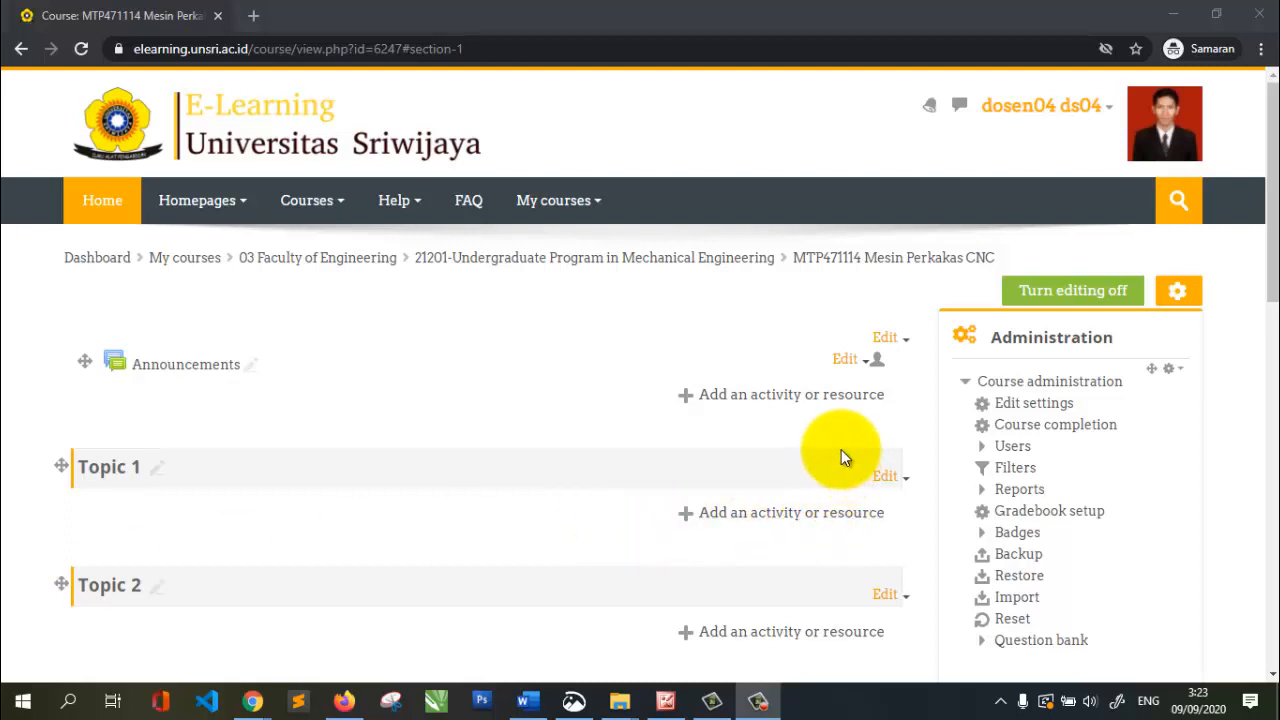
Add a quiz to Topic 4 named "Quiz Pertemuan Ke 4" with the description "Silahkan kerjakan quiz pertemuan ke empat ini sesuai waktu yang telah ditentukan"
scroll(830, 452, "down", 1)
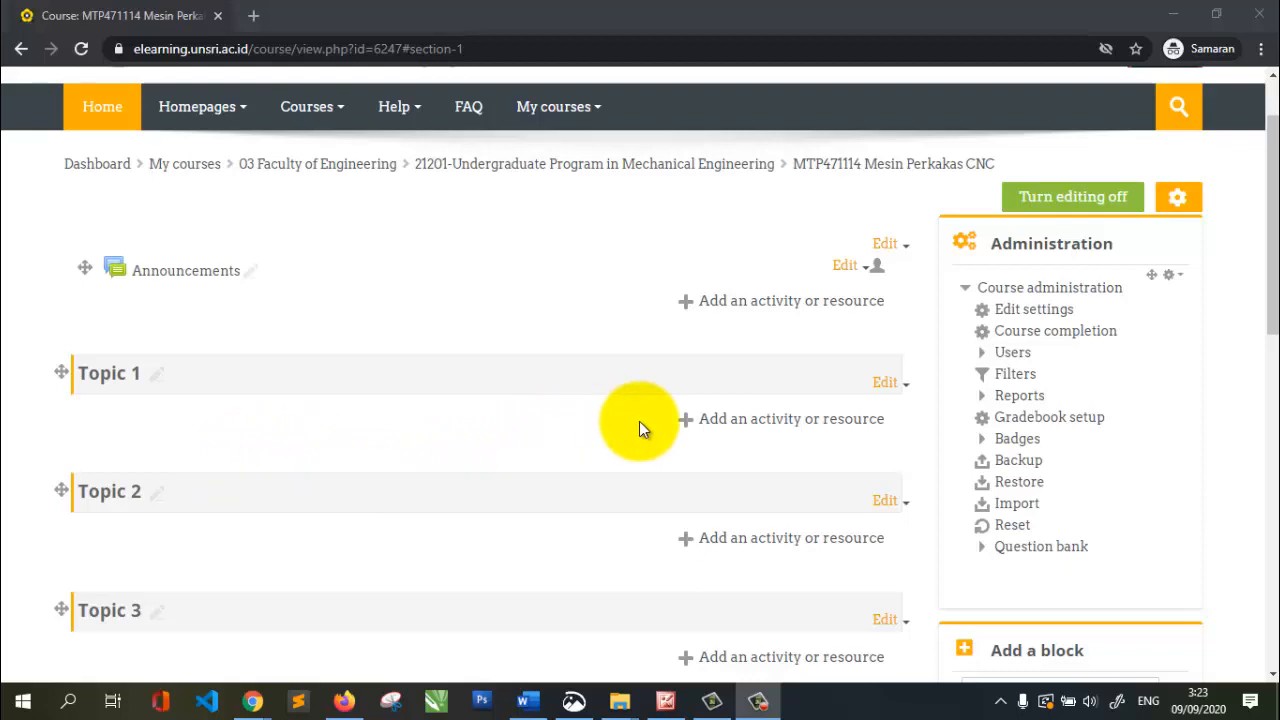
scroll(641, 428, "down", 1)
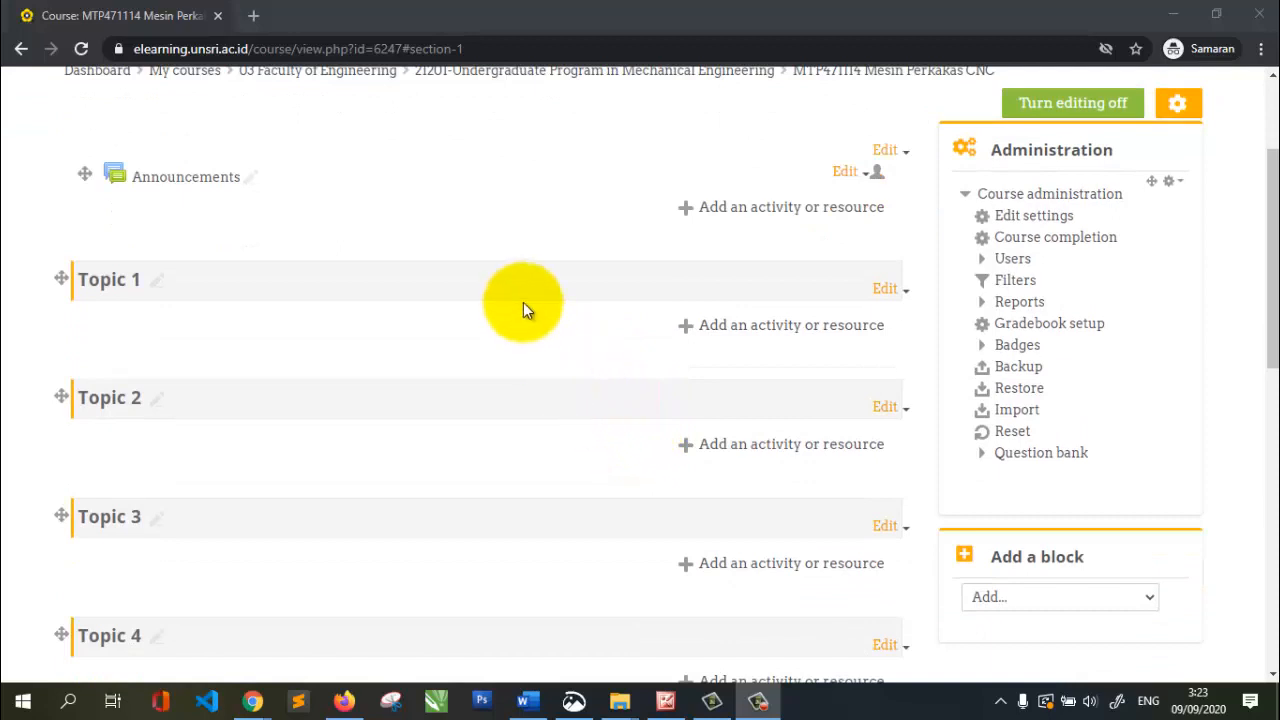
scroll(585, 380, "down", 2)
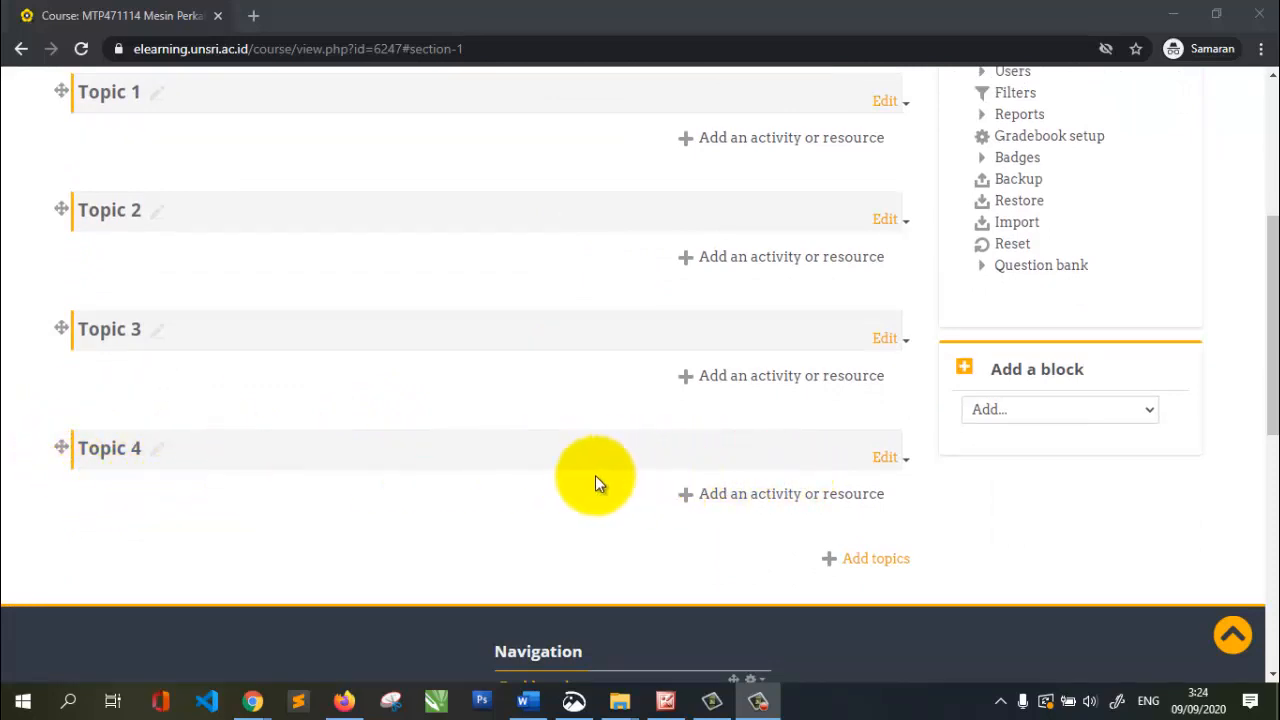
scroll(910, 370, "up", 3)
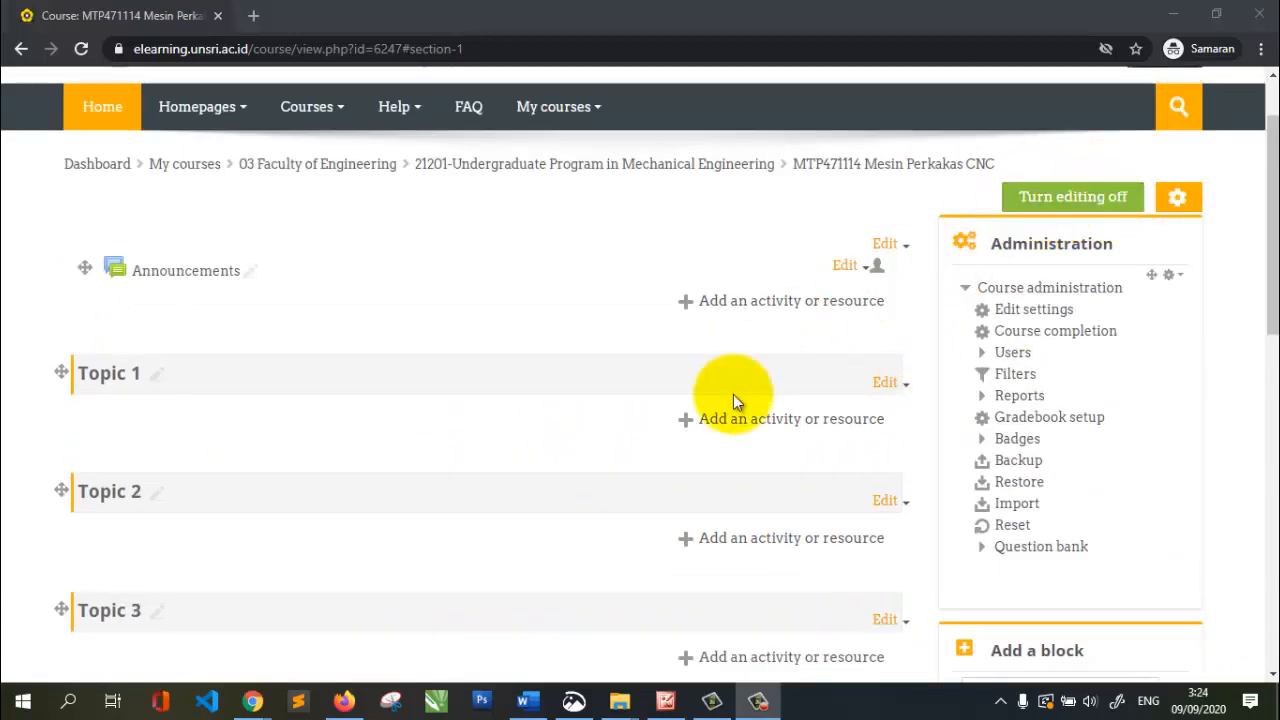
scroll(710, 412, "down", 3)
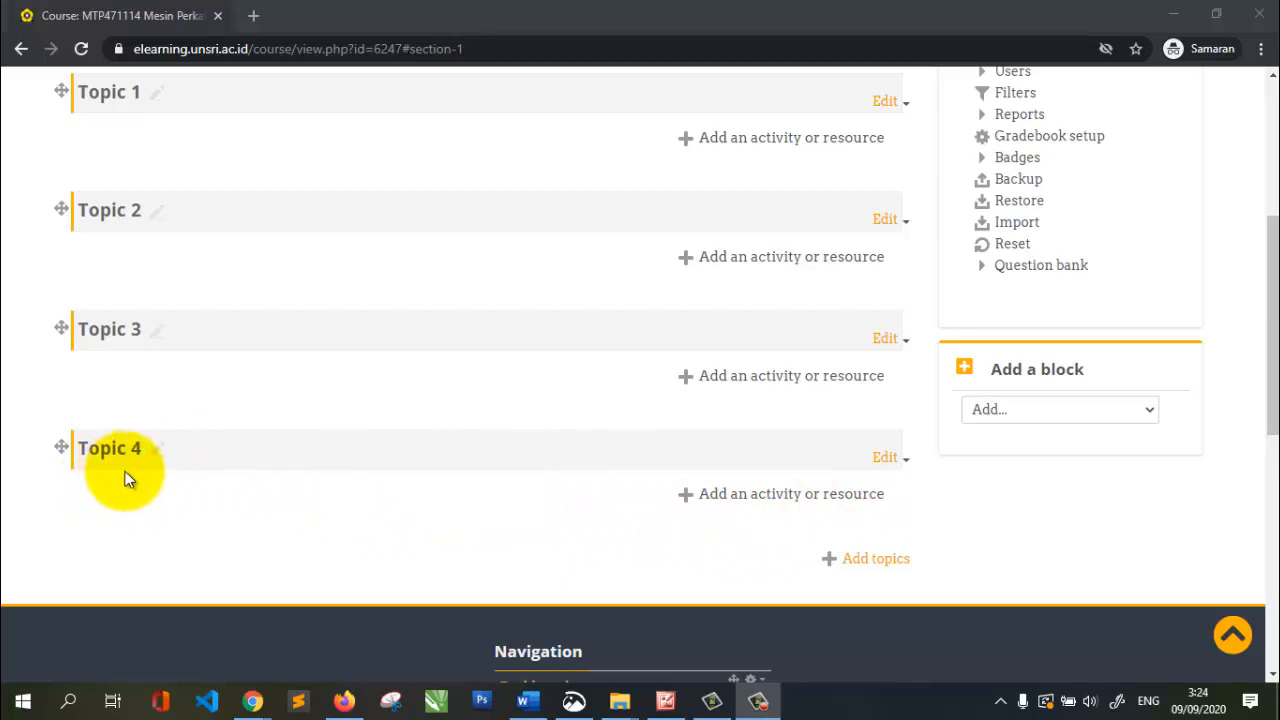
left_click(776, 496)
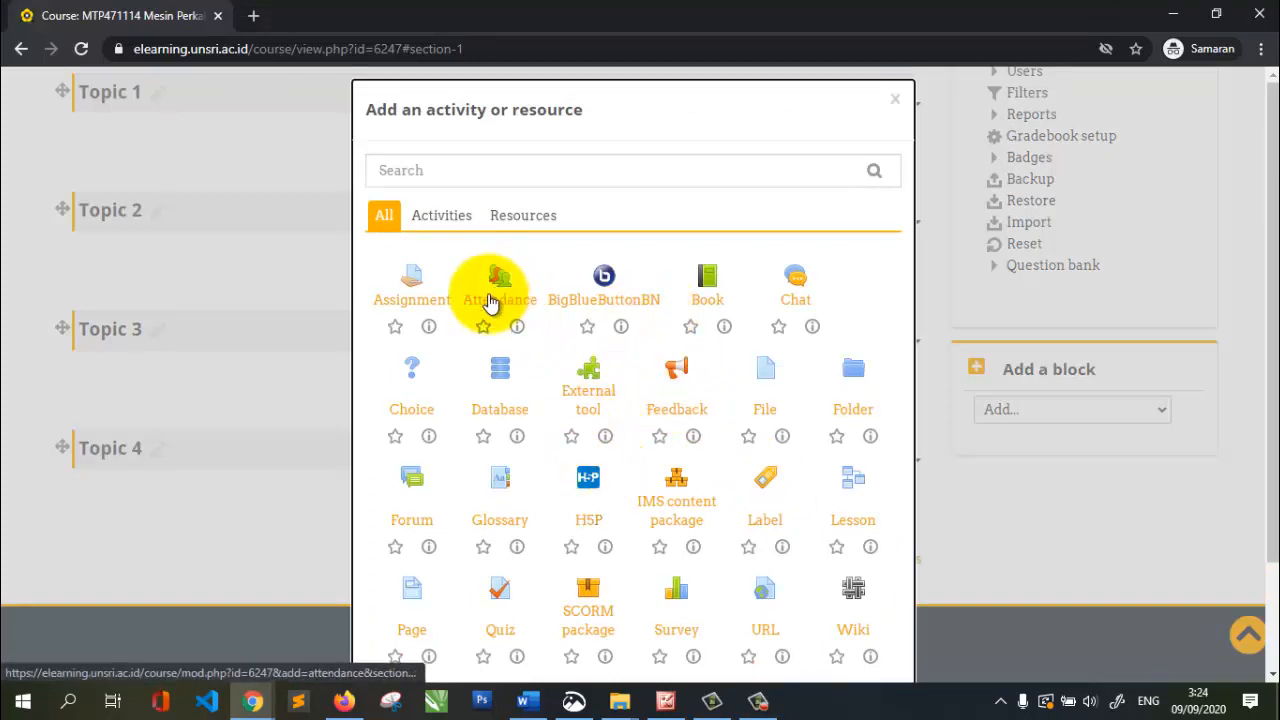
left_click(502, 598)
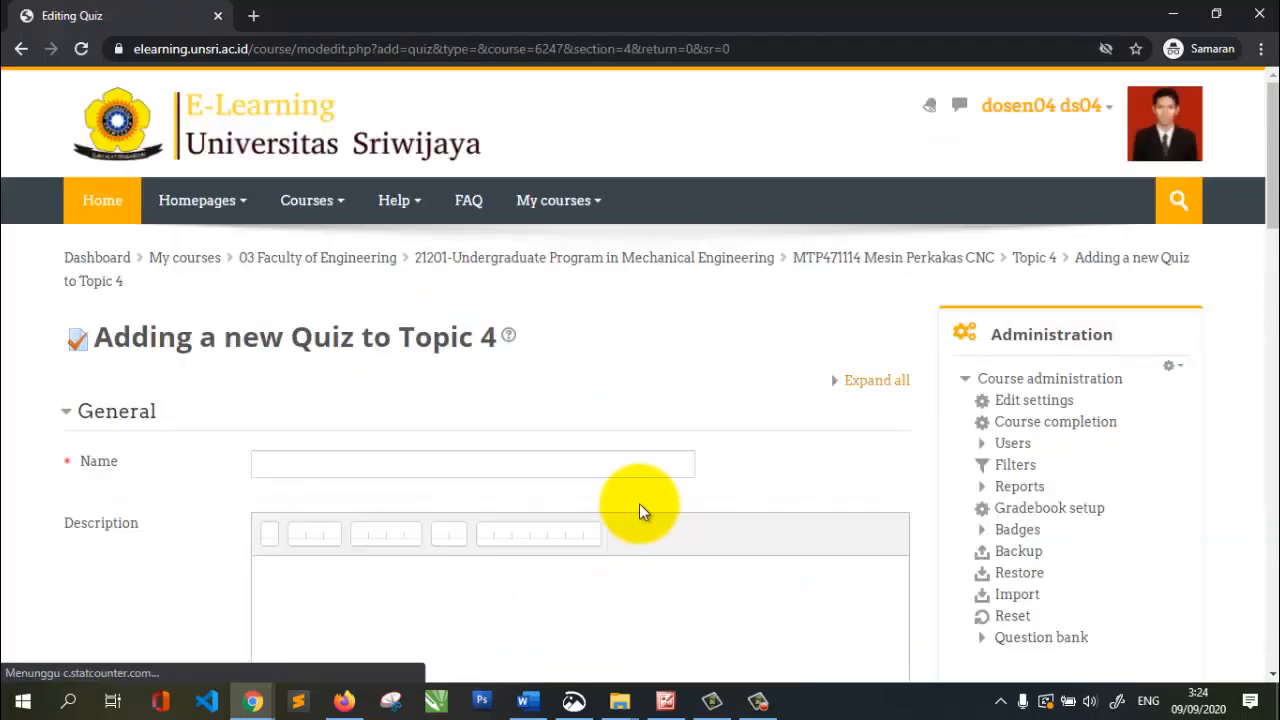
scroll(580, 515, "down", 2)
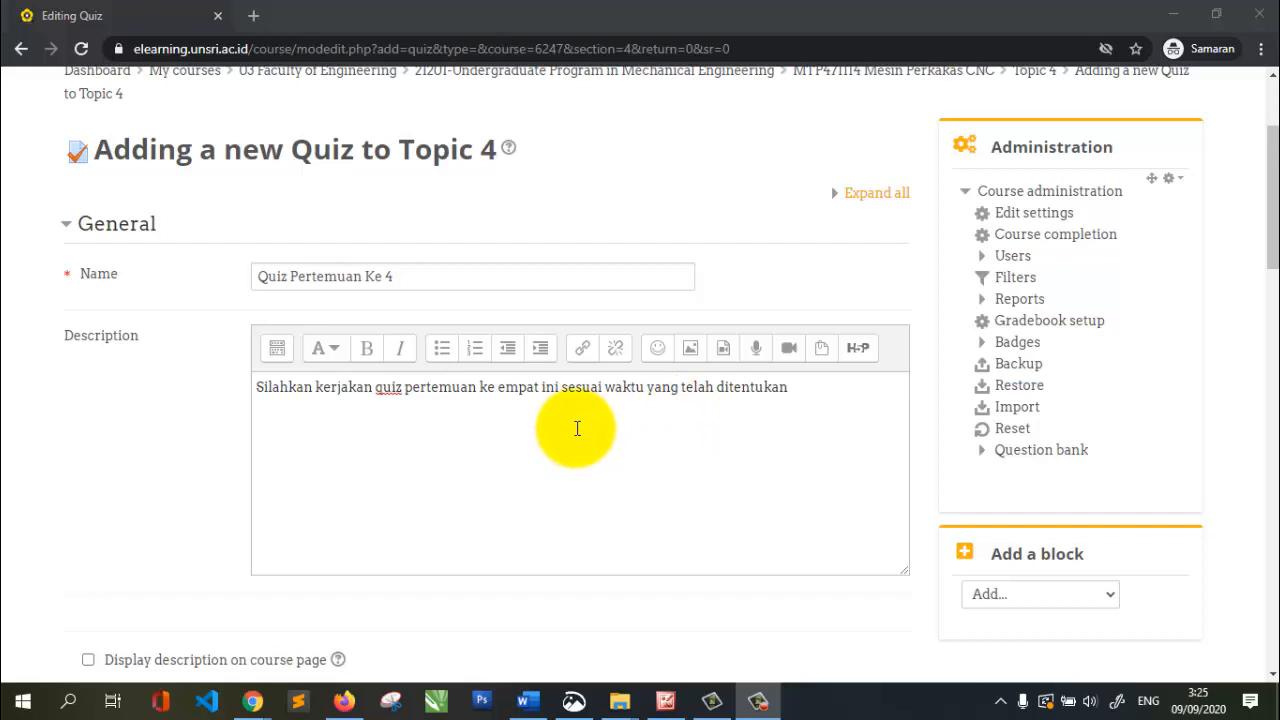
Enable the quiz's opening date in the timing settings and set its opening time to 08:00
scroll(577, 428, "down", 2)
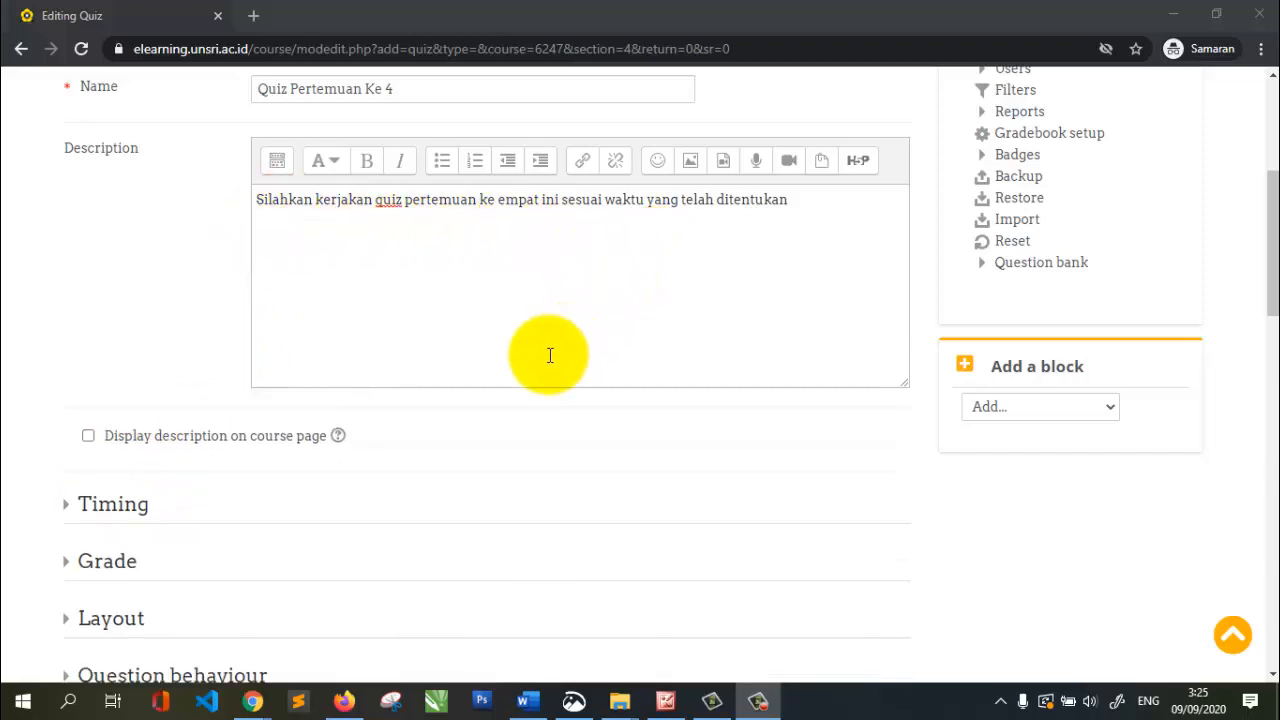
scroll(549, 354, "down", 1)
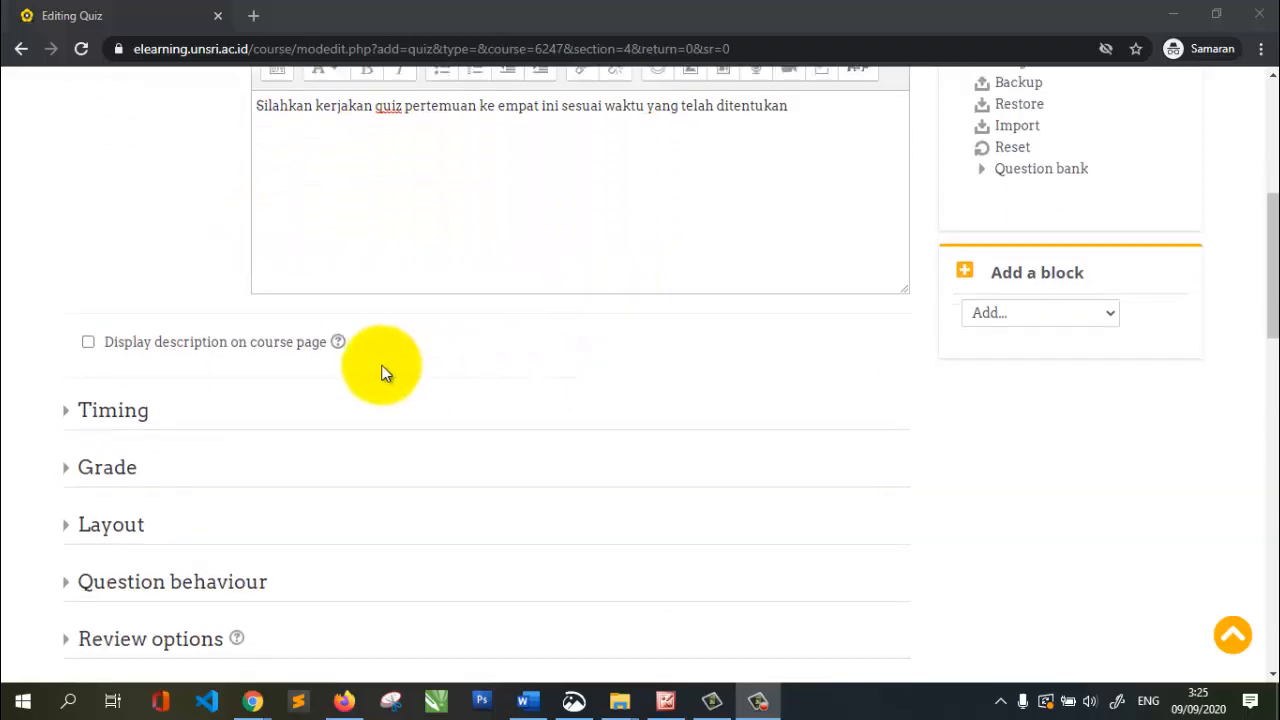
left_click(75, 420)
scroll(325, 335, "down", 1)
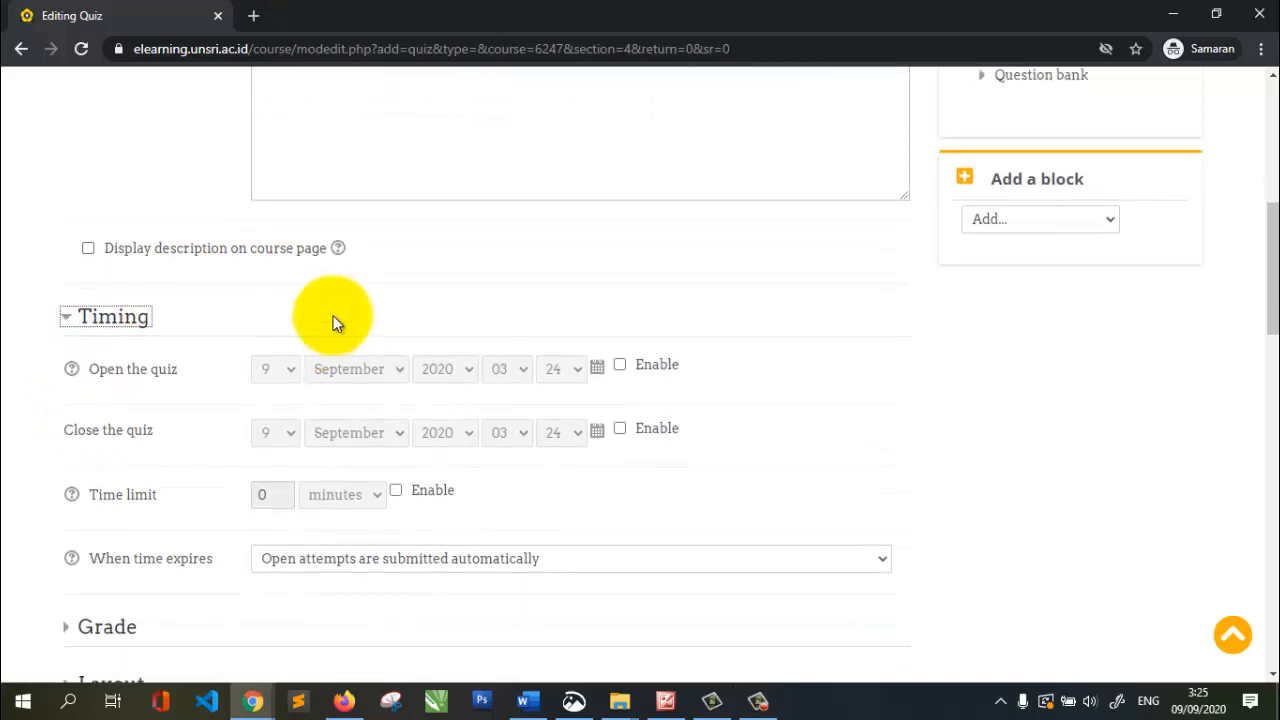
left_click(621, 367)
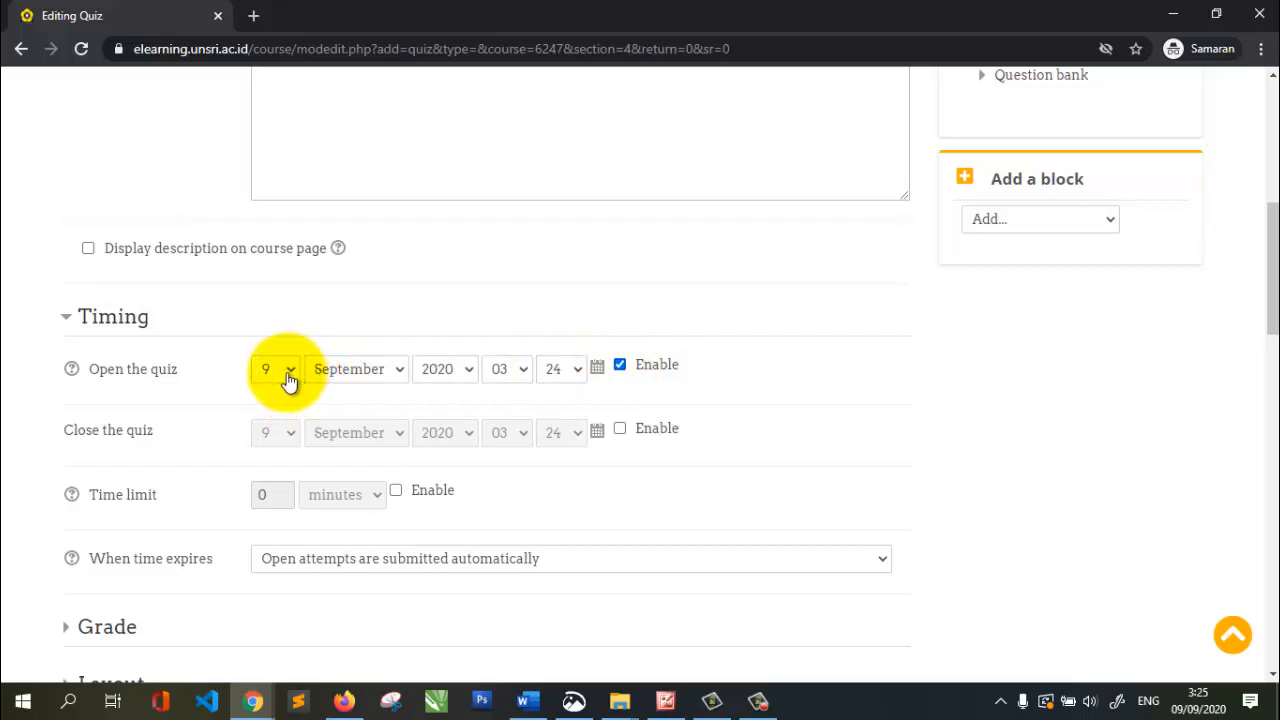
left_click(522, 377)
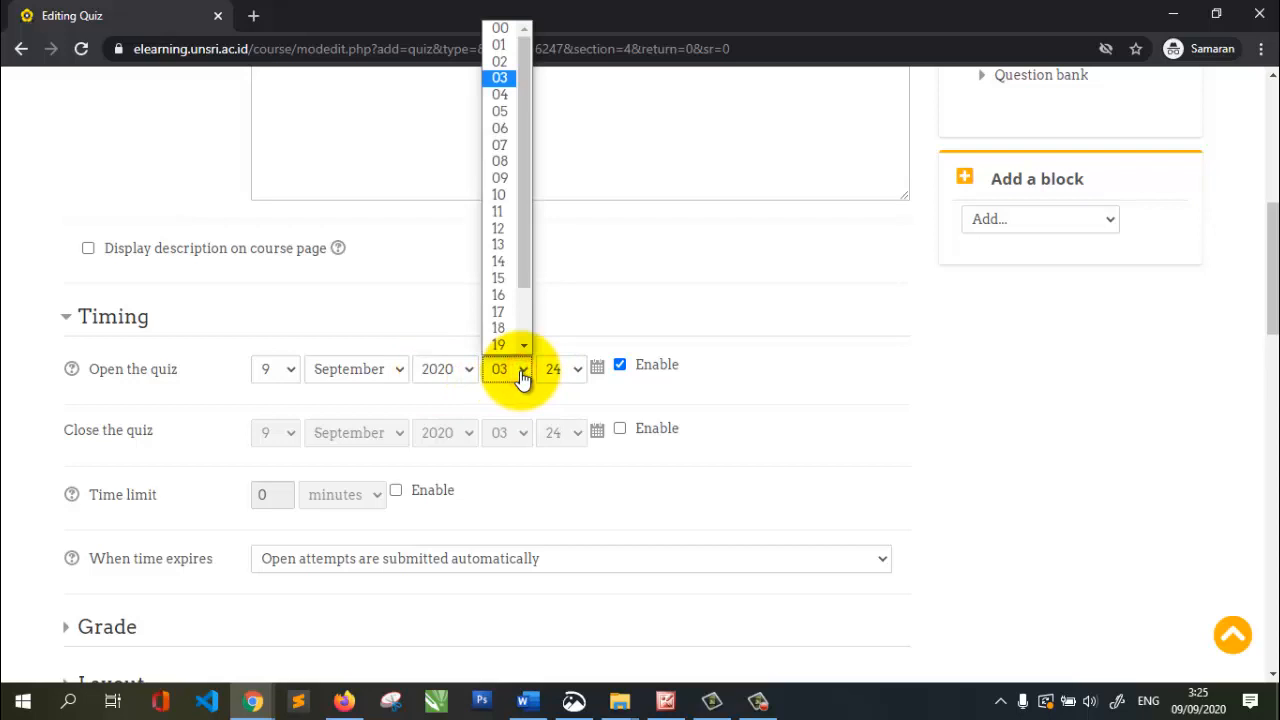
left_click(511, 160)
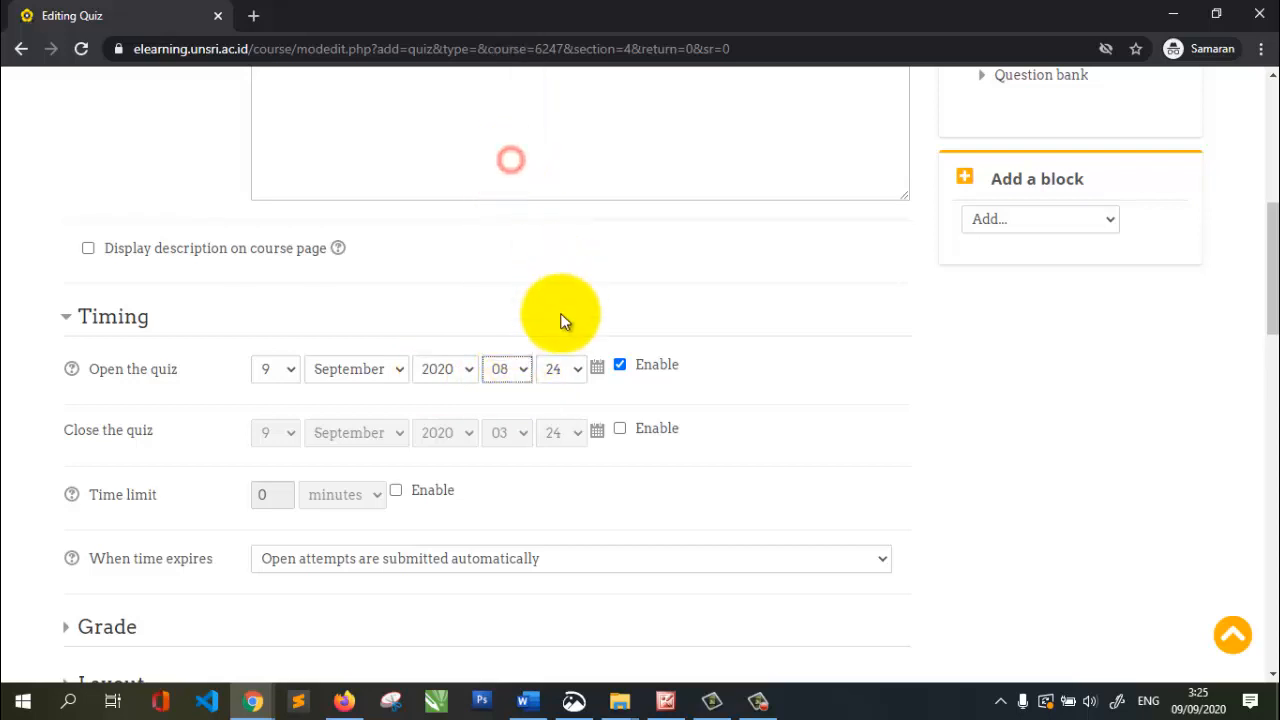
left_click(574, 370)
scroll(556, 60, "up", 2)
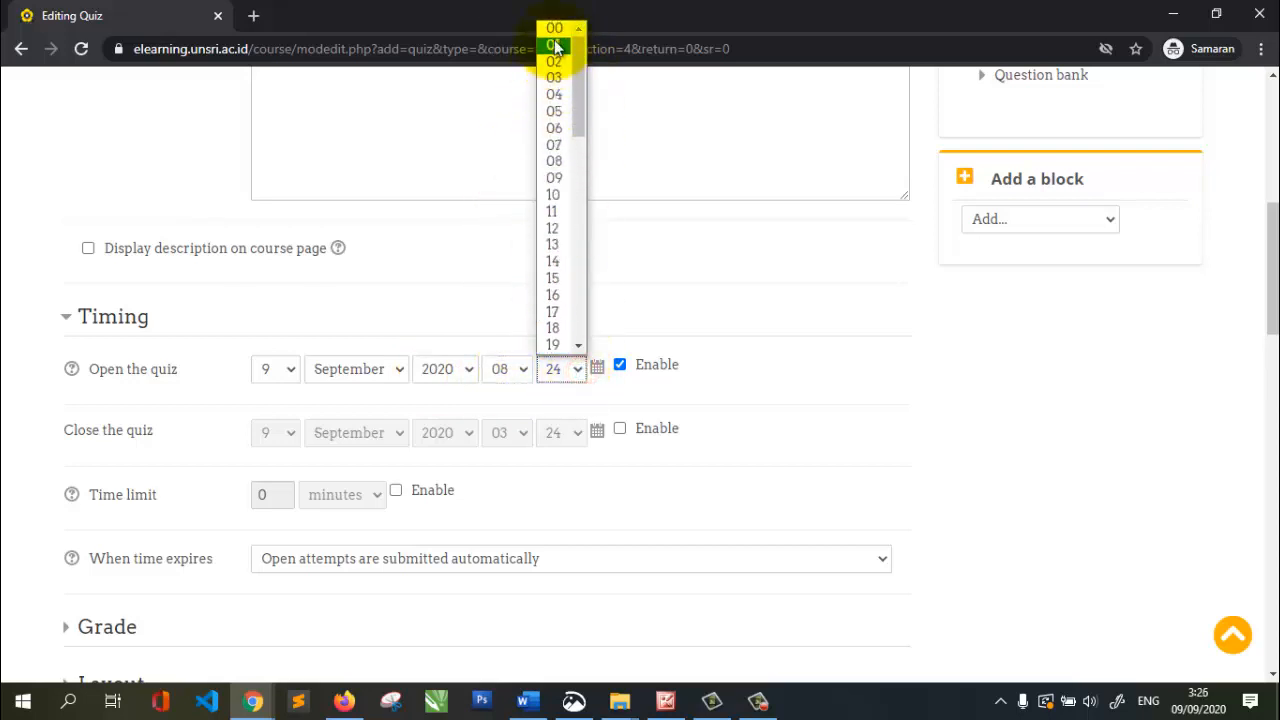
left_click(554, 28)
Enable the quiz's closing date and set its closing time to 16:00
left_click(620, 430)
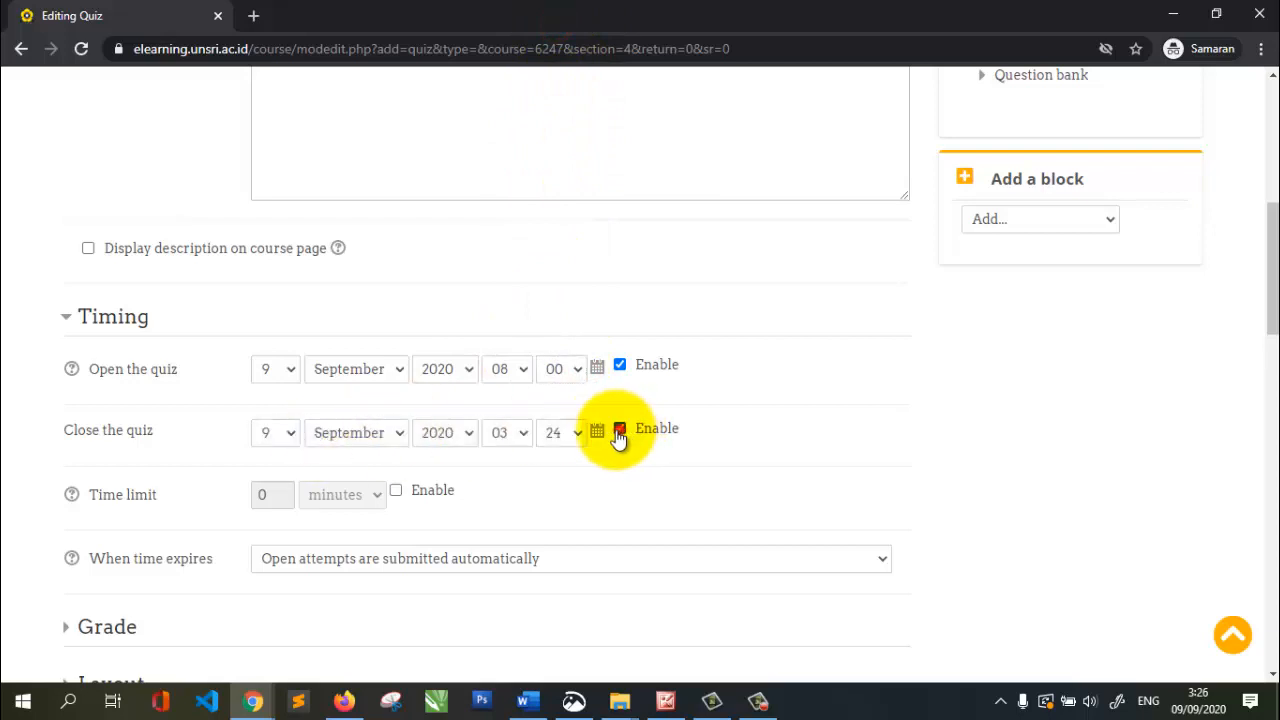
left_click(520, 432)
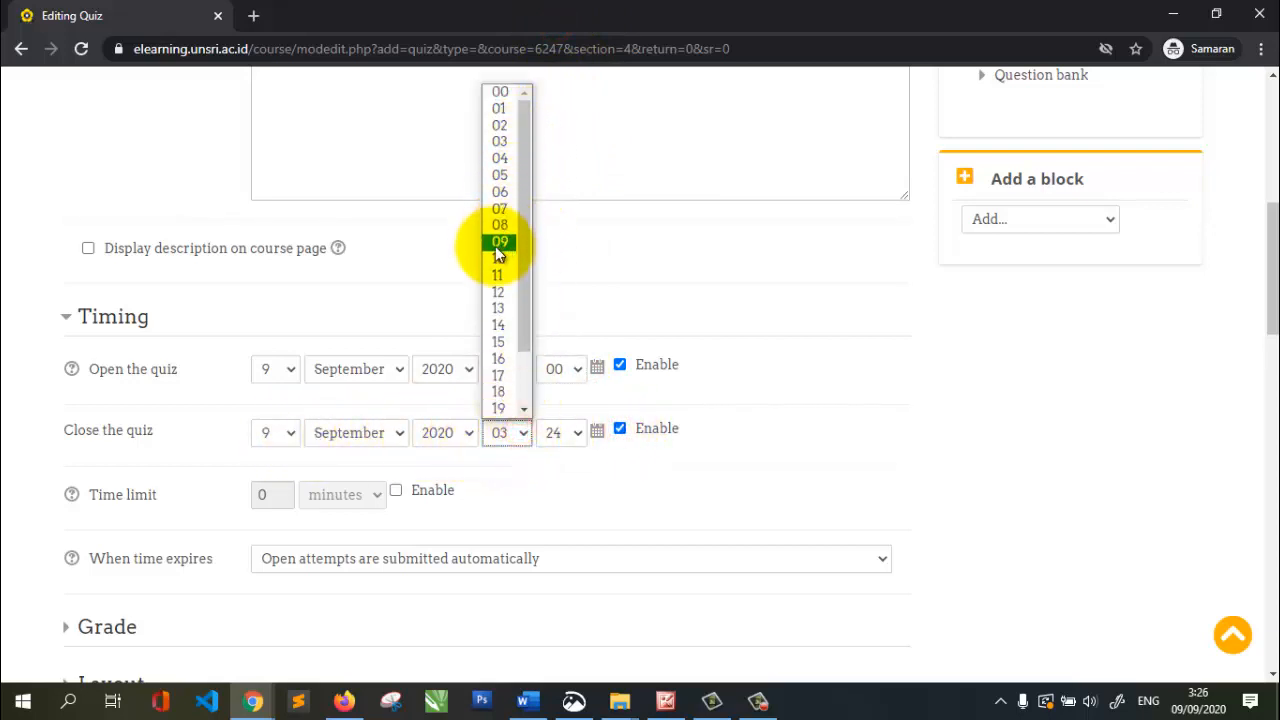
left_click(498, 360)
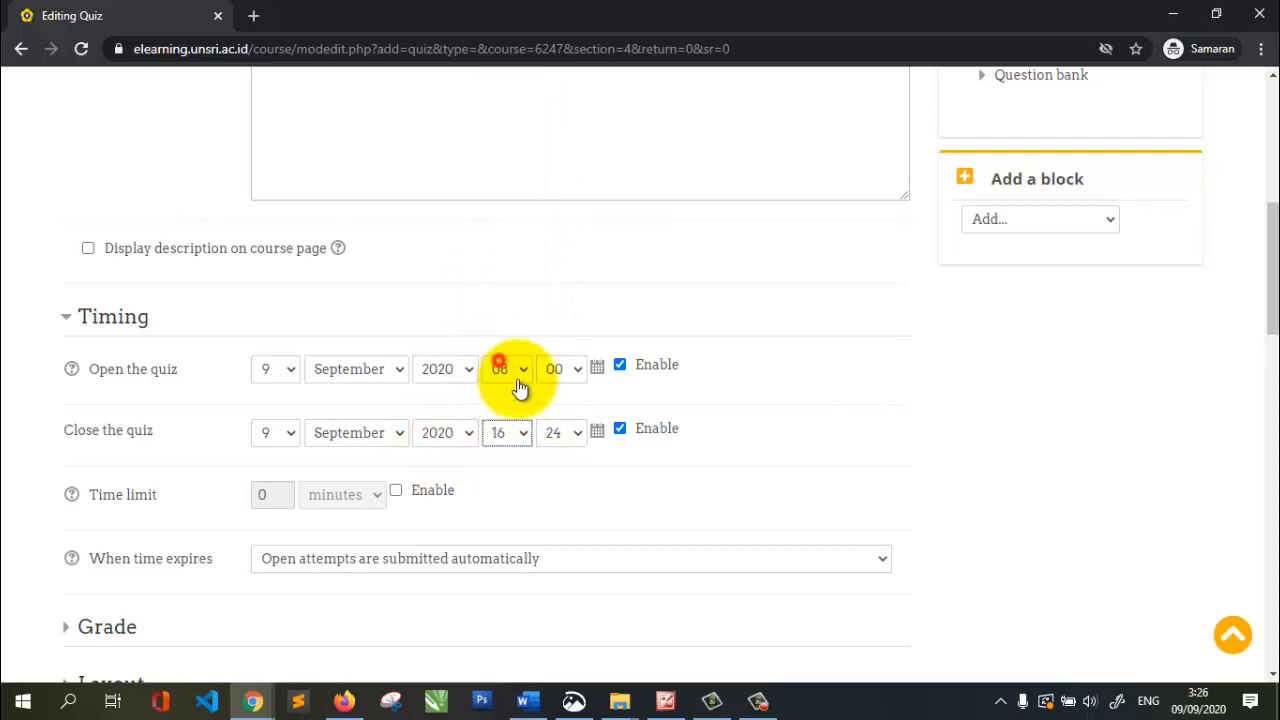
left_click(560, 433)
scroll(565, 112, "up", 2)
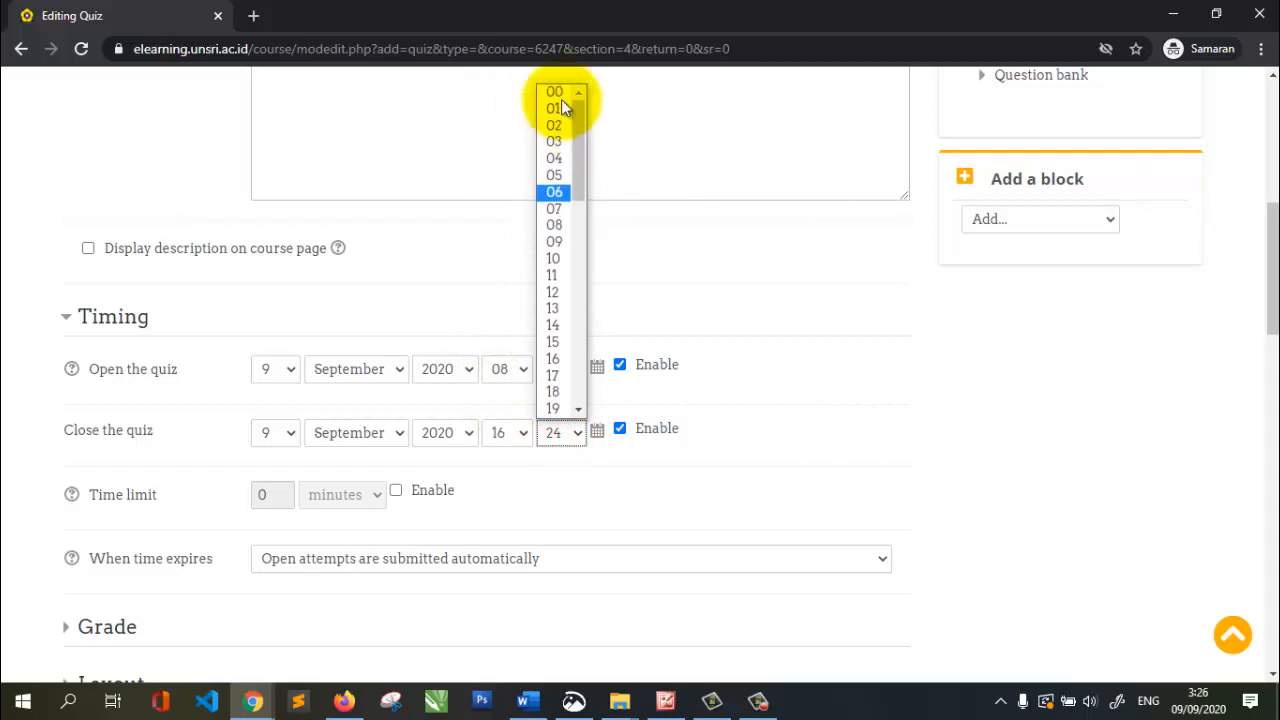
left_click(556, 92)
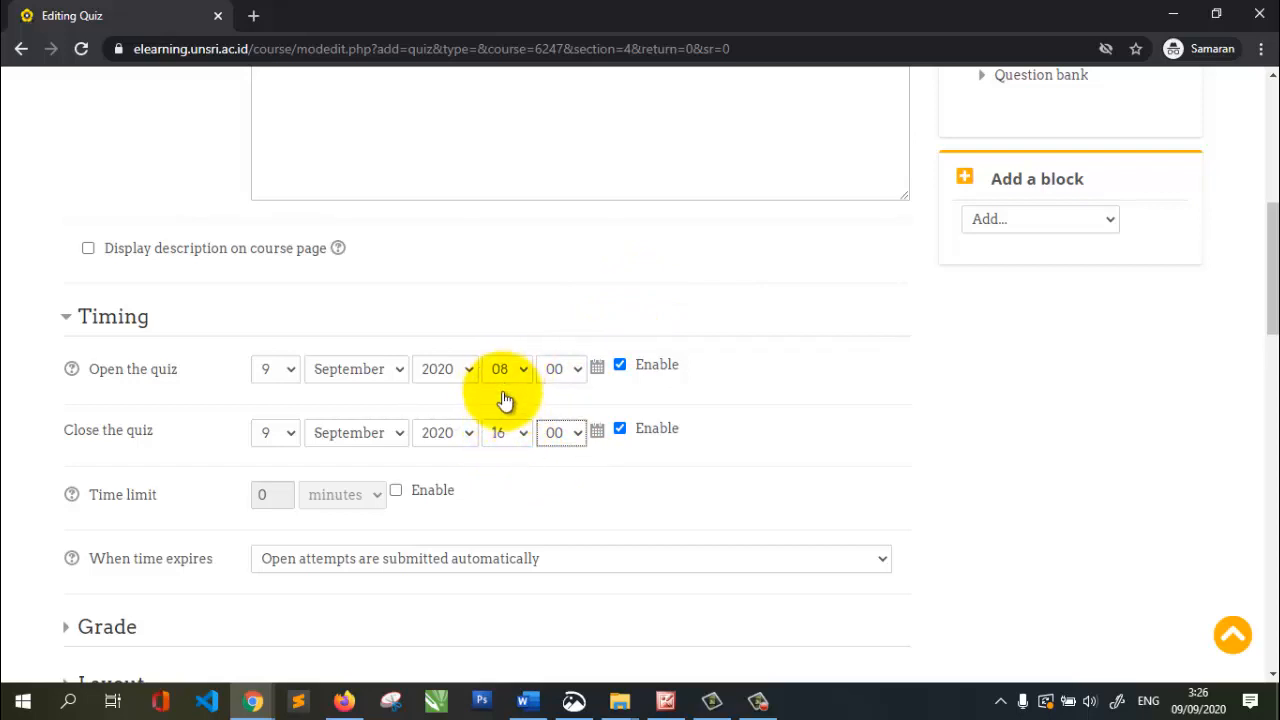
Enable the quiz's time limit and set it to 60 minutes
scroll(510, 443, "down", 1)
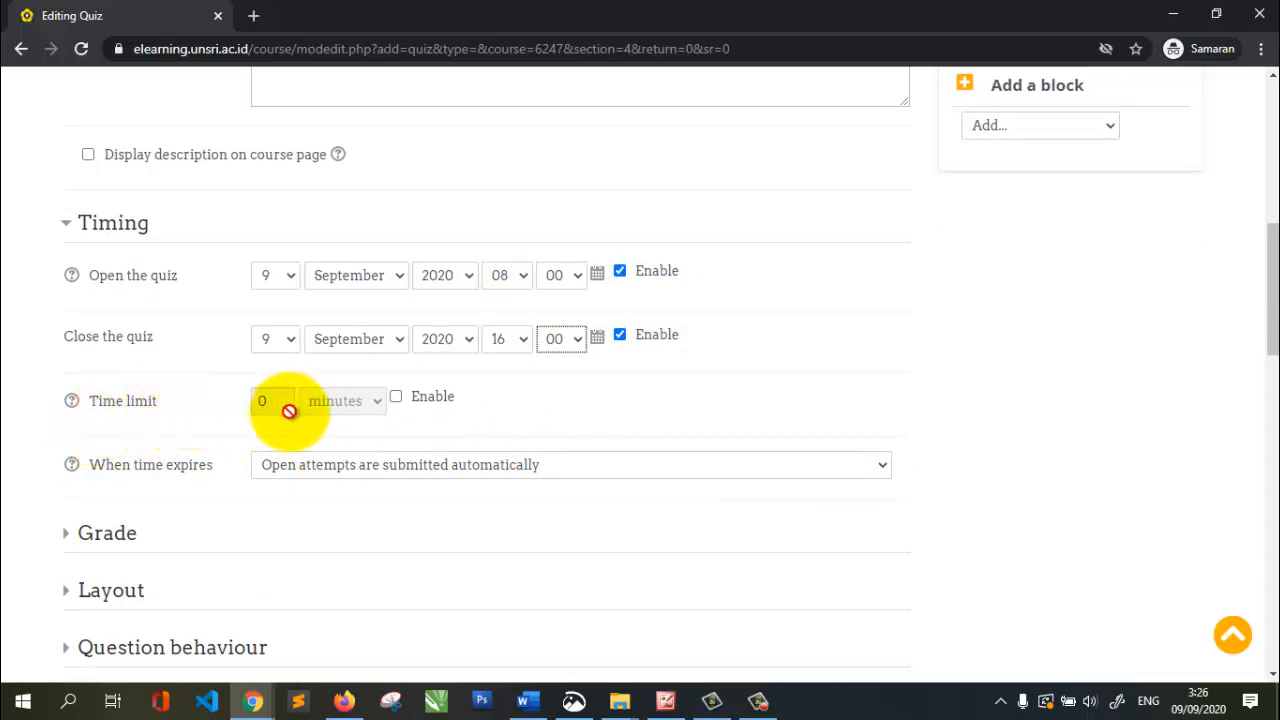
left_click(398, 400)
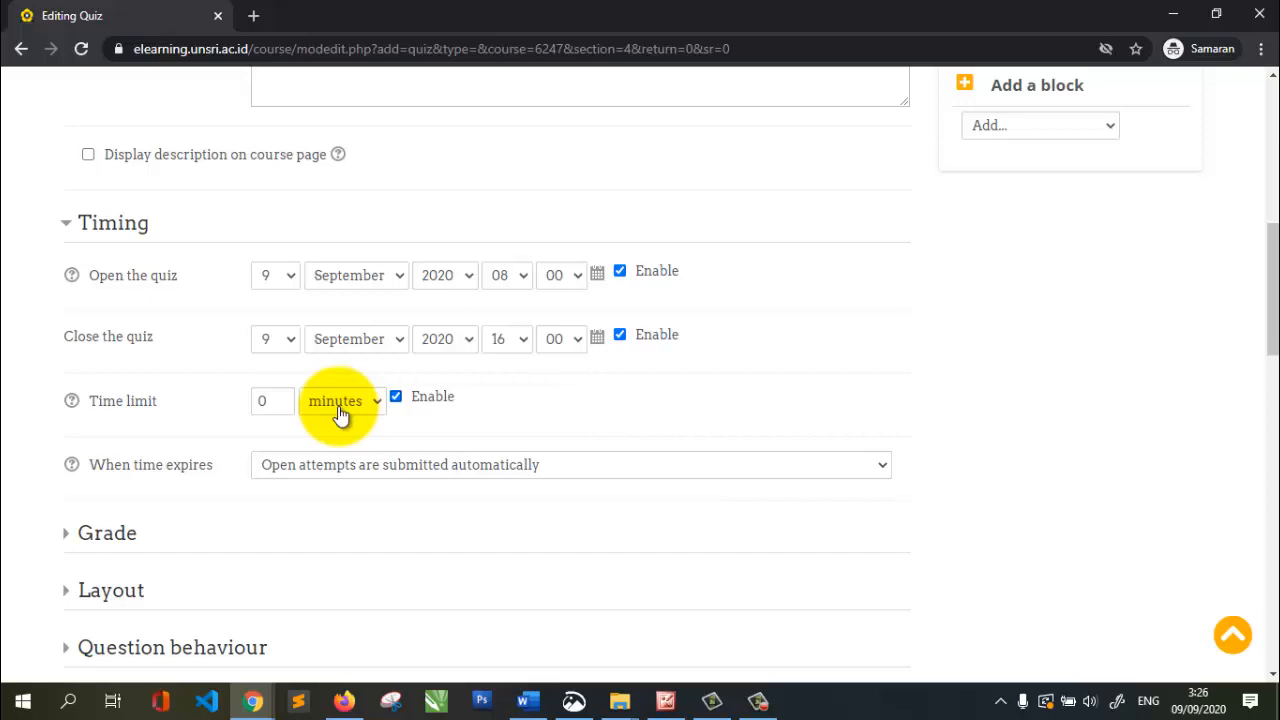
double_click(286, 401)
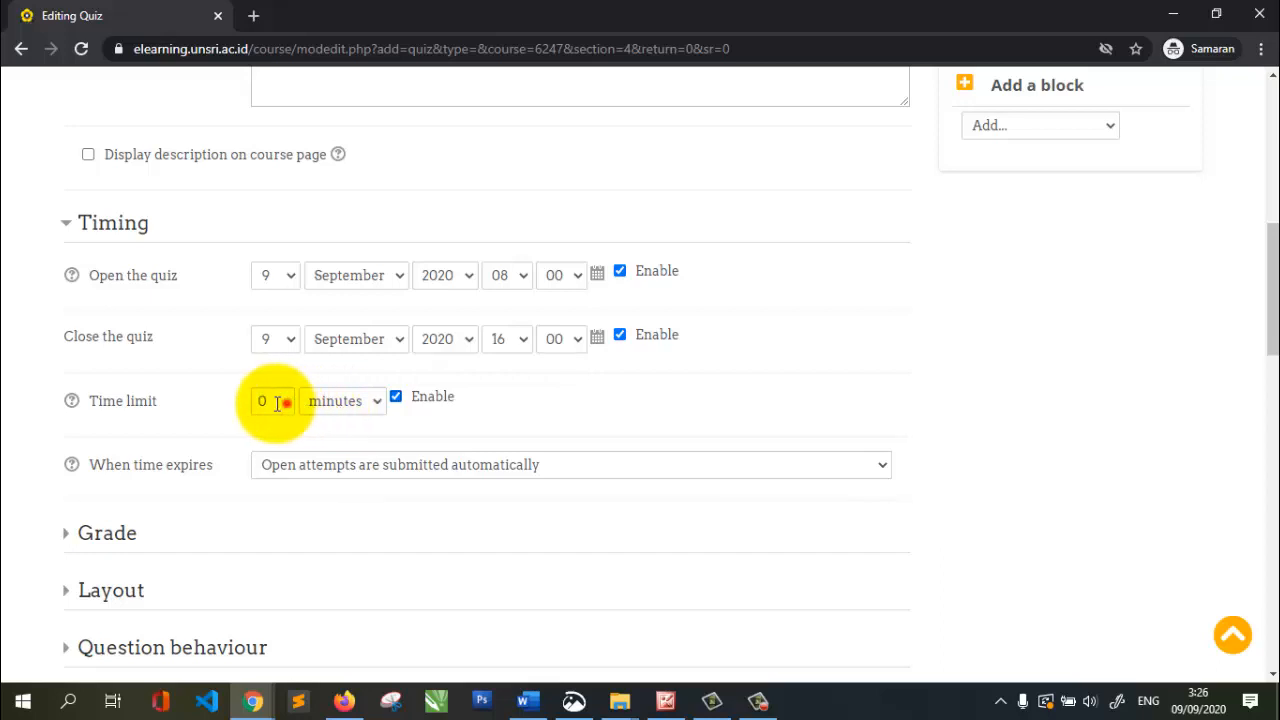
type("60")
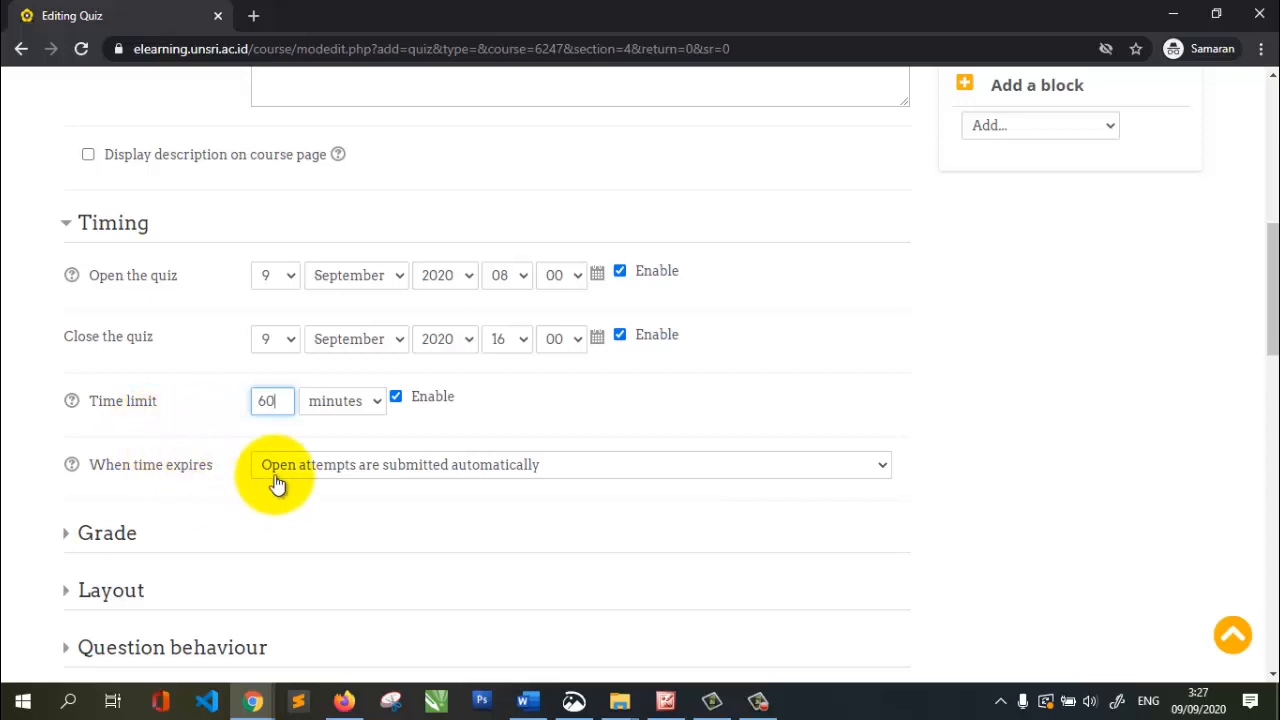
Expand the quiz's grade settings and set the number of attempts allowed to 2
scroll(280, 480, "down", 1)
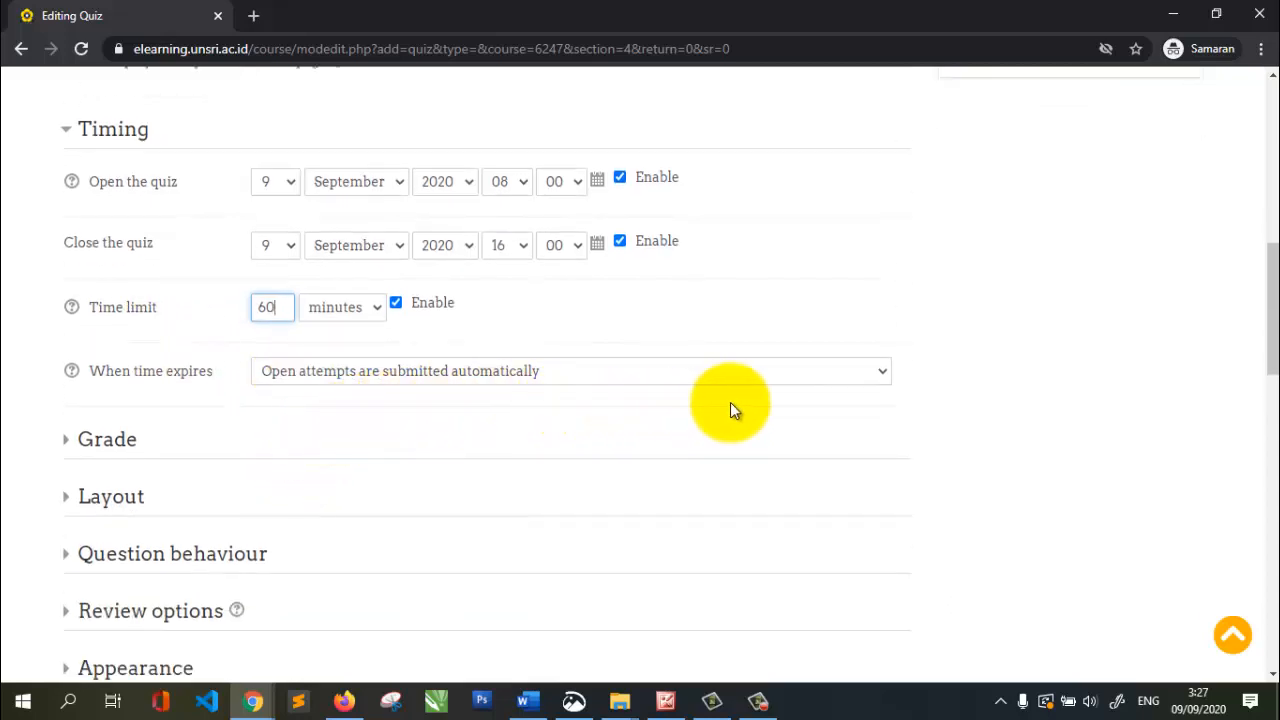
left_click(68, 441)
scroll(225, 420, "down", 2)
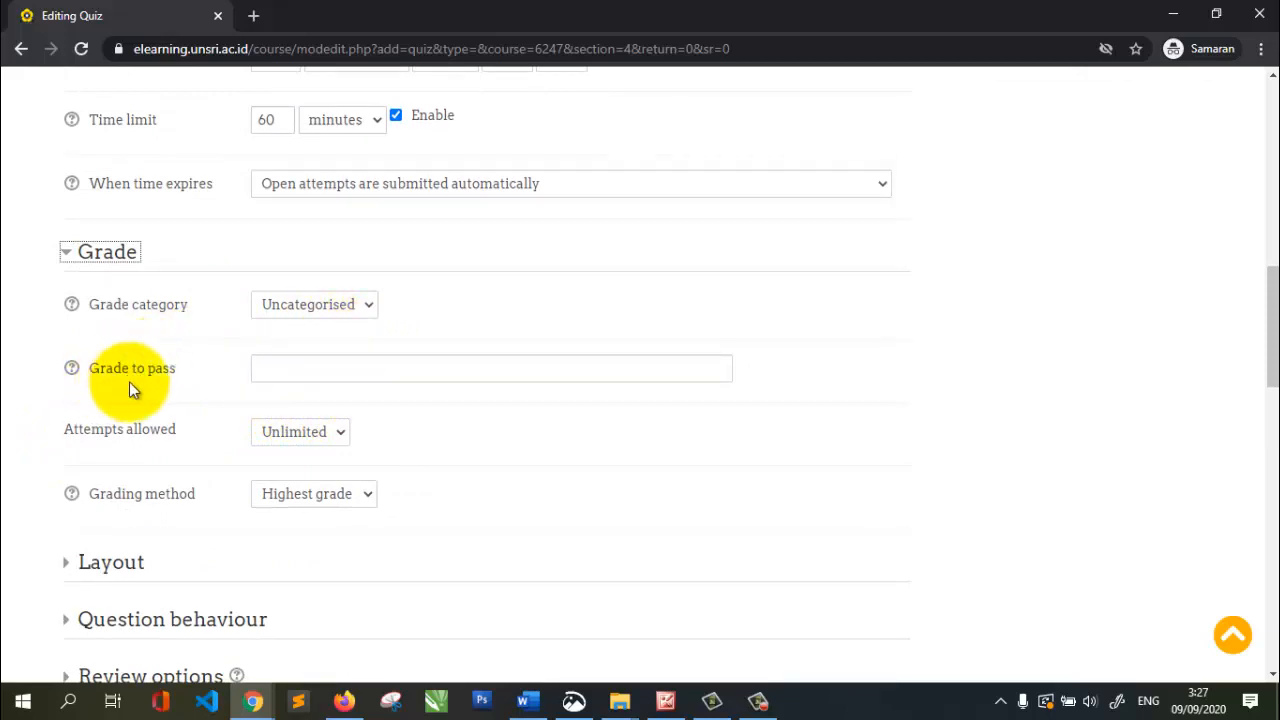
left_click(282, 368)
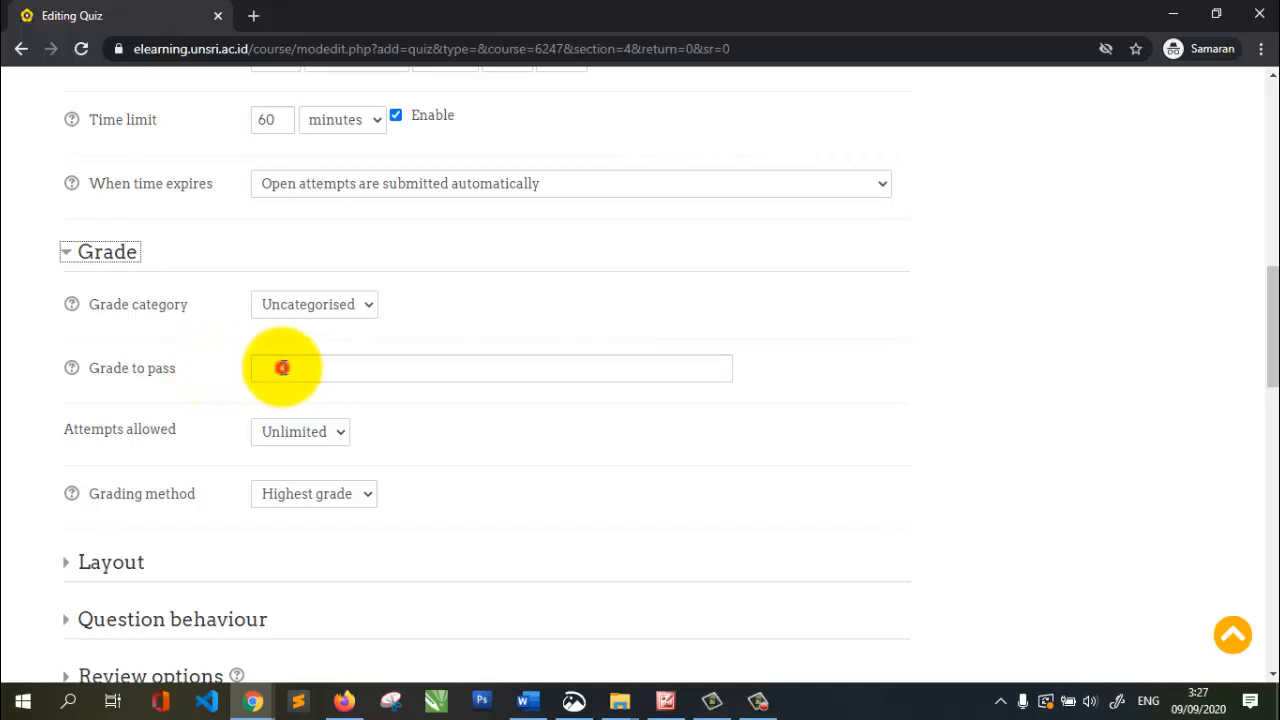
scroll(308, 401, "down", 1)
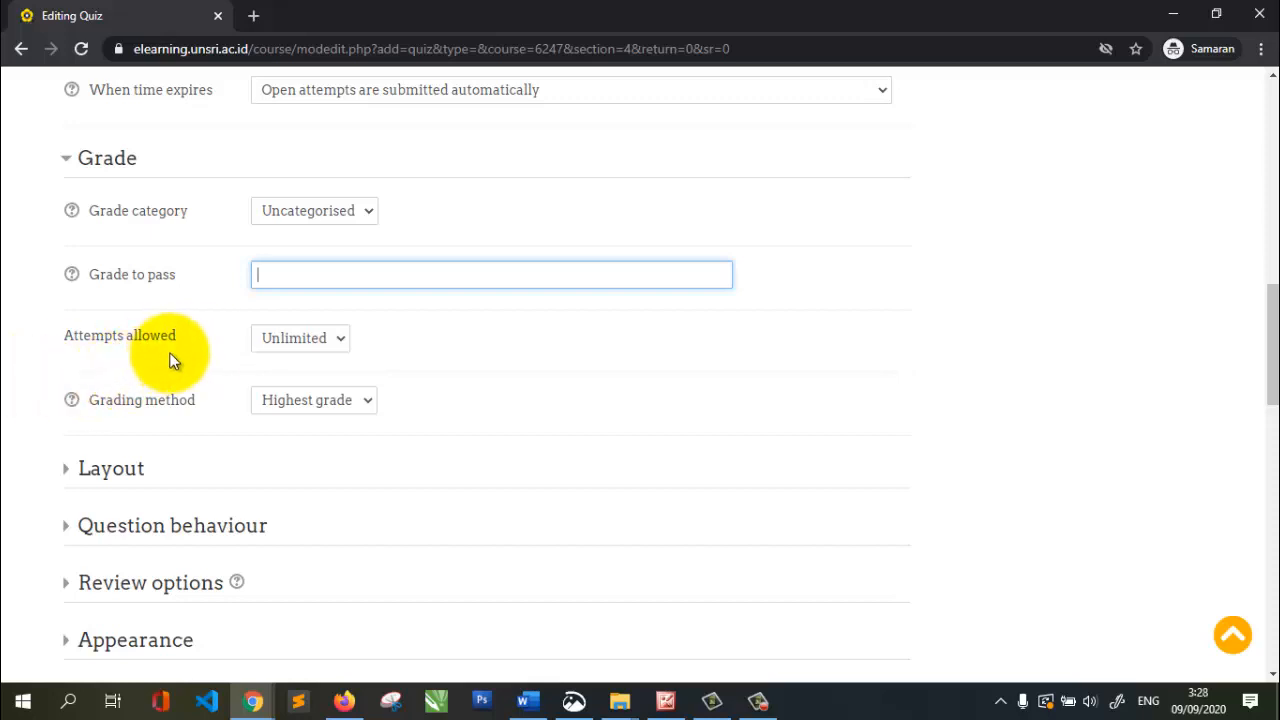
left_click(332, 343)
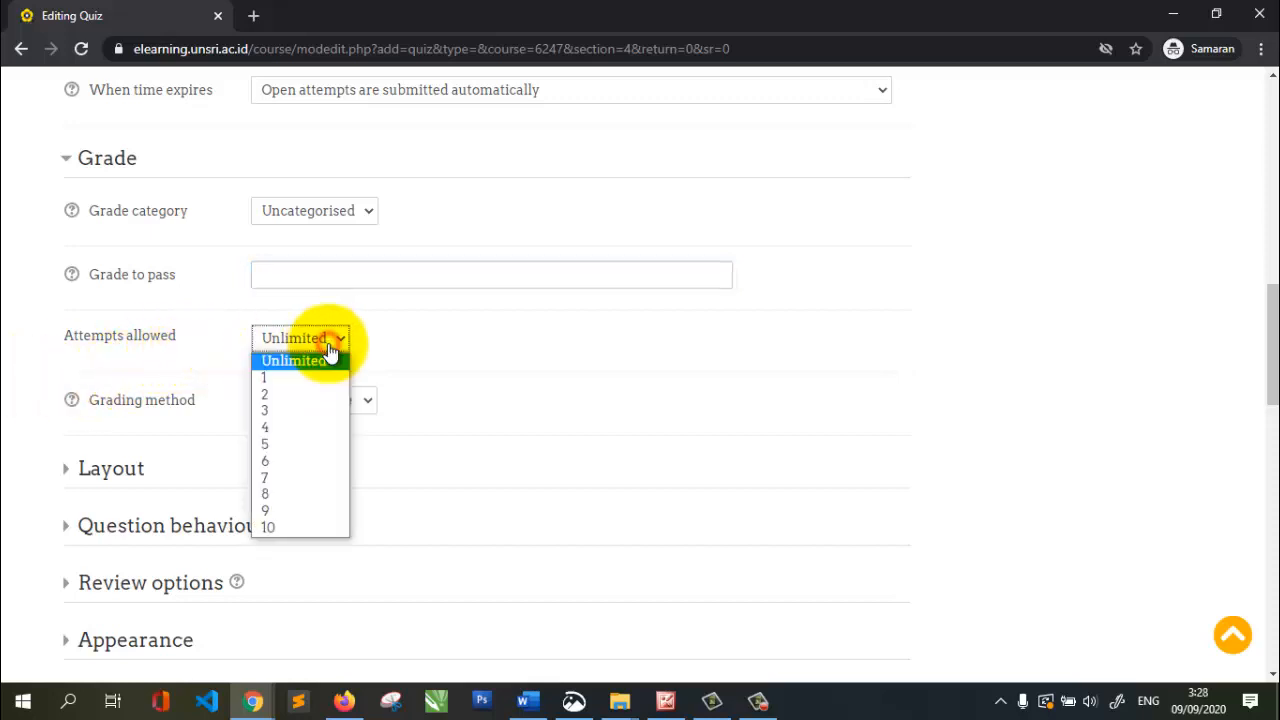
left_click(270, 394)
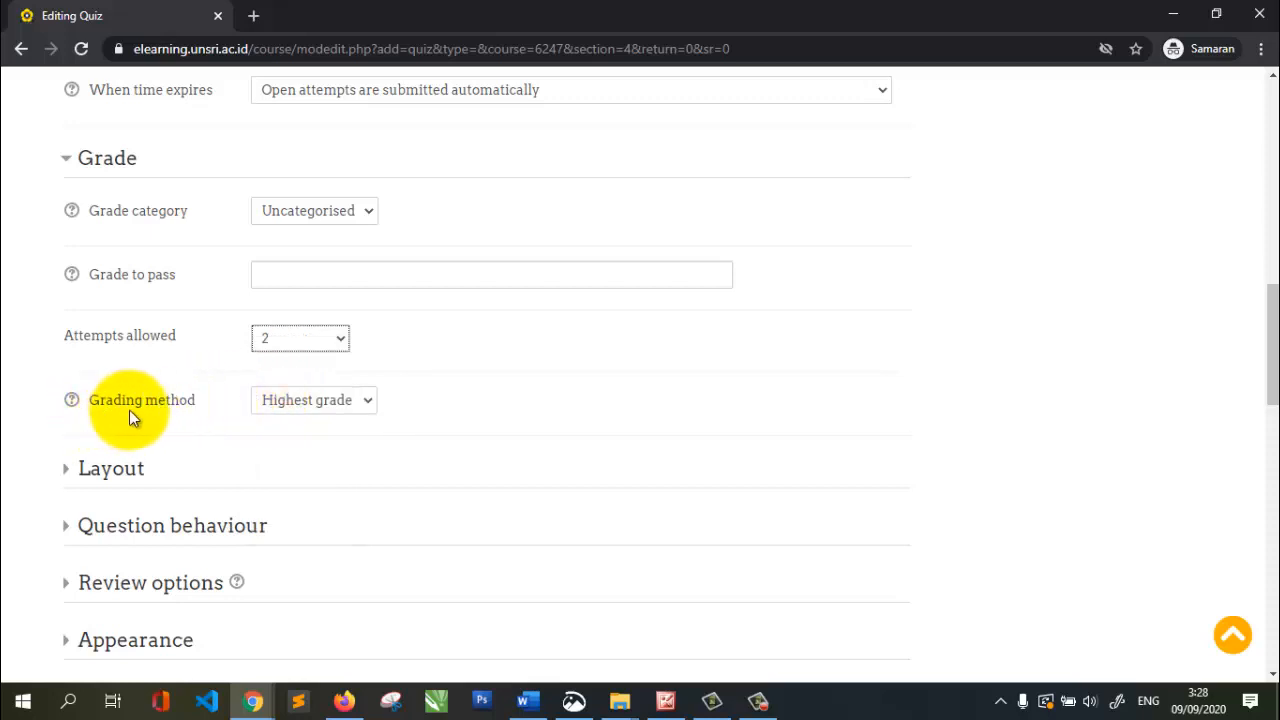
Check the available grading methods, and try the attempts allowed at 1 before setting it back to 2
left_click(296, 405)
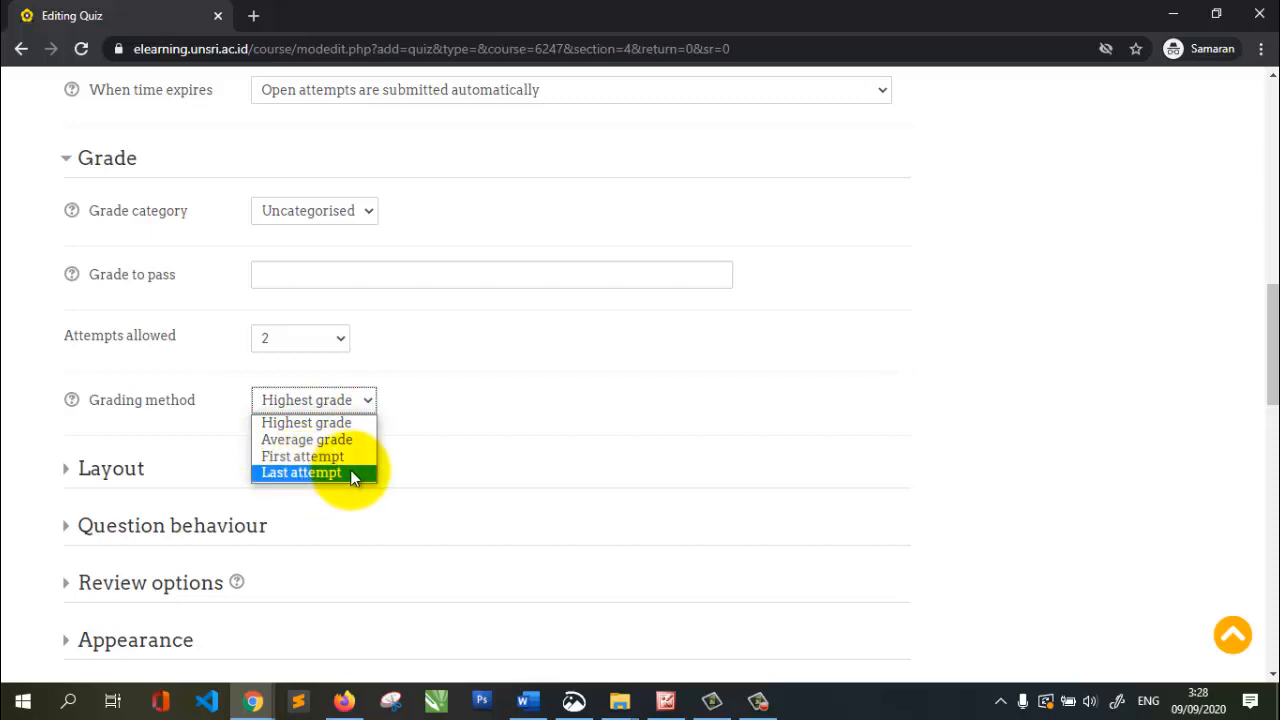
left_click(288, 340)
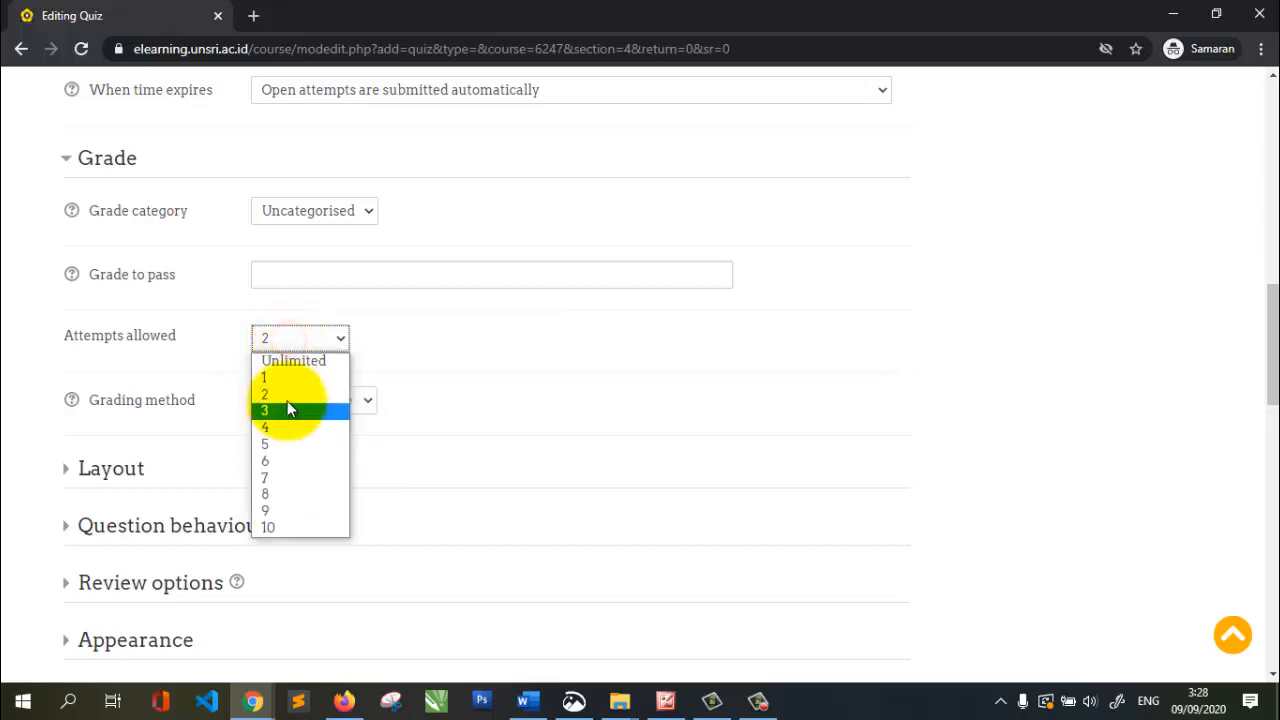
left_click(277, 379)
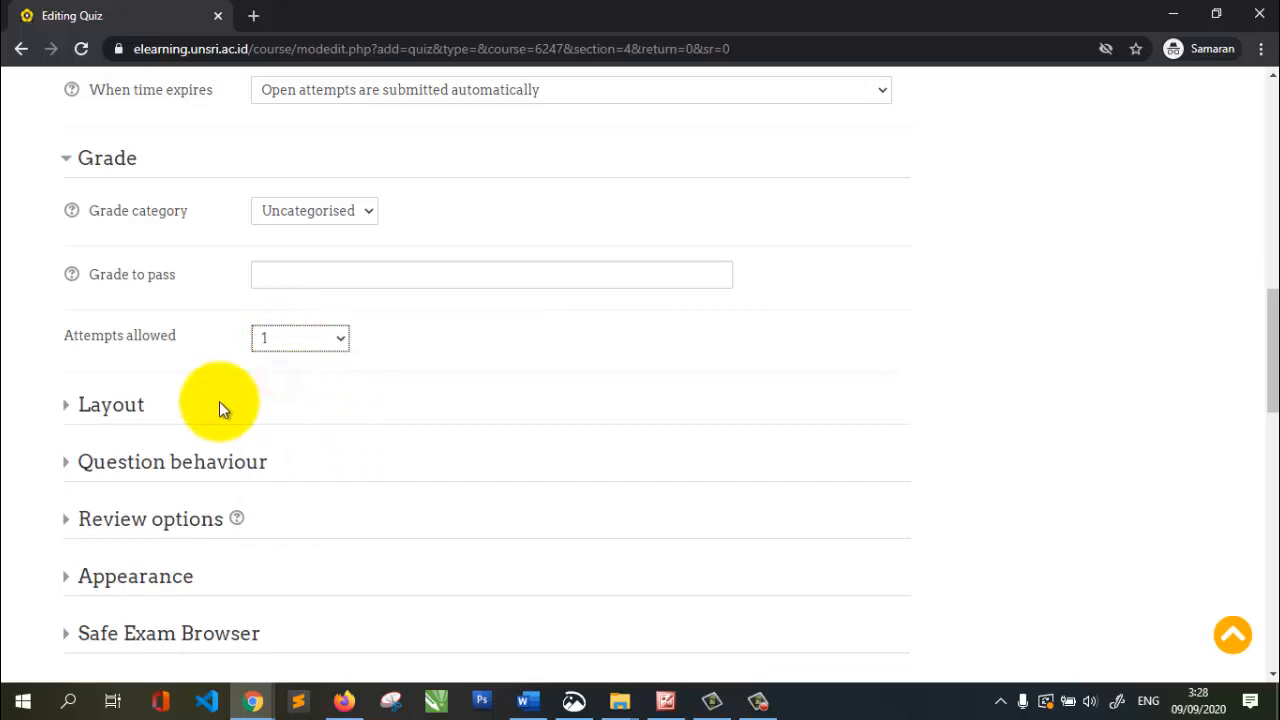
left_click(303, 346)
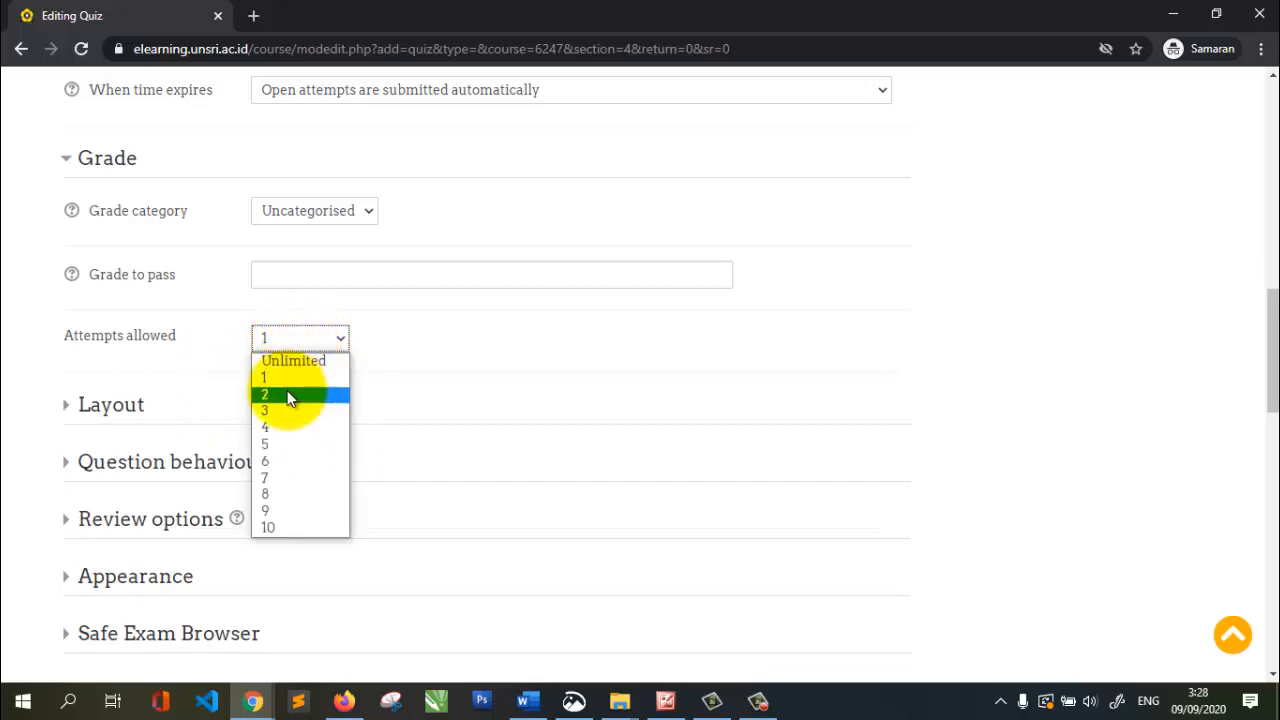
left_click(287, 395)
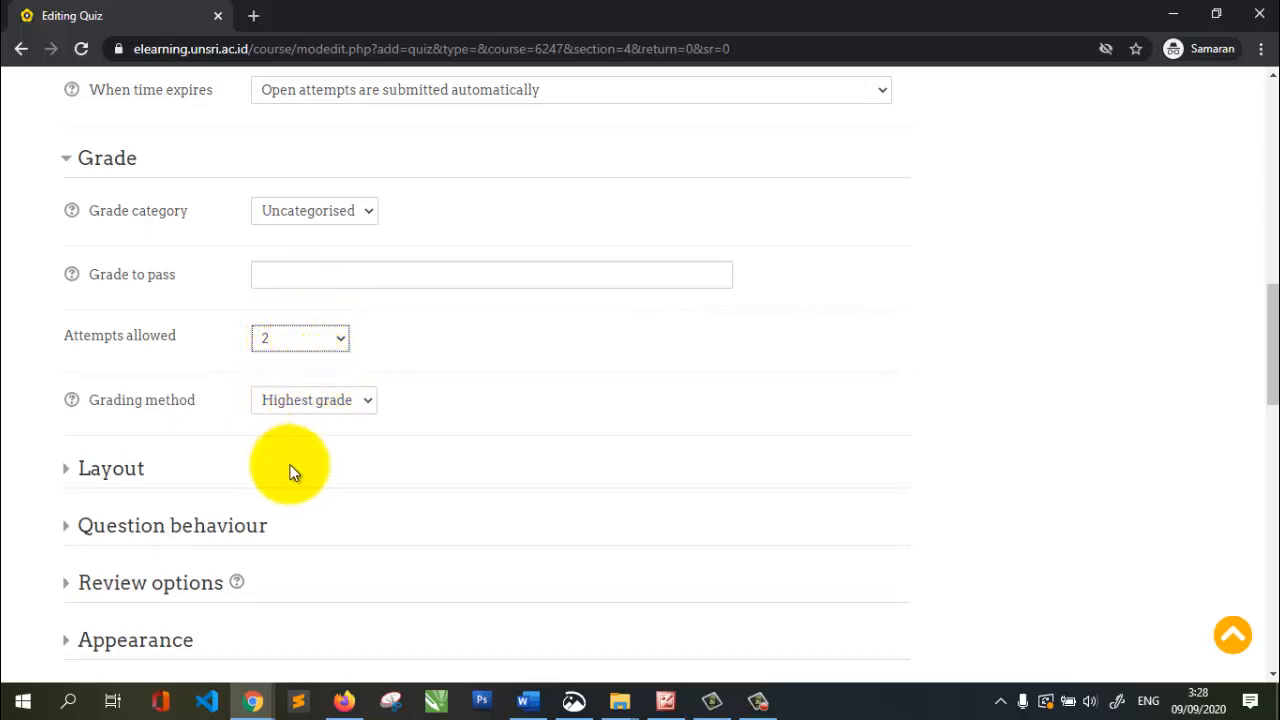
Check the available grading methods, and set the quiz's number of attempts allowed to 1
left_click(323, 404)
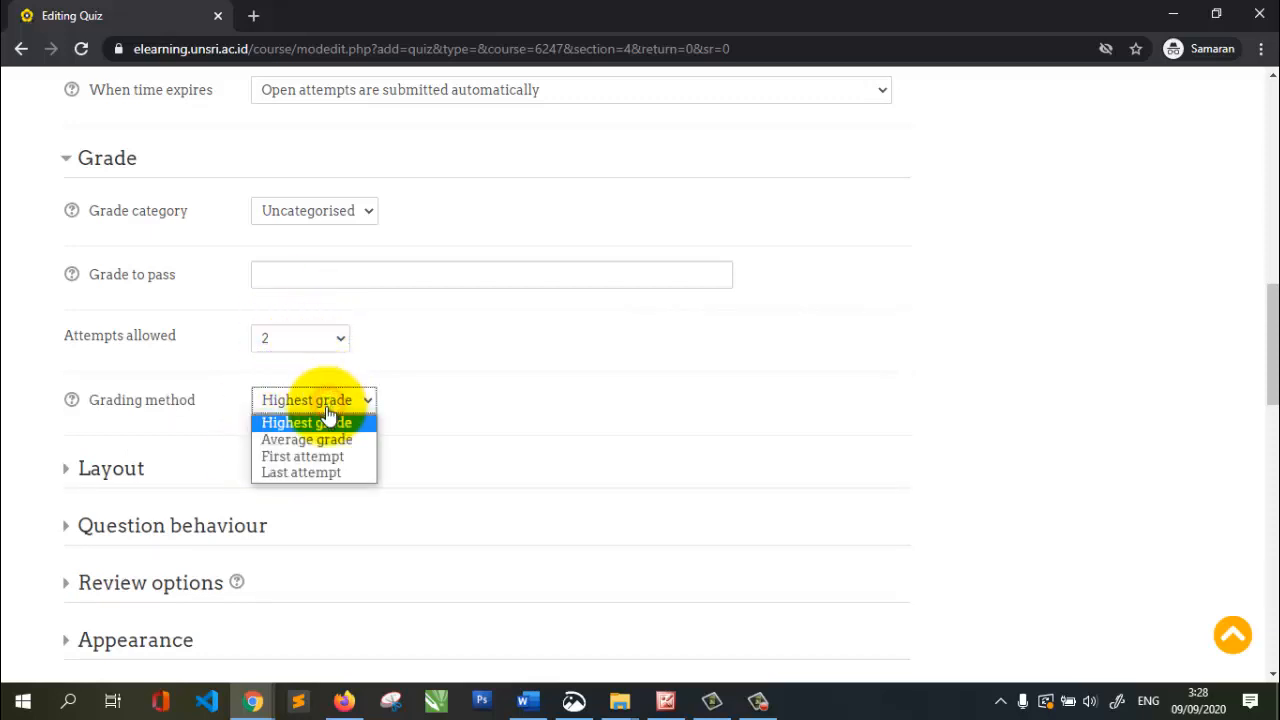
left_click(415, 352)
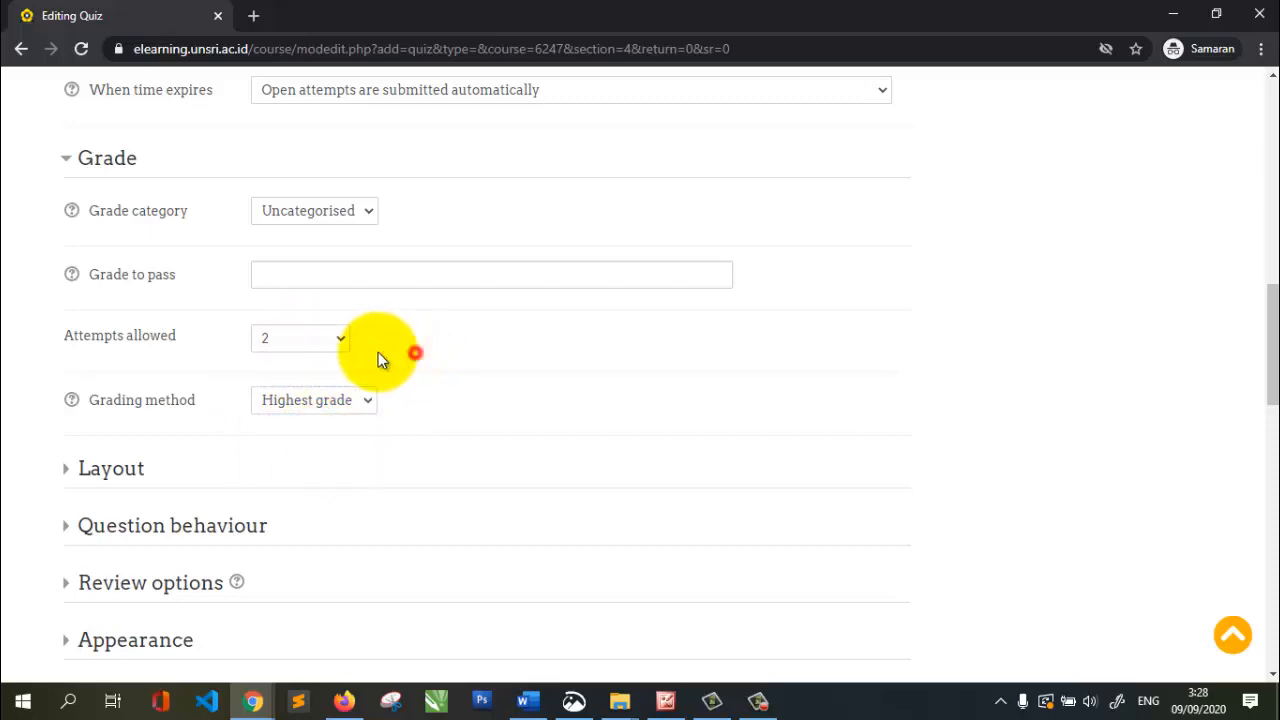
left_click(303, 340)
left_click(282, 378)
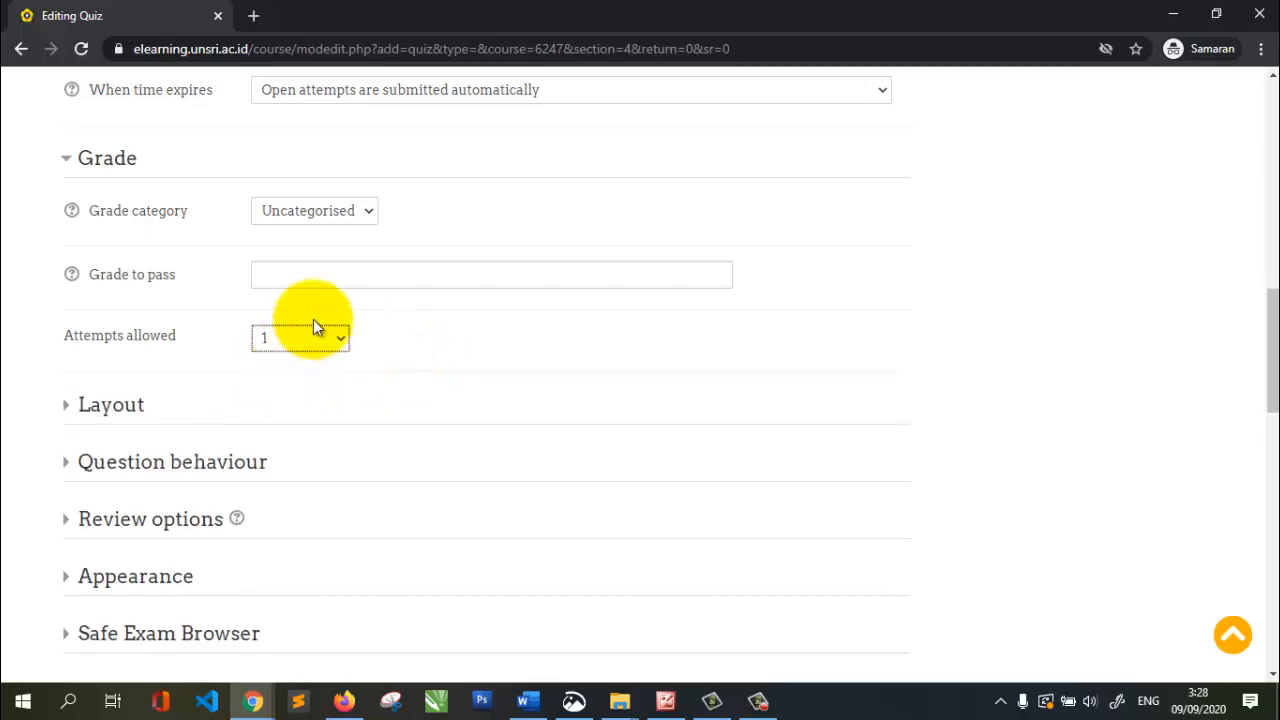
Expand the quiz's layout settings and have a new page start every 2 questions
scroll(112, 322, "down", 1)
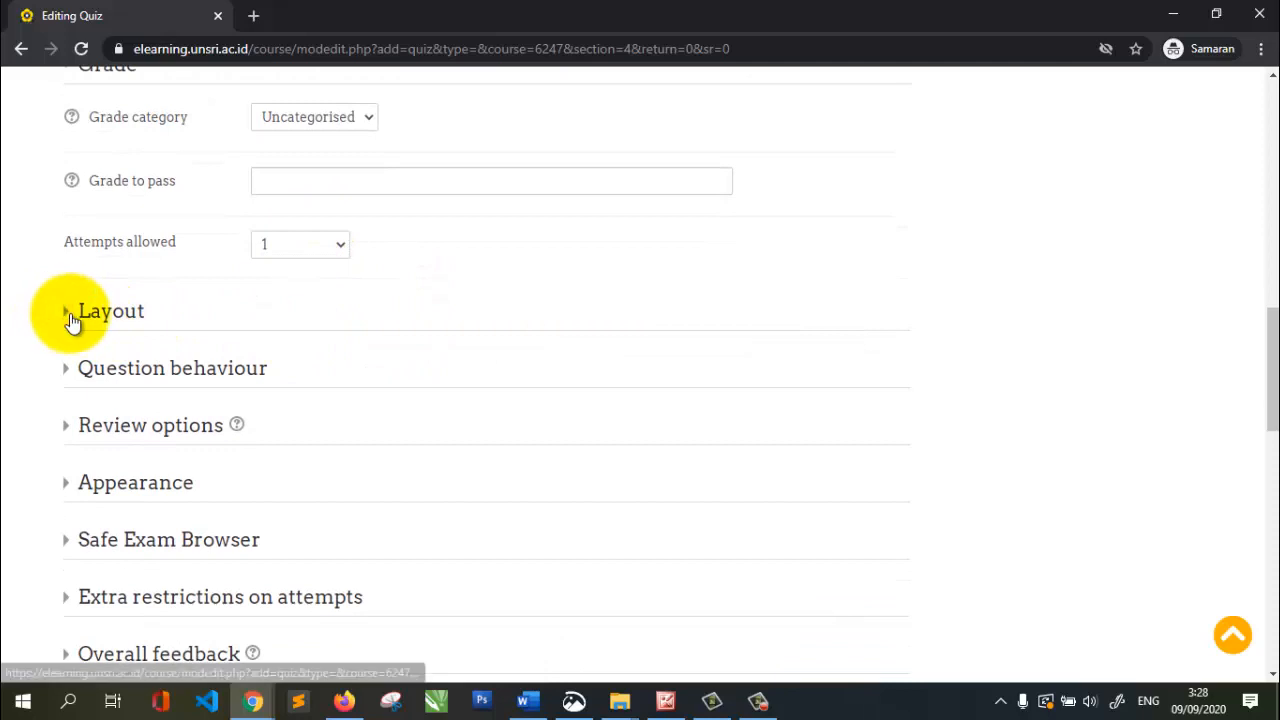
left_click(68, 313)
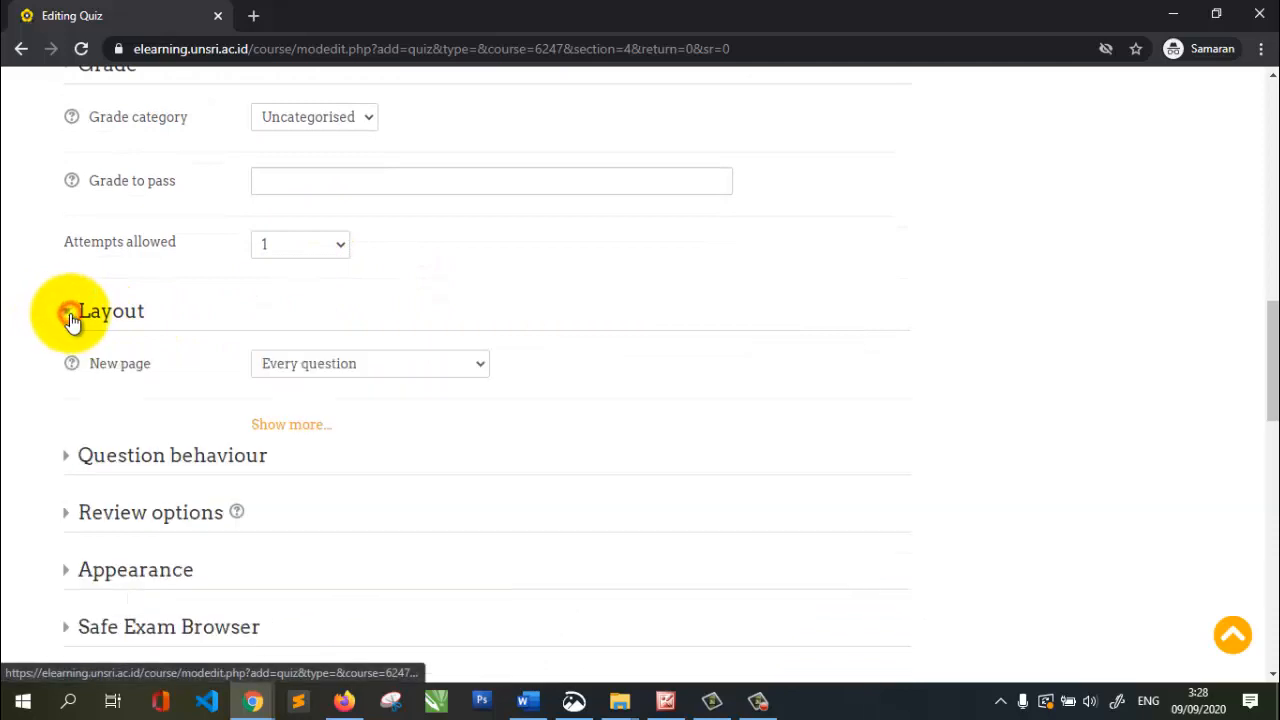
left_click(375, 377)
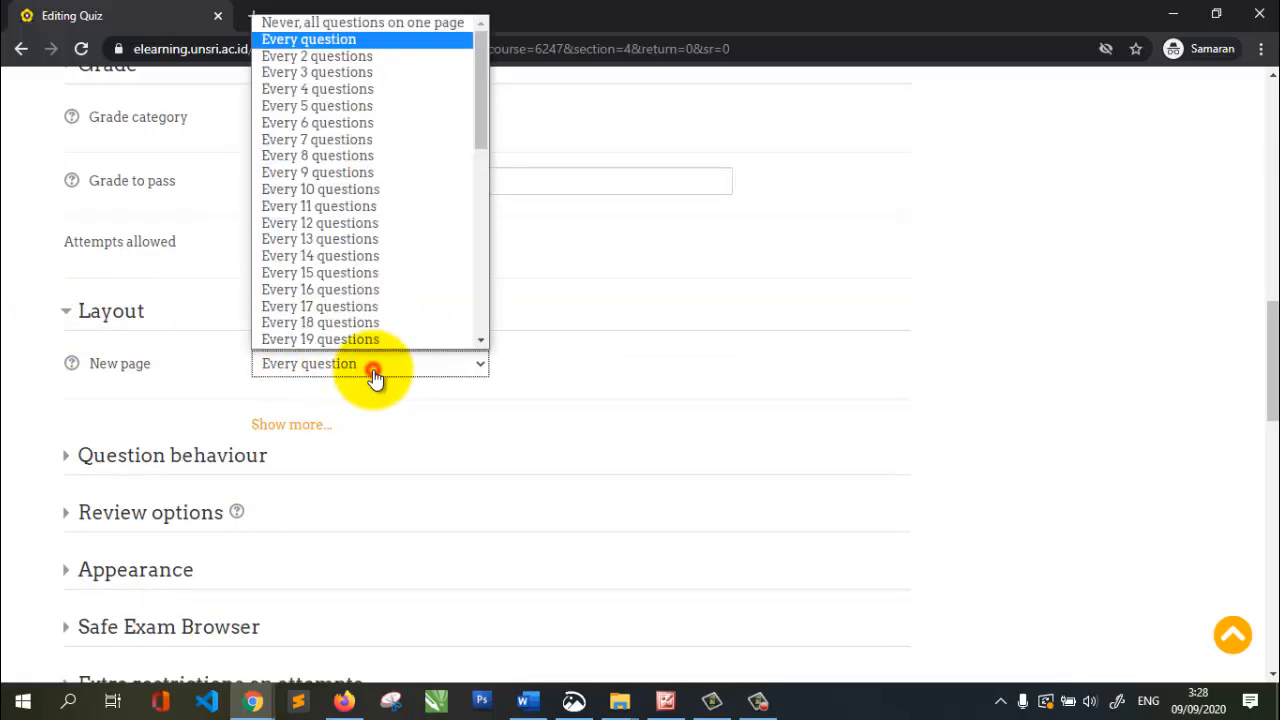
left_click(375, 377)
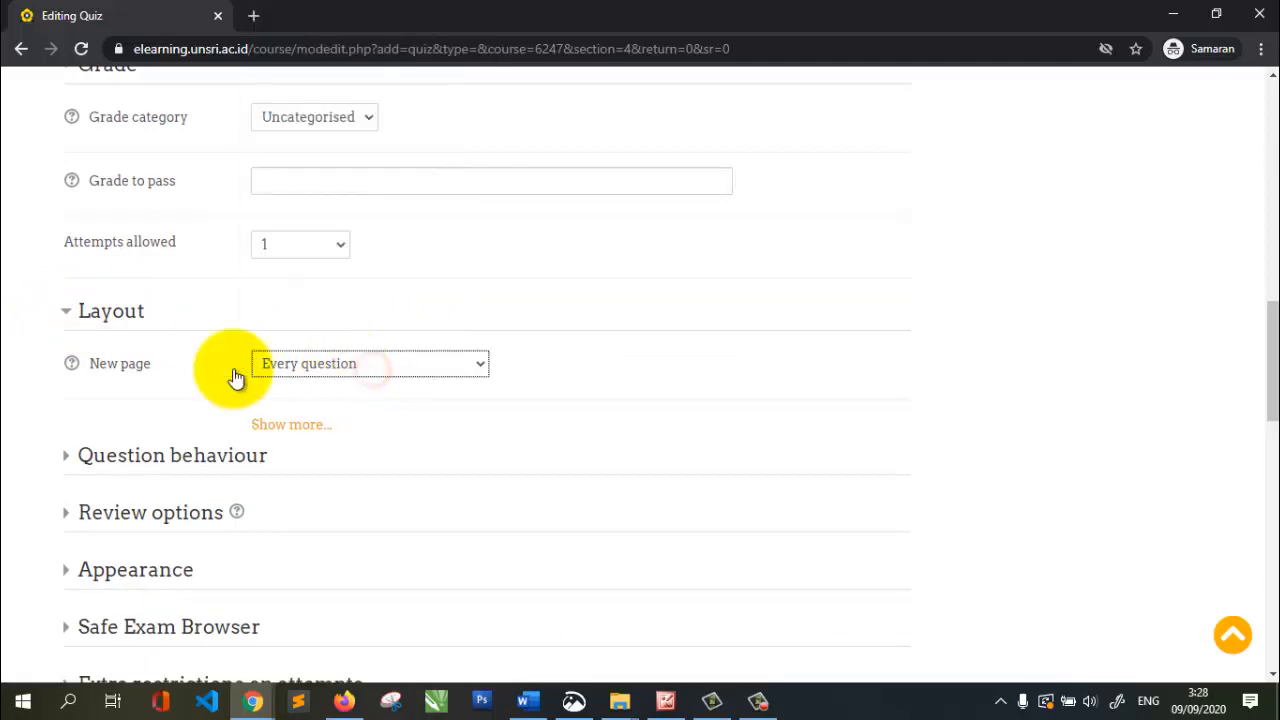
left_click(322, 368)
scroll(318, 320, "down", 1)
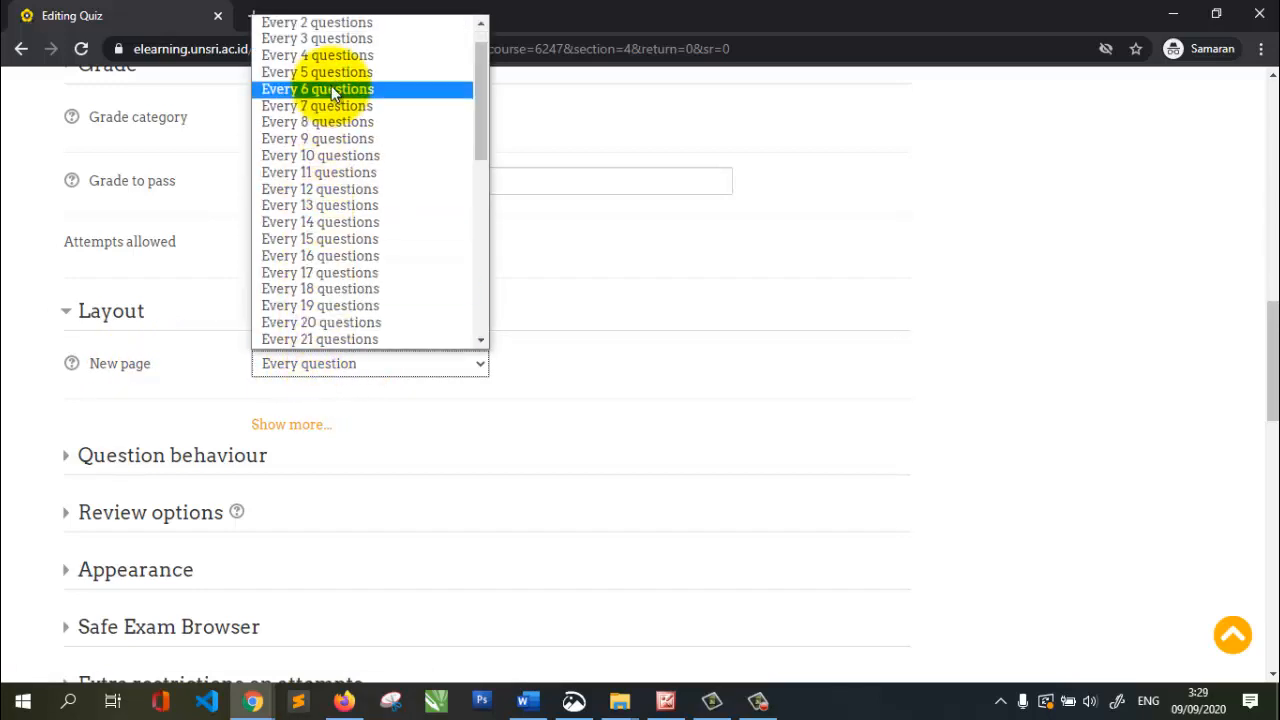
scroll(331, 86, "up", 1)
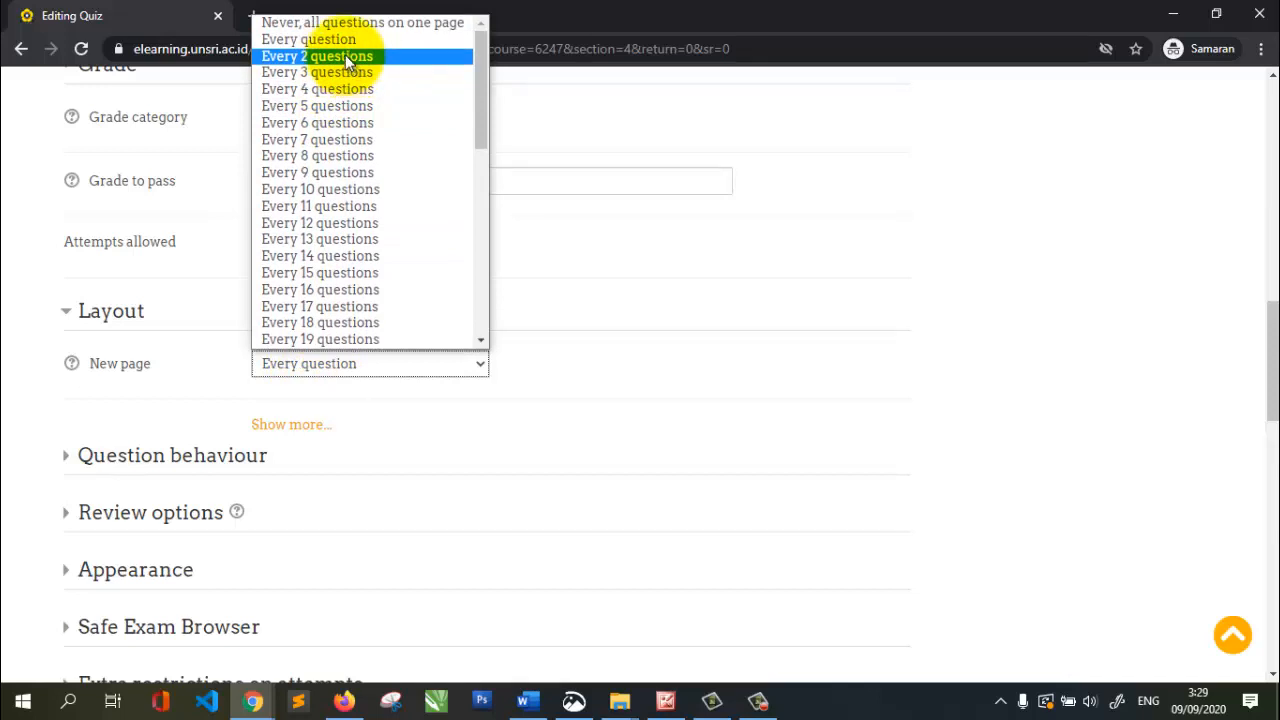
left_click(336, 58)
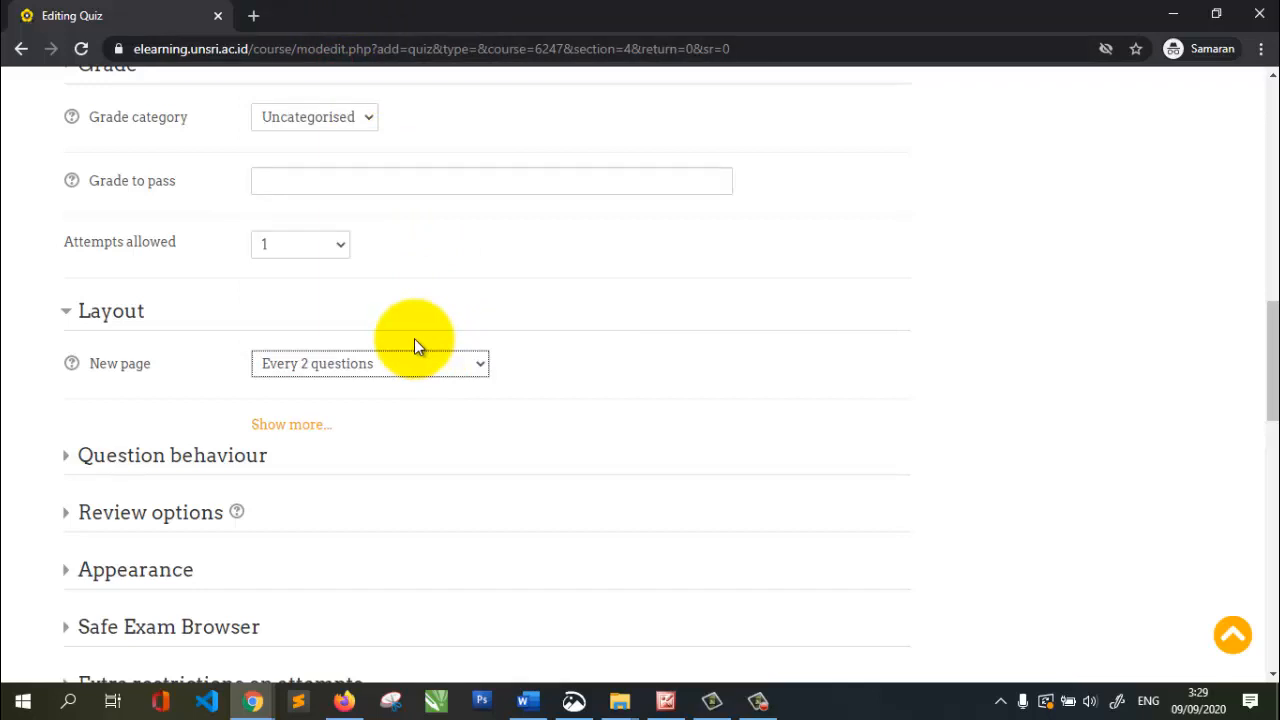
Examine the quiz's question behaviour, review options and appearance settings
scroll(380, 360, "down", 1)
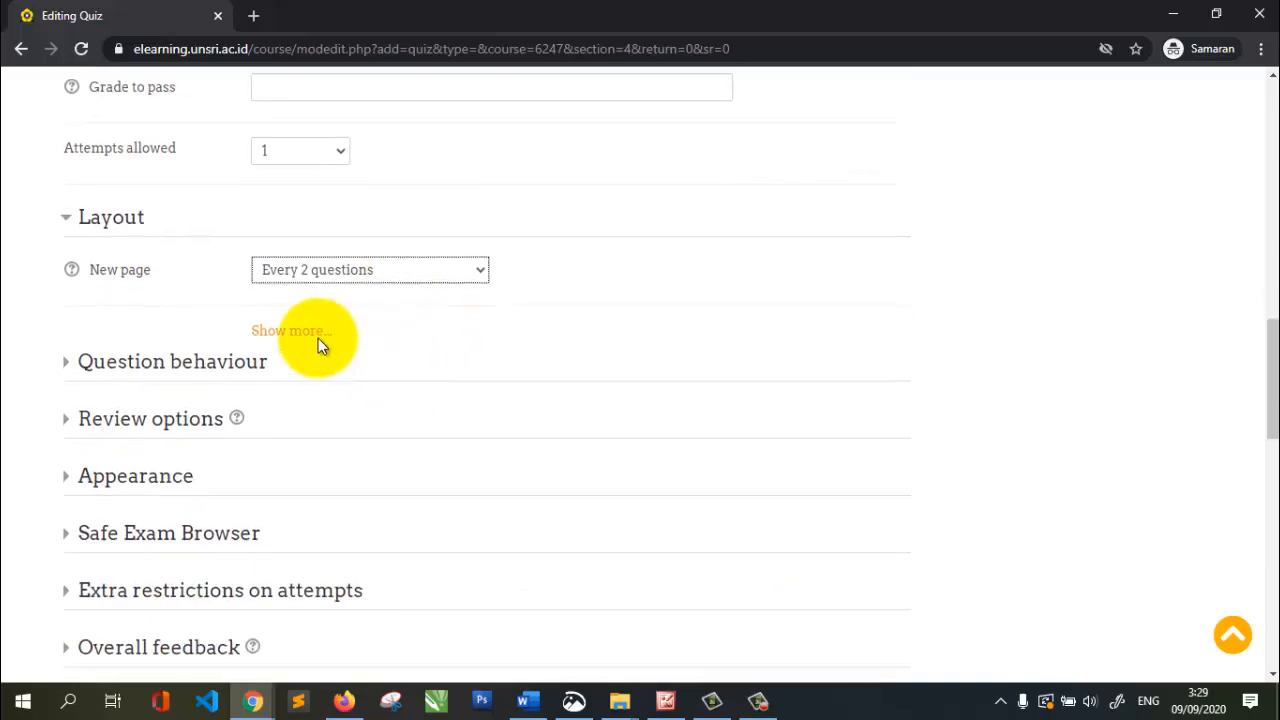
left_click(72, 366)
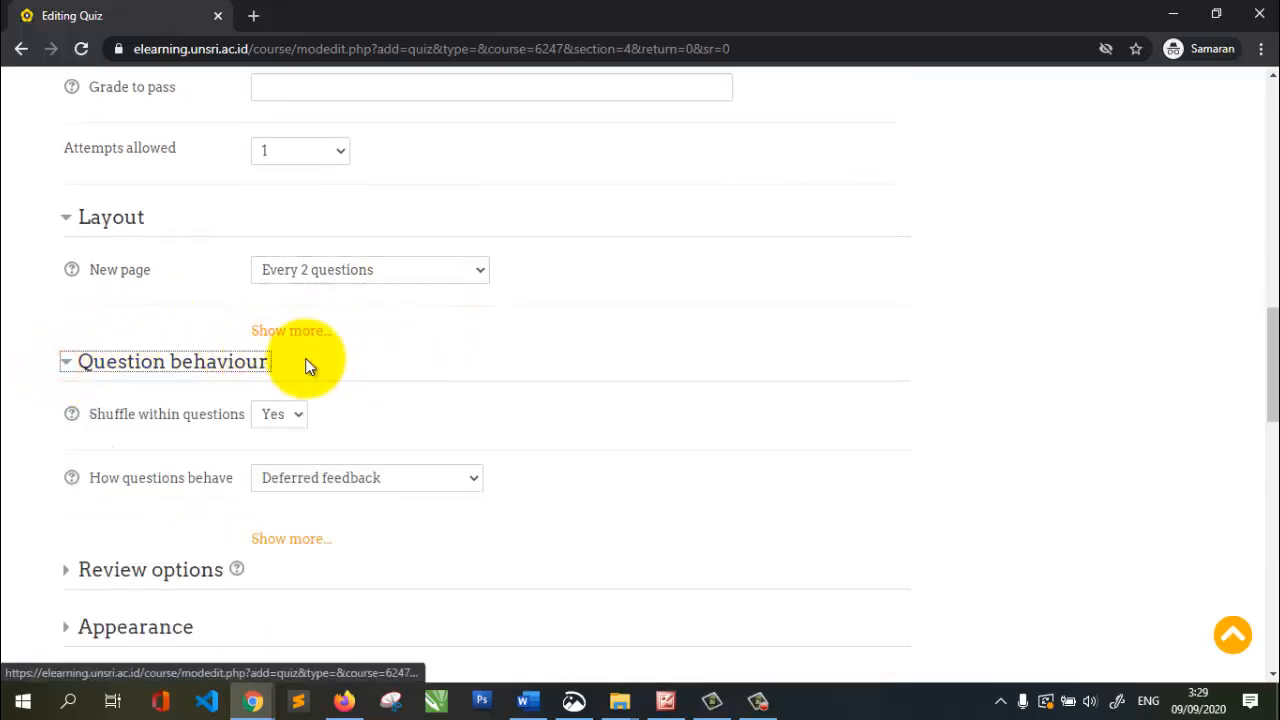
scroll(309, 366, "down", 1)
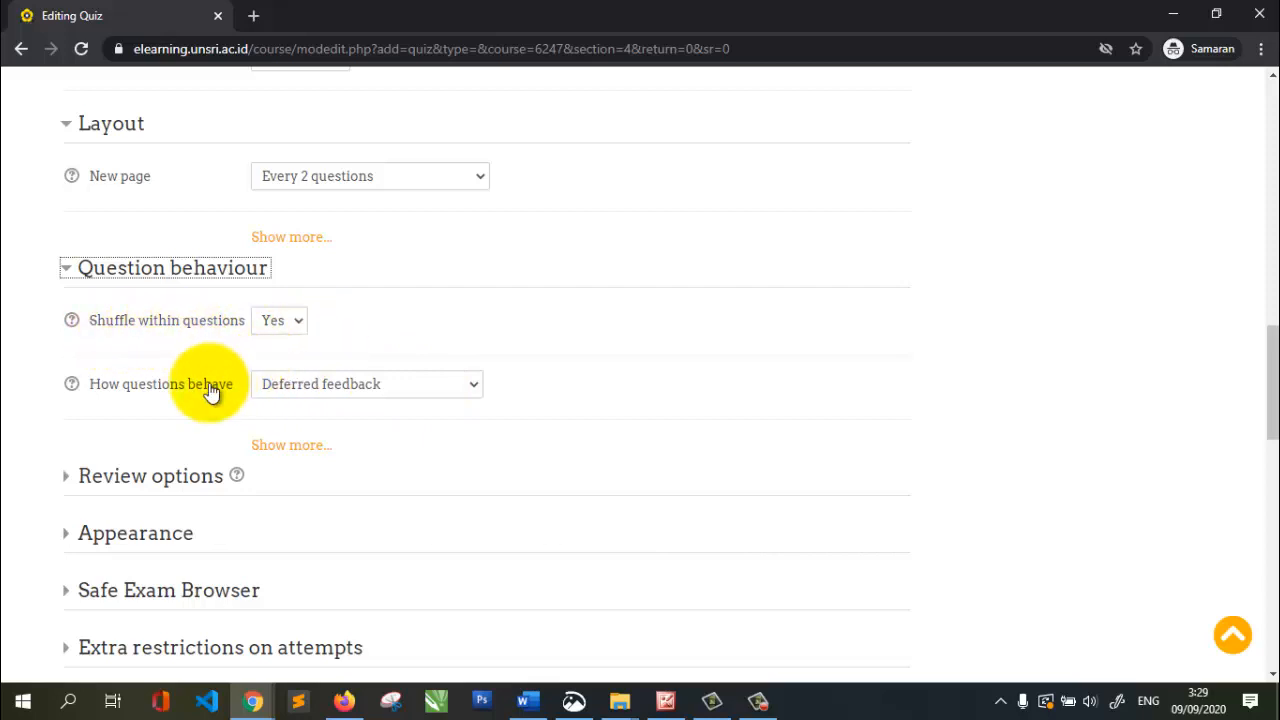
scroll(206, 388, "down", 1)
left_click(68, 390)
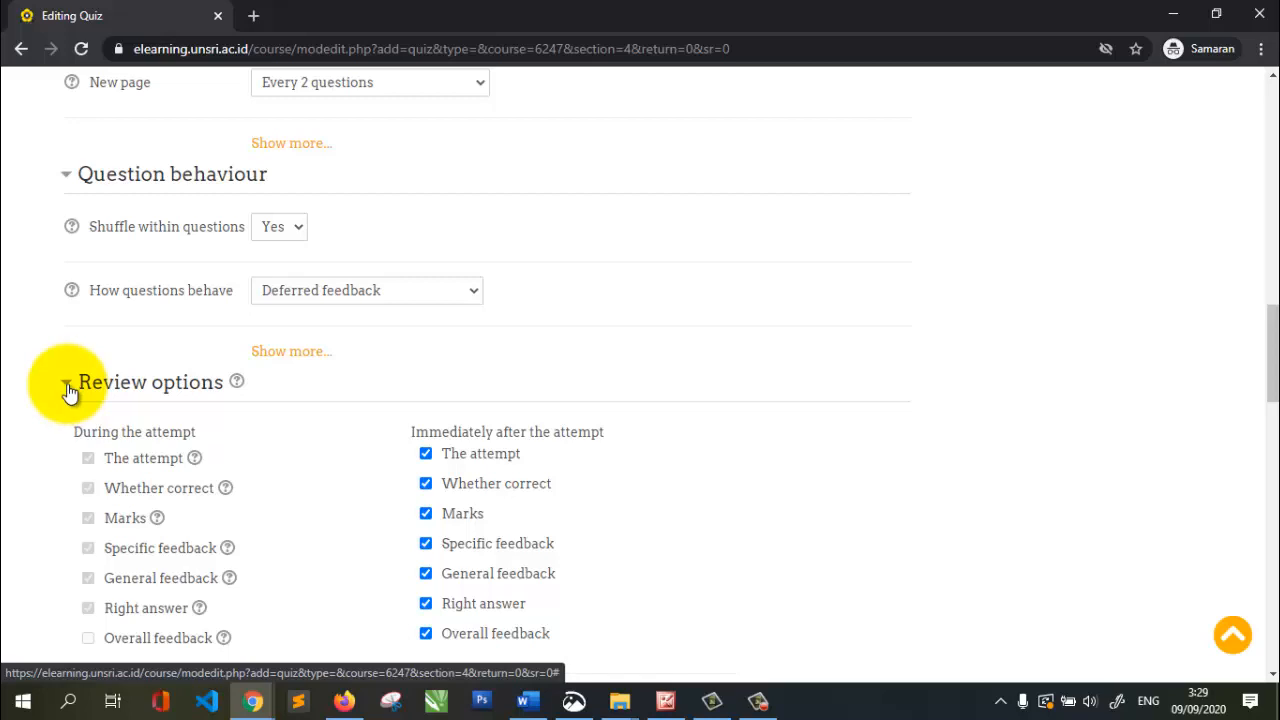
left_click(68, 388)
left_click(66, 444)
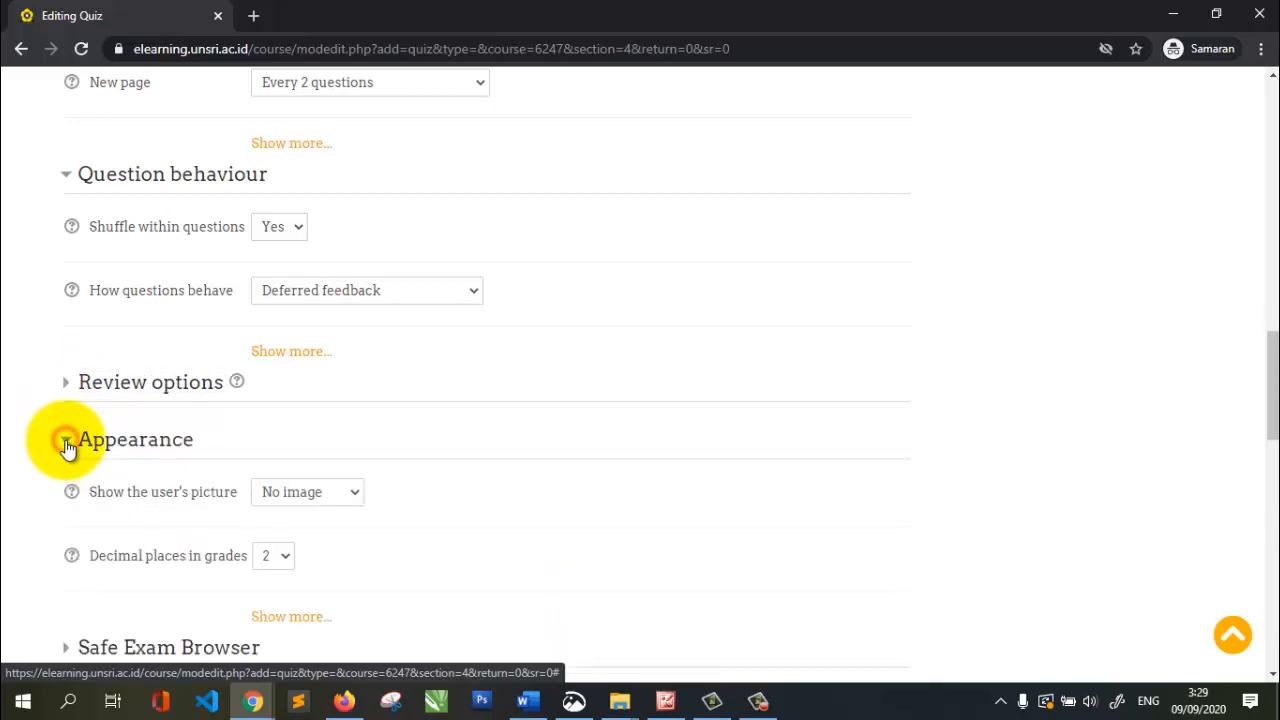
left_click(66, 443)
left_click(66, 443)
left_click(66, 443)
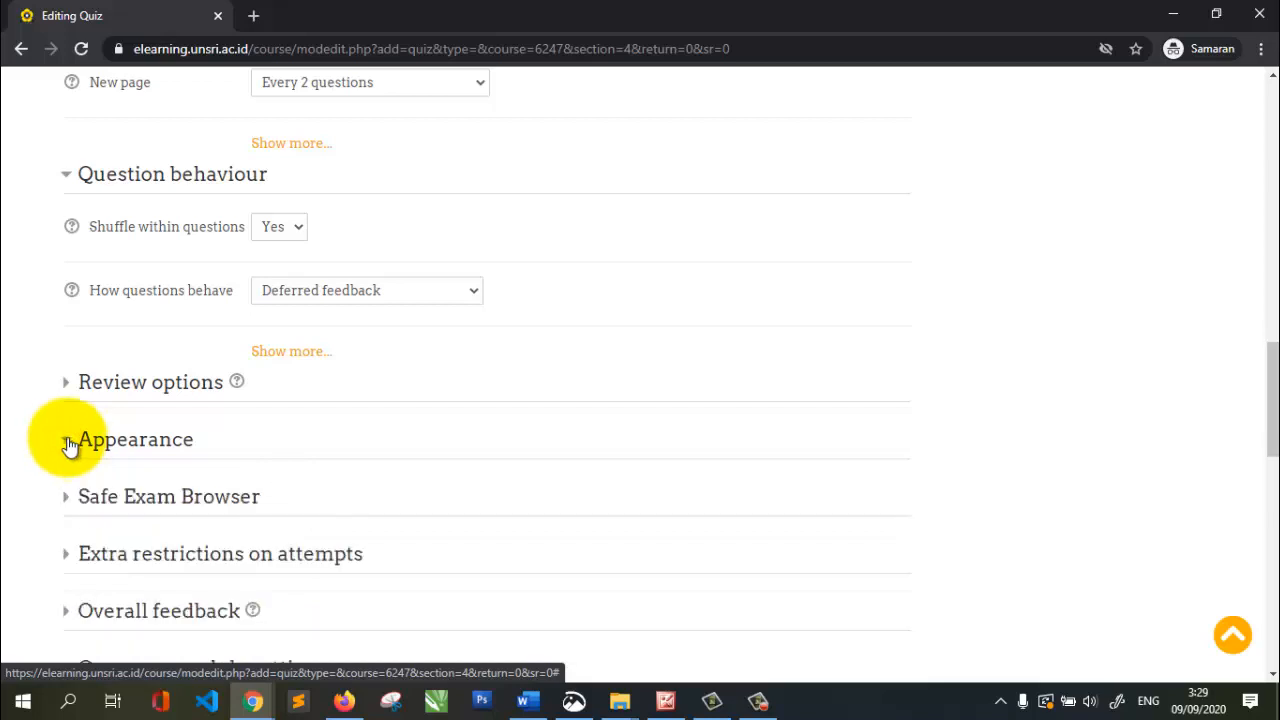
Examine the types of access restriction that can be added to the quiz, without adding one
scroll(80, 430, "down", 2)
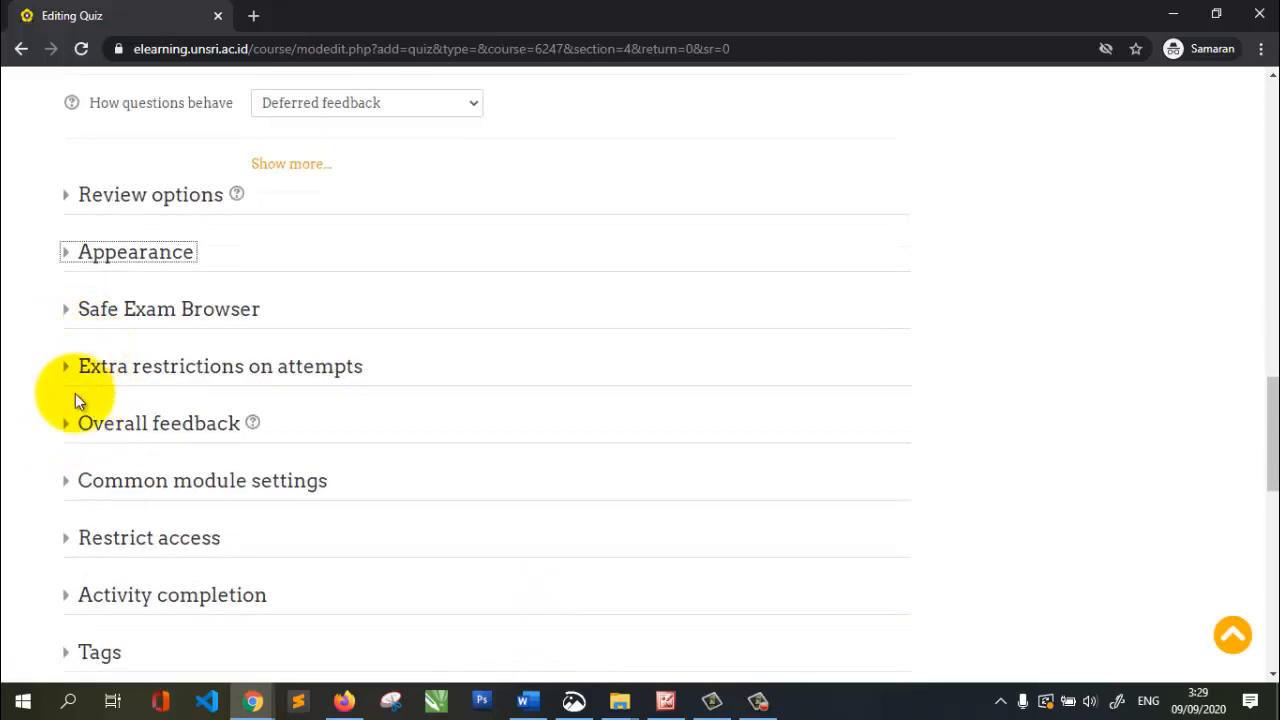
scroll(84, 423, "down", 1)
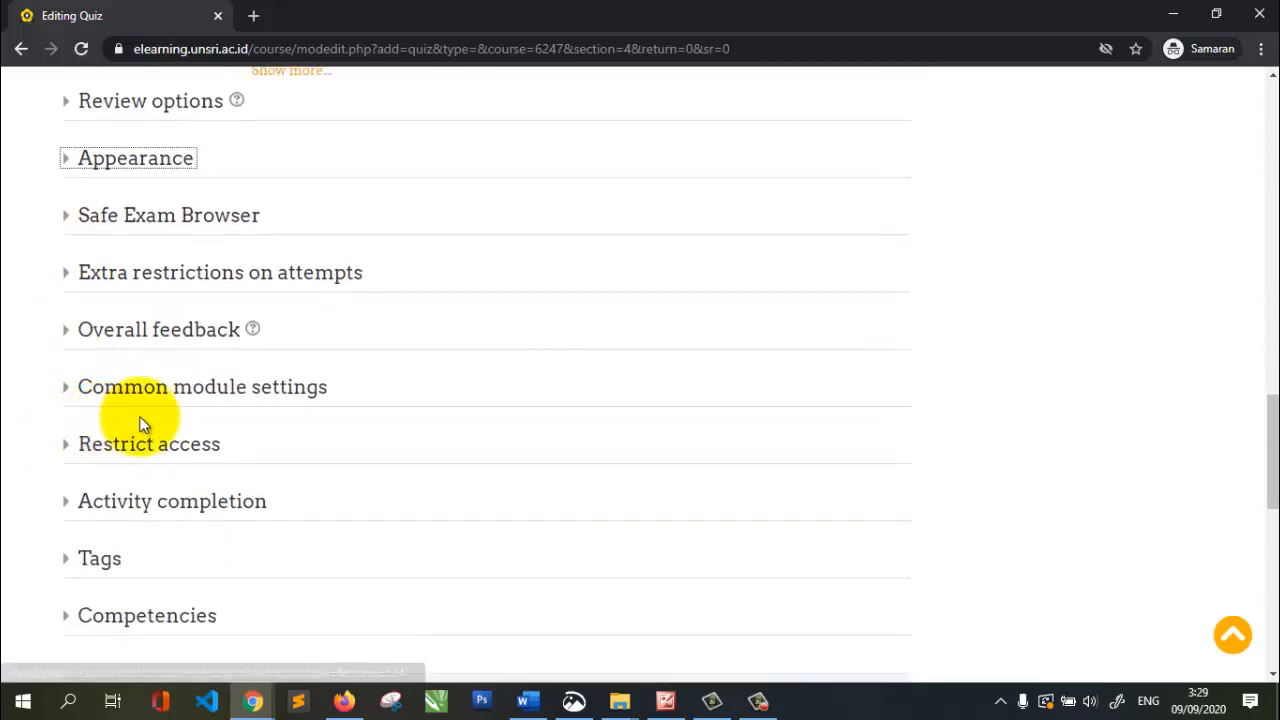
scroll(137, 423, "down", 1)
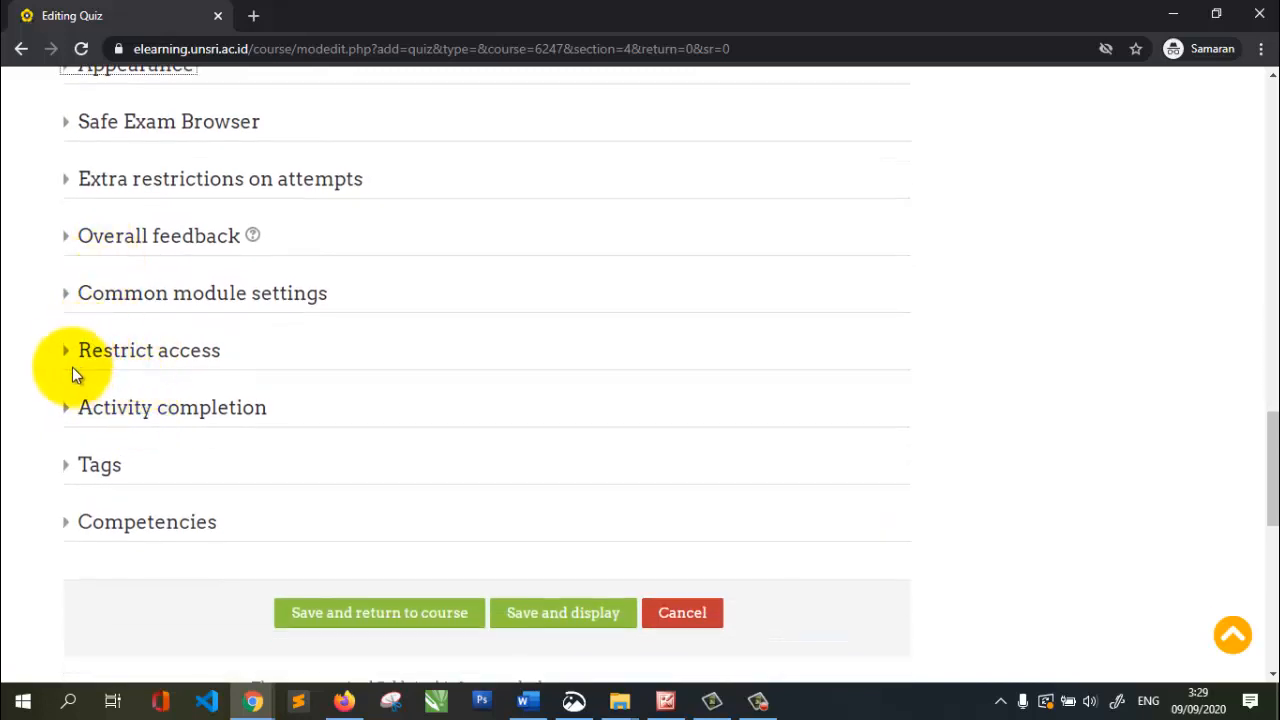
left_click(66, 358)
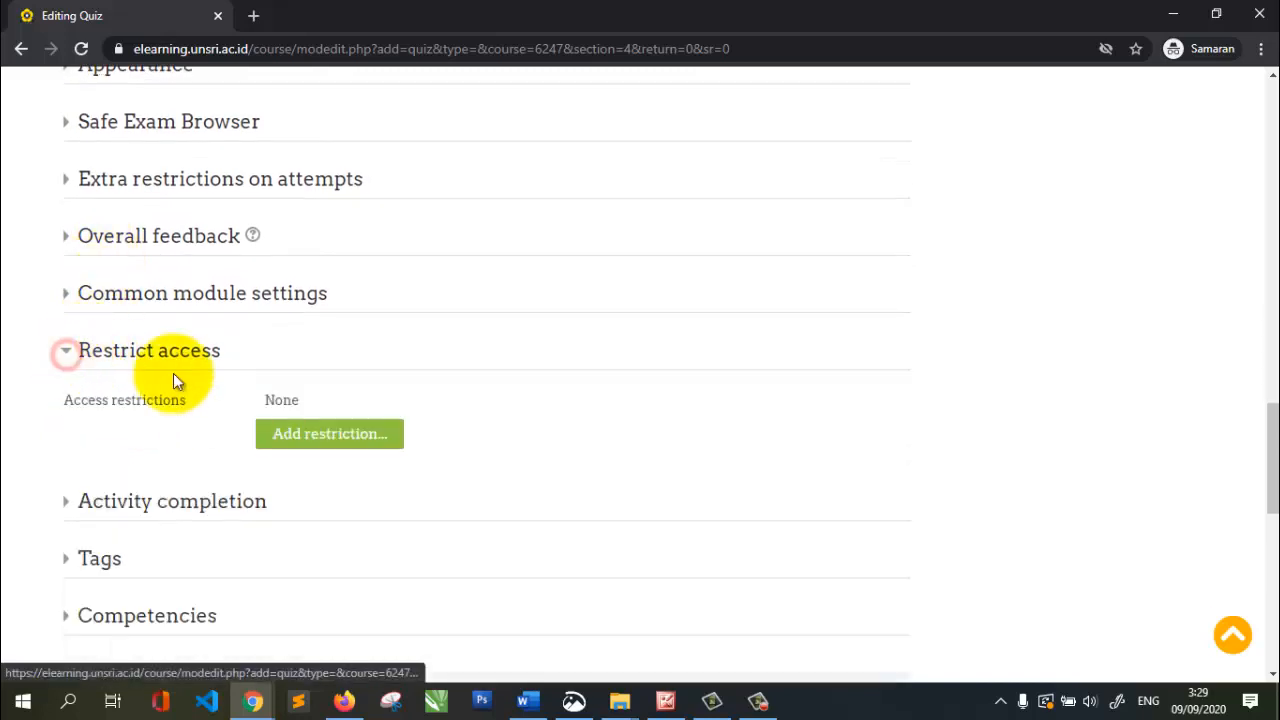
left_click(306, 443)
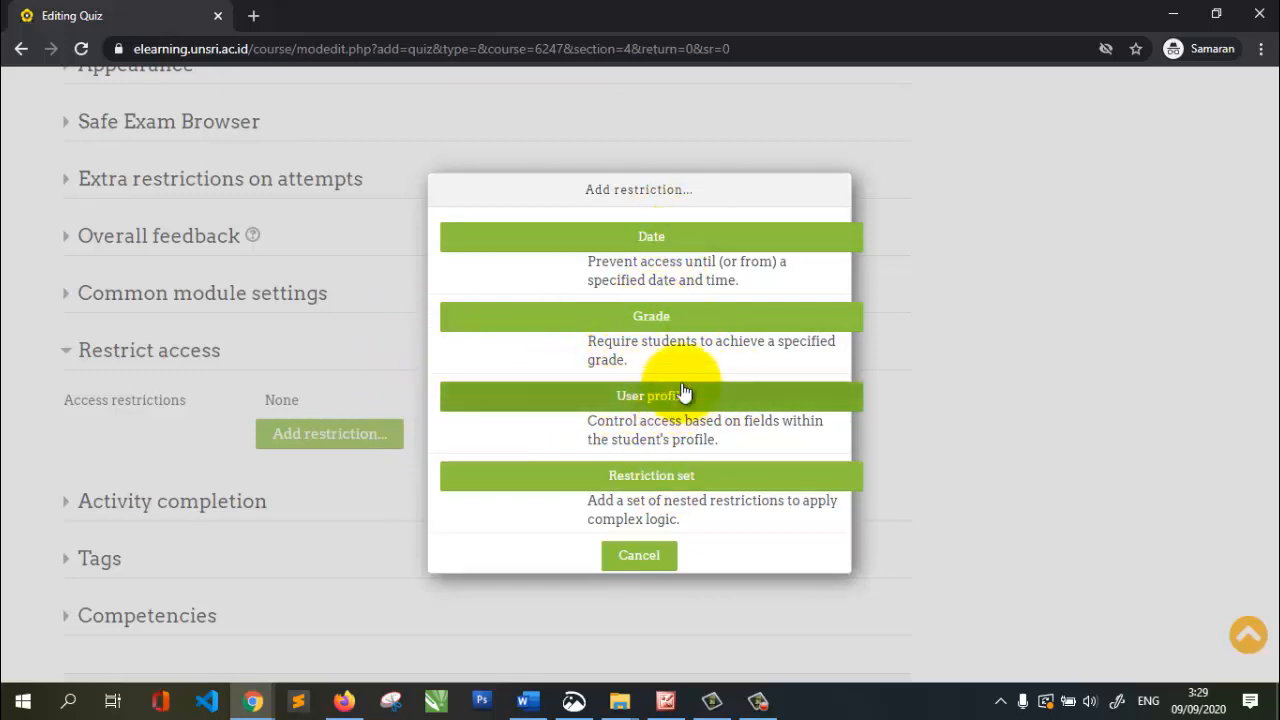
left_click(639, 557)
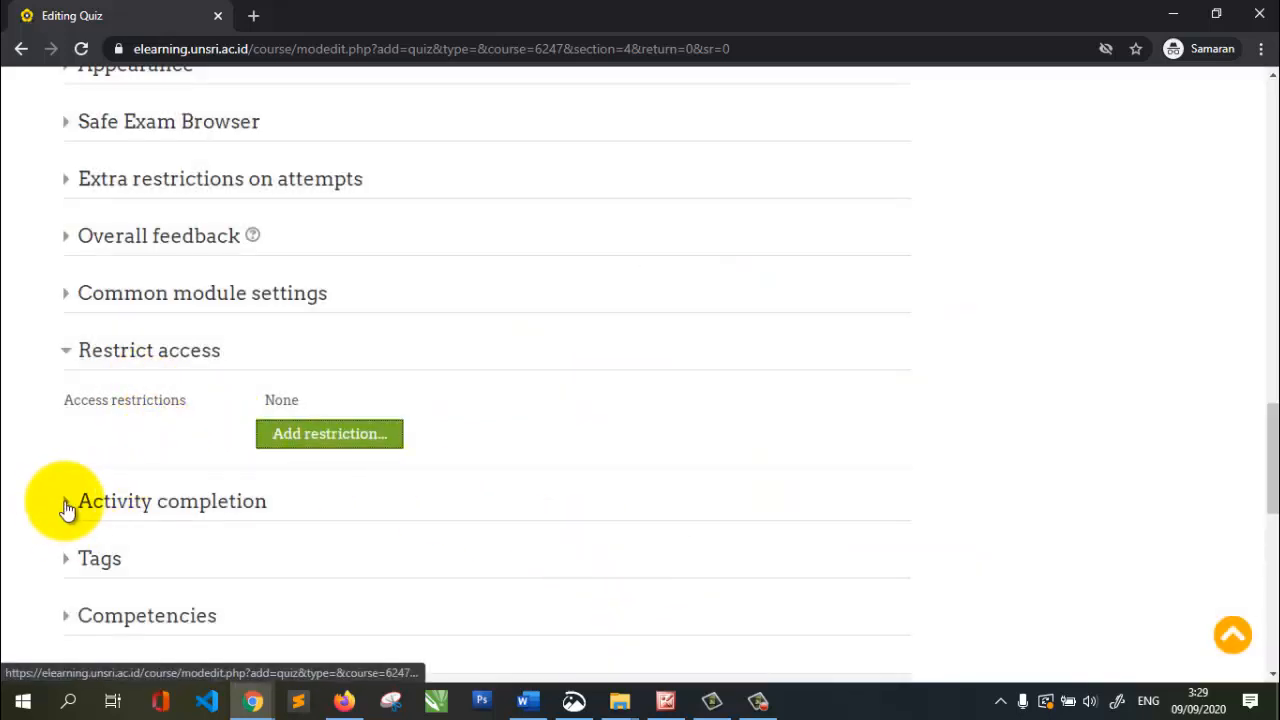
Save the new quiz and display its page to check the attempt and timing details
scroll(110, 515, "down", 1)
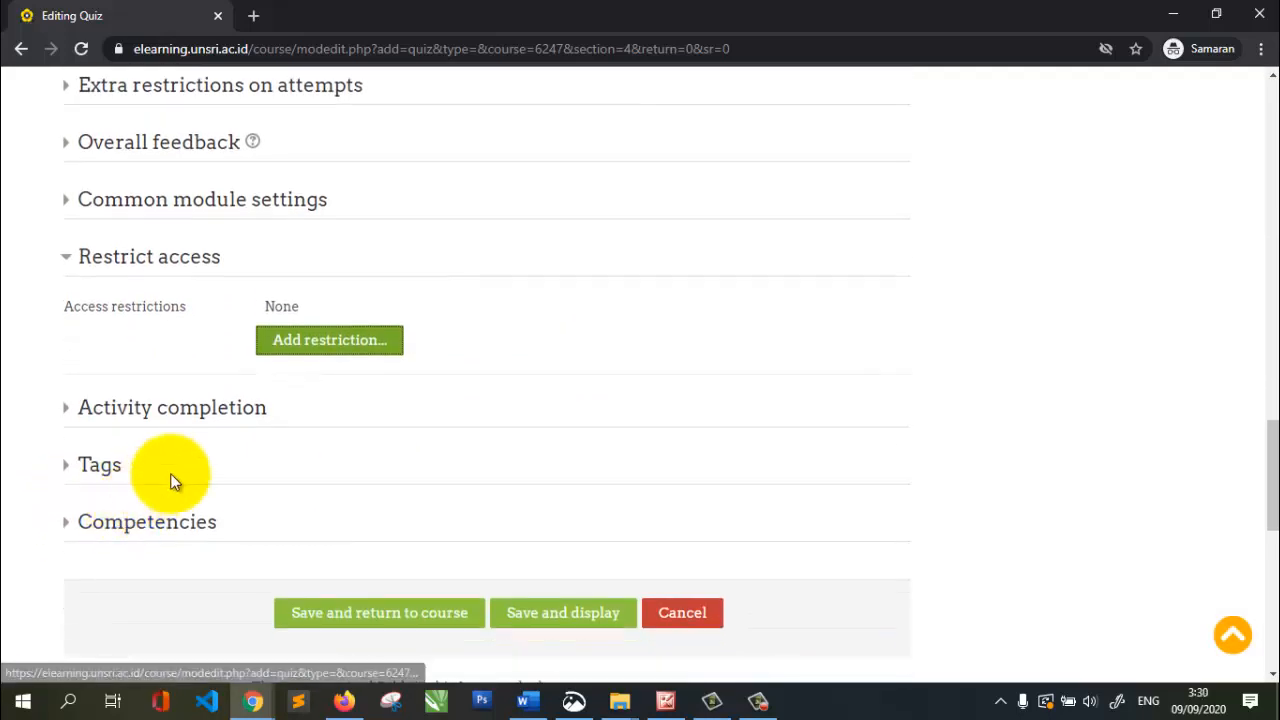
left_click(570, 618)
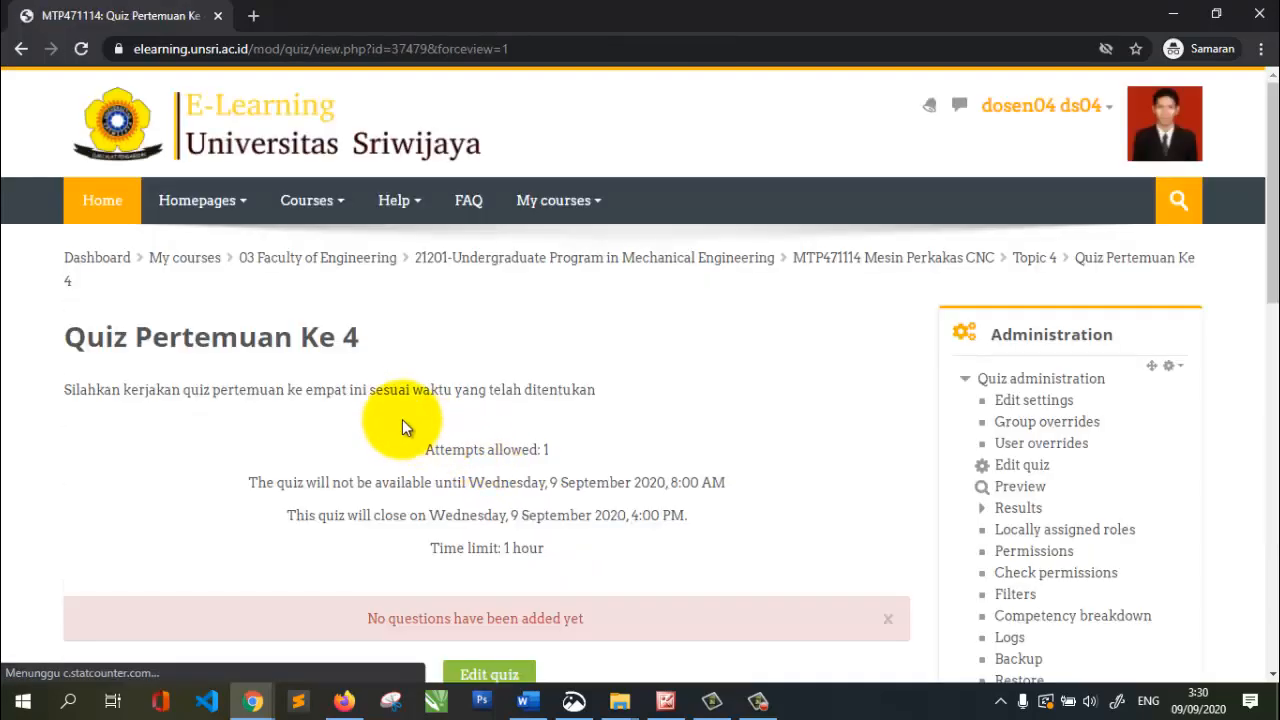
scroll(387, 412, "down", 2)
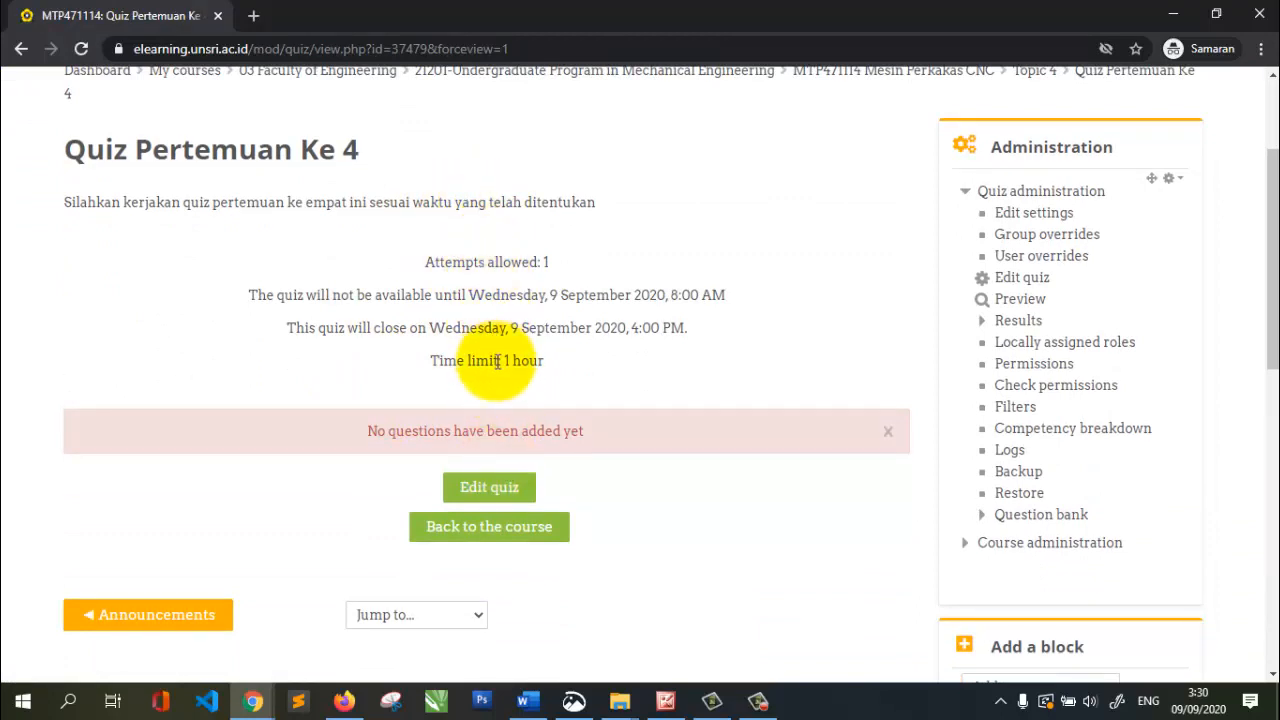
scroll(661, 291, "up", 2)
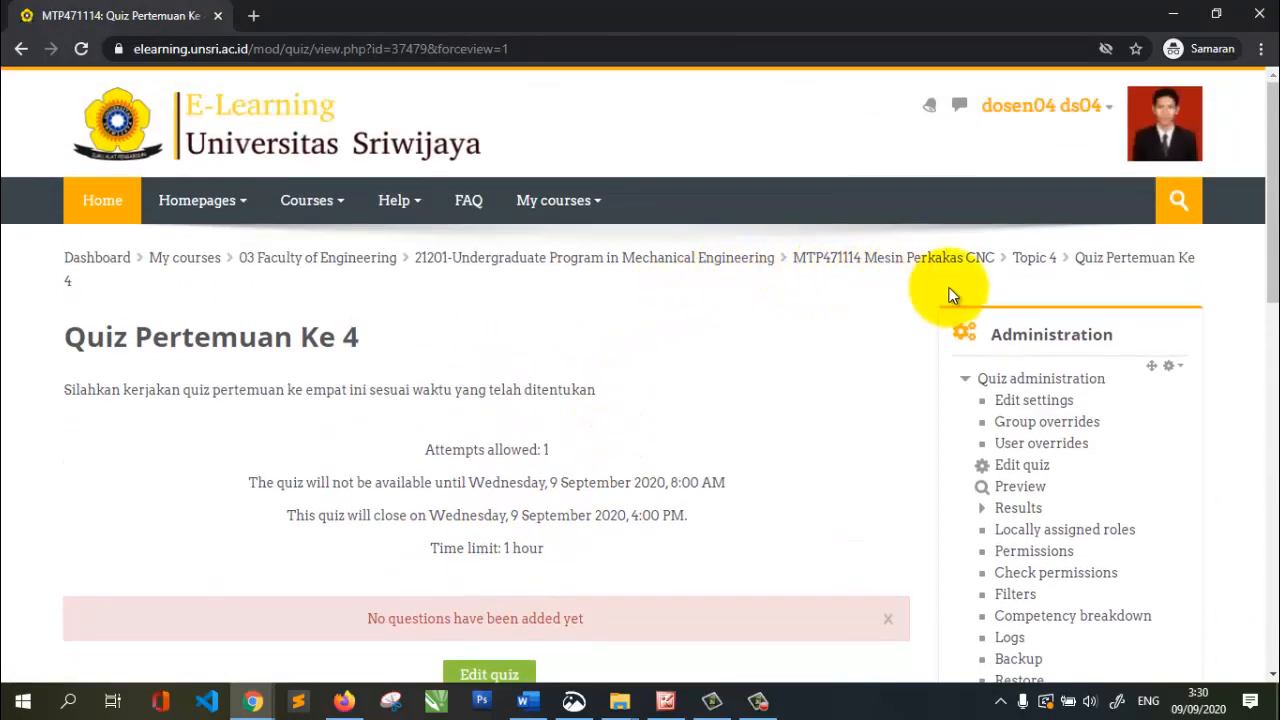
Check the quiz's entry under Topic 4 on the course page, and reopen Quiz Pertemuan Ke 4 from there
left_click(1034, 262)
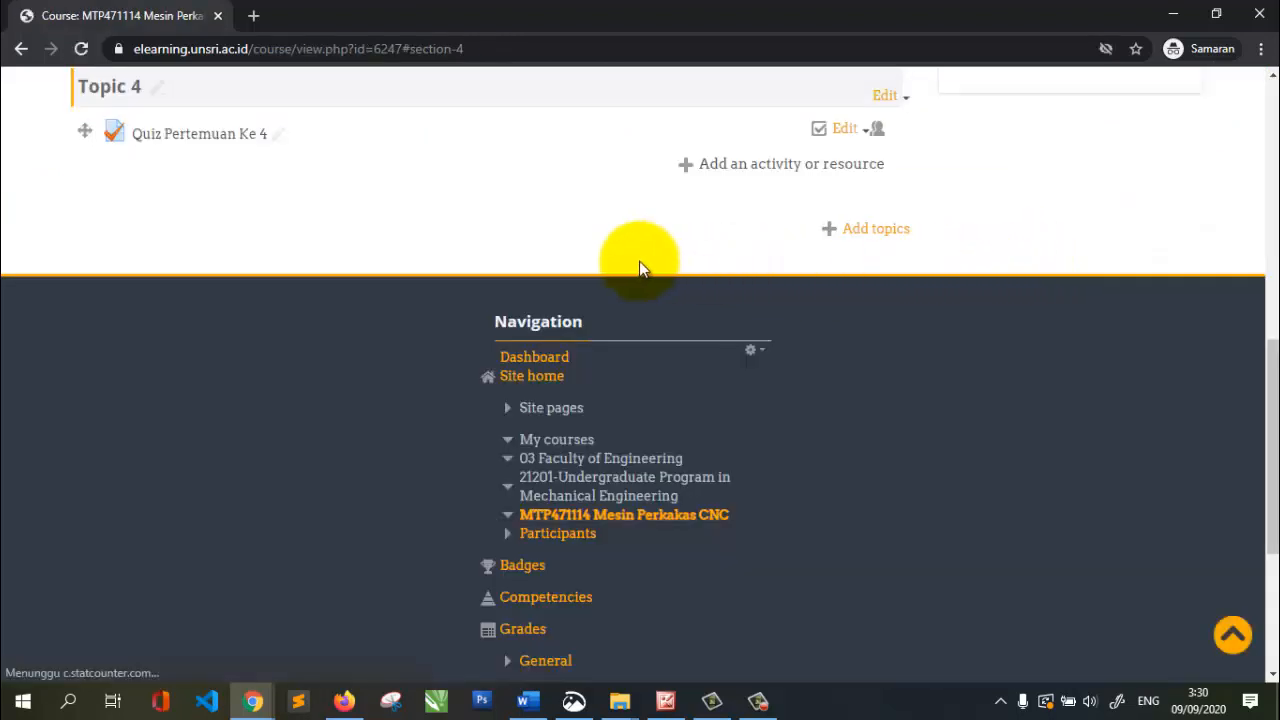
scroll(480, 265, "up", 2)
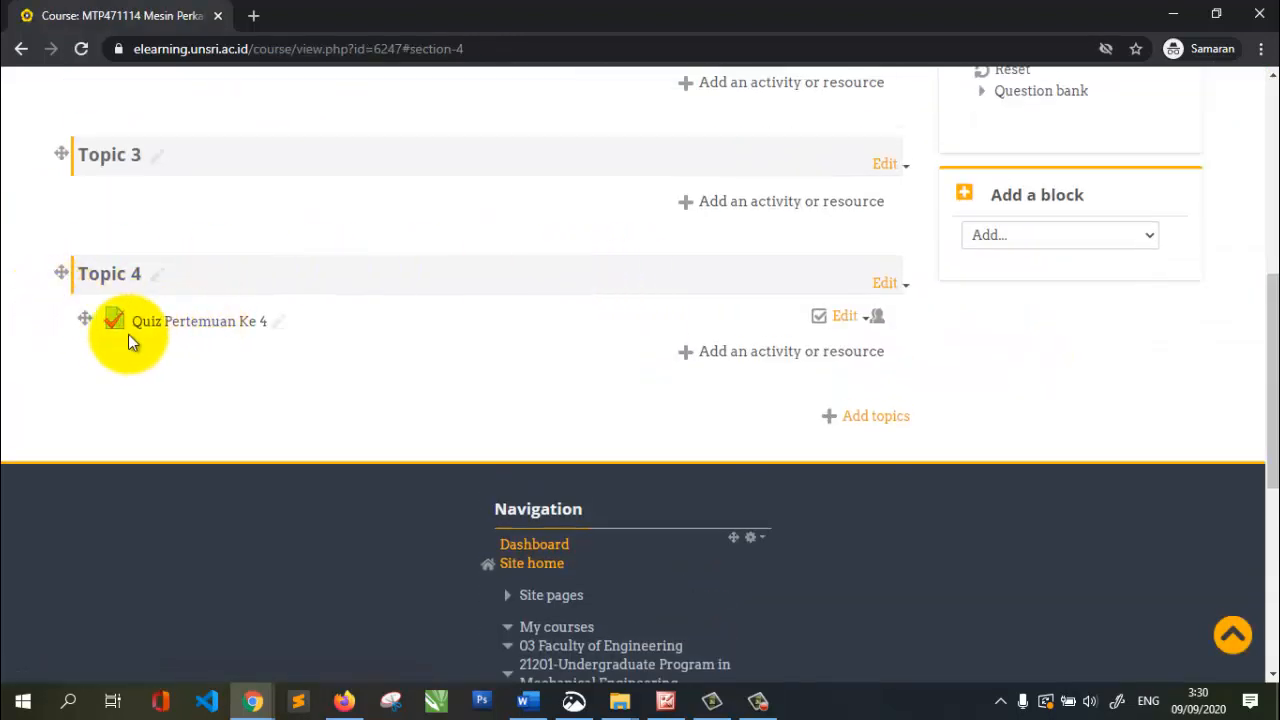
scroll(128, 334, "up", 1)
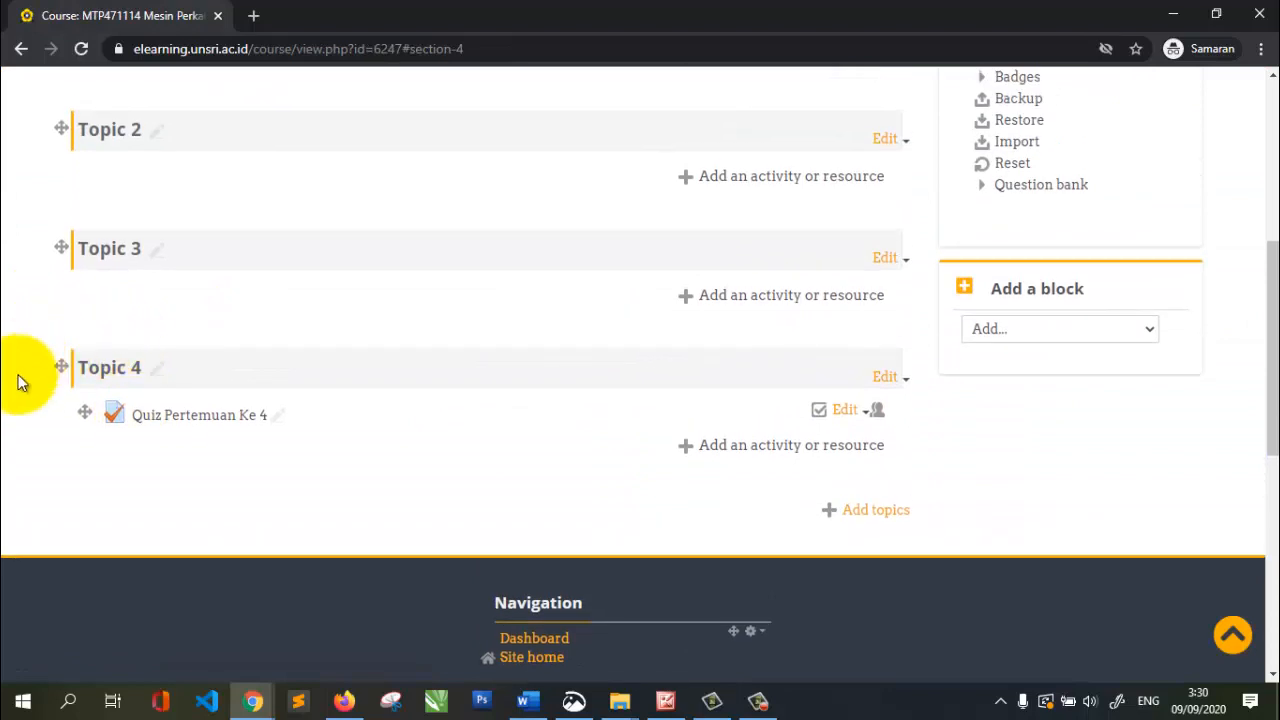
left_click(193, 428)
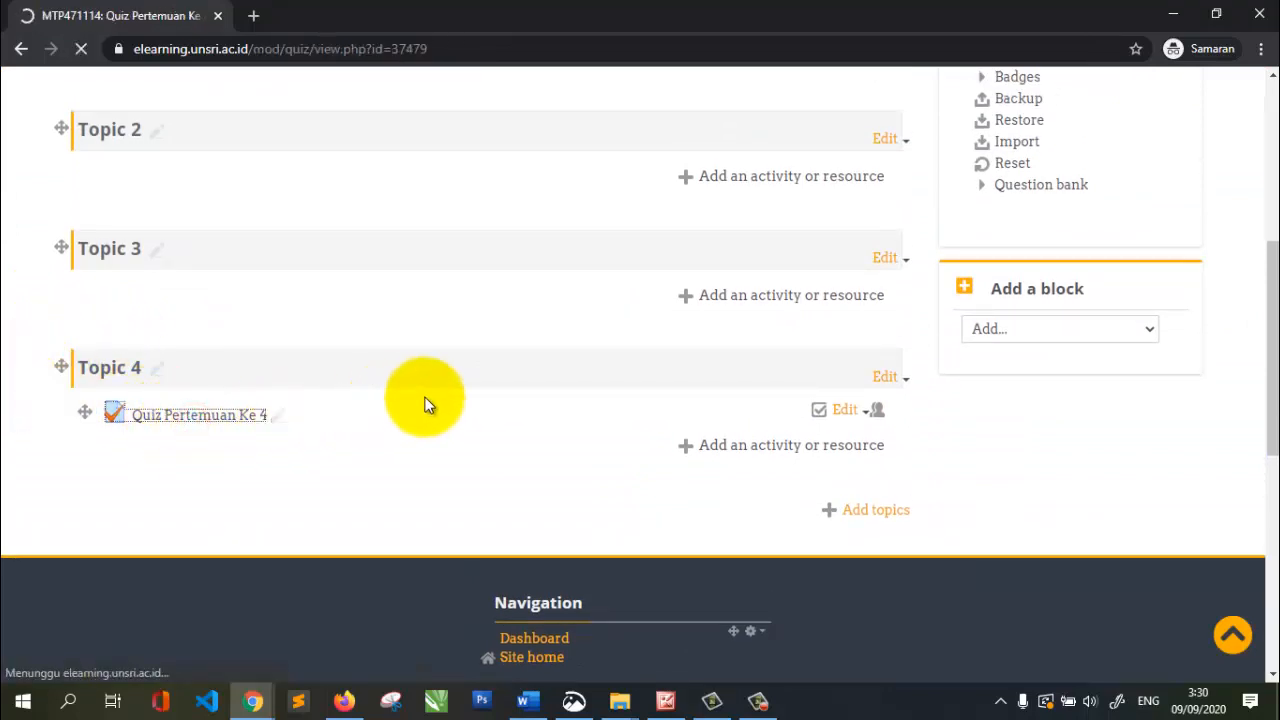
Open the question editing page of Quiz Pertemuan Ke 4
scroll(495, 360, "down", 2)
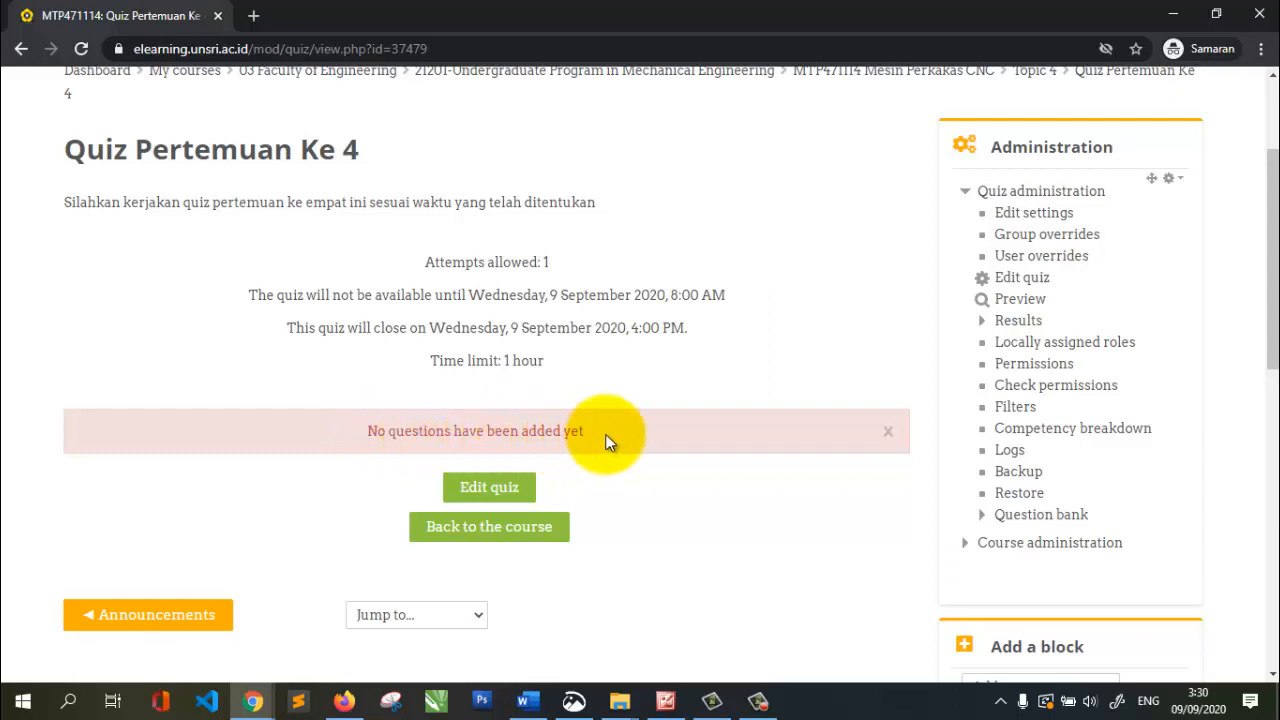
scroll(605, 440, "down", 1)
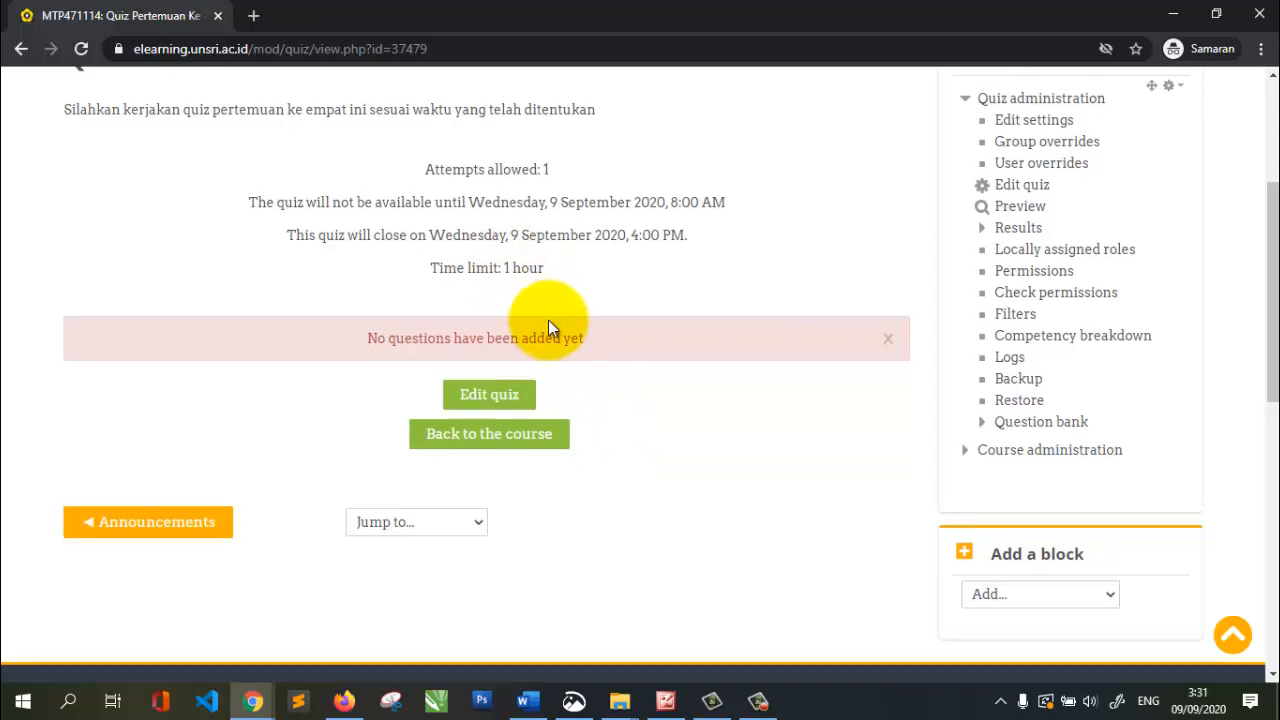
scroll(548, 328, "up", 1)
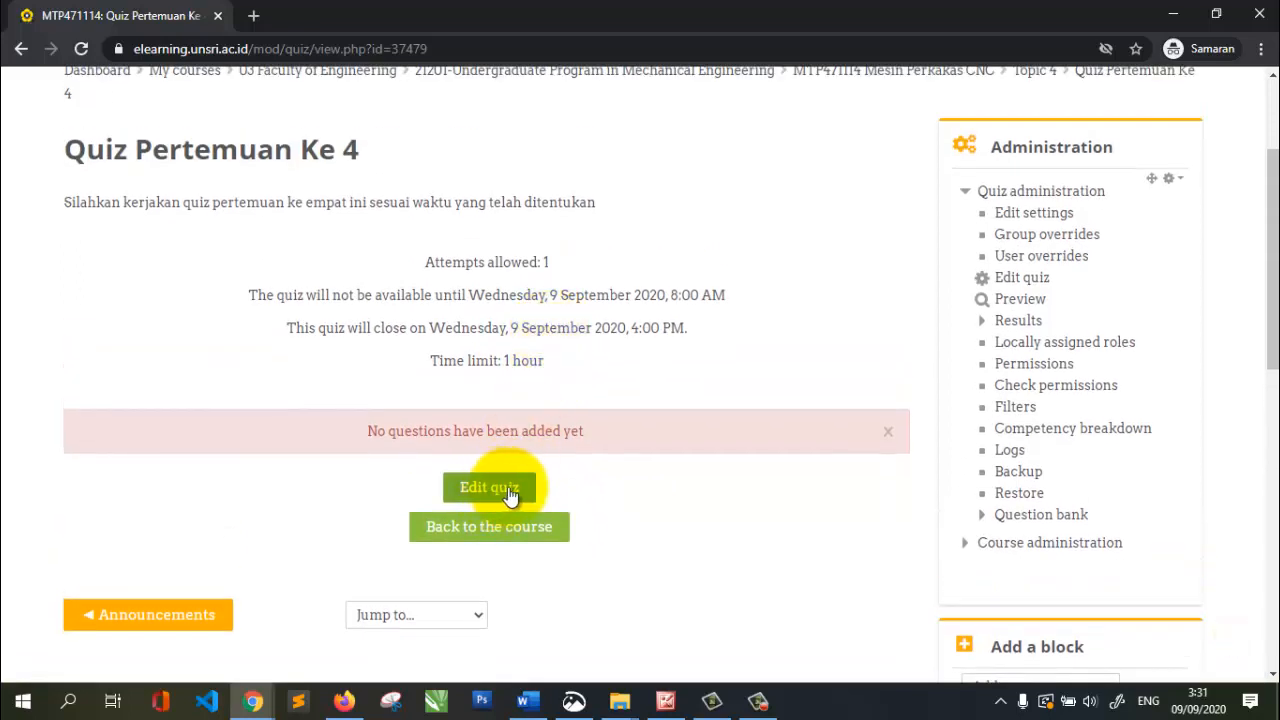
left_click(486, 497)
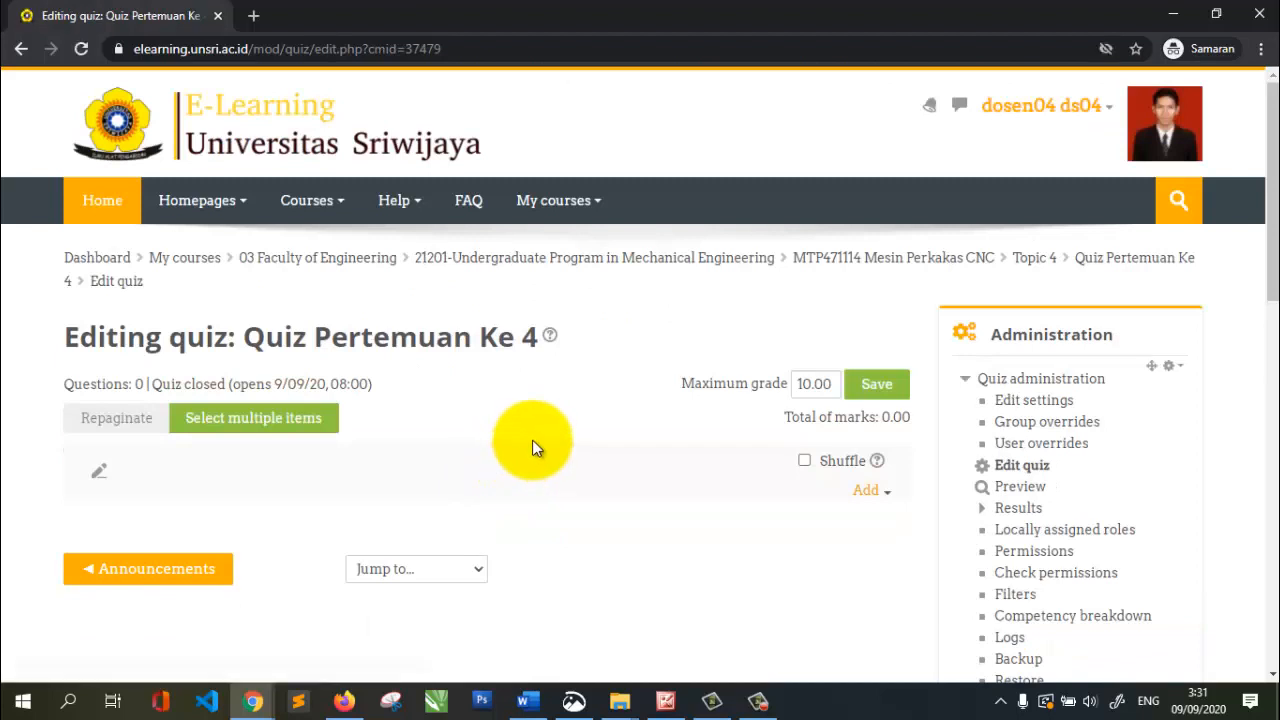
scroll(532, 440, "down", 1)
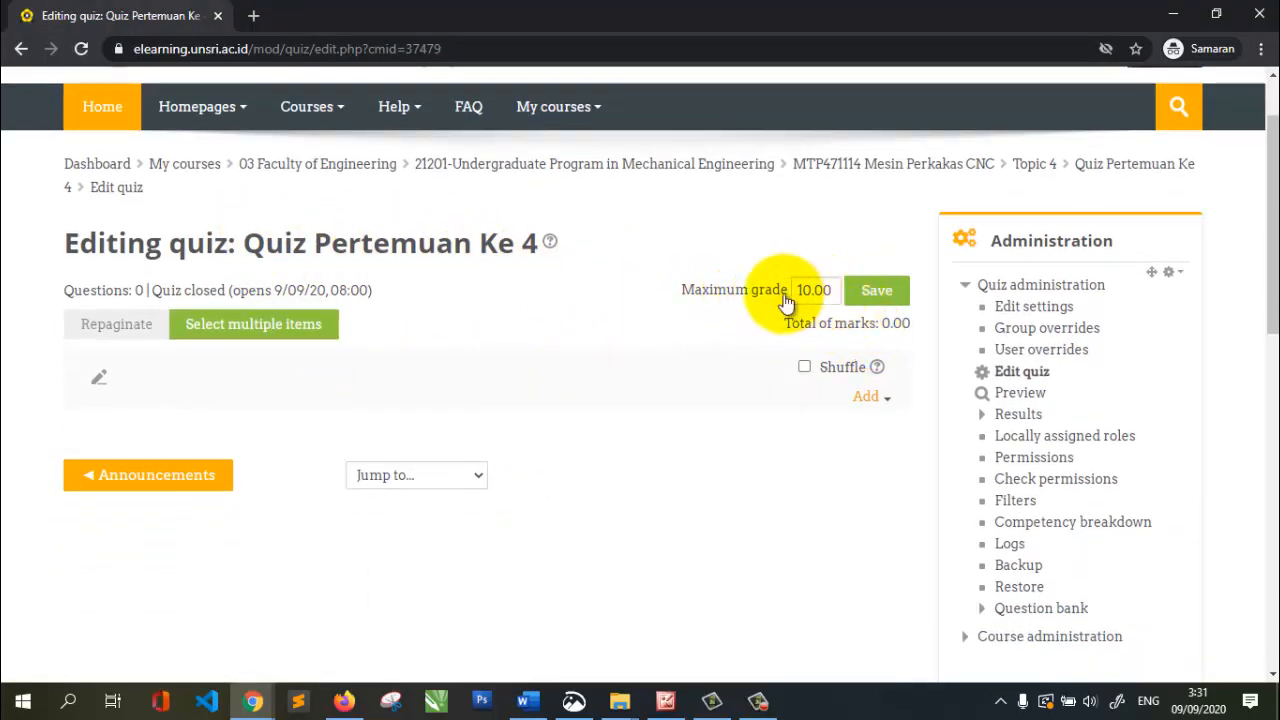
Set and save the quiz's maximum grade as 100, and turn on shuffling of its questions
left_click_drag(836, 290, 729, 268)
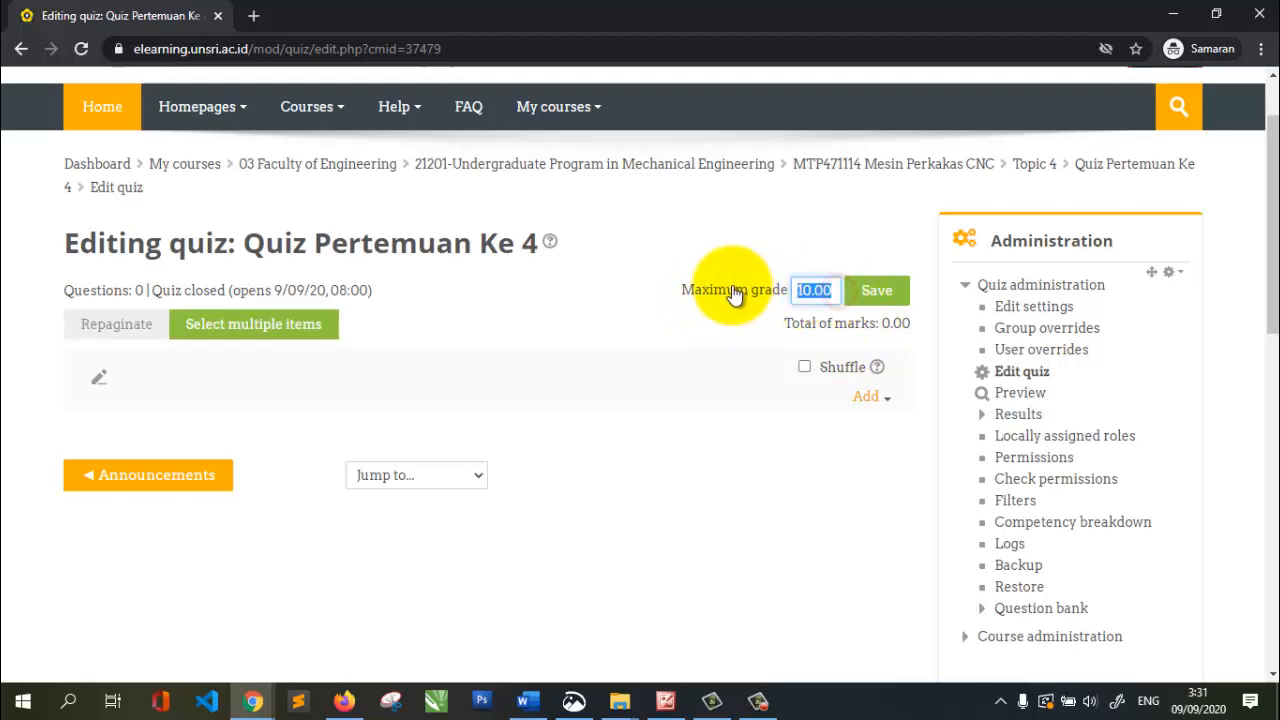
type("1")
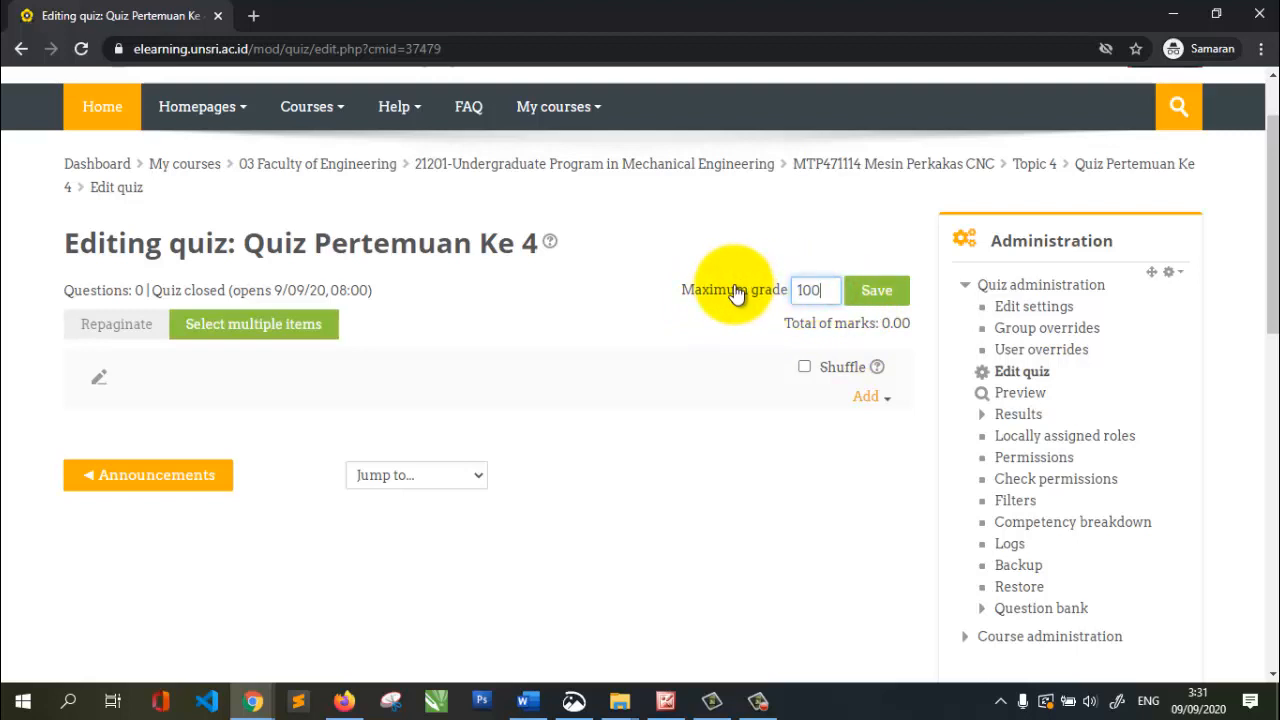
left_click(883, 292)
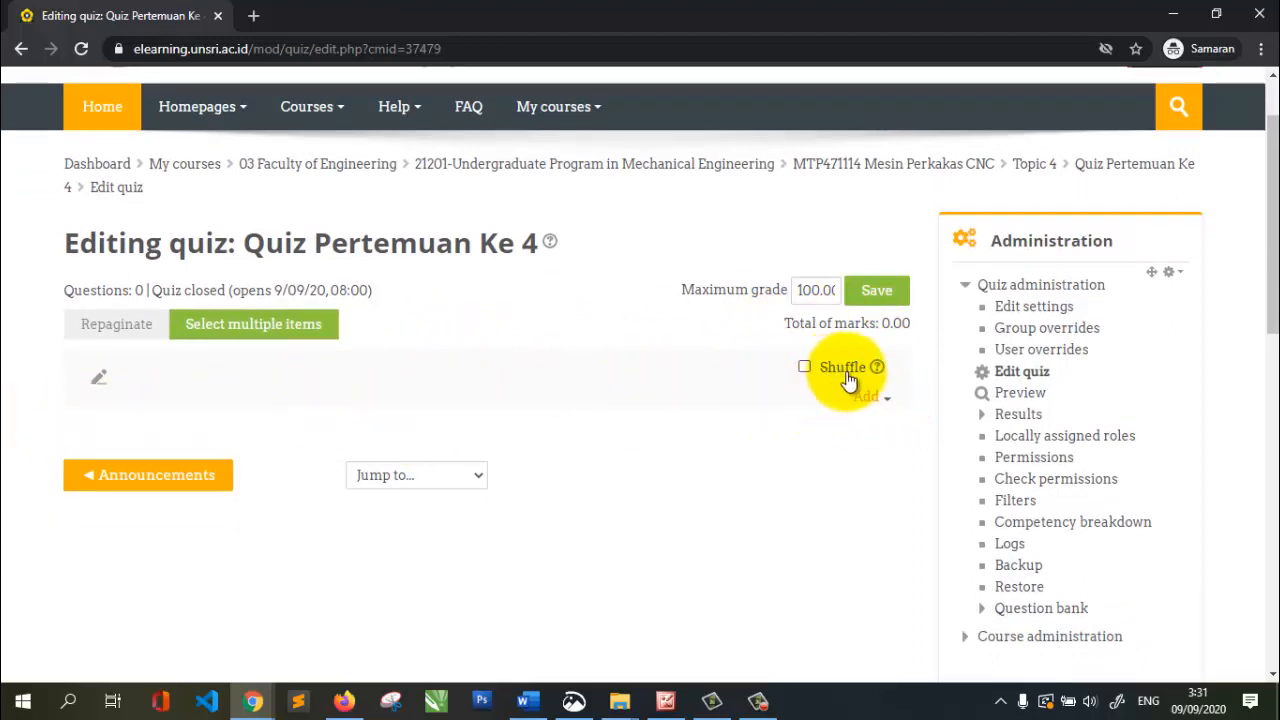
left_click(804, 367)
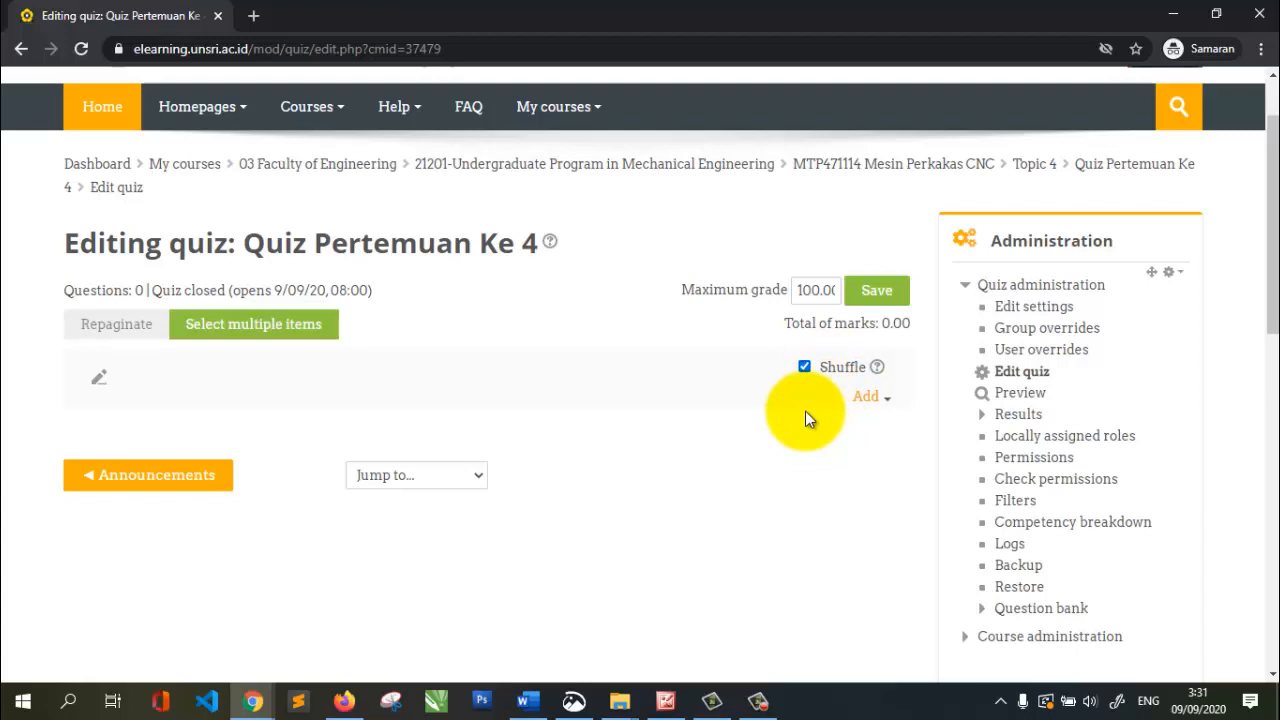
Add a new question of the Multiple choice type to the quiz
left_click(868, 400)
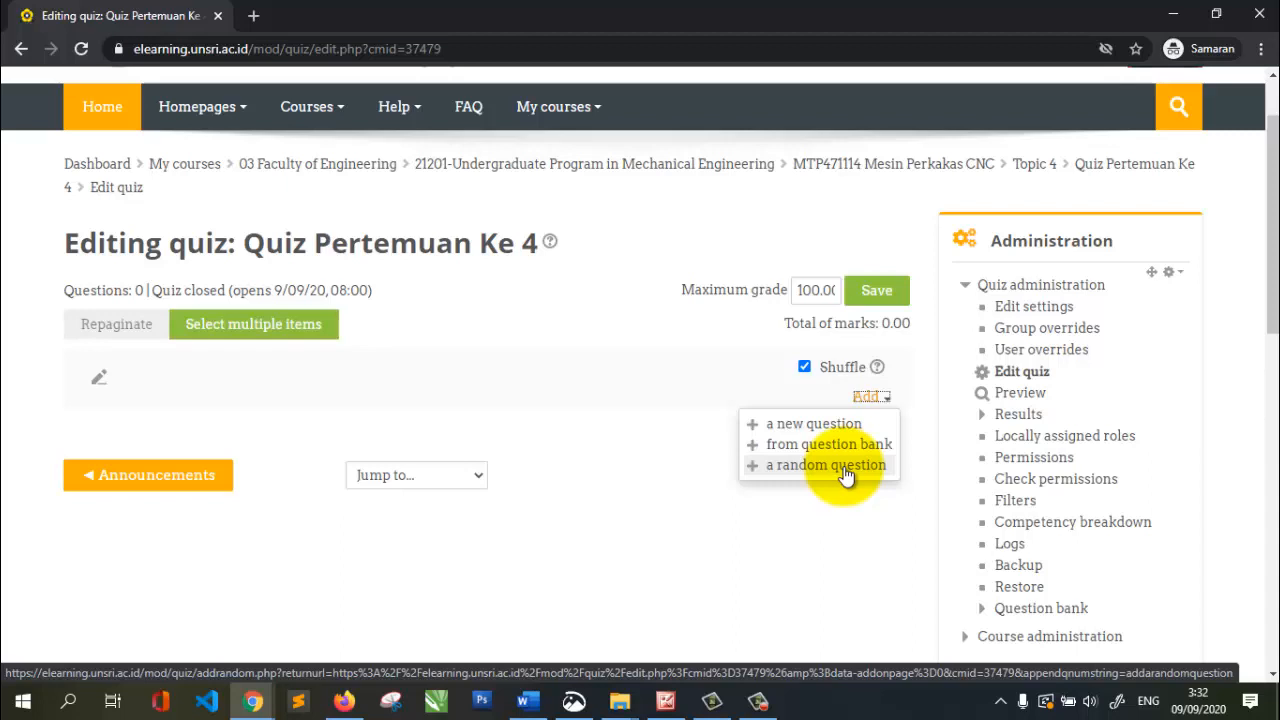
left_click(797, 428)
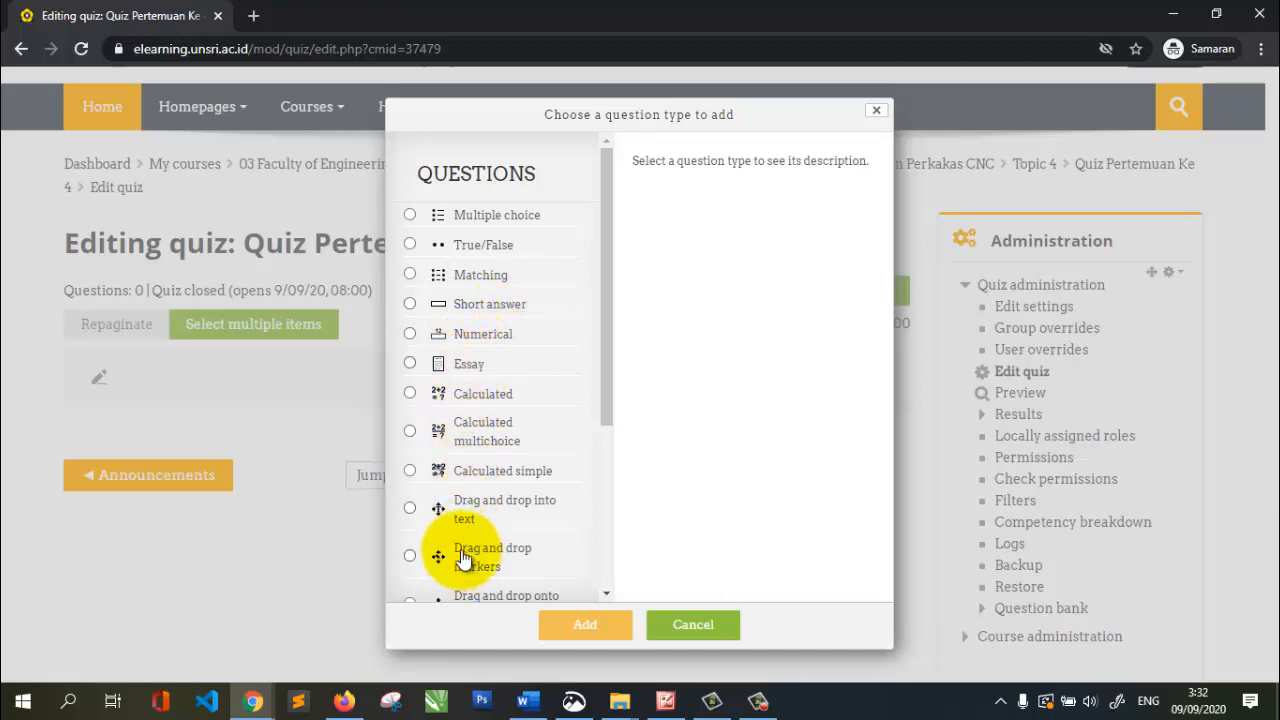
scroll(486, 434, "down", 2)
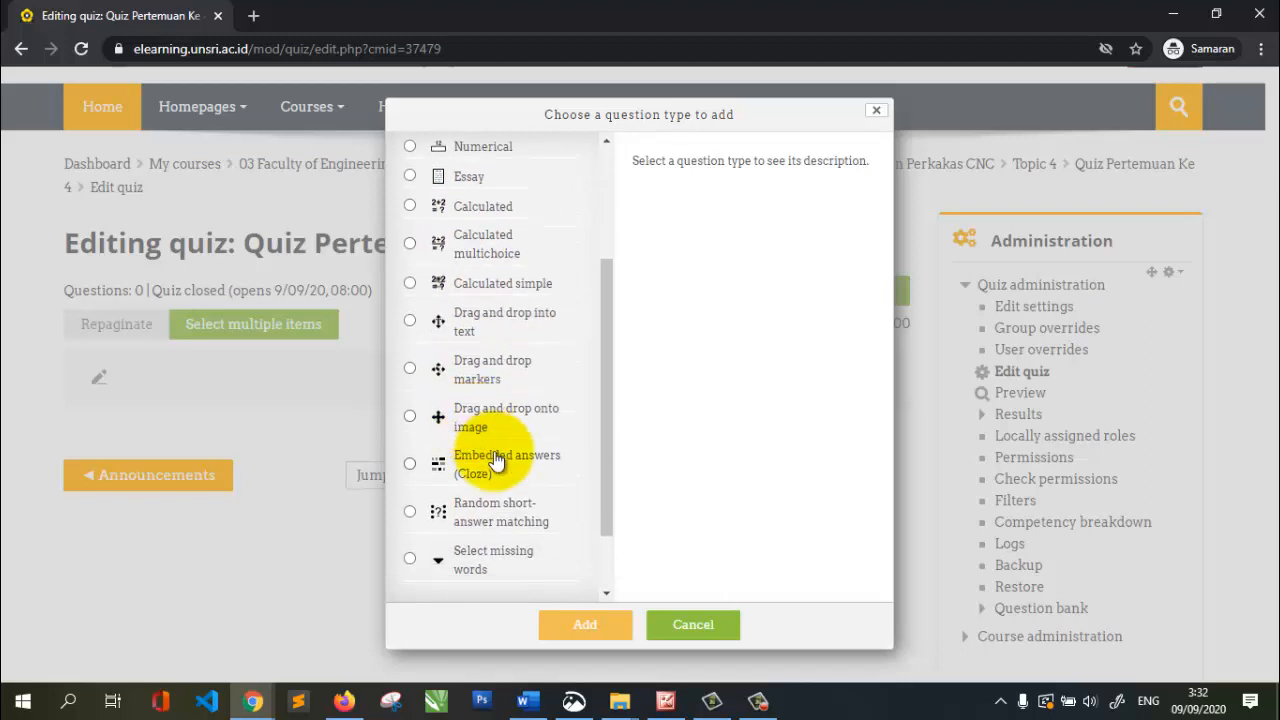
scroll(496, 460, "up", 2)
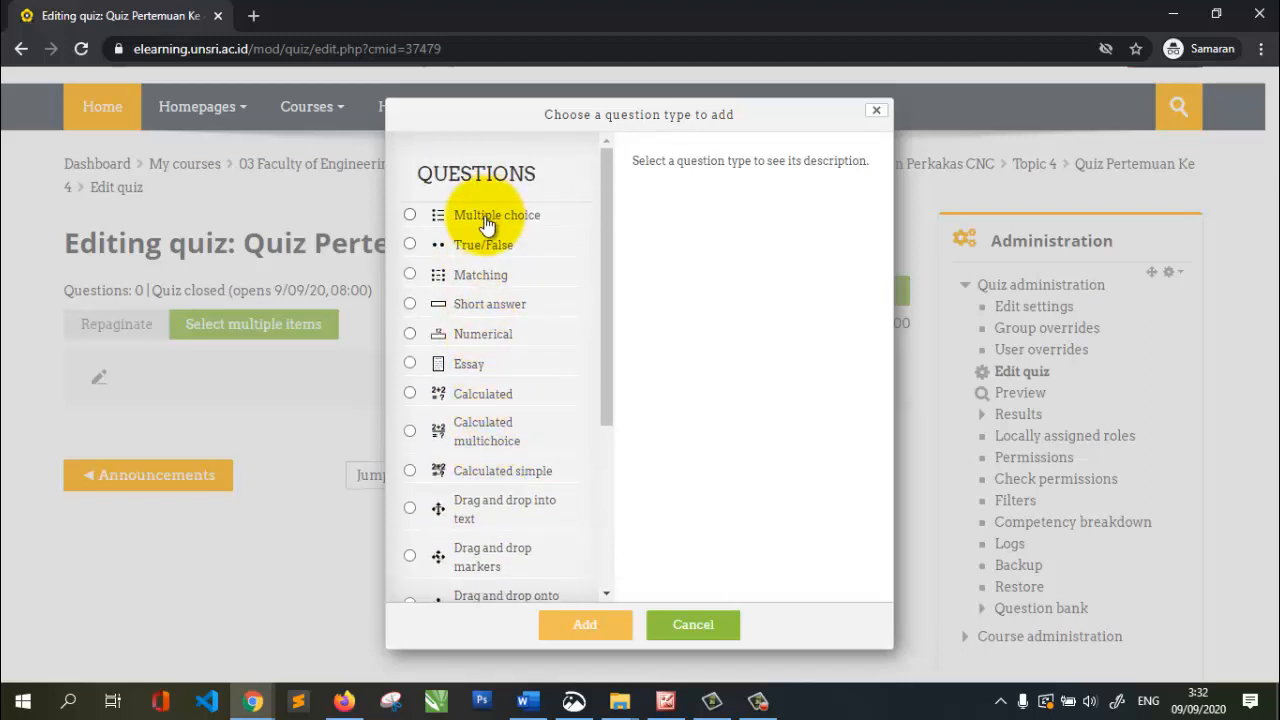
left_click(486, 220)
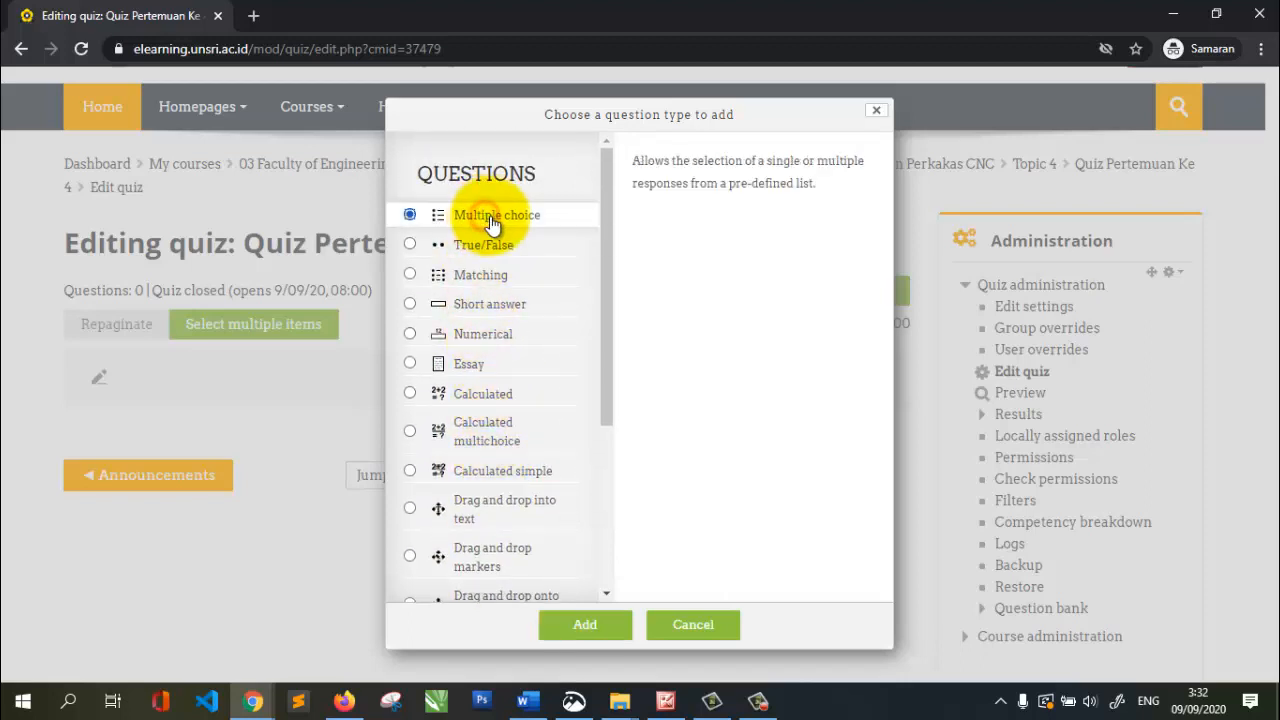
left_click(588, 624)
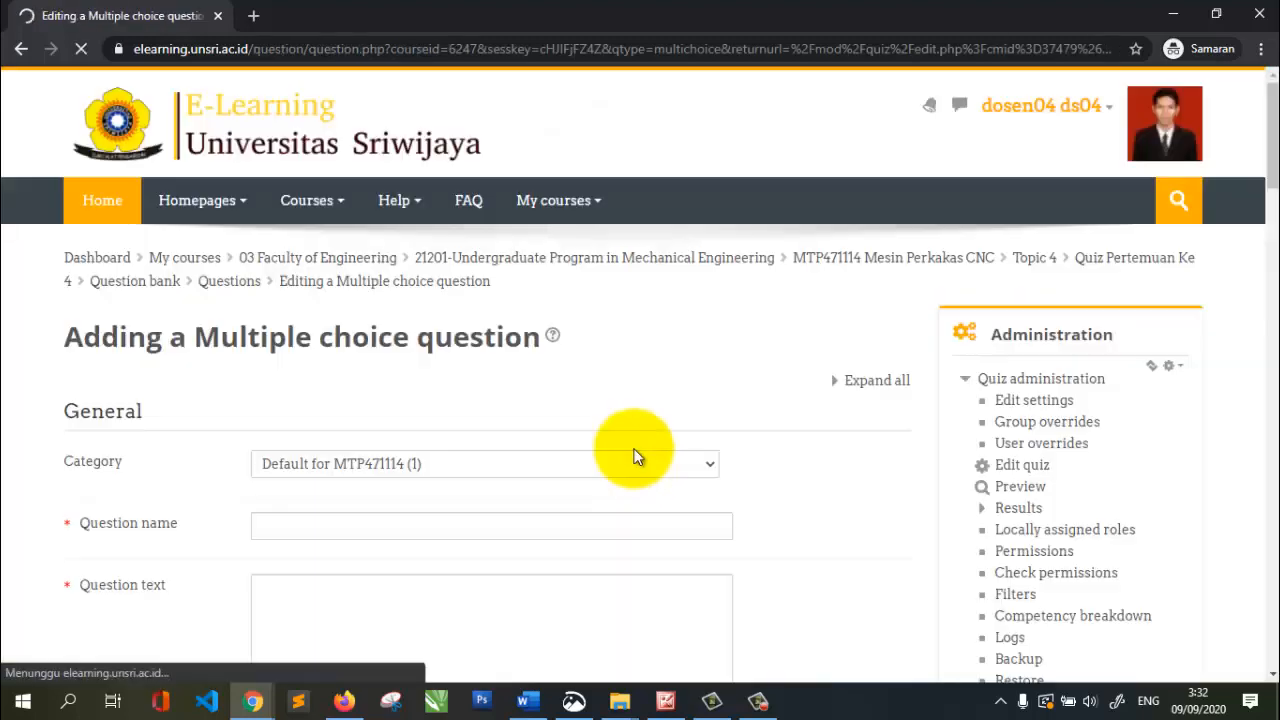
Name the multiple choice question "Hukum Newton"
scroll(632, 448, "down", 1)
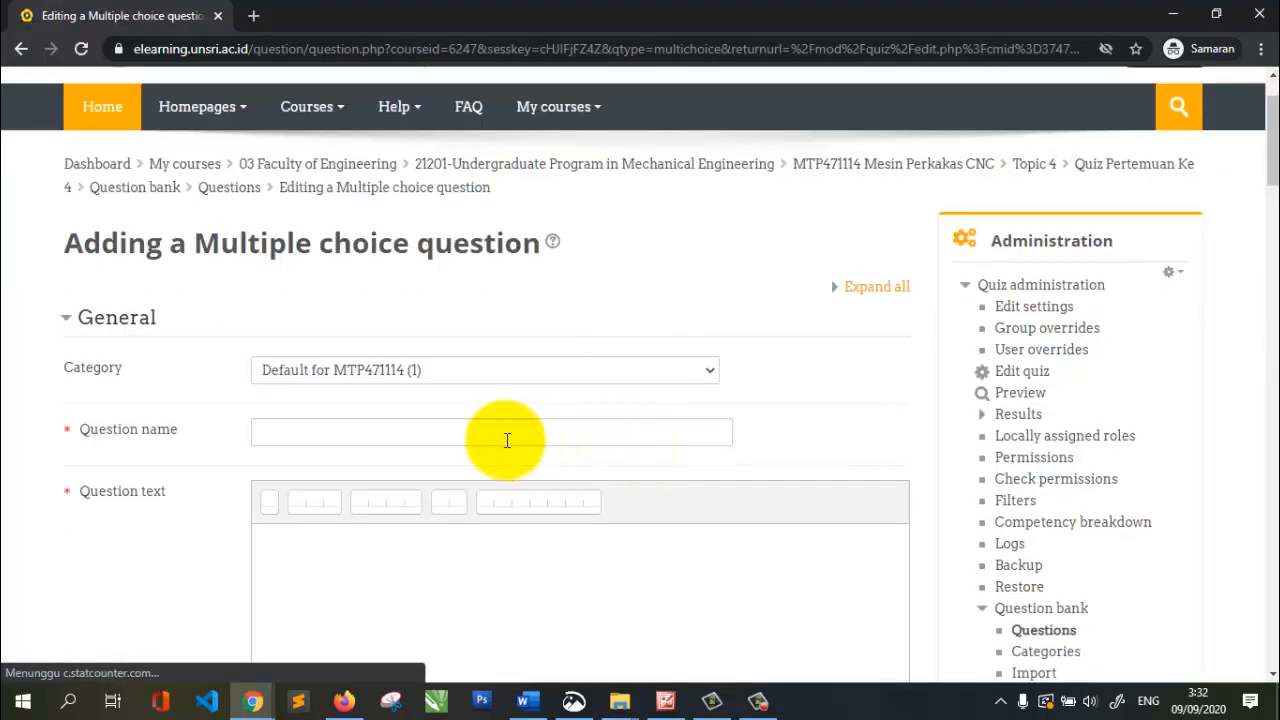
scroll(502, 440, "down", 1)
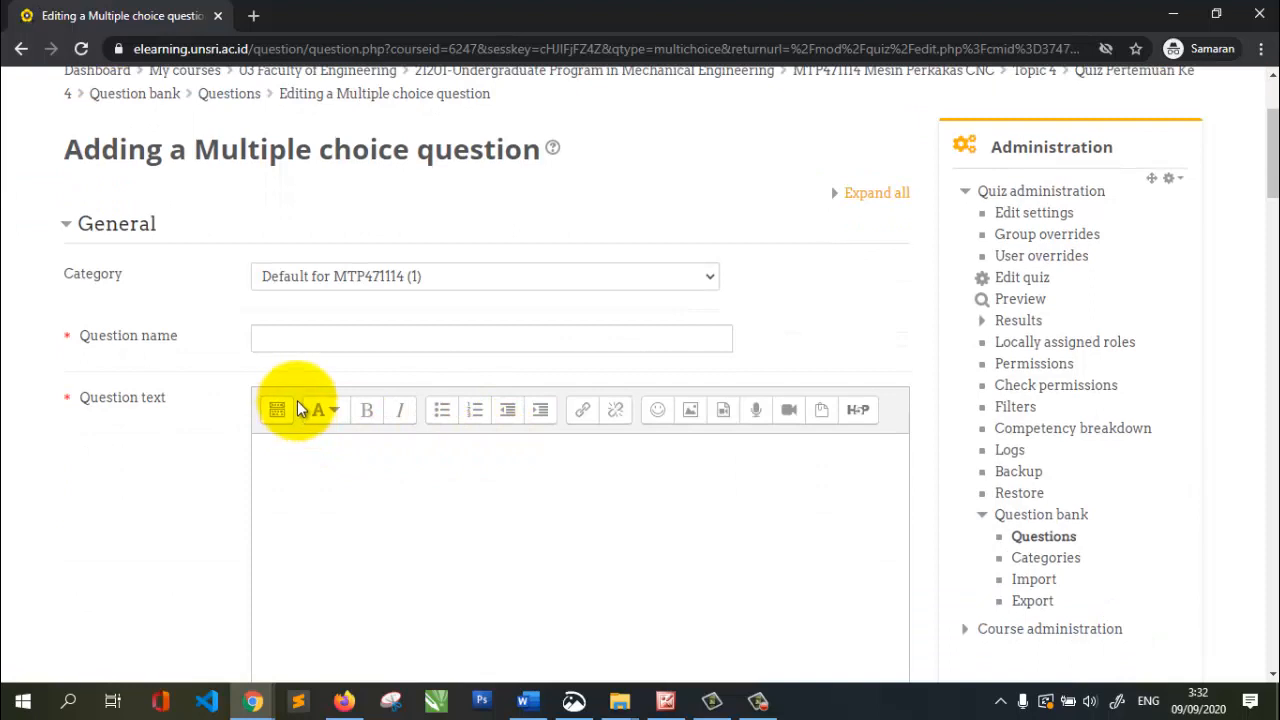
scroll(312, 364, "down", 1)
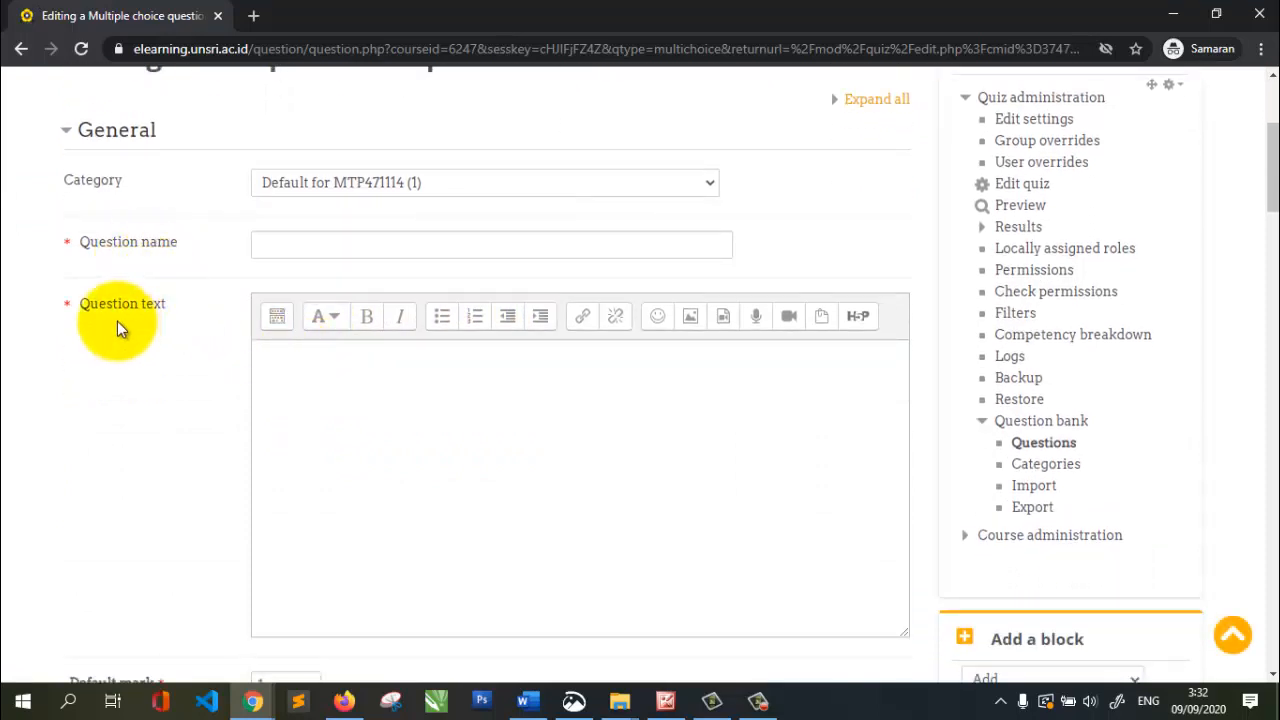
left_click(271, 245)
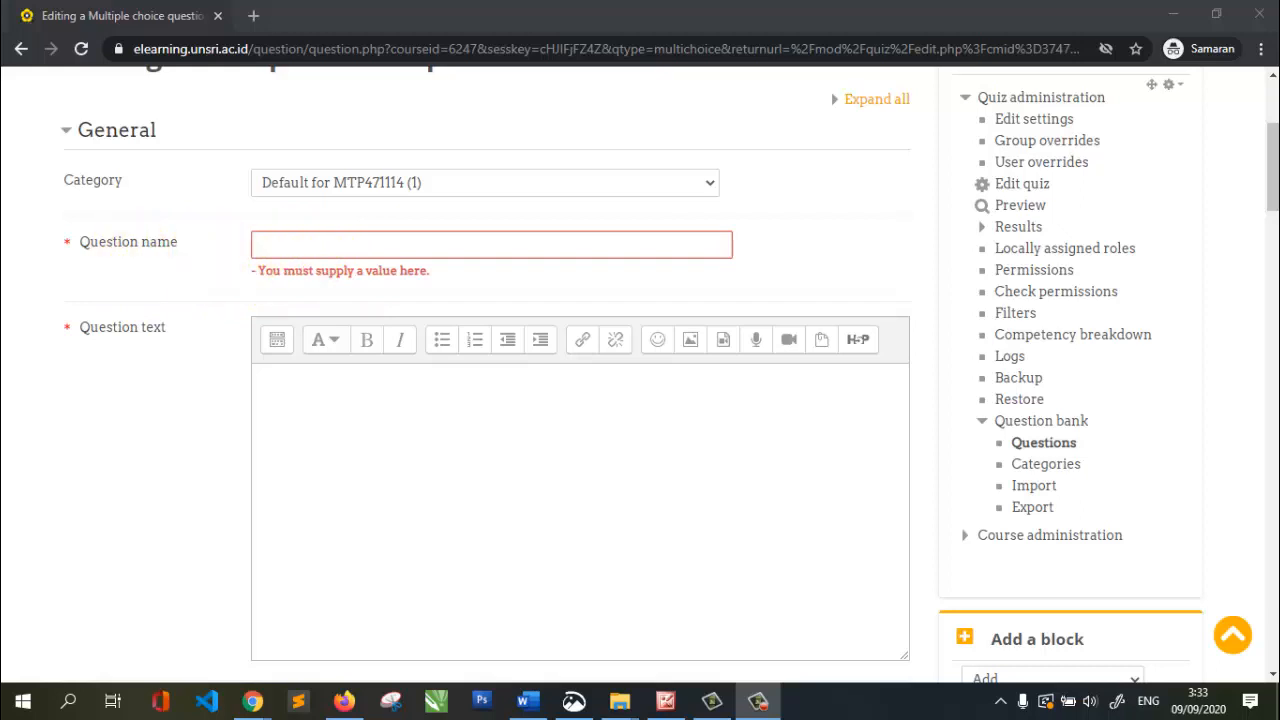
left_click(297, 240)
type("Hukum Newton")
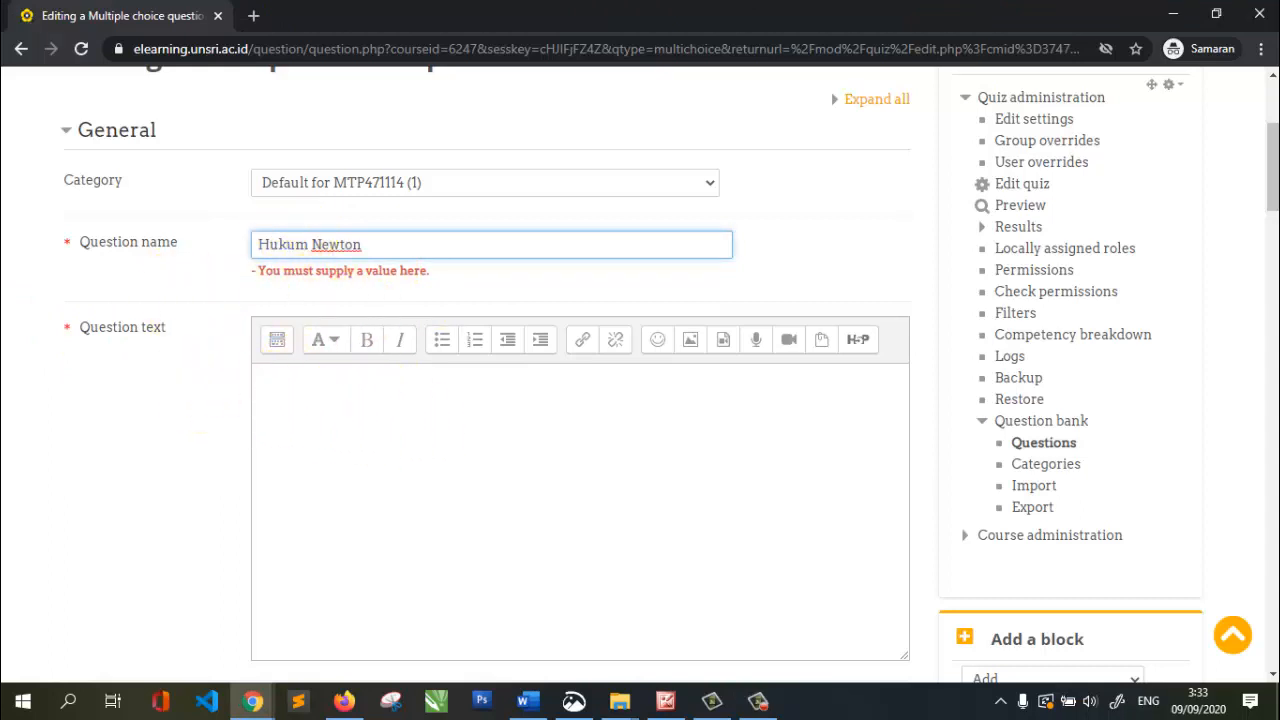
Enter the question text "Hukum gerak Newton dapat menjelaskan semua aspek tentang …"
key("alt+Tab")
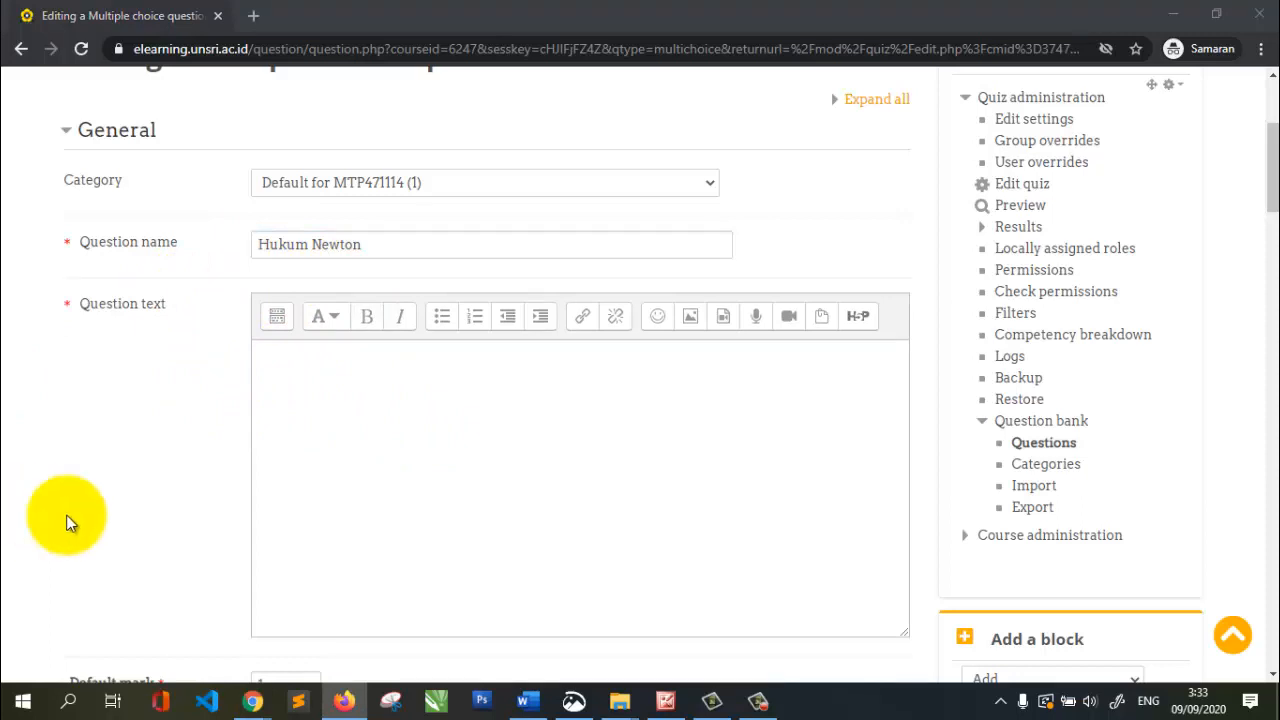
left_click(421, 461)
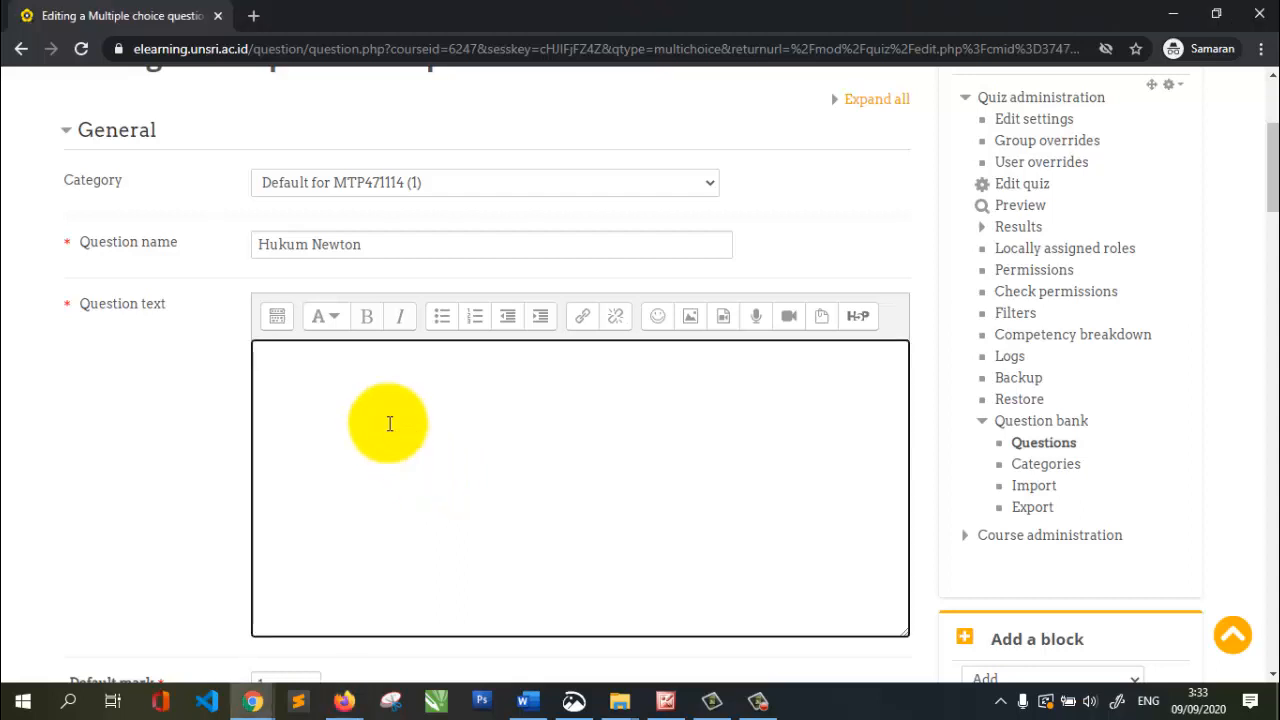
type("Hukum gerak Newton dapat menjelaskan semua aspek tentang ...")
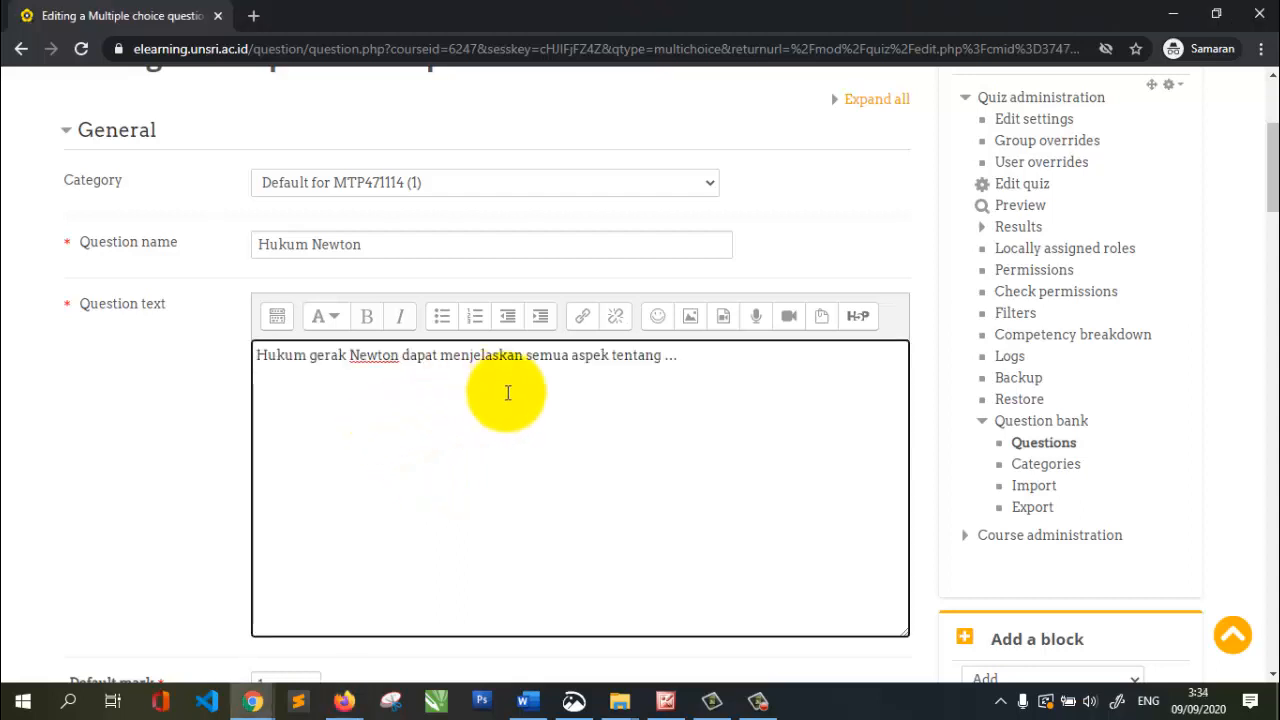
Set the numbering of the question's choices to "A., B., C., ..."
scroll(386, 430, "down", 4)
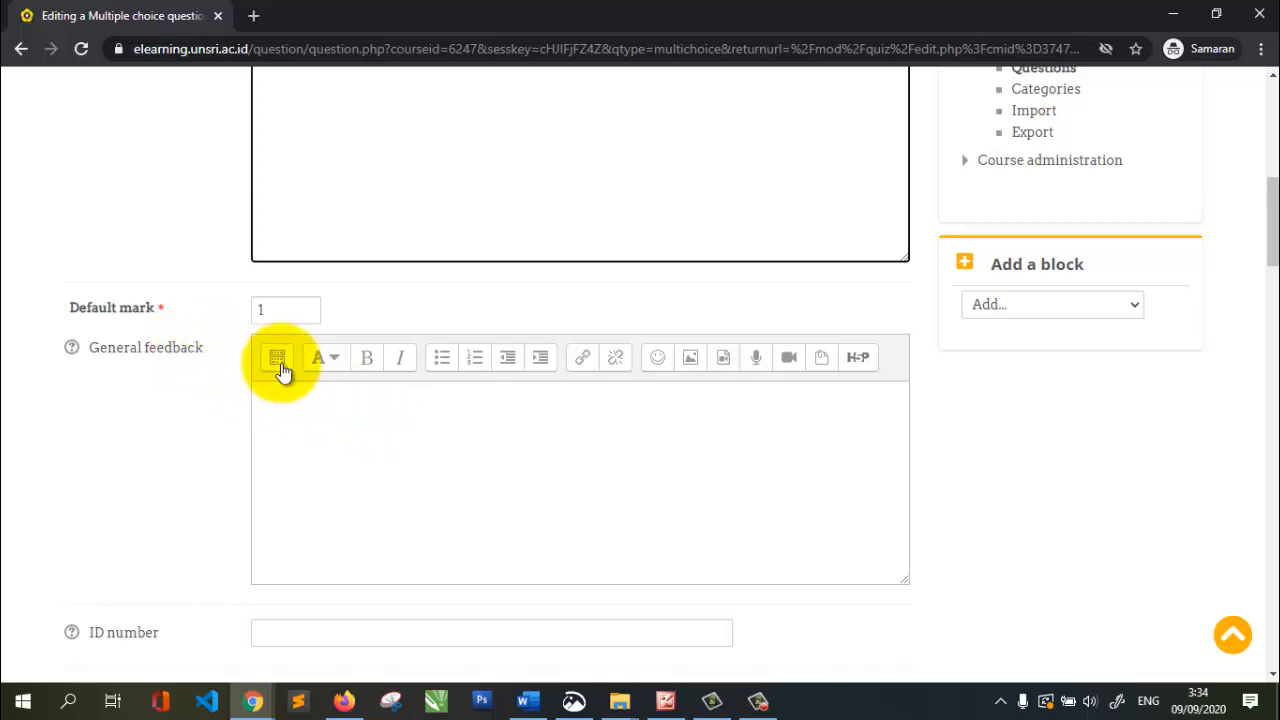
scroll(292, 378, "down", 1)
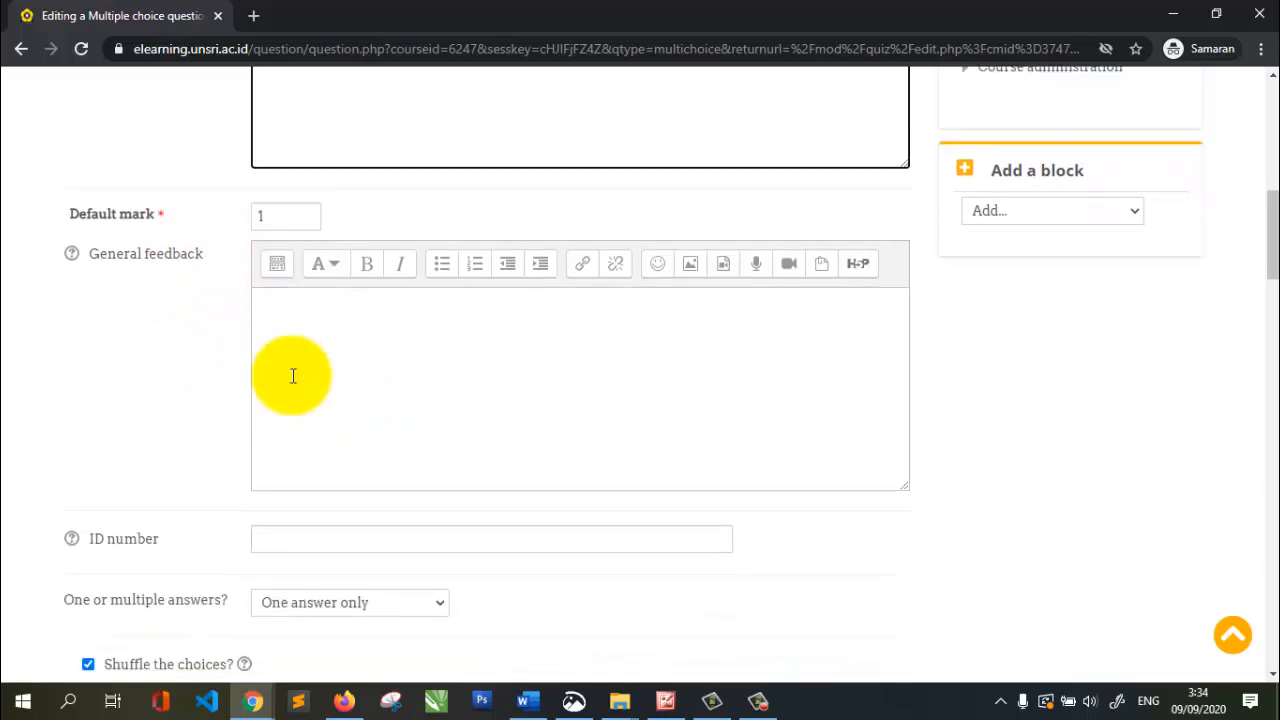
scroll(305, 330, "down", 1)
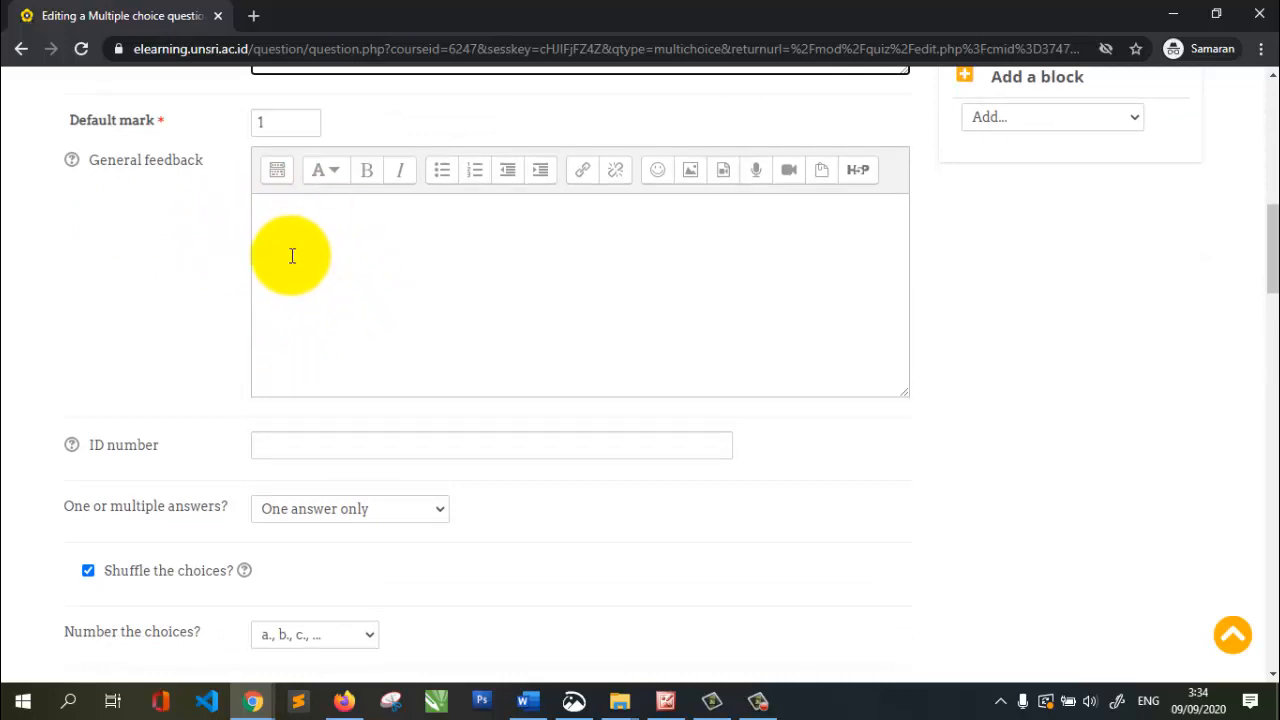
scroll(290, 256, "down", 2)
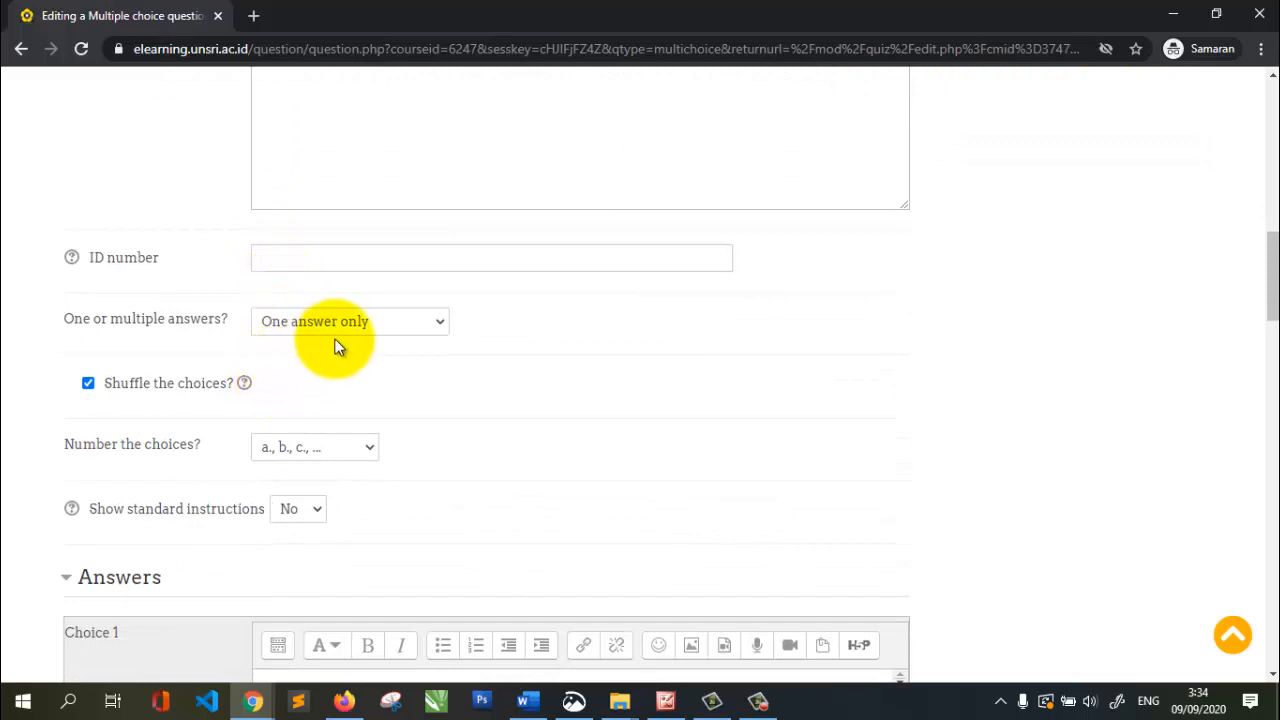
scroll(380, 338, "down", 1)
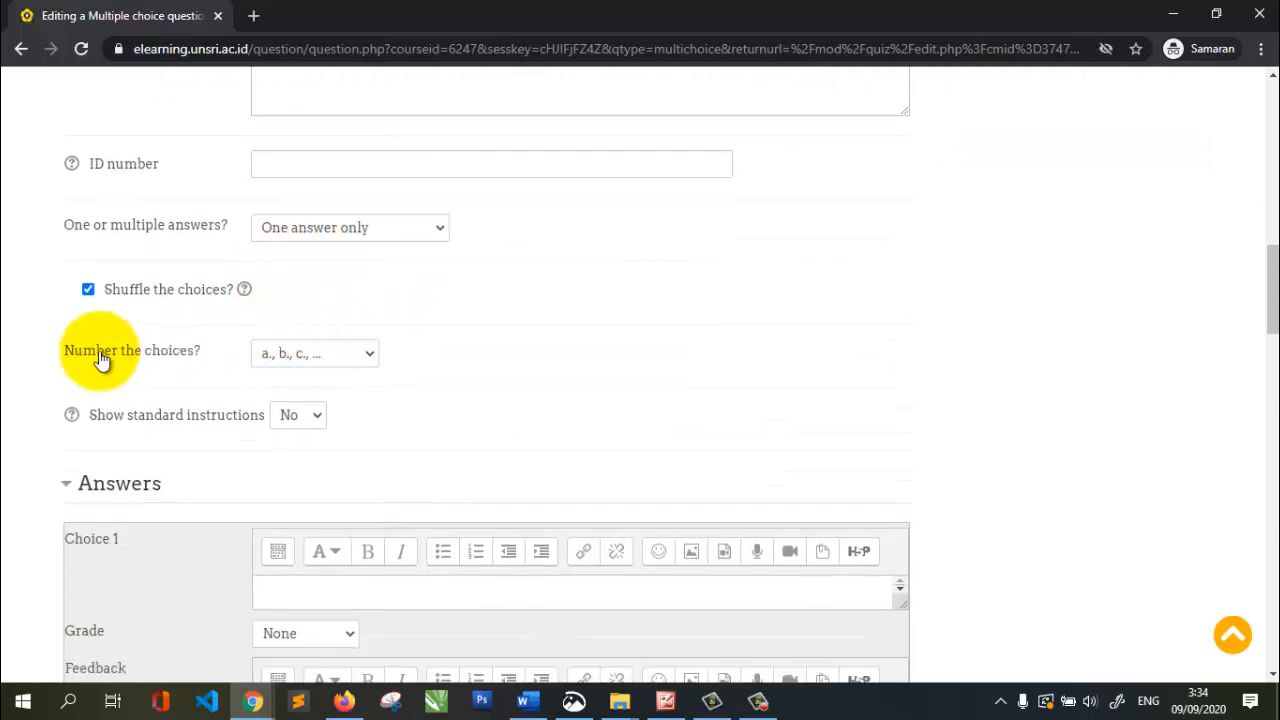
left_click(340, 360)
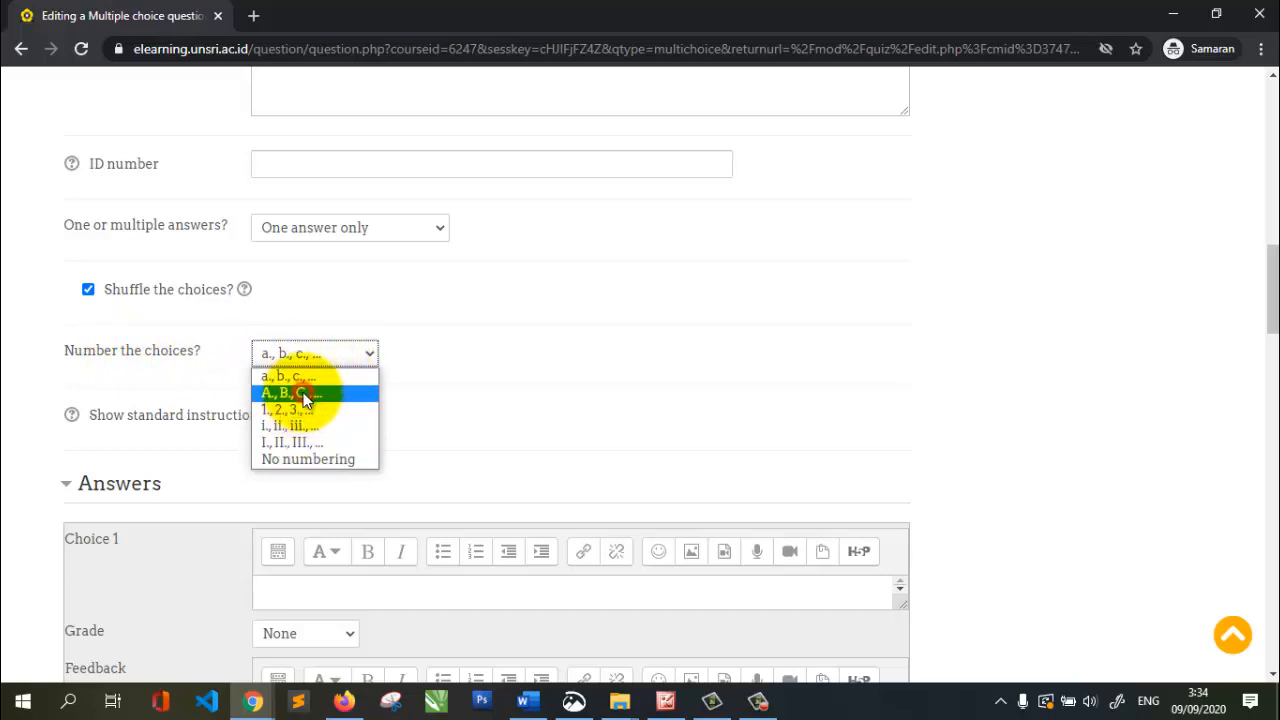
left_click(305, 395)
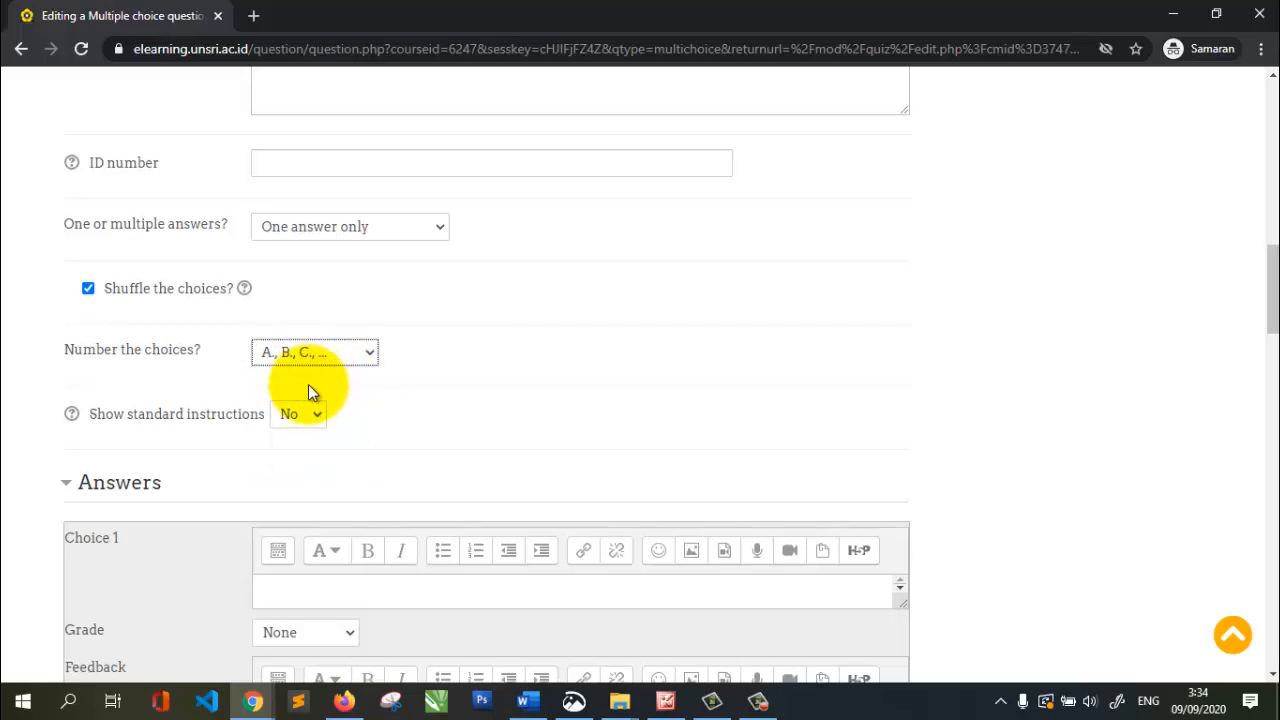
Enter "kehidupan manusia" as the answer text of Choice 1
scroll(308, 386, "down", 1)
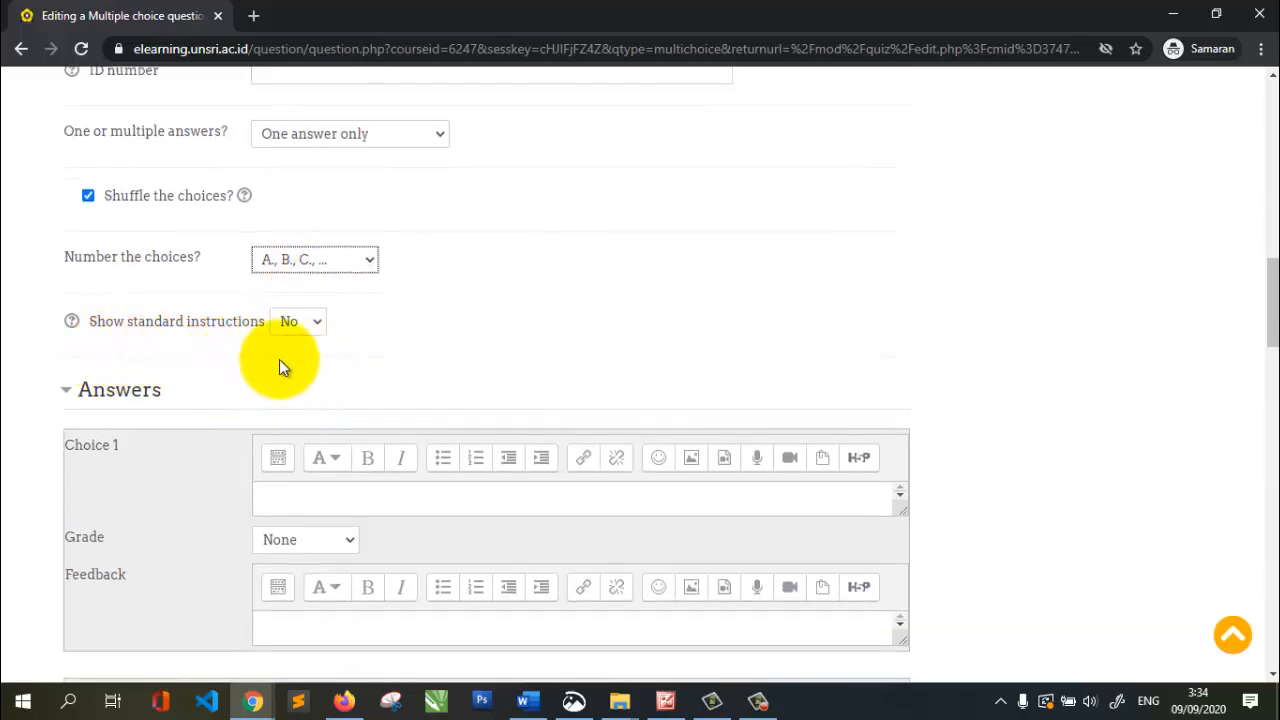
scroll(437, 306, "down", 2)
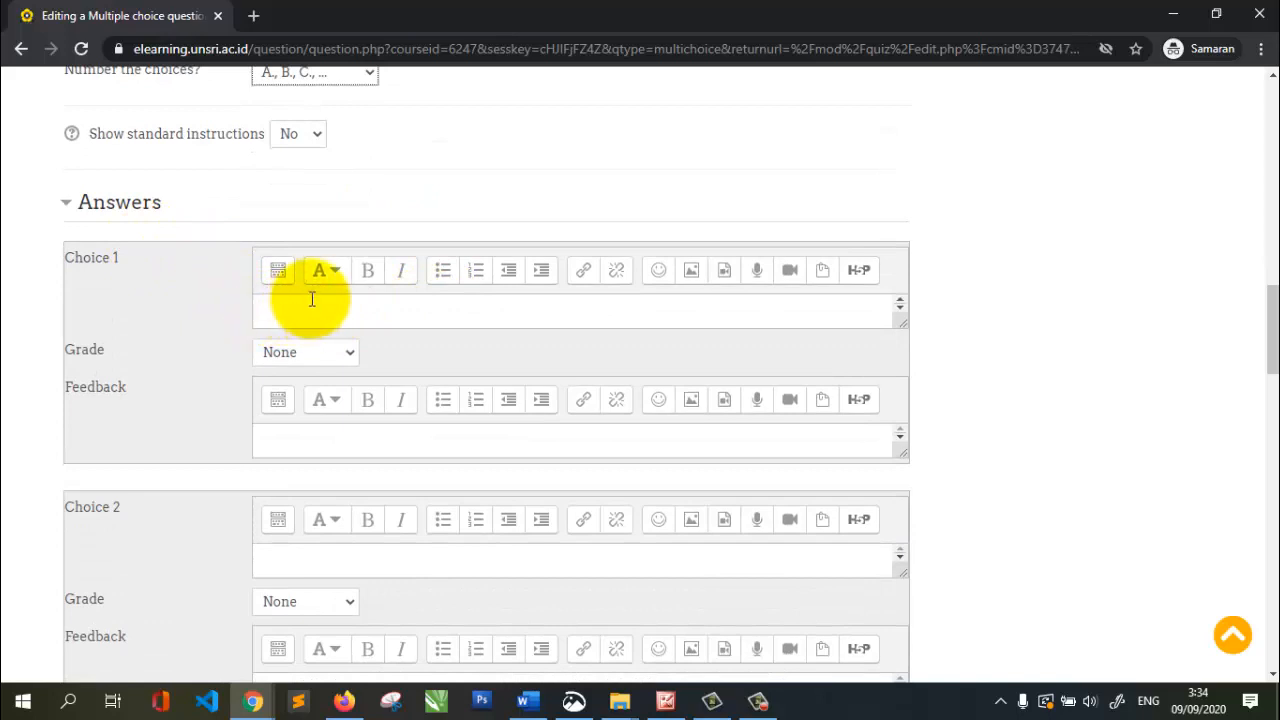
scroll(286, 286, "down", 1)
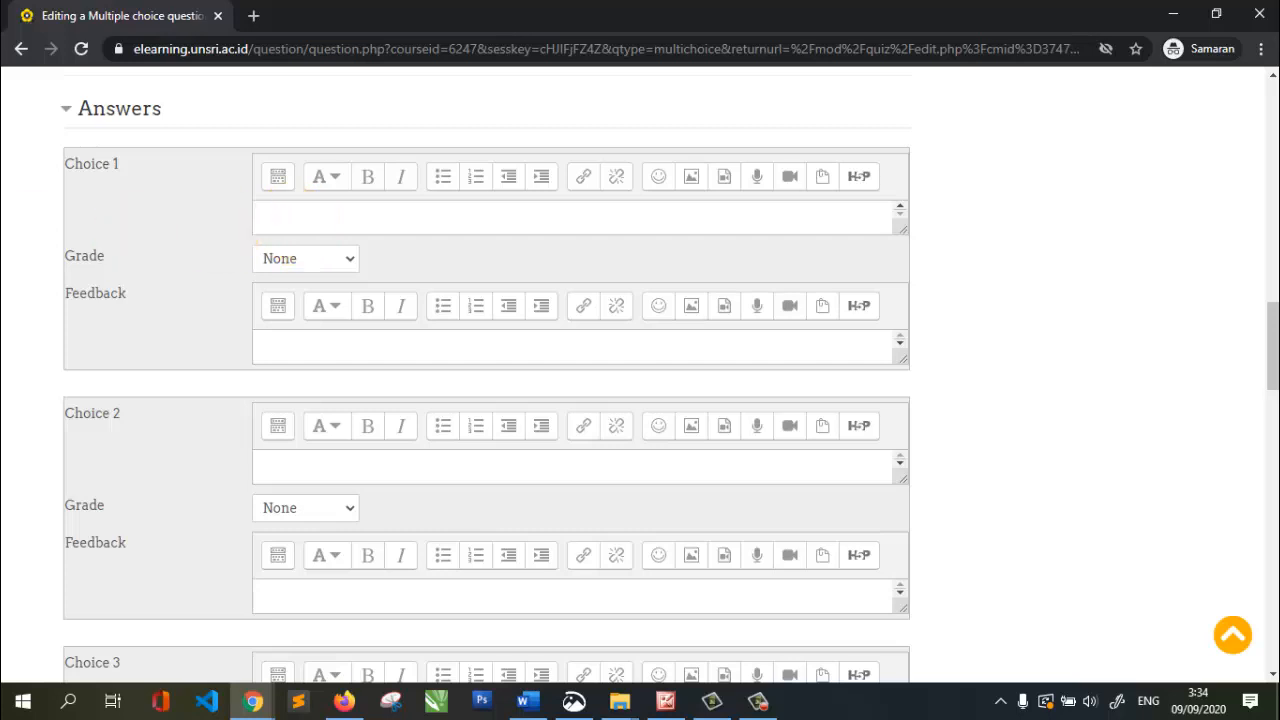
left_click(343, 701)
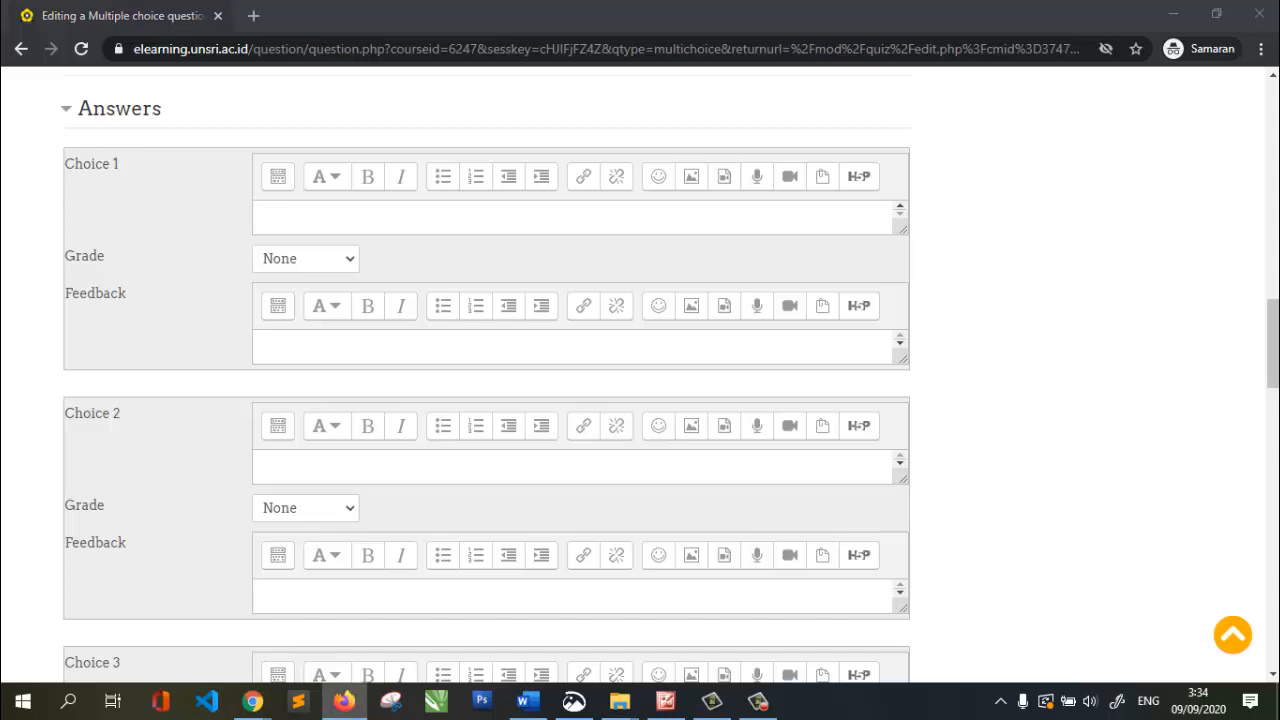
left_click(305, 210)
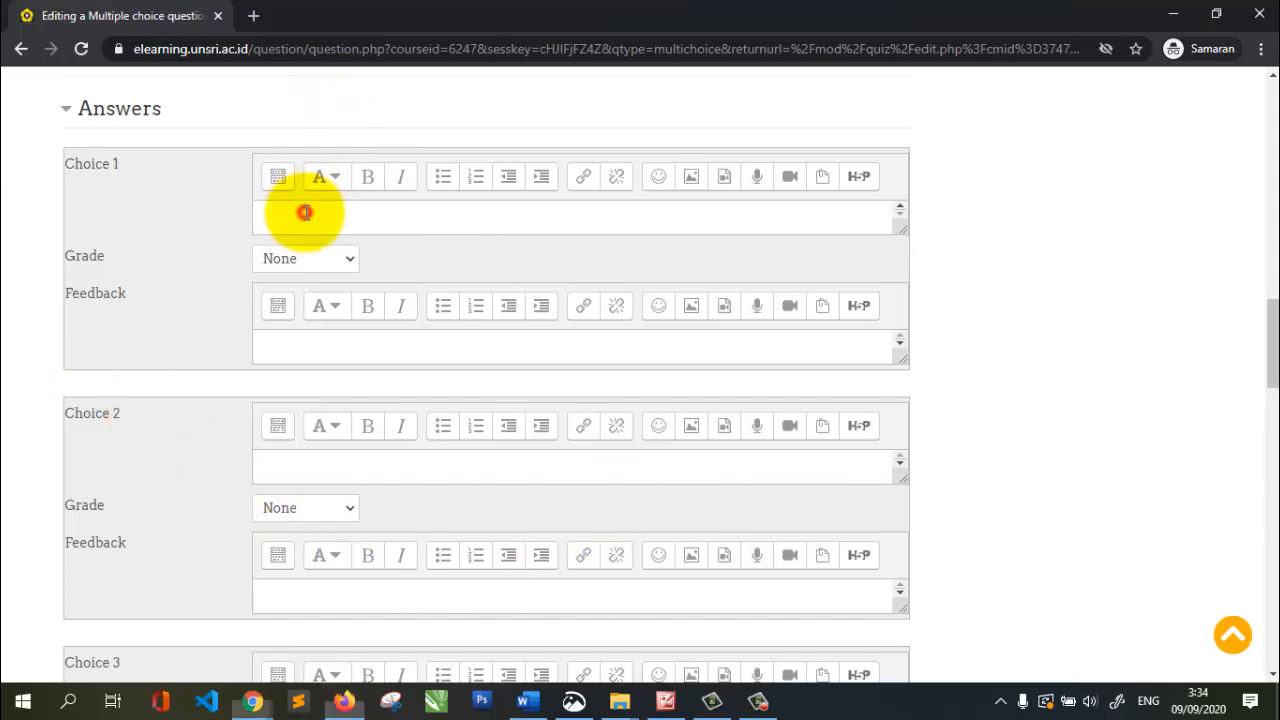
type("kehidupan manusia")
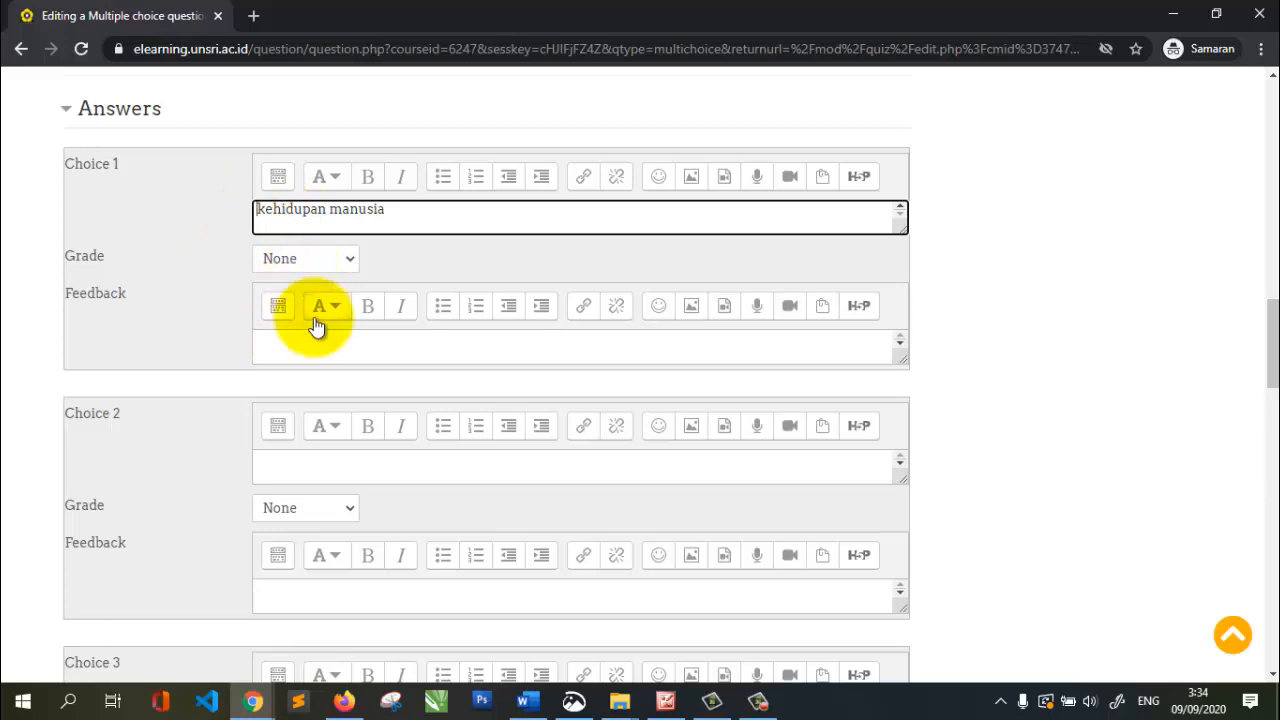
key("Home")
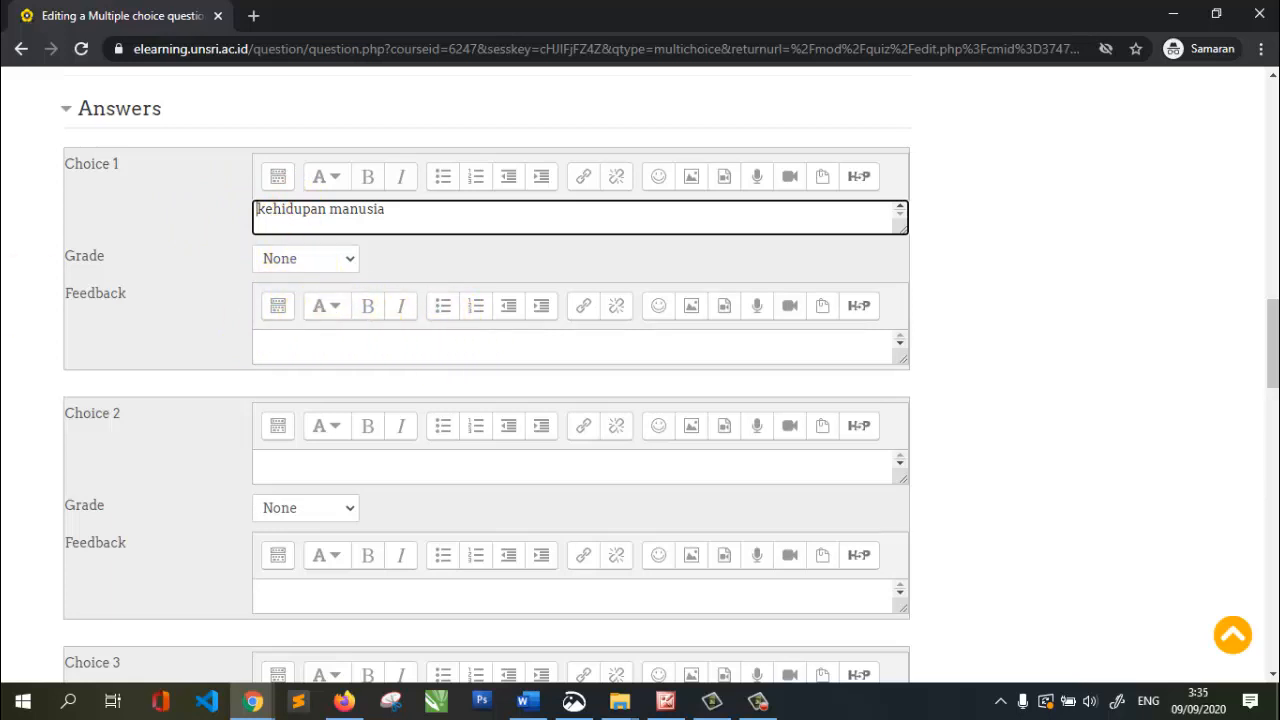
Fill in Choice 1's feedback with the numbered statement of Newton's first law, beginning "Hukum Newton 1 menyatakan bahwa benda diam akan tetap diam"
key("alt+Tab")
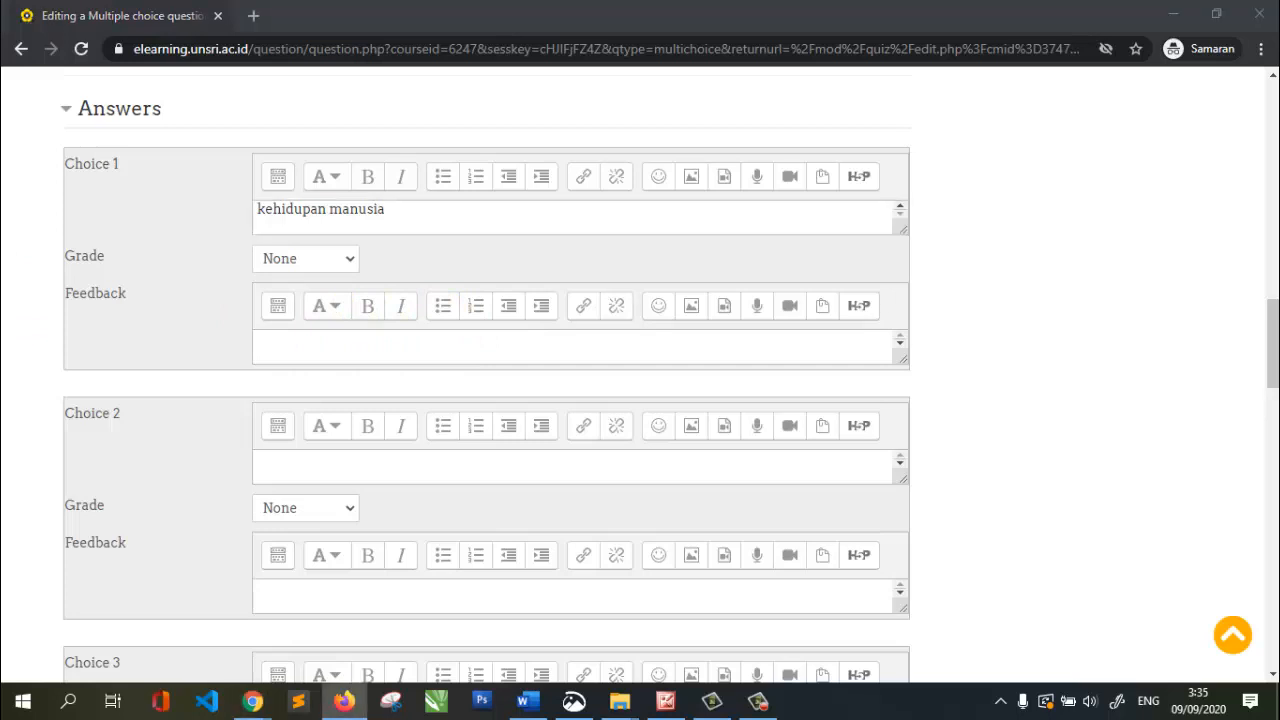
left_click(391, 347)
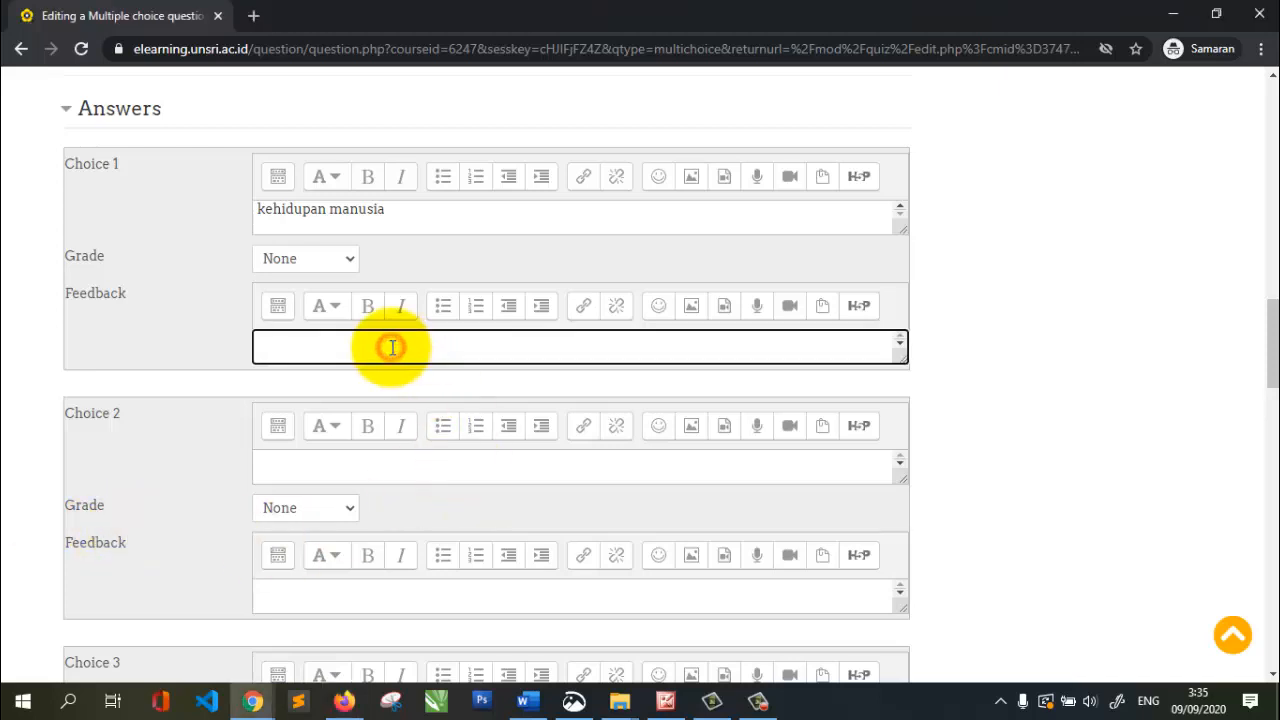
type("Hukum Newton 1 menyatakan bahwa benda diam akan tetap diam dan benda bergerak akan tetap bergerak dengan kecepatan tetap jika tidak ada gaya yang mempengaruhinya")
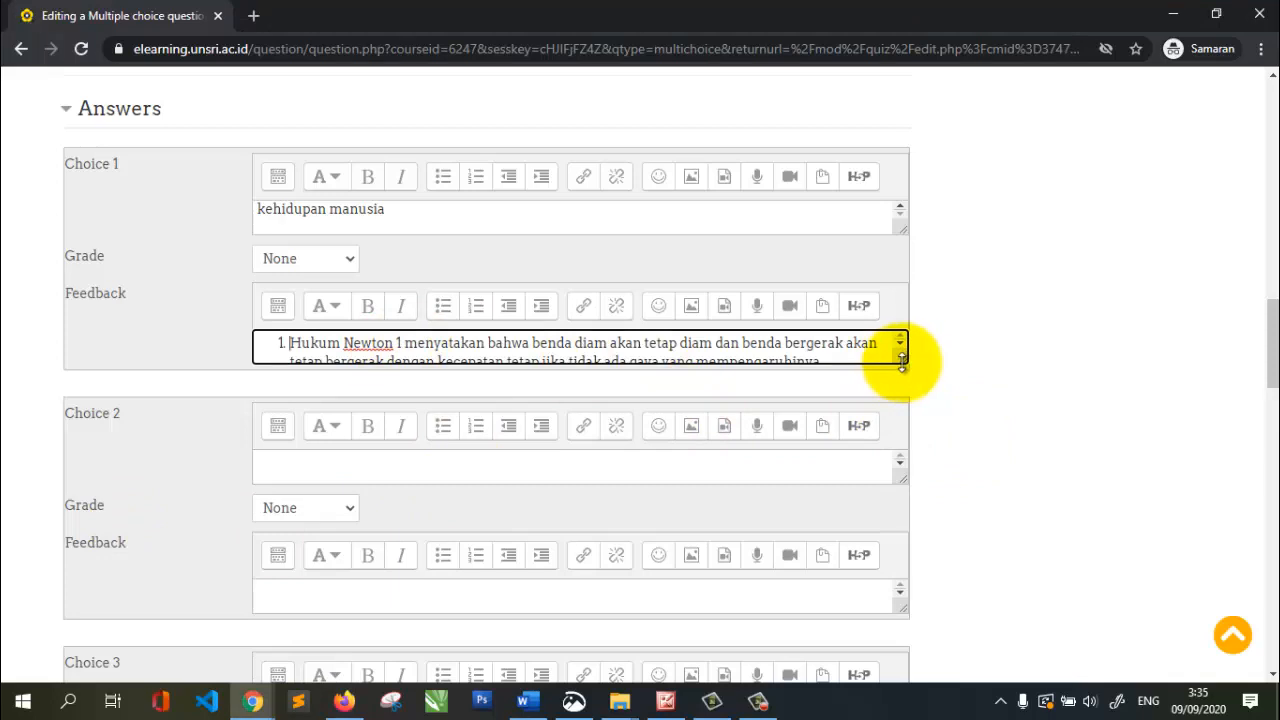
Enlarge Choice 1's feedback box to show its full text, and enter "gerak benda" as the answer text of Choice 2
left_click_drag(896, 360, 866, 525)
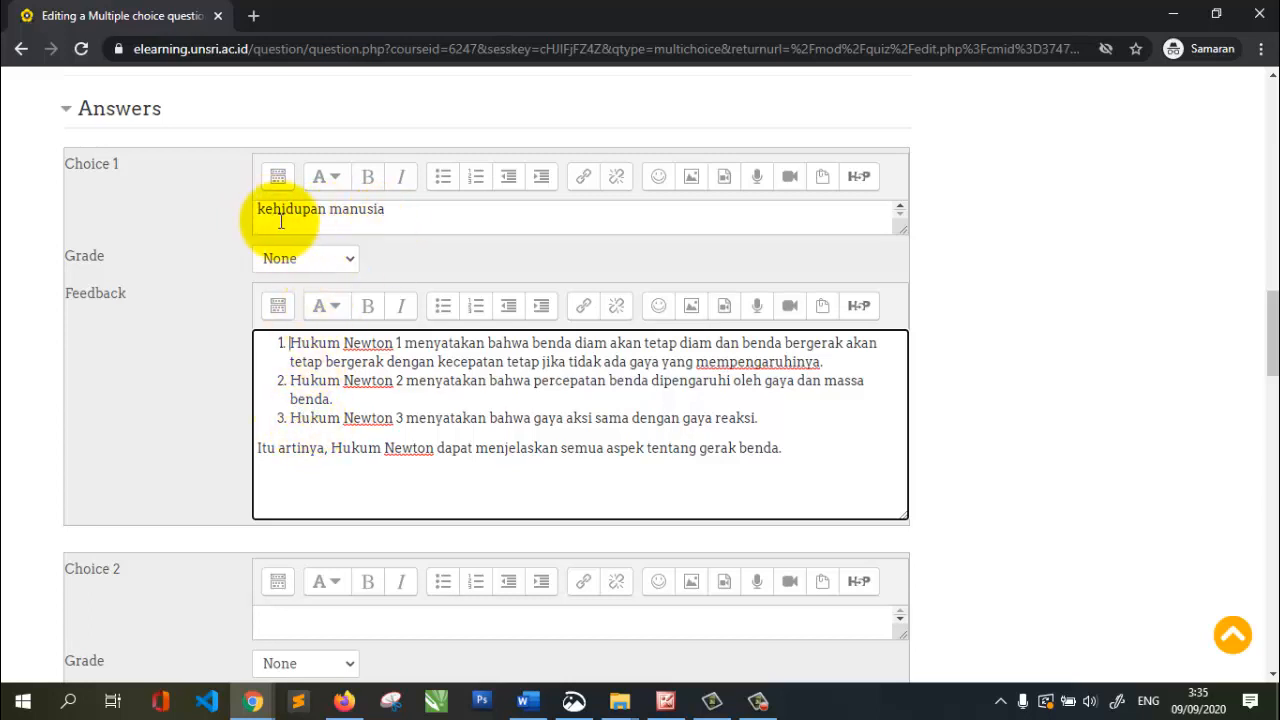
scroll(371, 394, "down", 3)
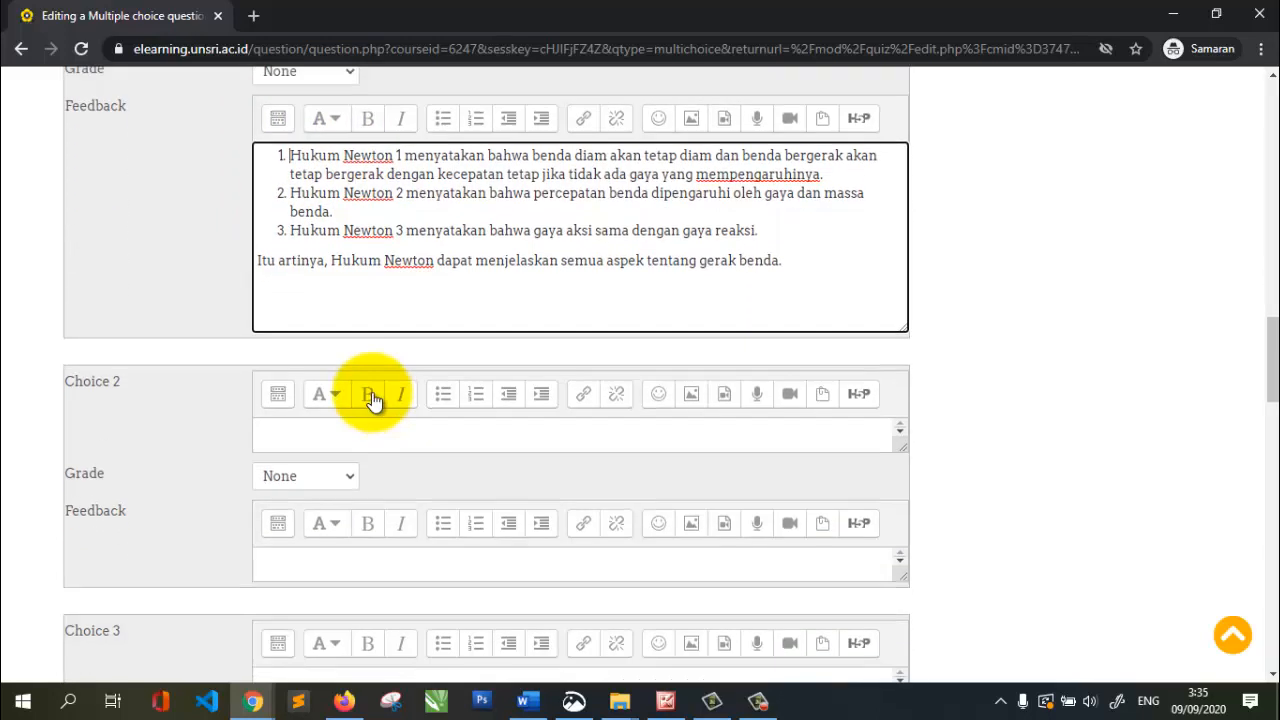
key("alt+Tab")
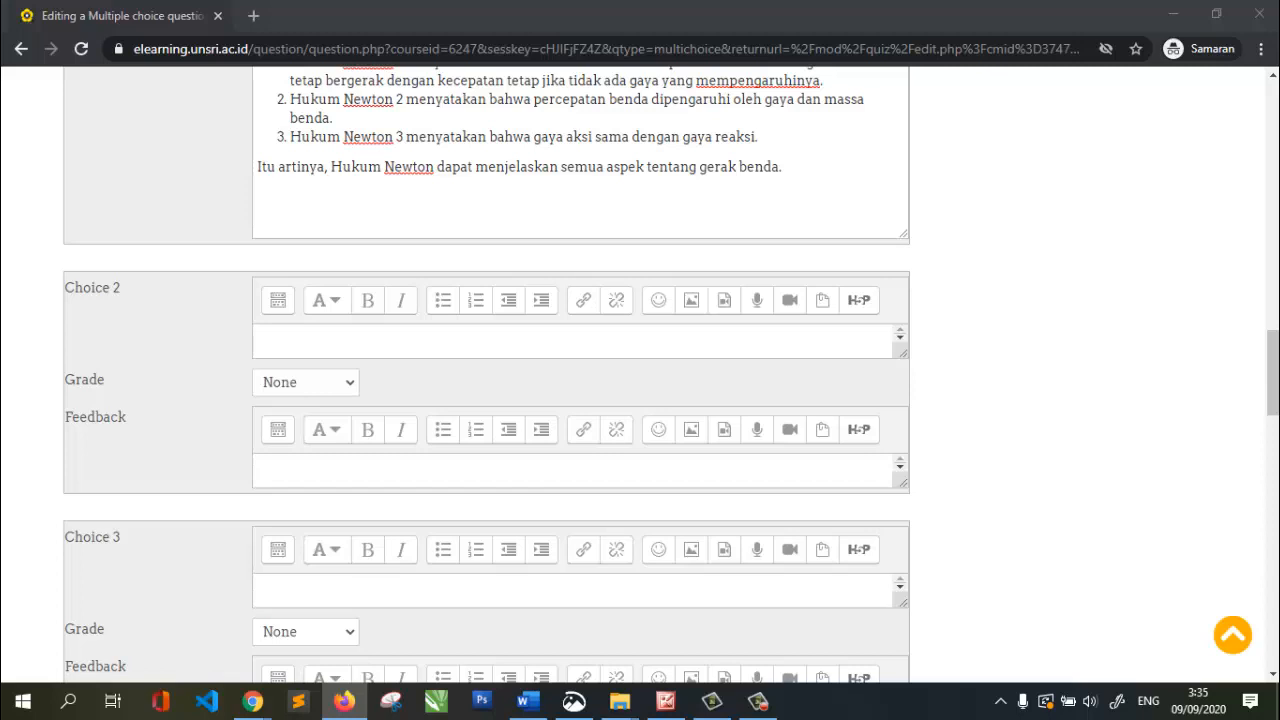
left_click(291, 339)
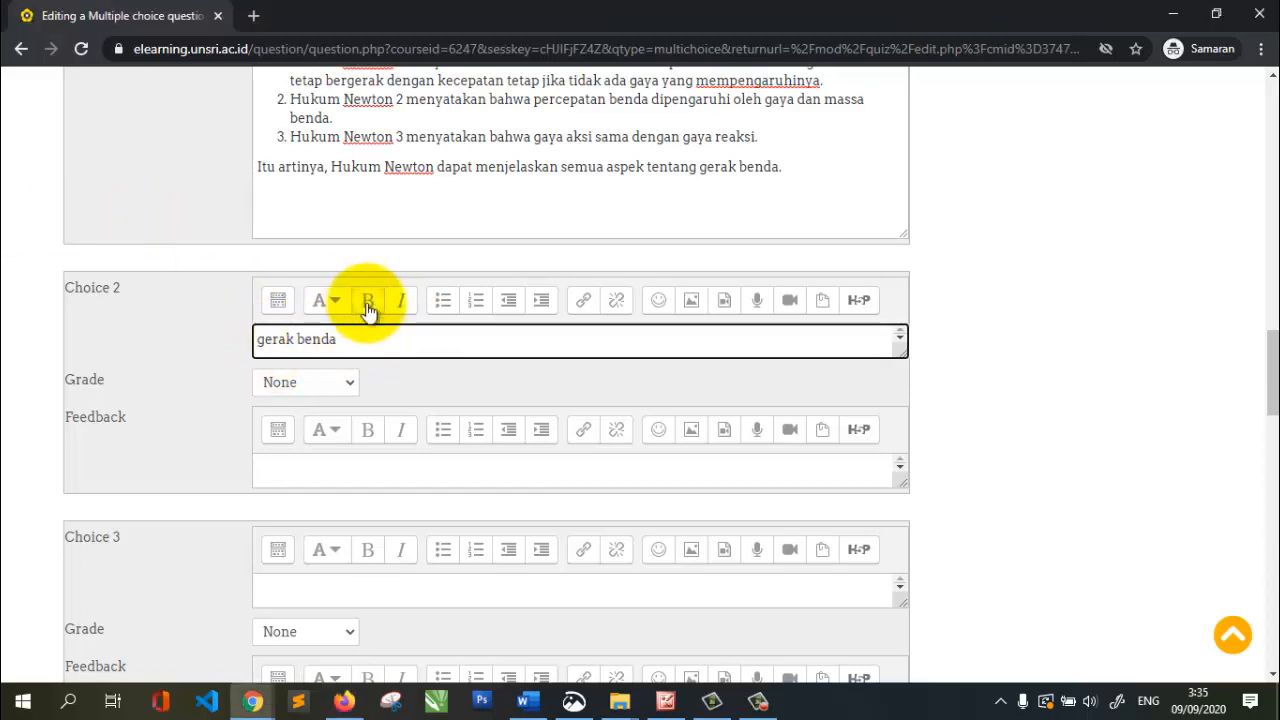
Set the grade of Choice 2 to 100%
left_click(316, 396)
scroll(310, 330, "down", 1)
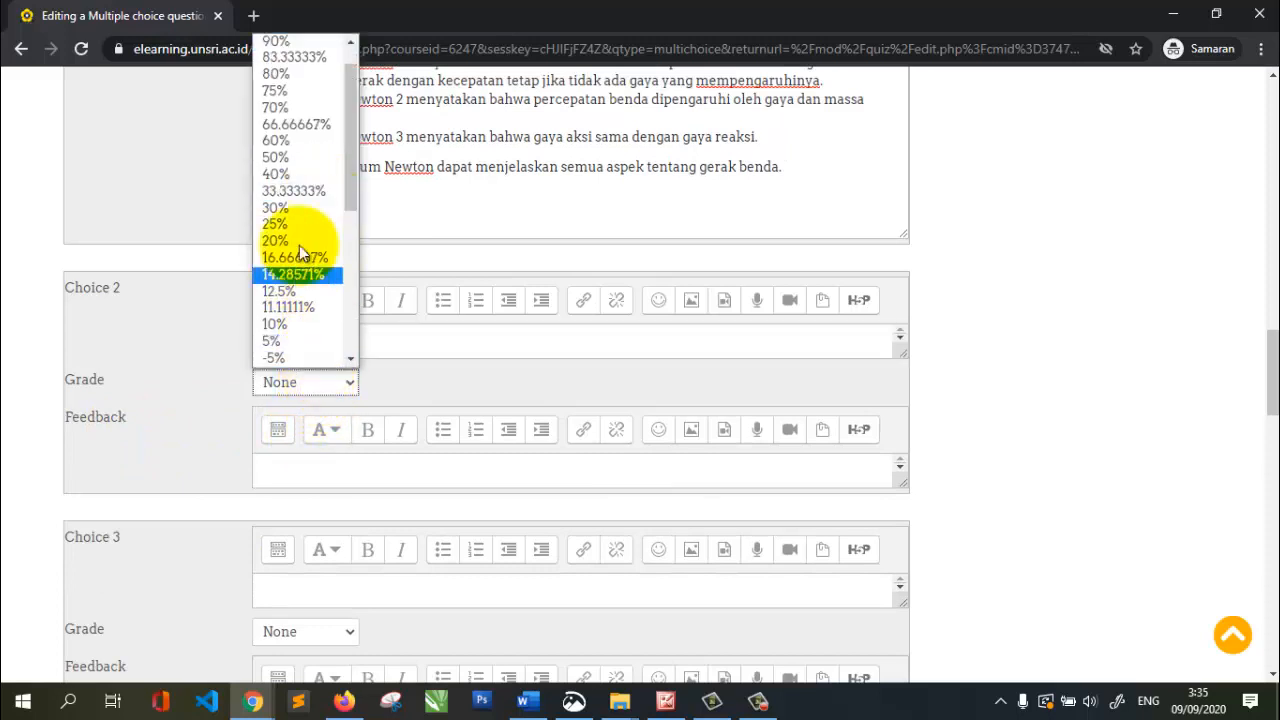
scroll(282, 225, "up", 1)
left_click(285, 57)
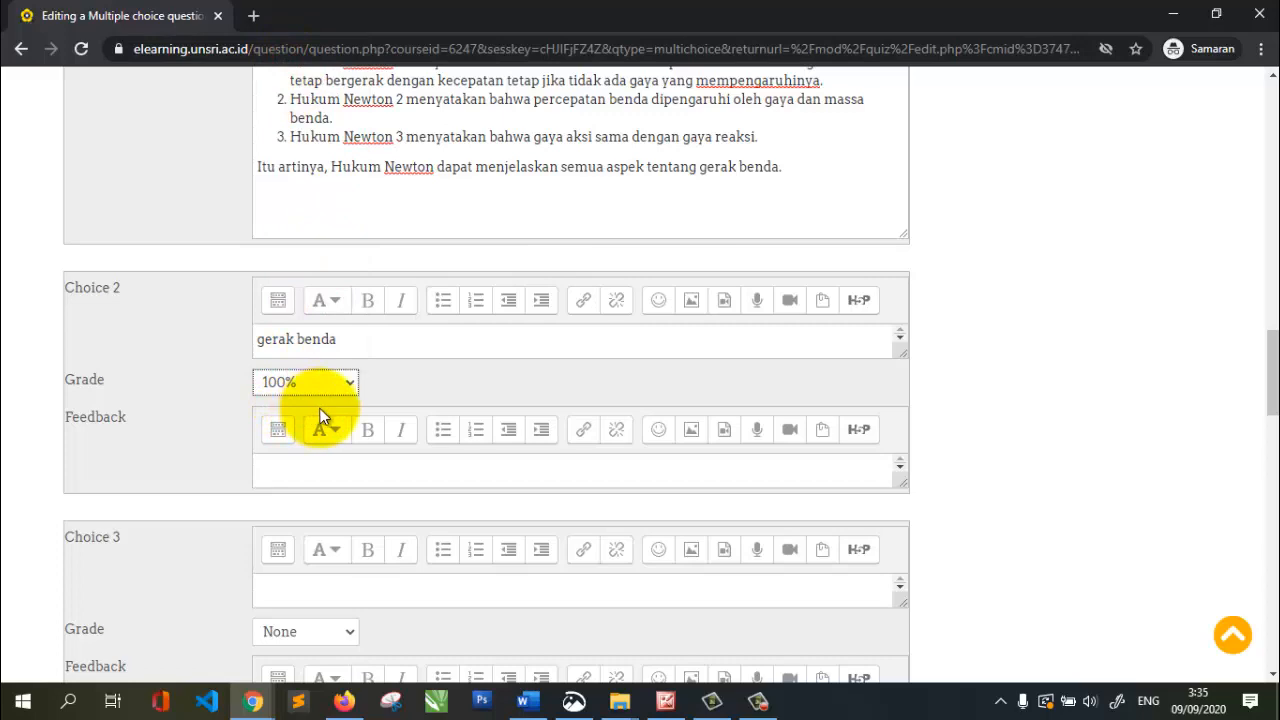
Copy the full Newton's laws feedback from Choice 1 into Choice 2's feedback and enlarge that feedback box
scroll(320, 408, "down", 1)
scroll(315, 388, "up", 2)
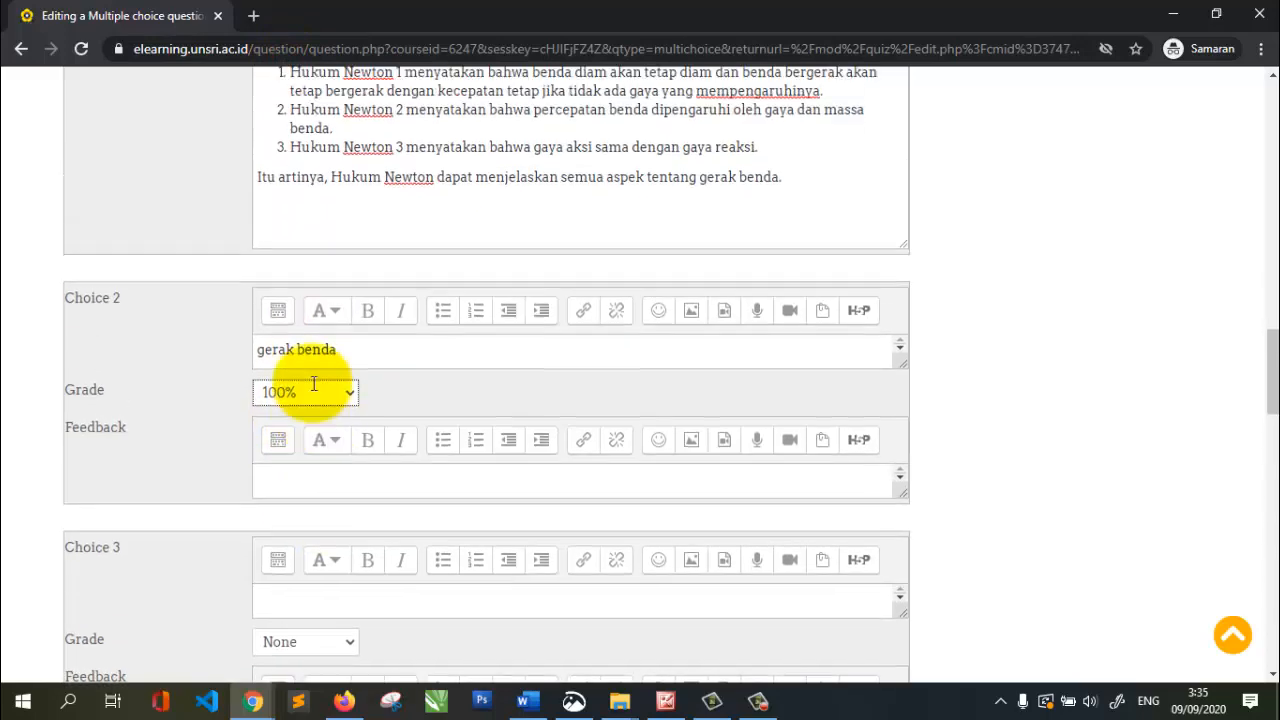
left_click_drag(264, 153, 801, 276)
key("ctrl+c")
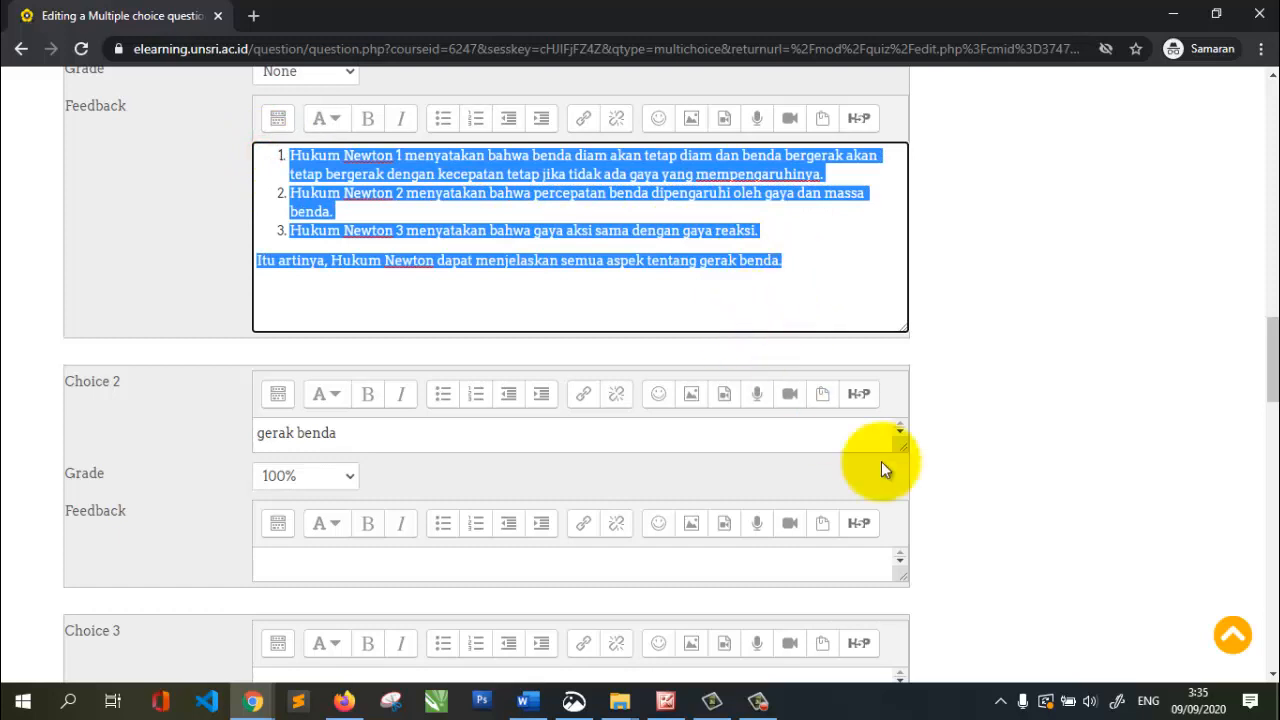
left_click(369, 570)
key("ctrl+v")
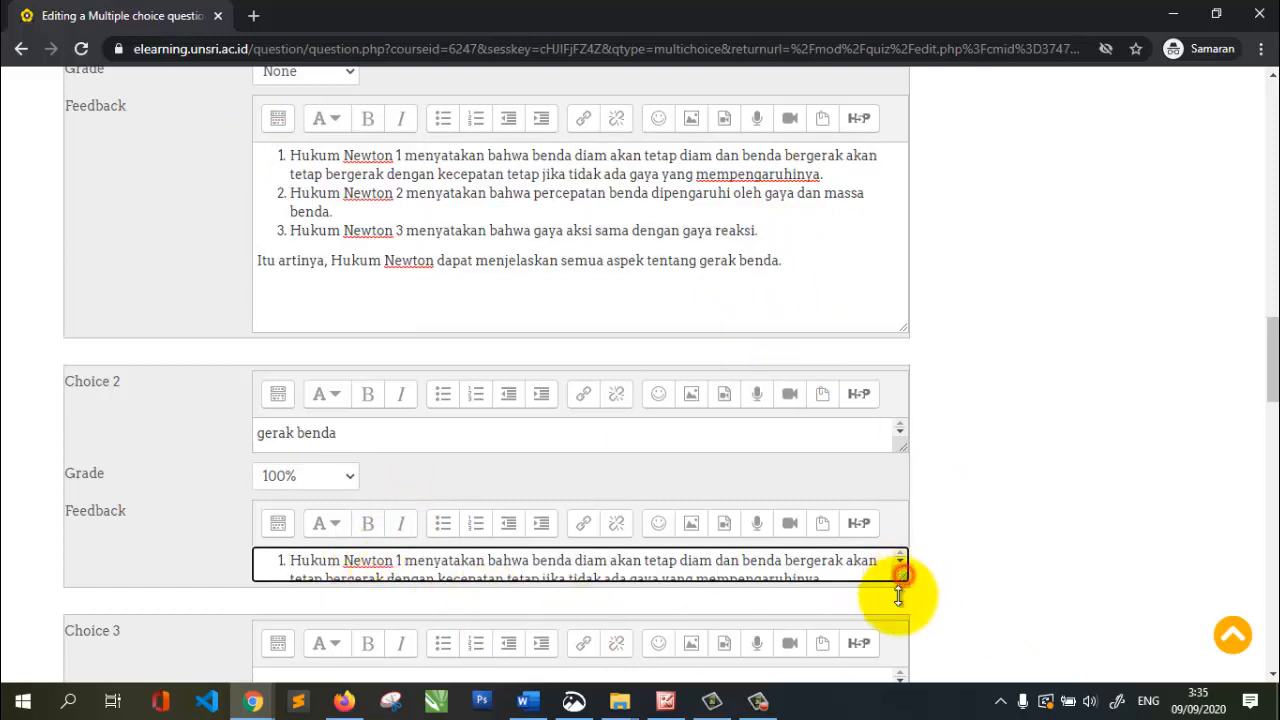
left_click_drag(903, 573, 858, 684)
Enter "gerak penari" as the answer text of Choice 3
scroll(832, 590, "down", 1)
scroll(1030, 430, "down", 5)
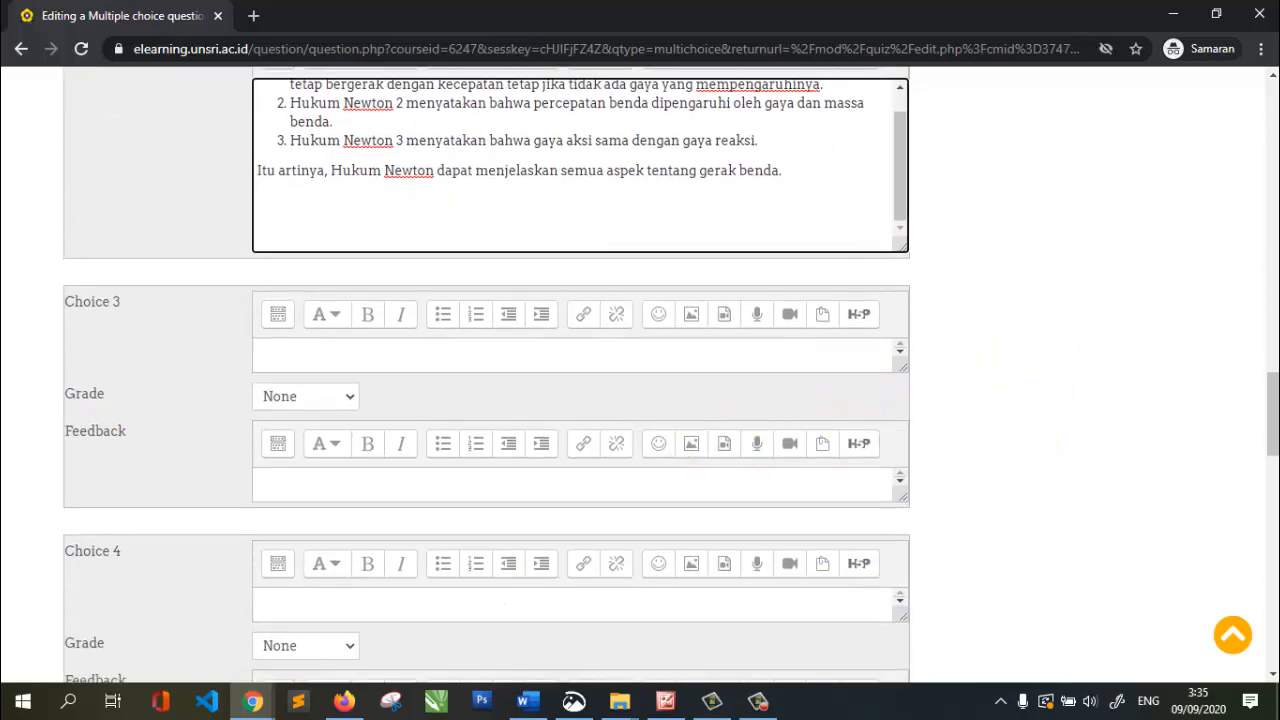
key("alt+Tab")
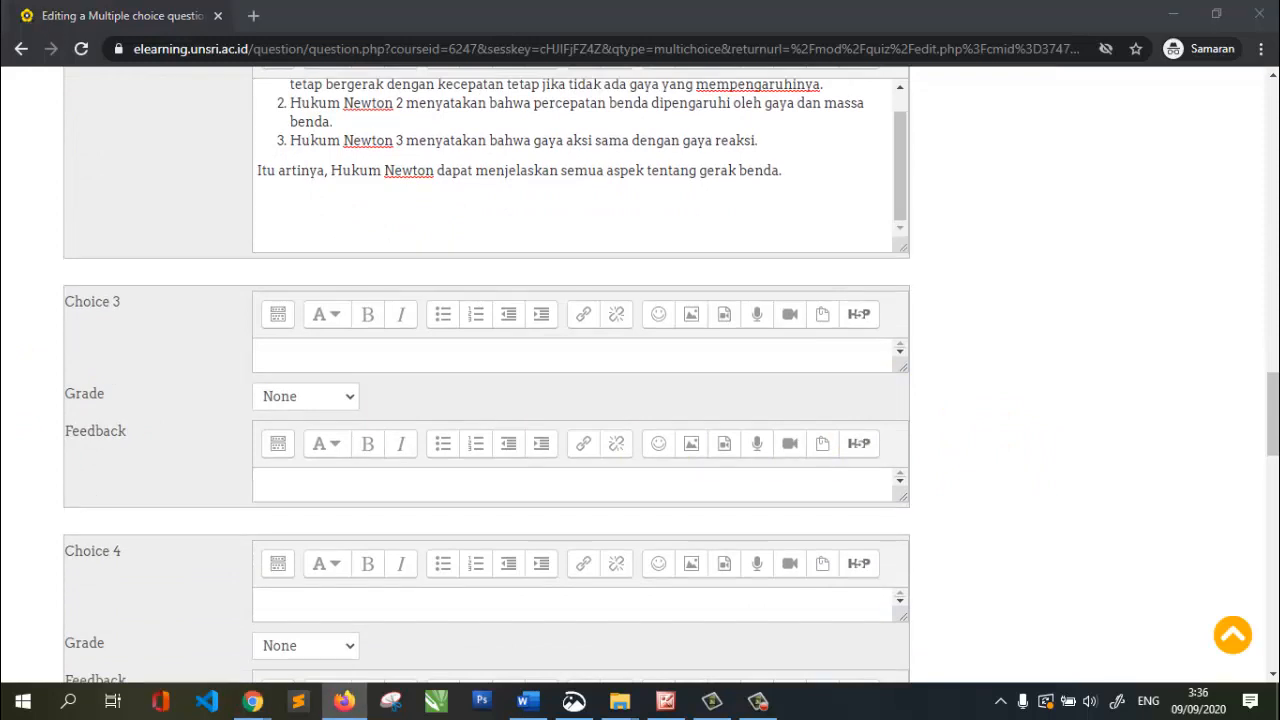
left_click(272, 355)
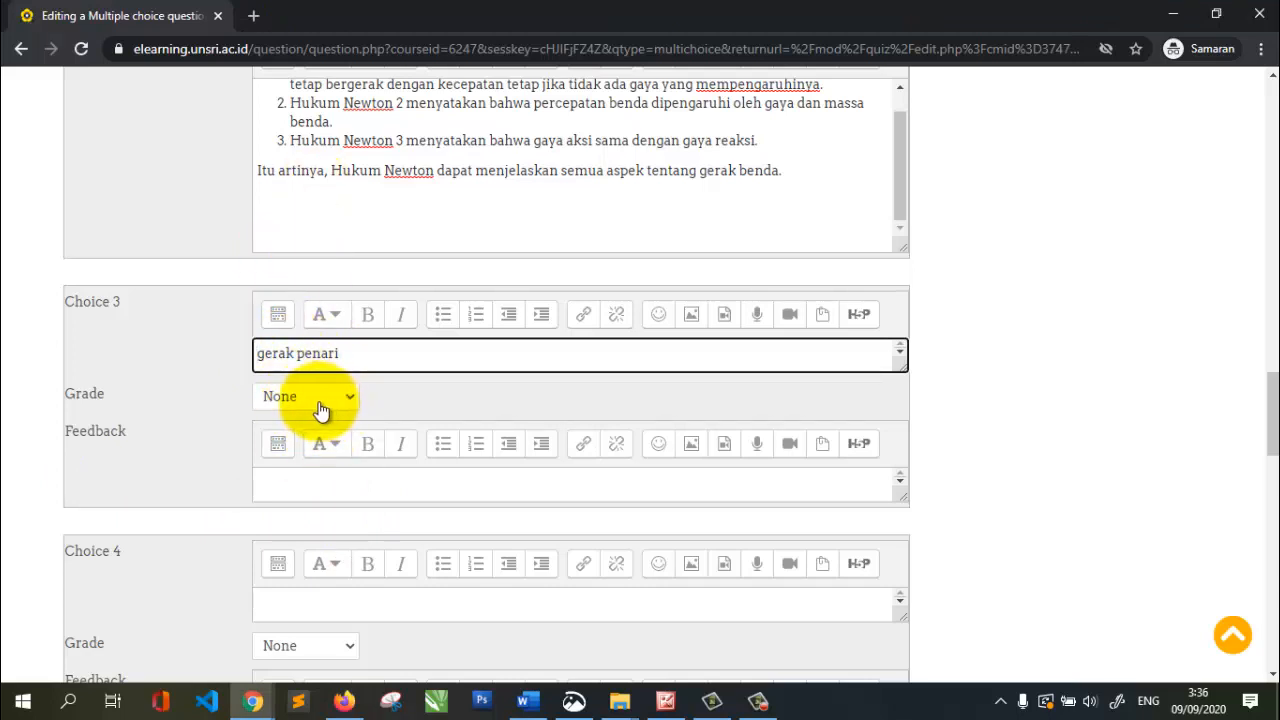
Copy the full Newton's laws feedback from Choice 2 into Choice 3's feedback
scroll(428, 400, "up", 2)
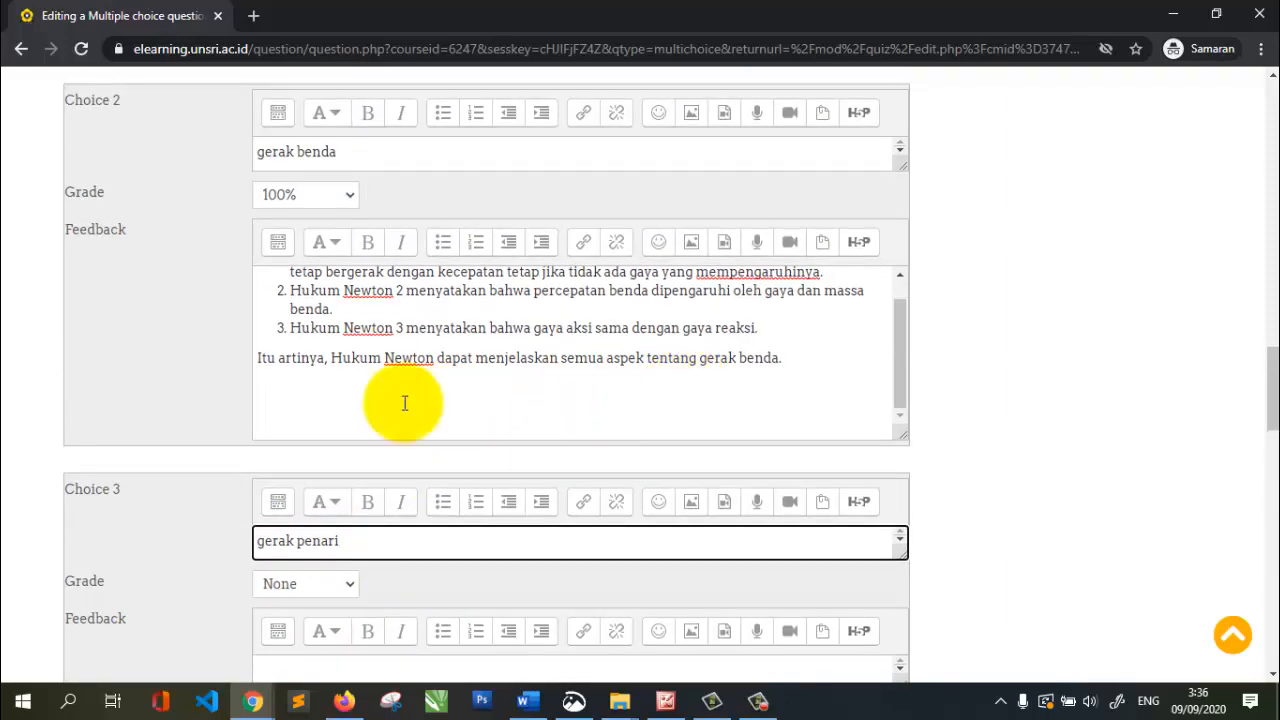
left_click_drag(800, 382, 271, 280)
scroll(277, 280, "up", 2)
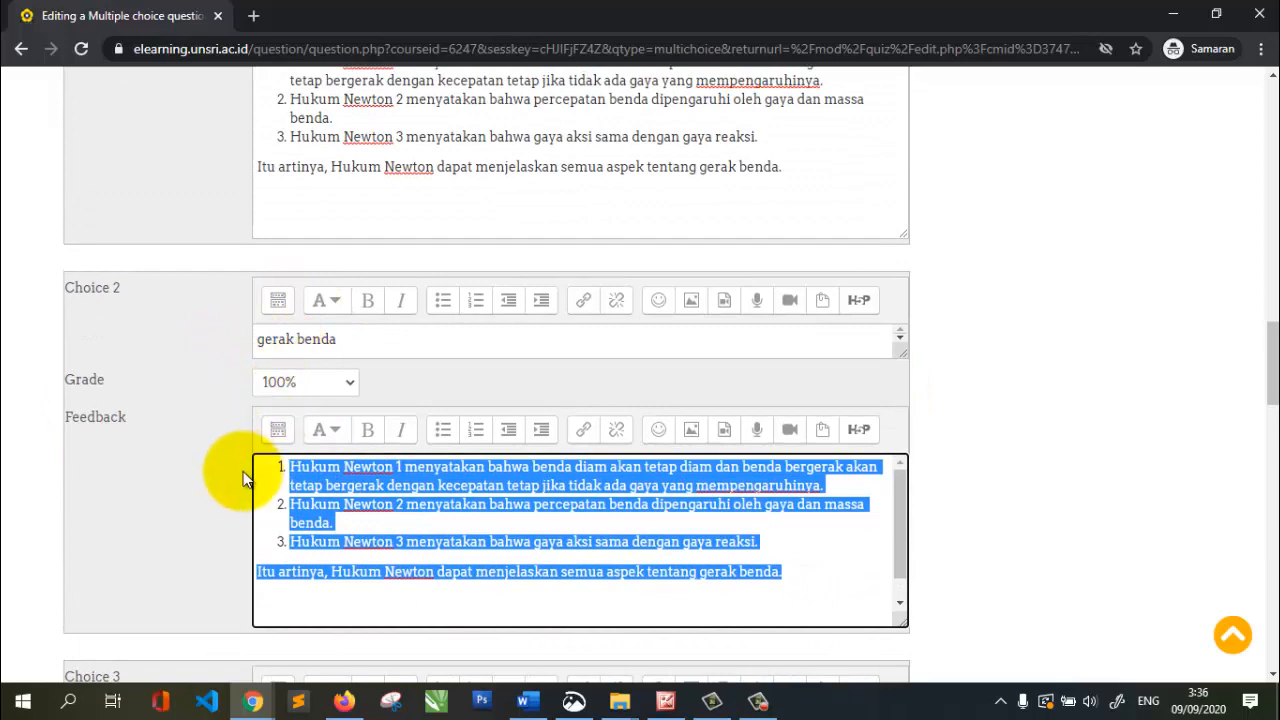
scroll(645, 313, "up", 2)
scroll(645, 310, "down", 4)
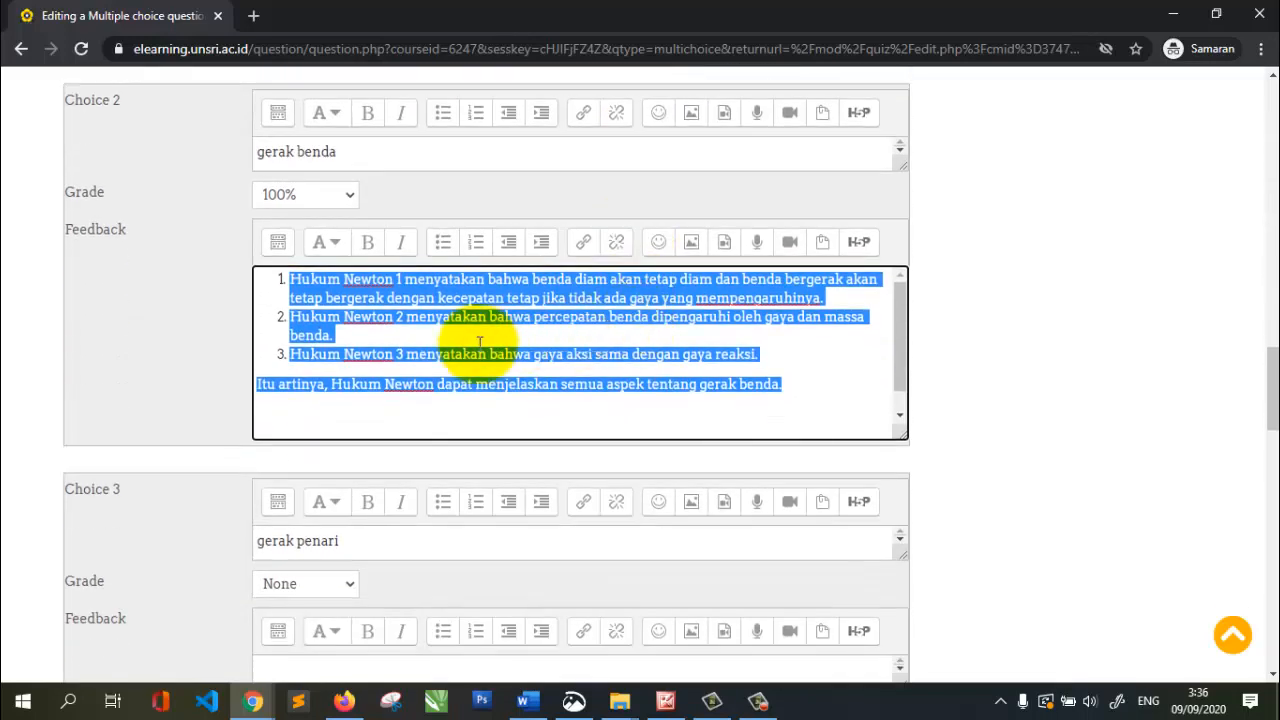
scroll(329, 371, "down", 3)
scroll(535, 399, "down", 2)
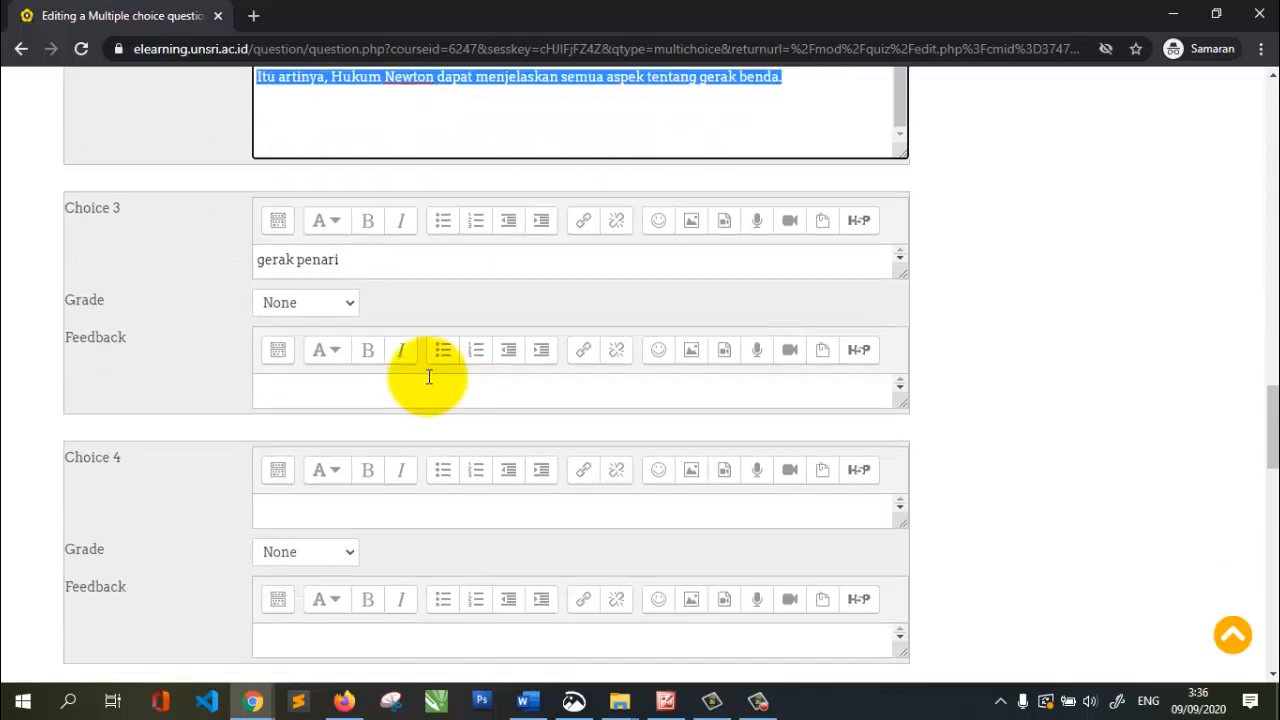
left_click(312, 387)
key("ctrl+v")
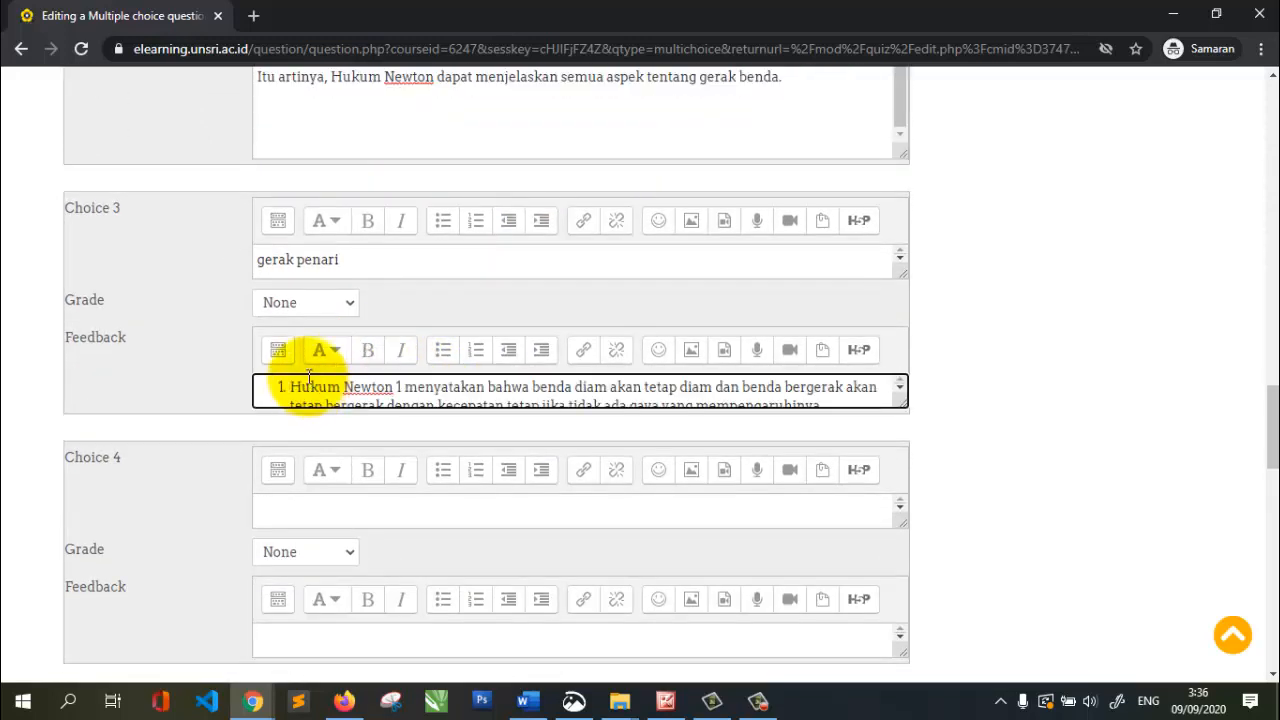
key("ctrl+z")
Enter "kehidupan tumbuhan" as the answer text of Choice 4
scroll(121, 351, "down", 1)
key("alt+Tab")
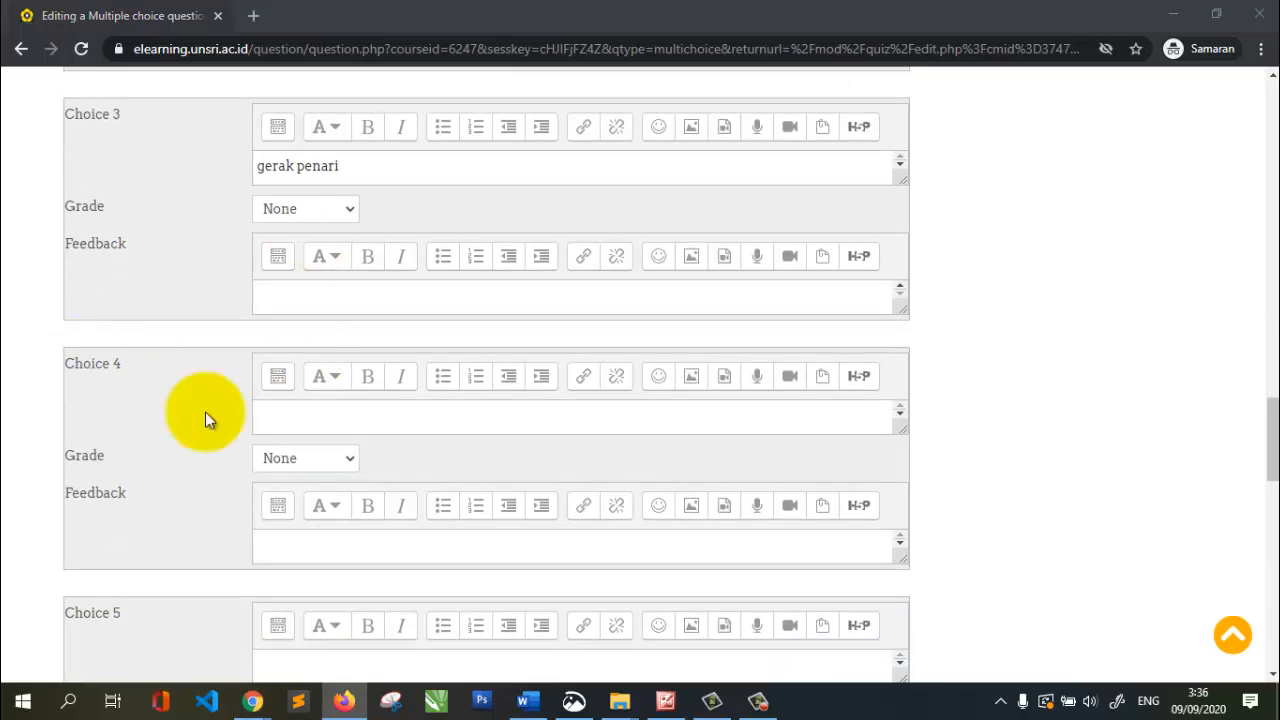
left_click(317, 417)
type("kehidupan tumbuhan")
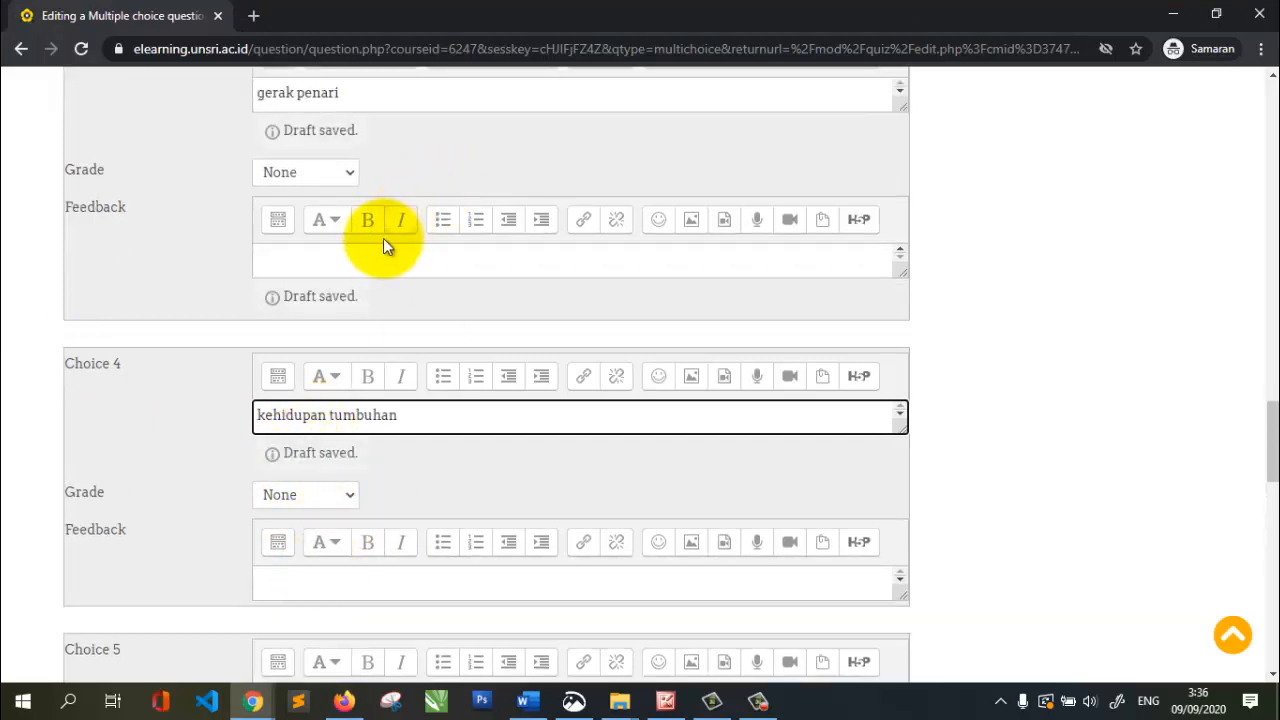
Enlarge Choice 3's feedback box so that its pasted text can be read
scroll(366, 286, "up", 1)
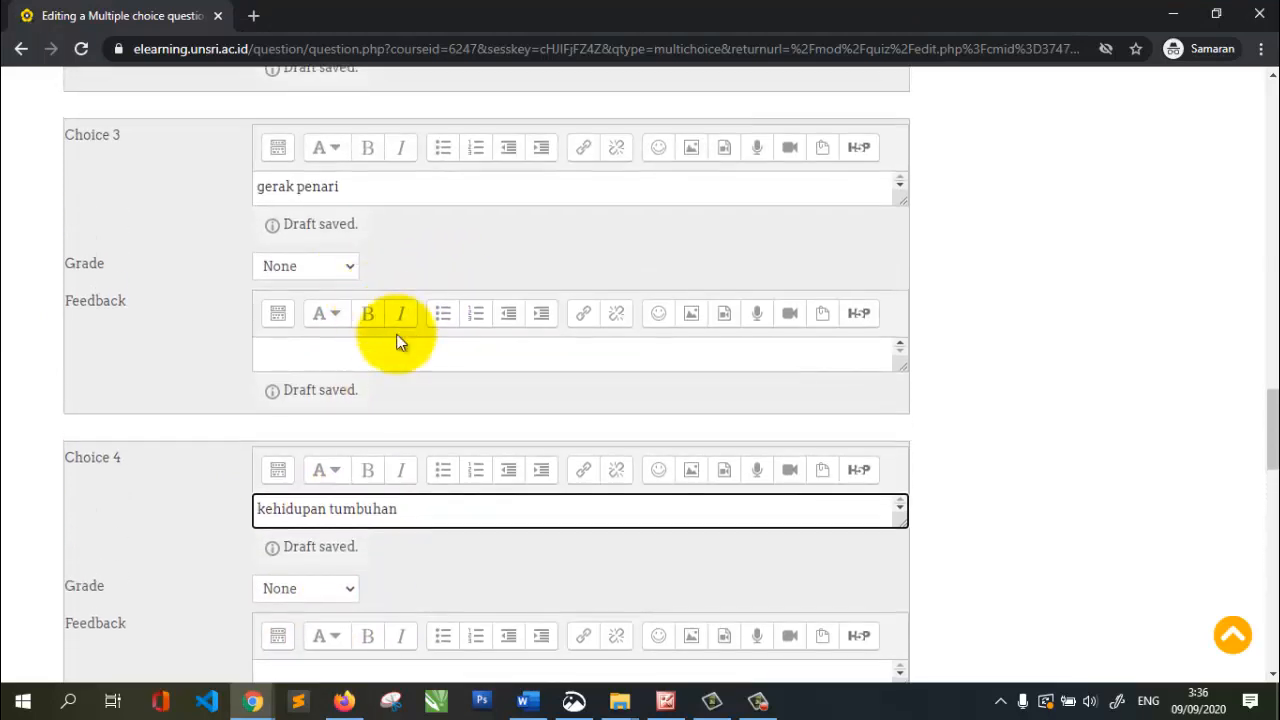
scroll(414, 343, "down", 1)
scroll(431, 300, "up", 3)
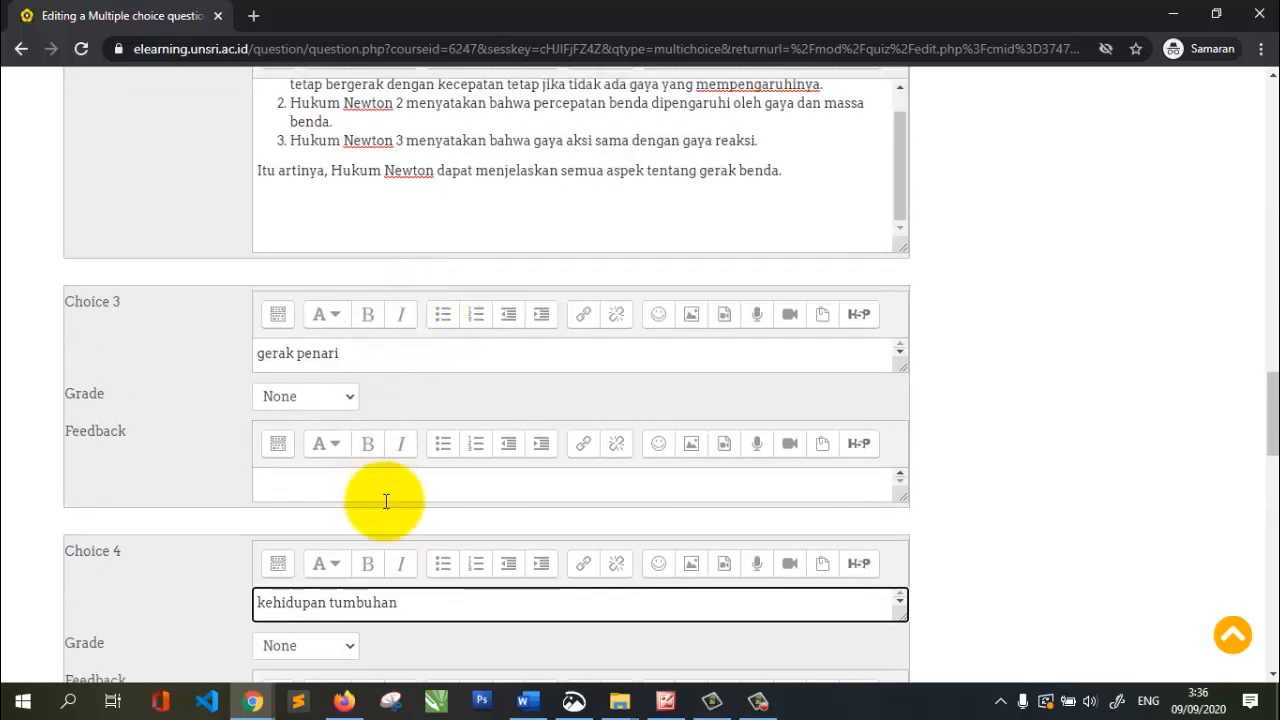
left_click(895, 498)
left_click_drag(898, 505, 866, 629)
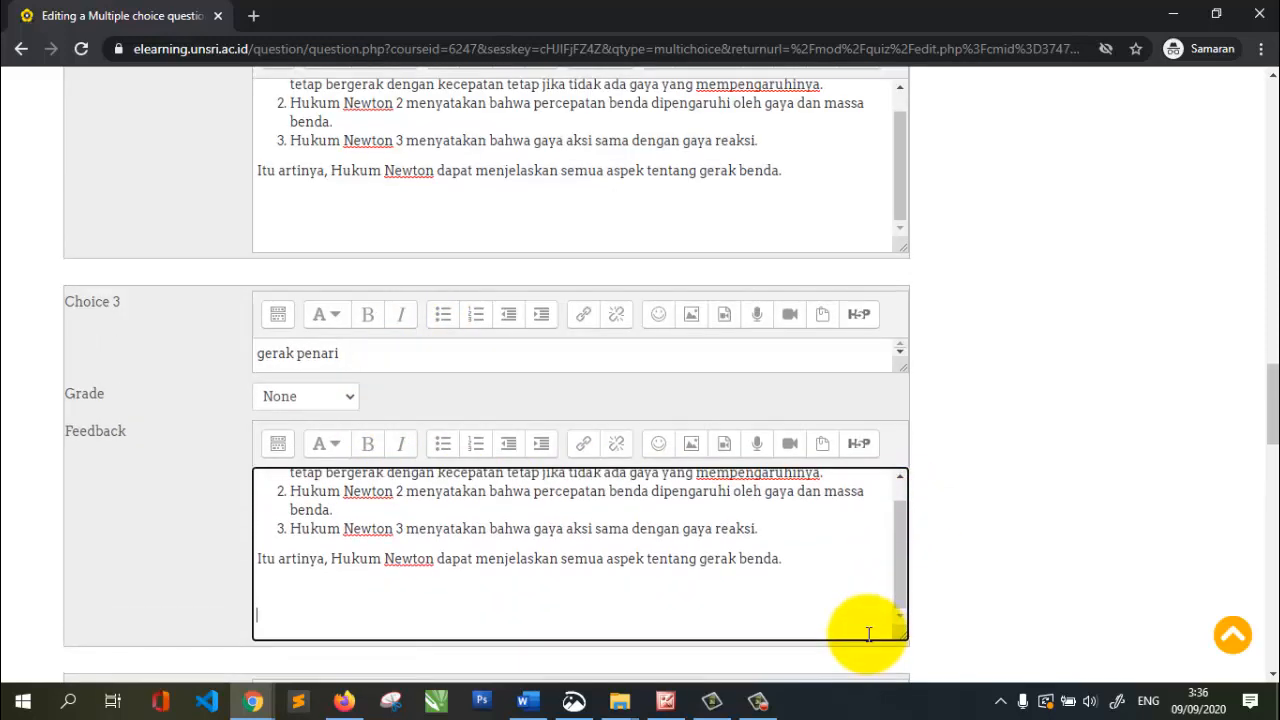
Copy the full Newton's laws feedback from Choice 3 into Choice 4's feedback
scroll(840, 398, "down", 2)
left_click_drag(840, 398, 229, 294)
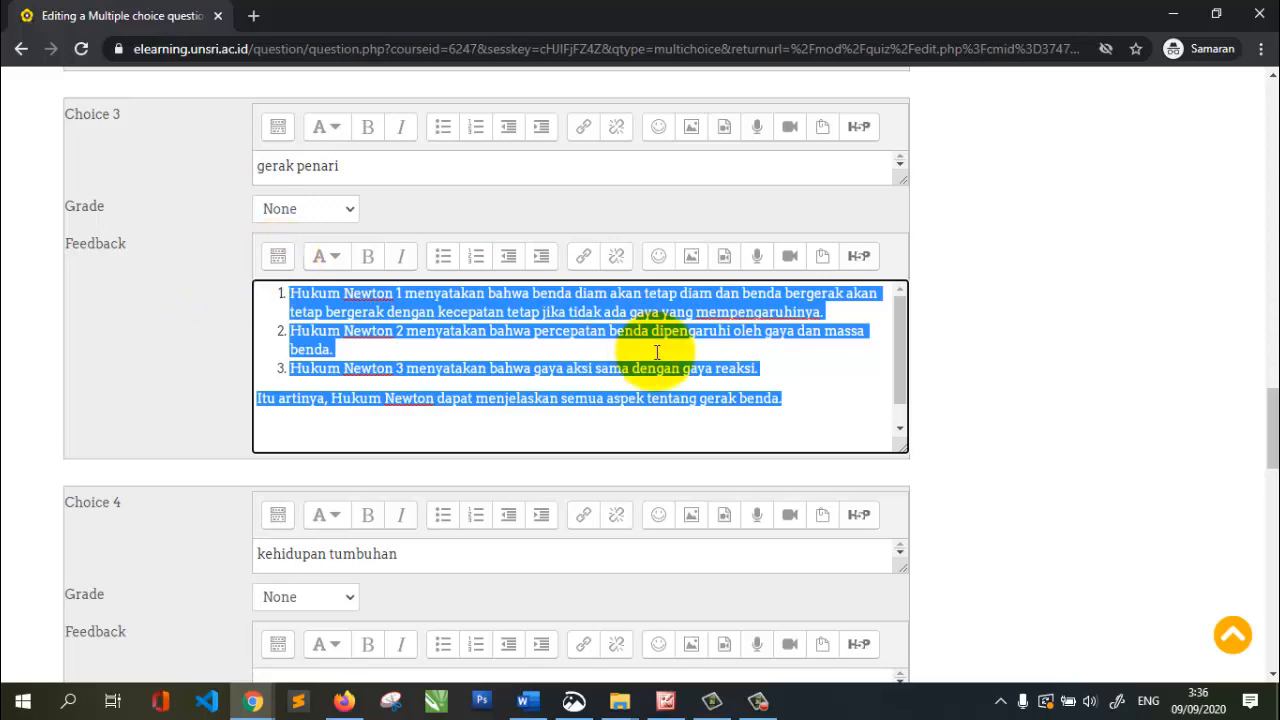
scroll(543, 423, "down", 4)
left_click(331, 404)
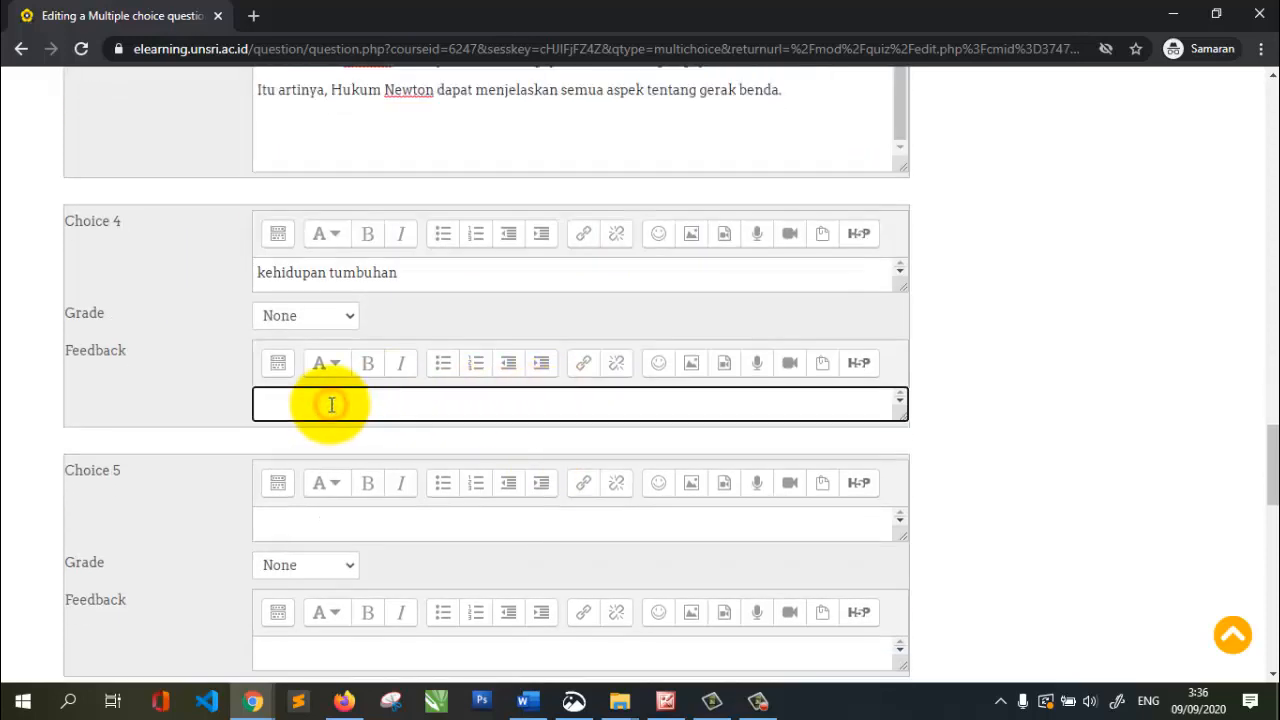
key("ctrl+v")
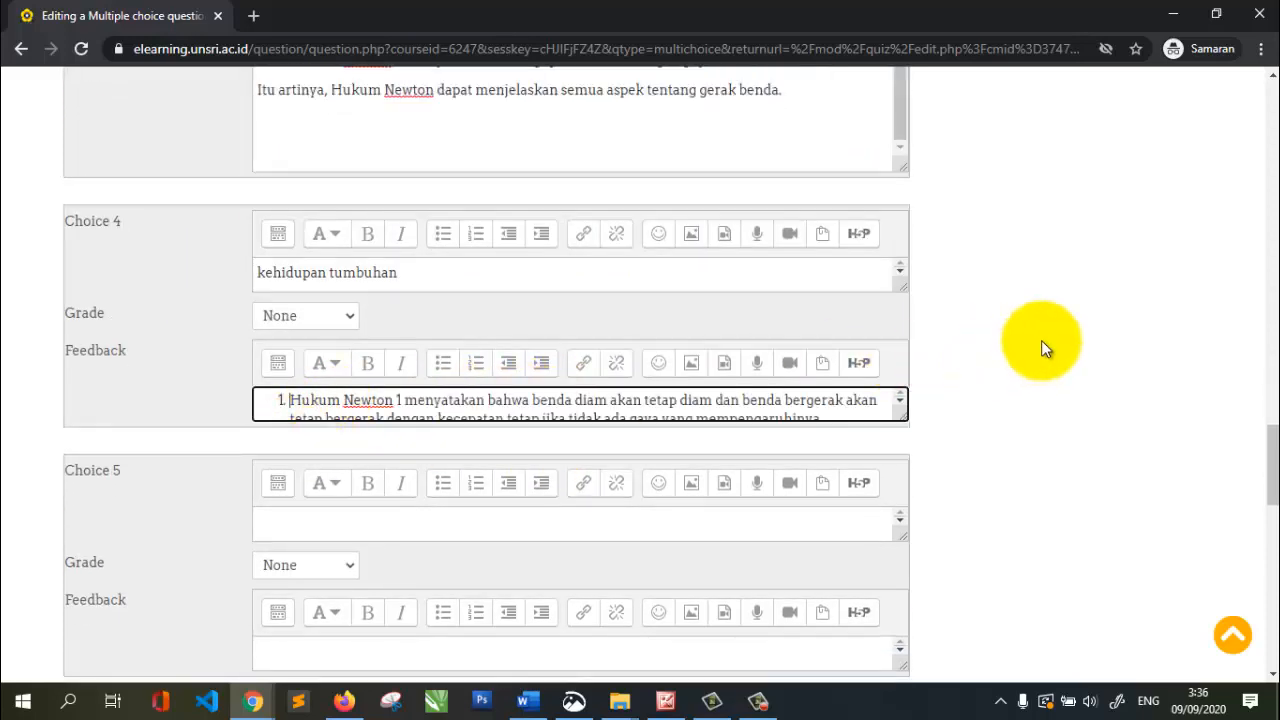
left_click(1041, 340)
Expand the Combined feedback section and review the texts for correct, partially correct and incorrect responses
scroll(123, 317, "down", 3)
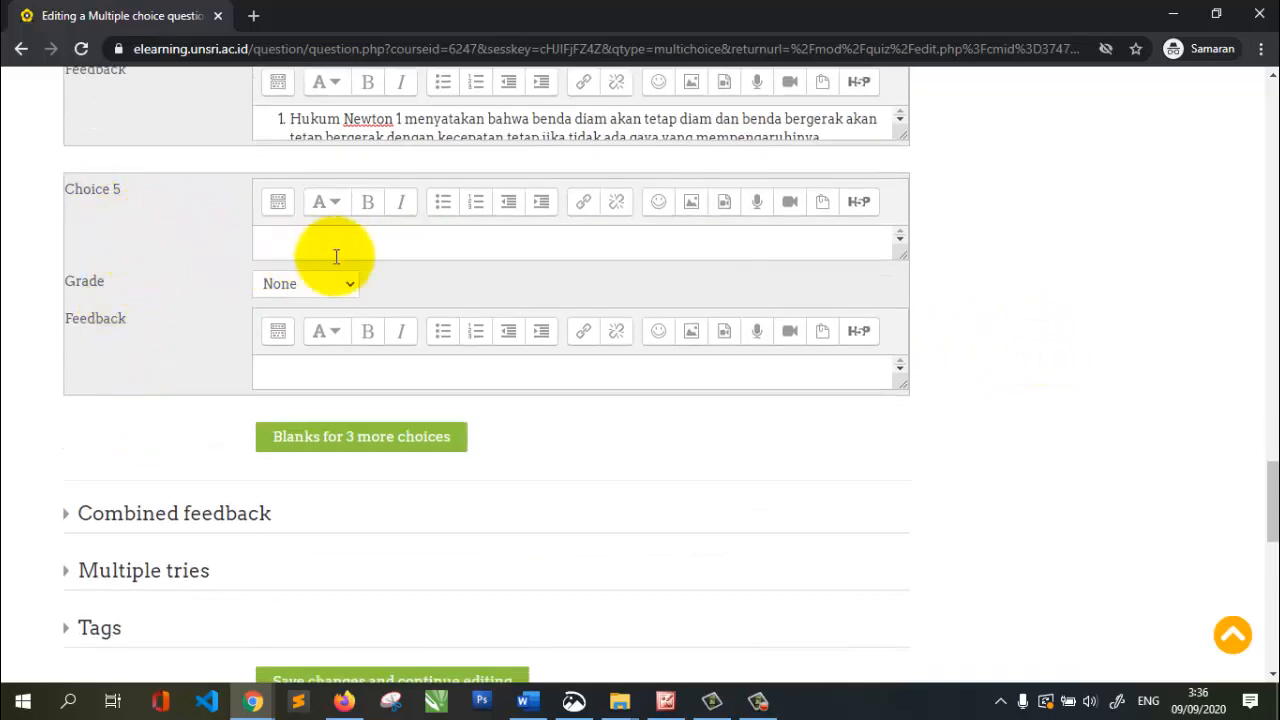
scroll(431, 363, "down", 2)
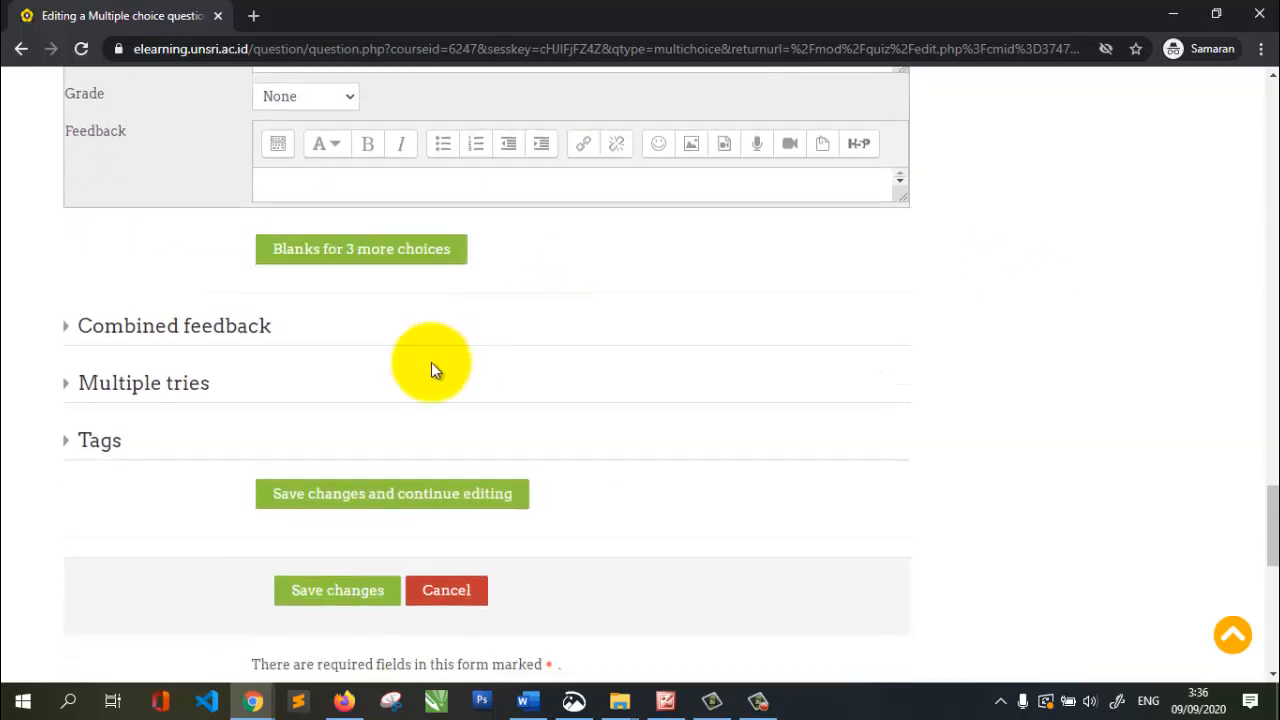
left_click(64, 327)
scroll(354, 372, "down", 3)
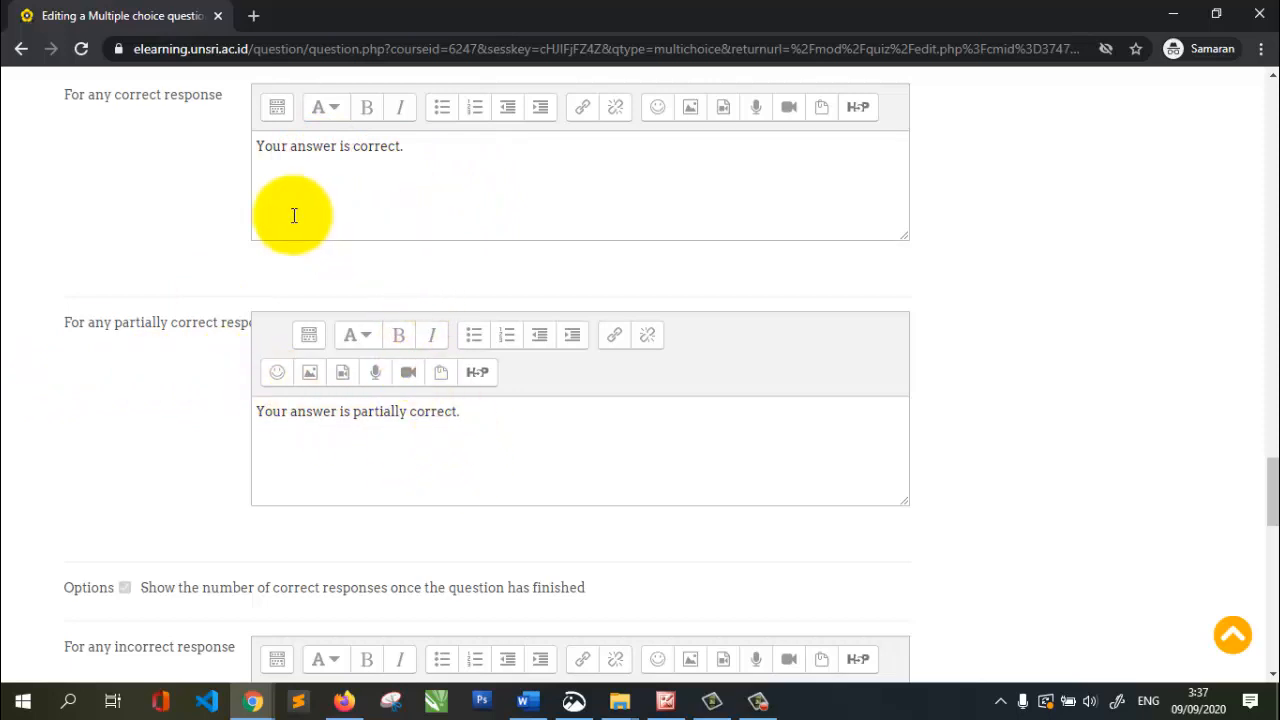
scroll(323, 300, "down", 2)
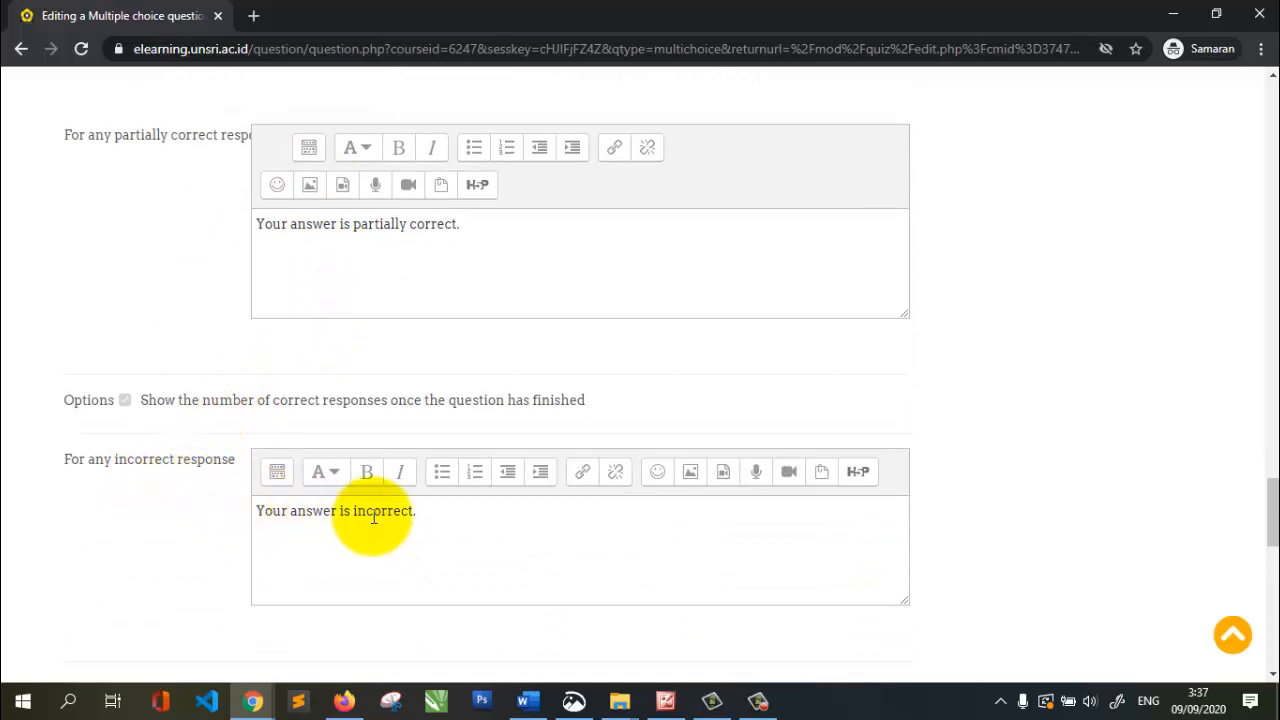
scroll(388, 485, "up", 1)
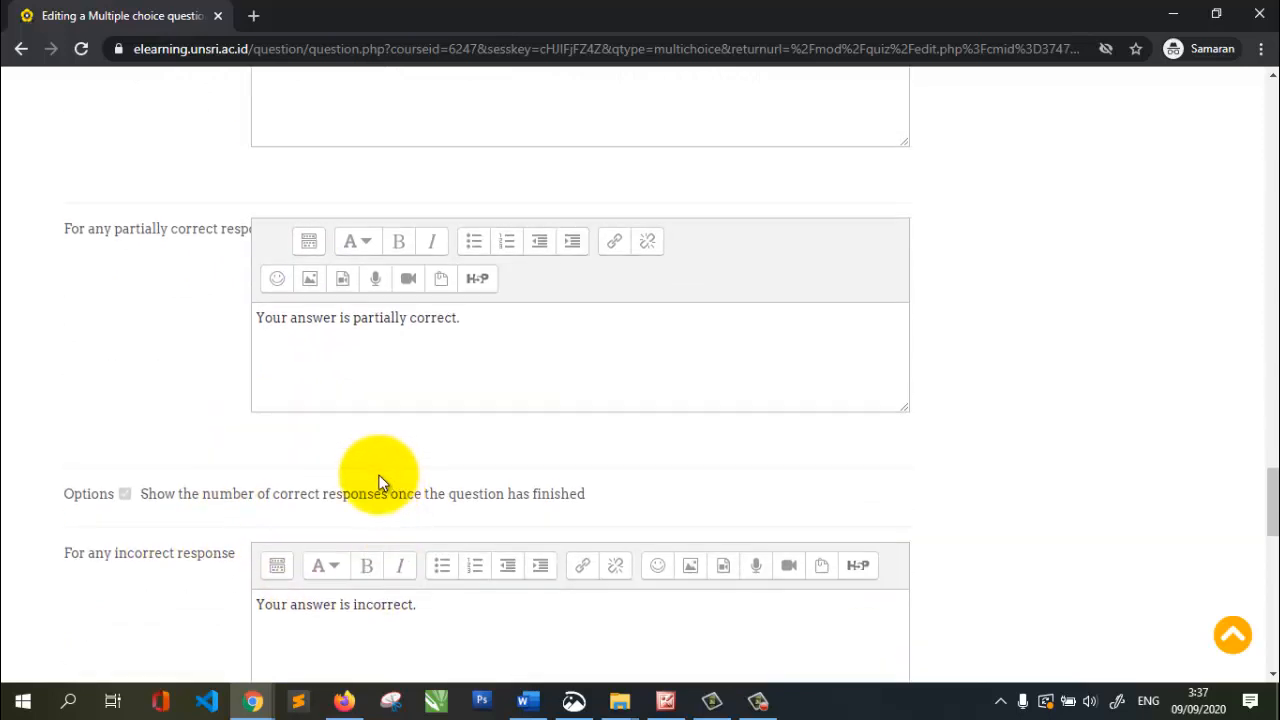
Expand the Multiple tries section and review the penalty for each incorrect try and the hint settings
scroll(376, 478, "down", 4)
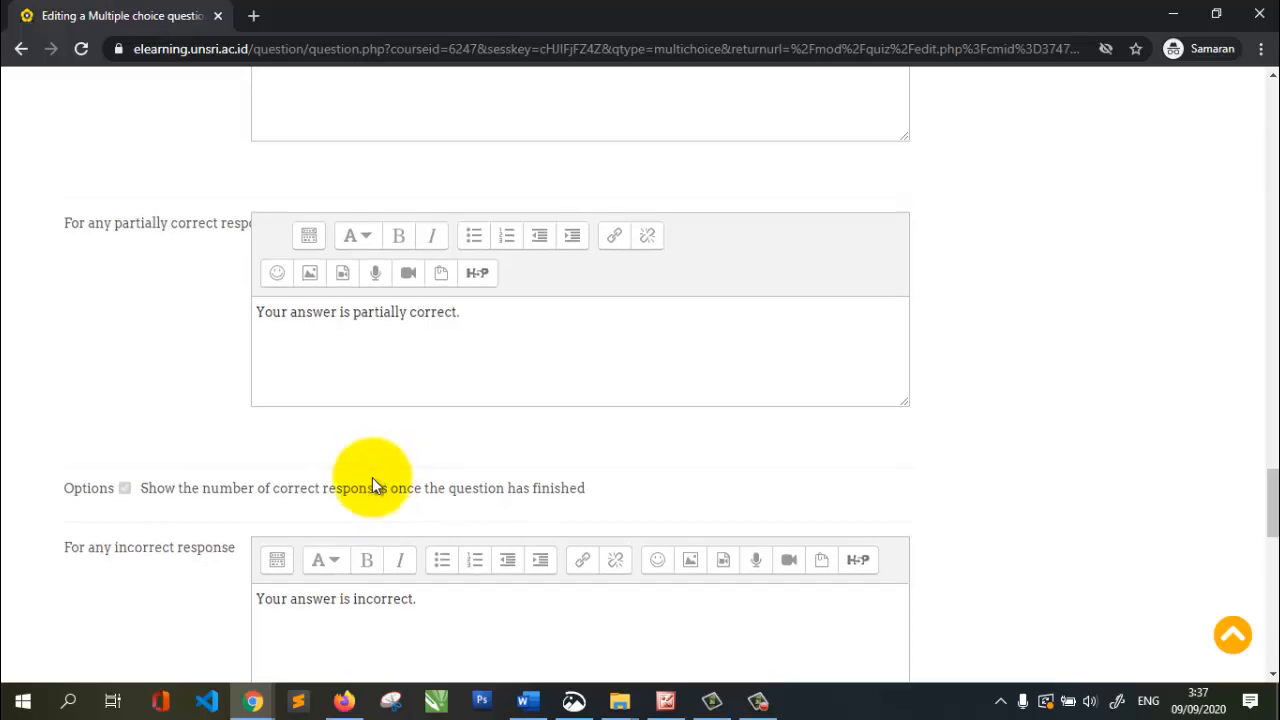
left_click(62, 420)
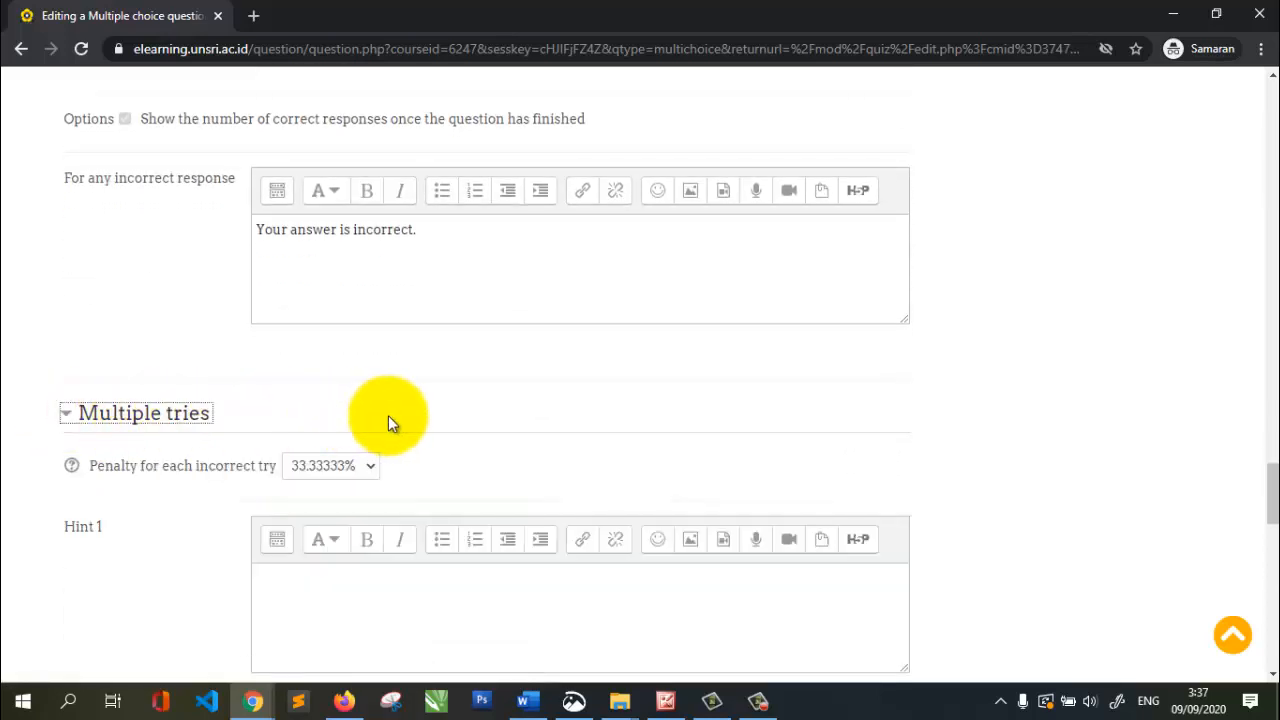
scroll(390, 422, "down", 1)
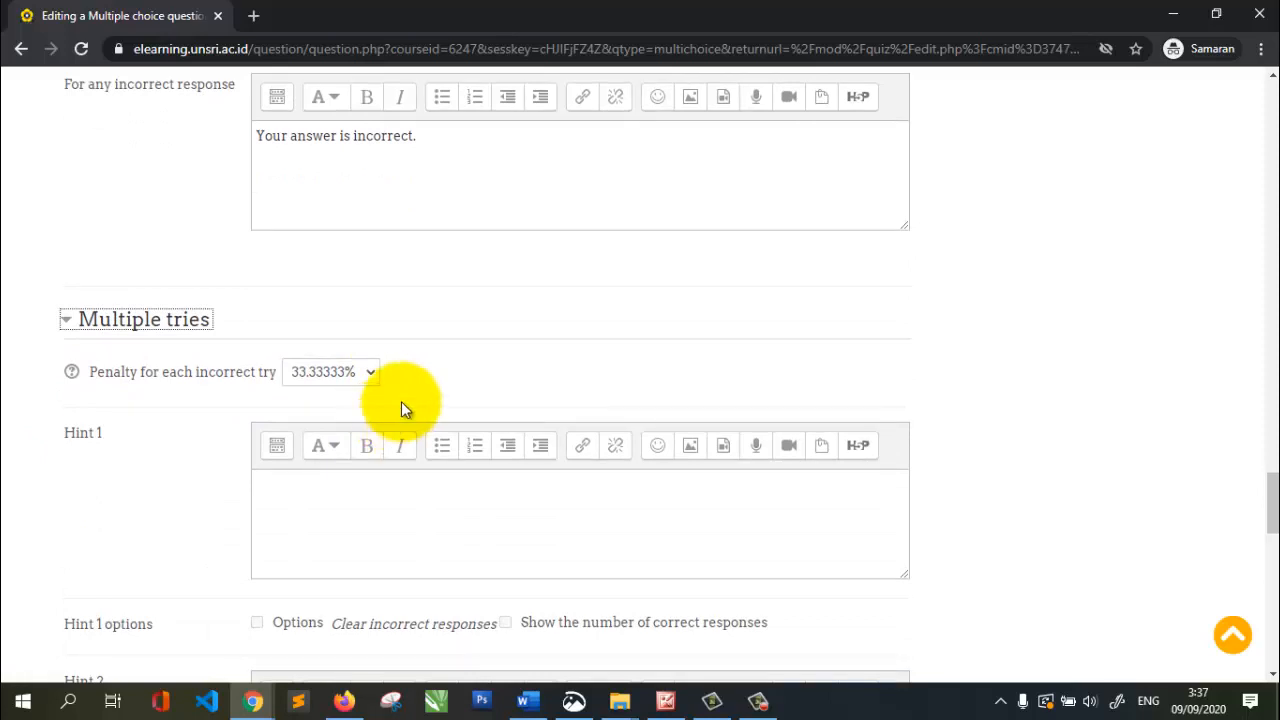
scroll(365, 385, "down", 3)
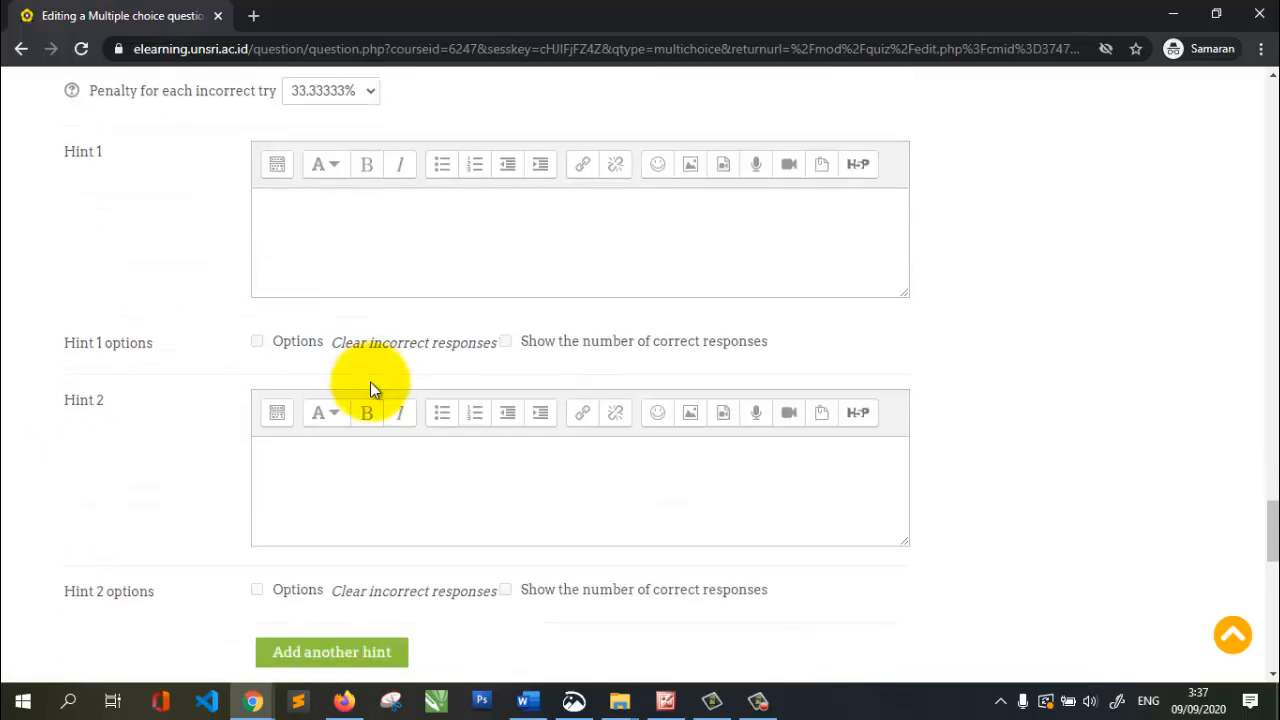
scroll(370, 388, "down", 3)
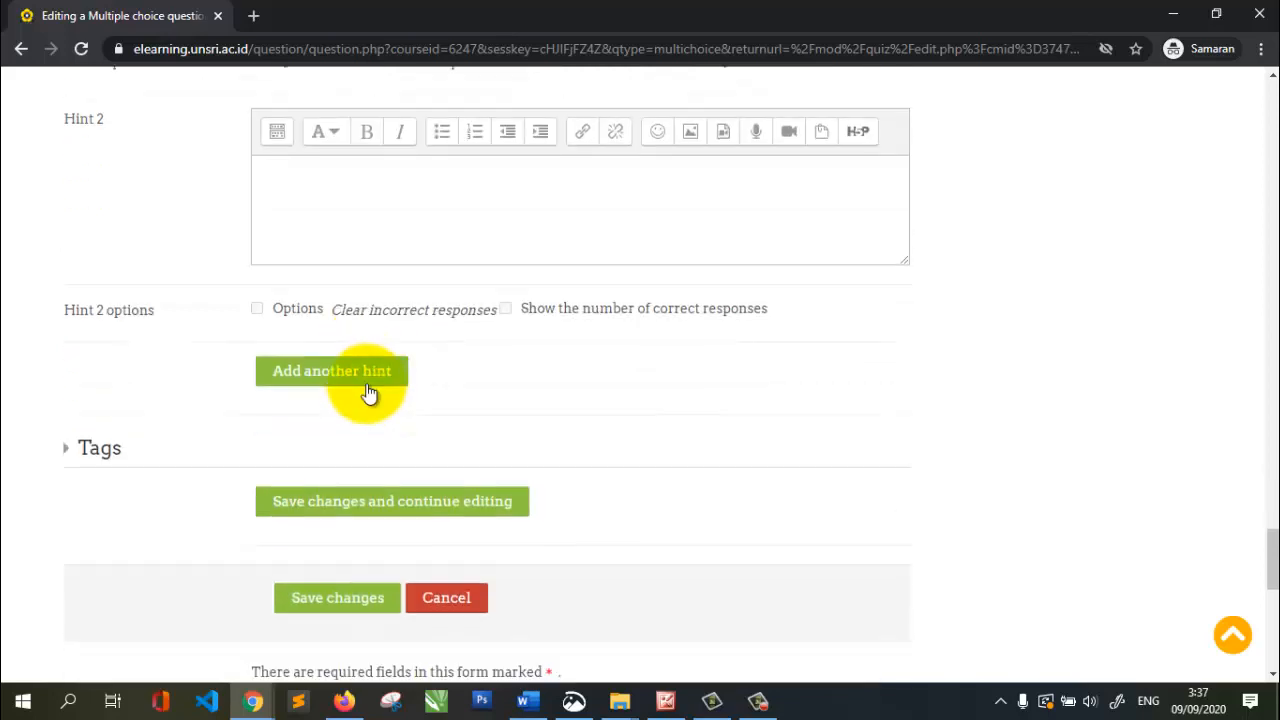
Save the Hukum Newton question to the quiz and open its preview
left_click(318, 607)
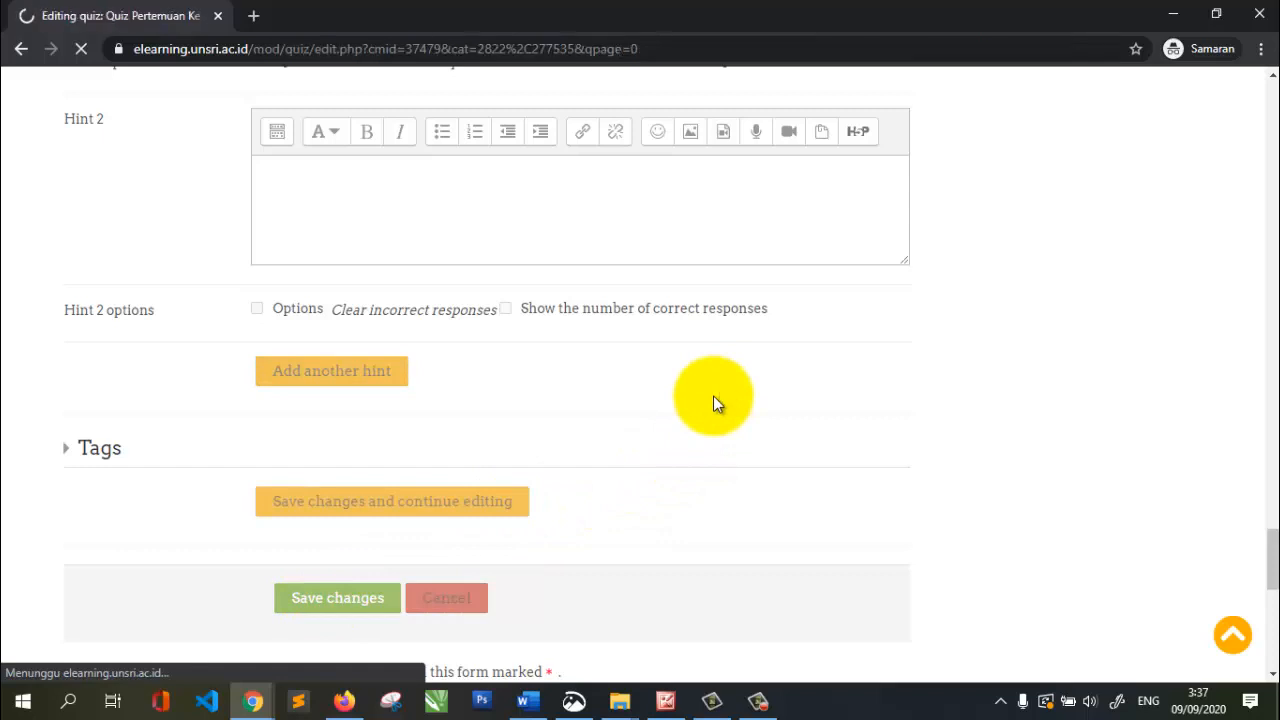
scroll(600, 420, "down", 2)
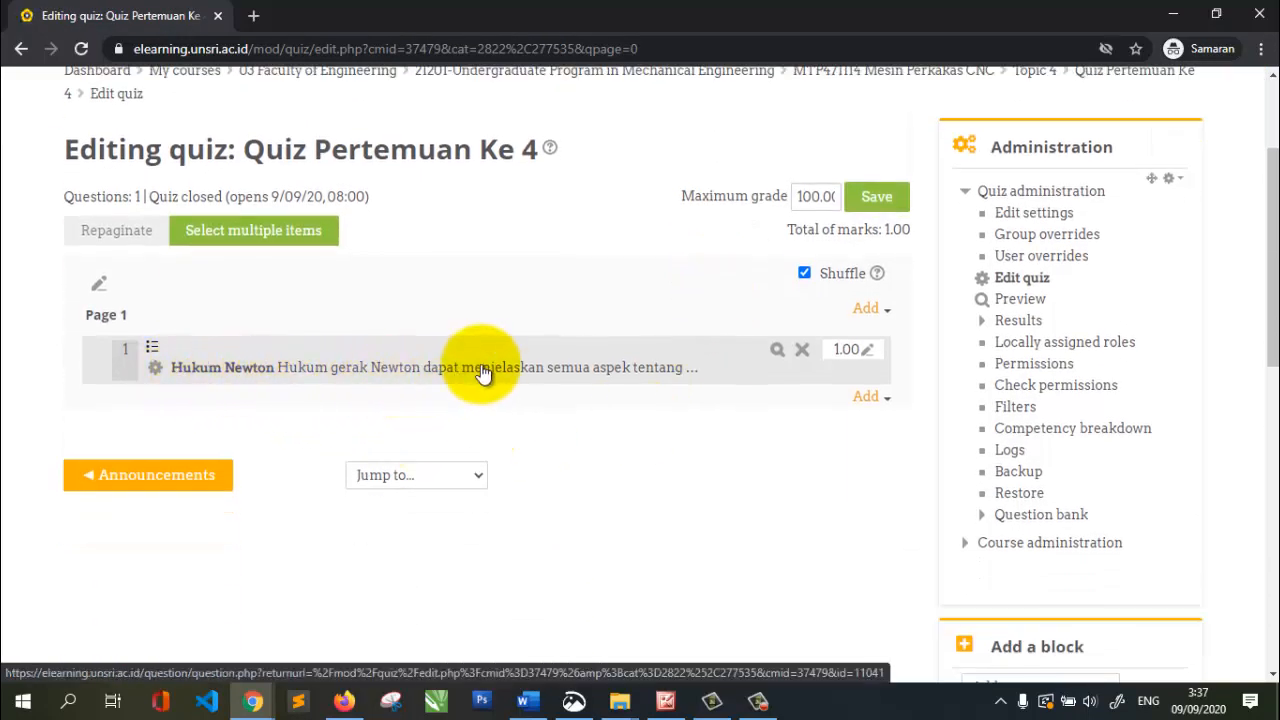
left_click(777, 352)
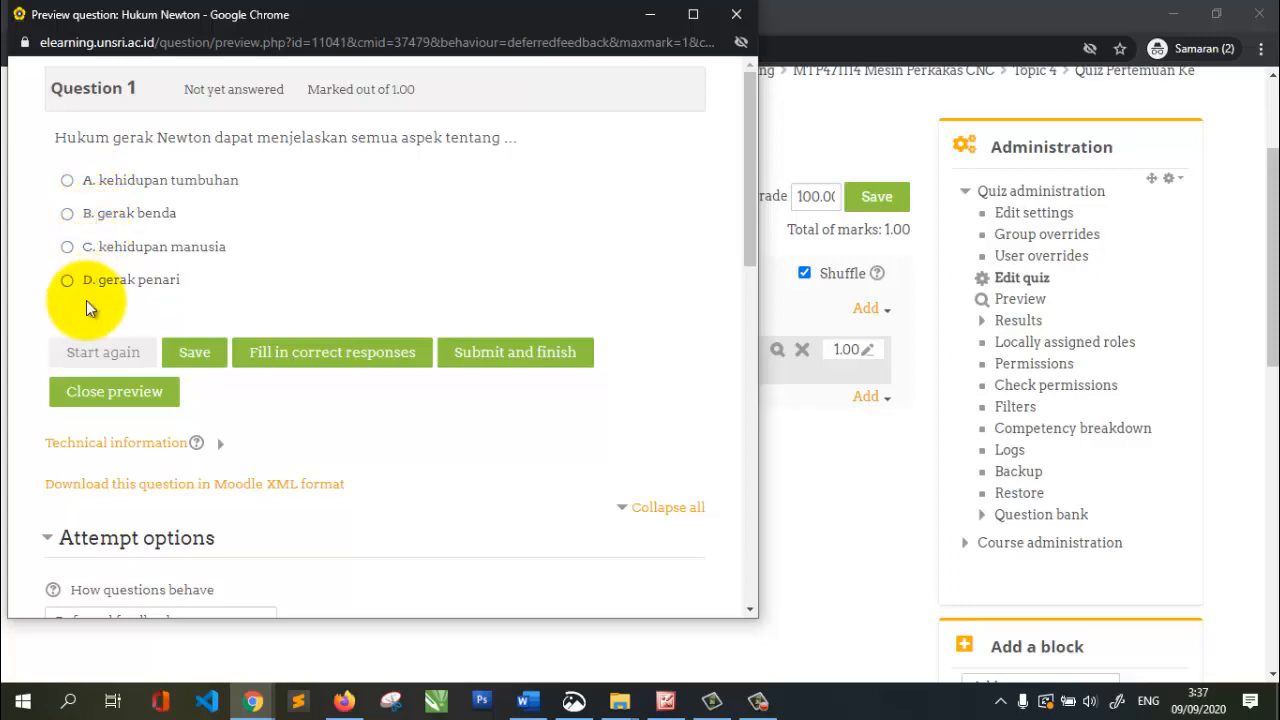
Try the previewed question by choosing "gerak penari", submit and finish the attempt, and close the preview
left_click(117, 198)
left_click(104, 212)
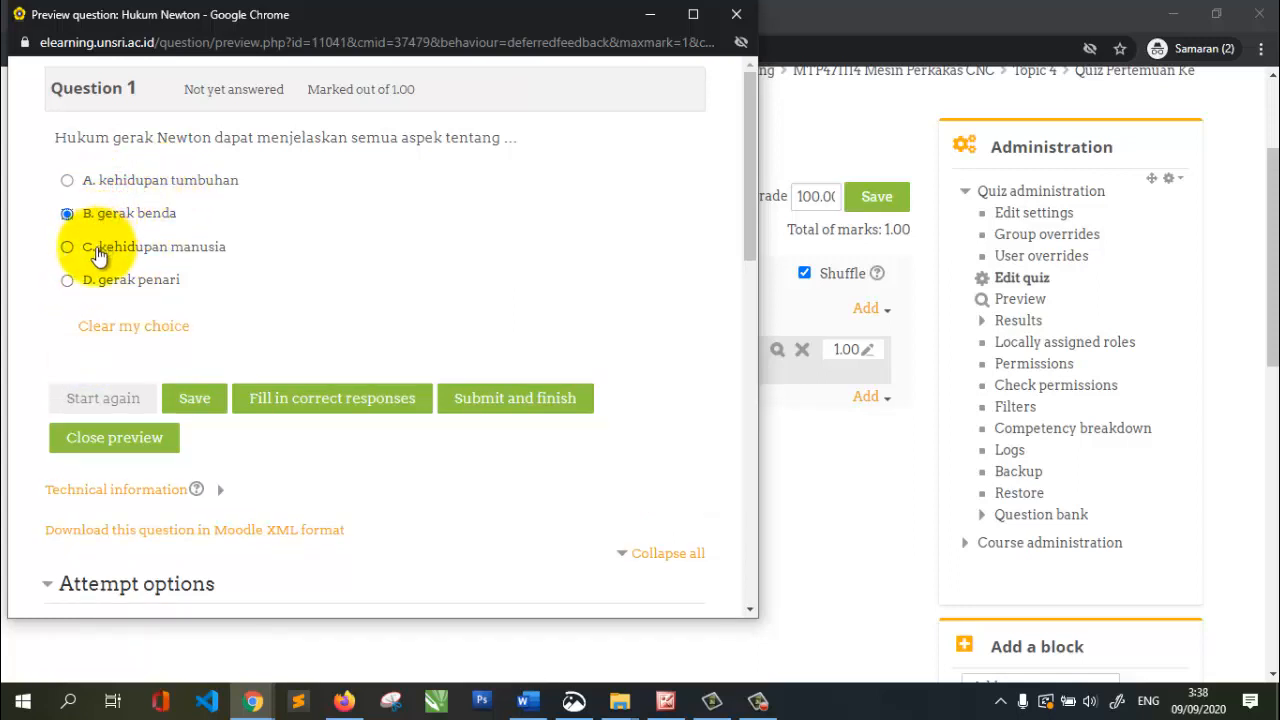
left_click(96, 252)
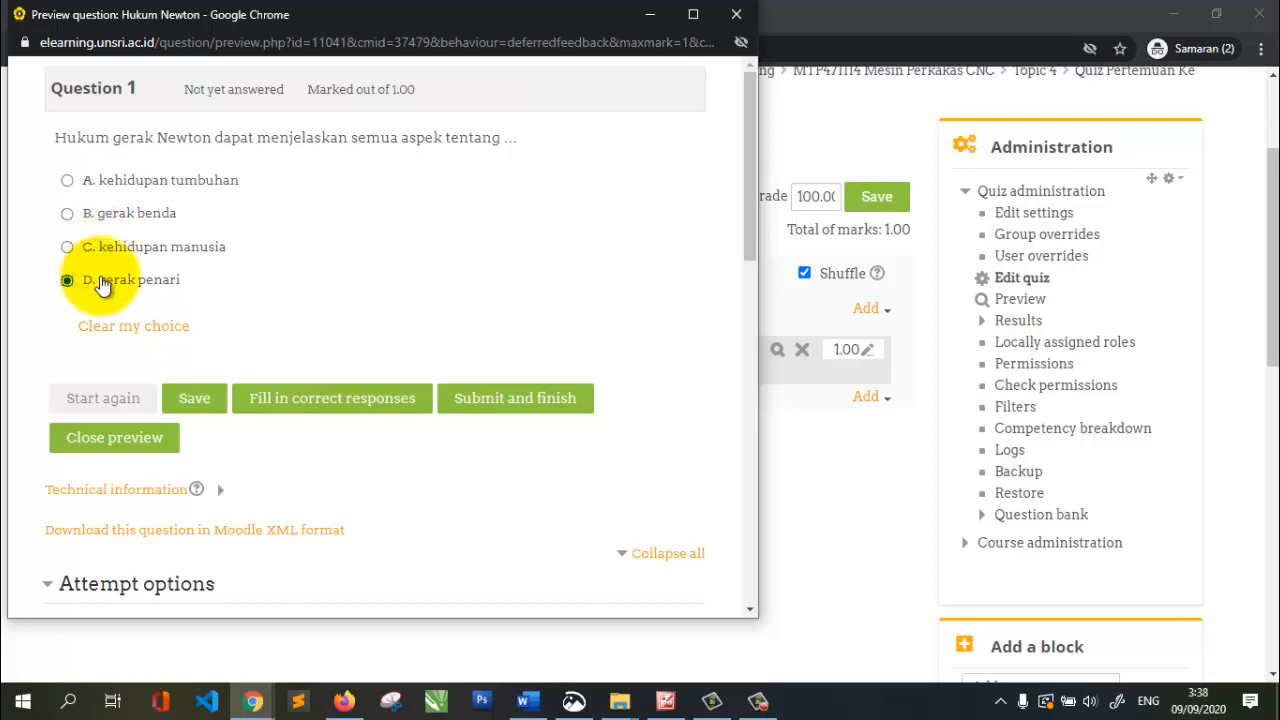
left_click(496, 400)
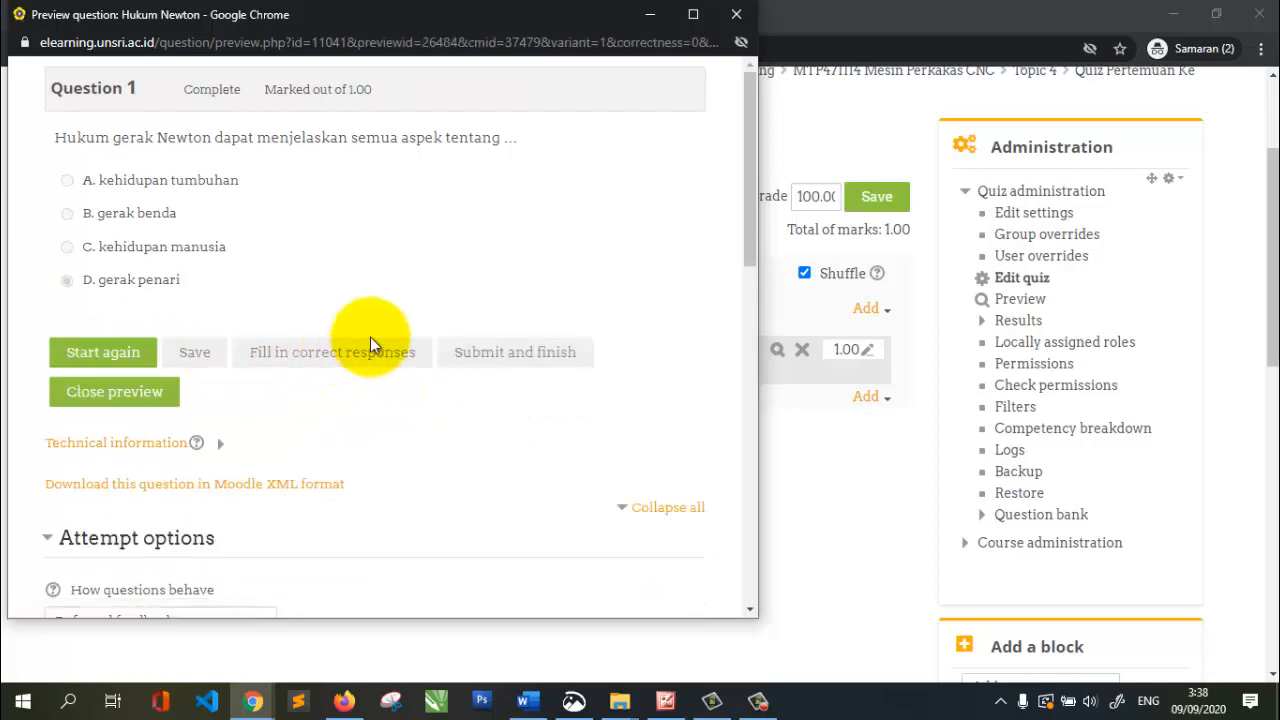
scroll(344, 250, "down", 2)
scroll(344, 244, "up", 2)
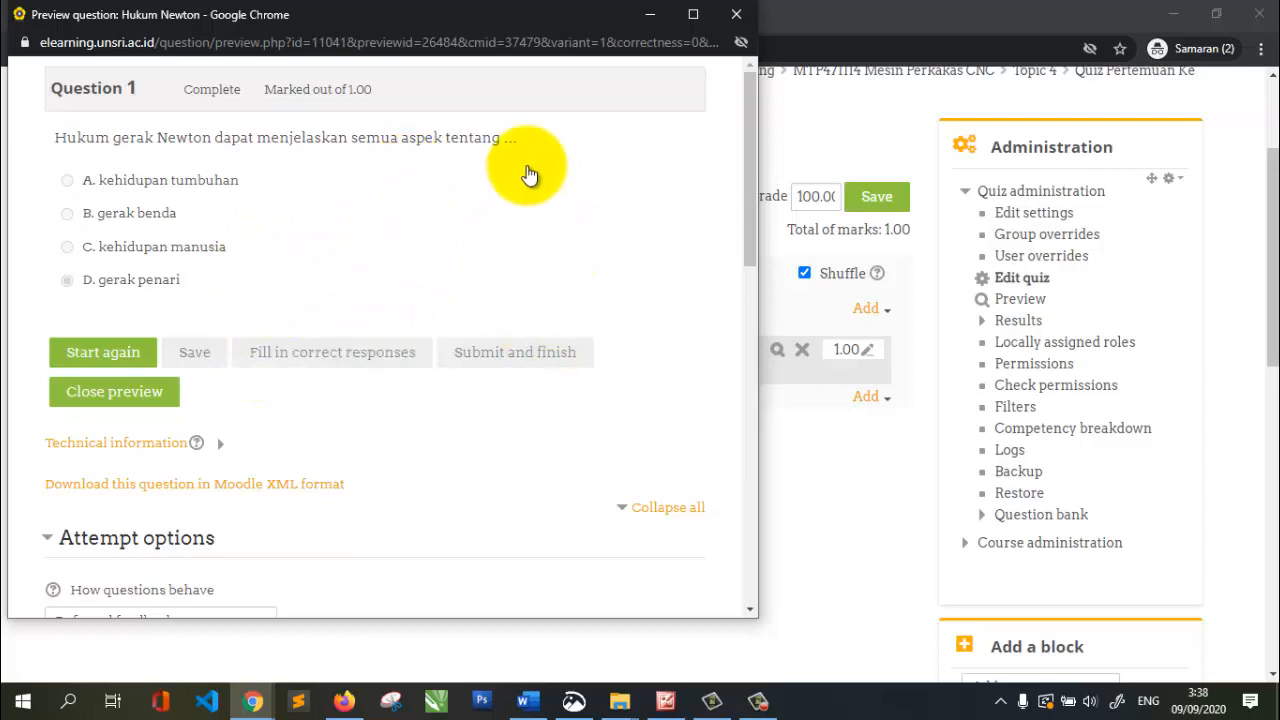
left_click(735, 16)
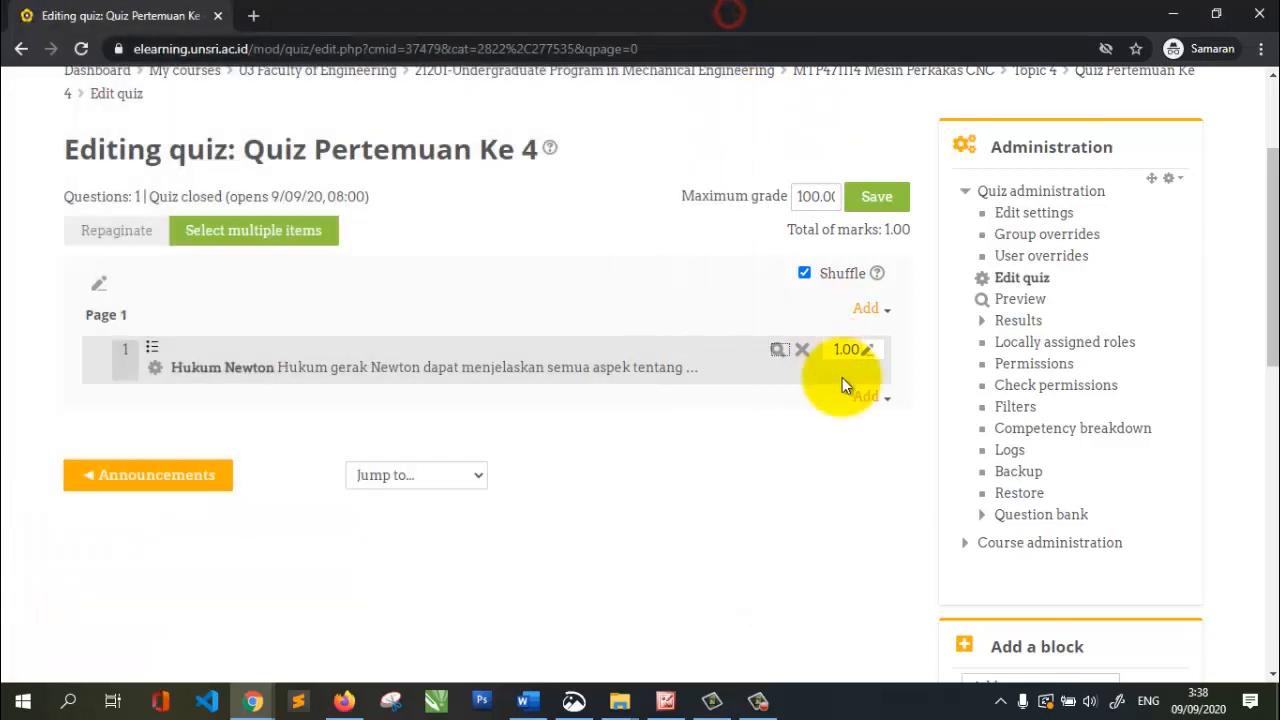
Add a new multiple choice question named "hukum newton" with the text "Peristiwa yang berhubungan dengan Hukum 1 Newton berikut adalah …"
left_click(867, 396)
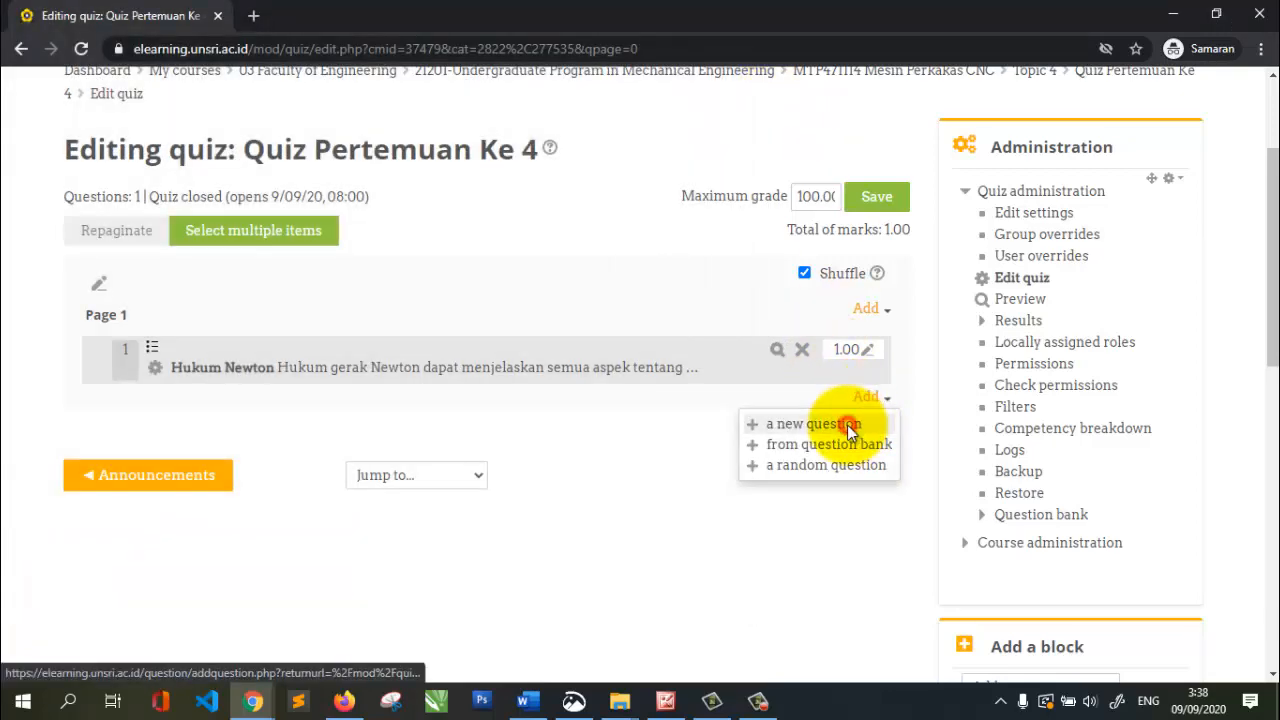
left_click(847, 425)
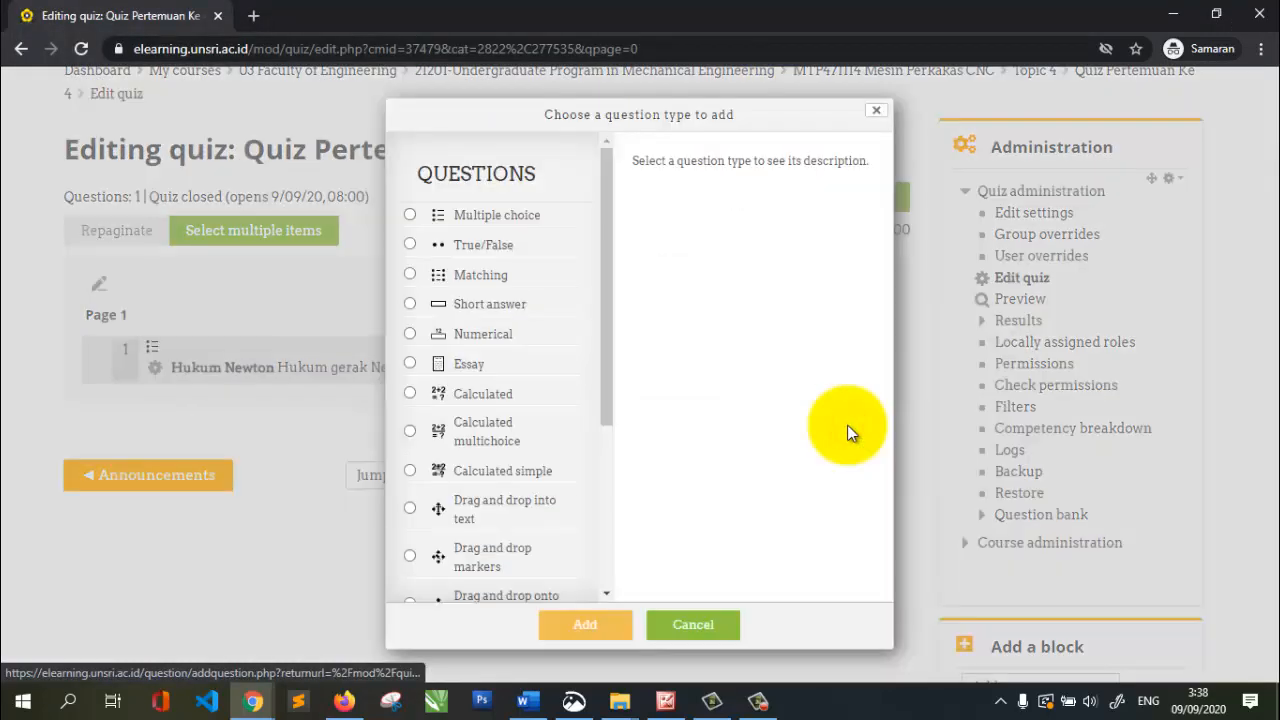
left_click(488, 216)
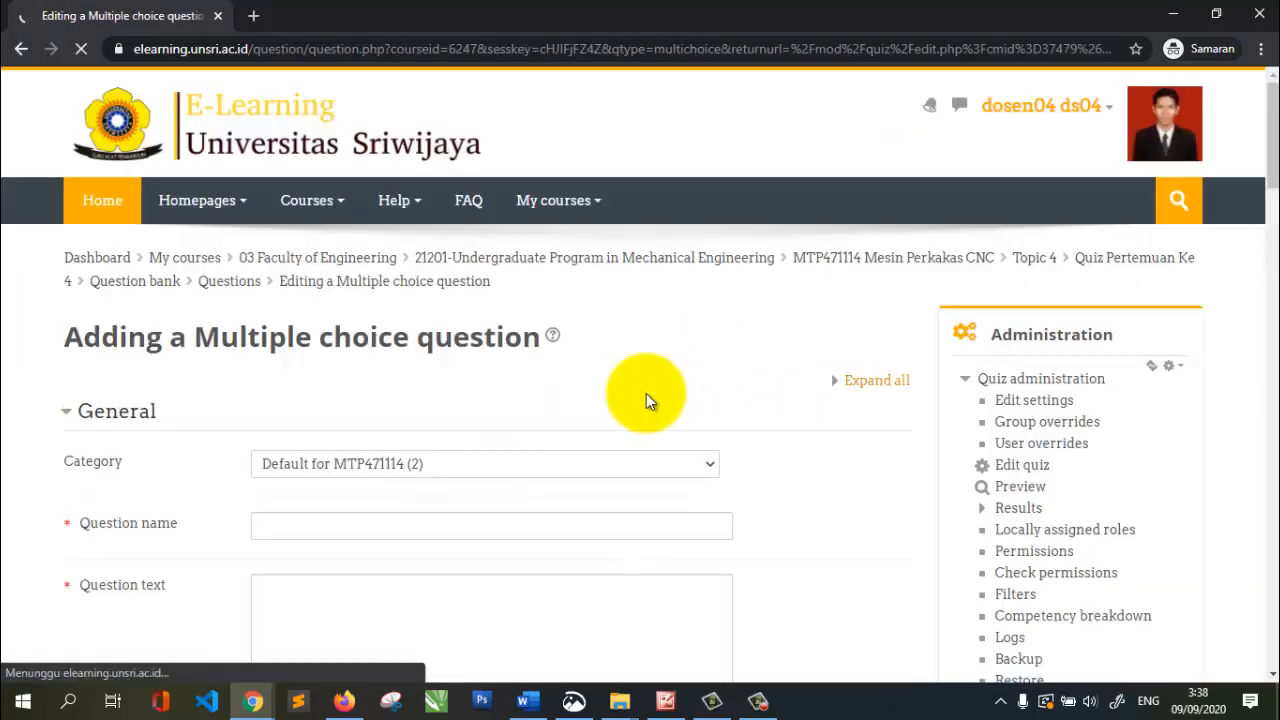
scroll(412, 481, "down", 2)
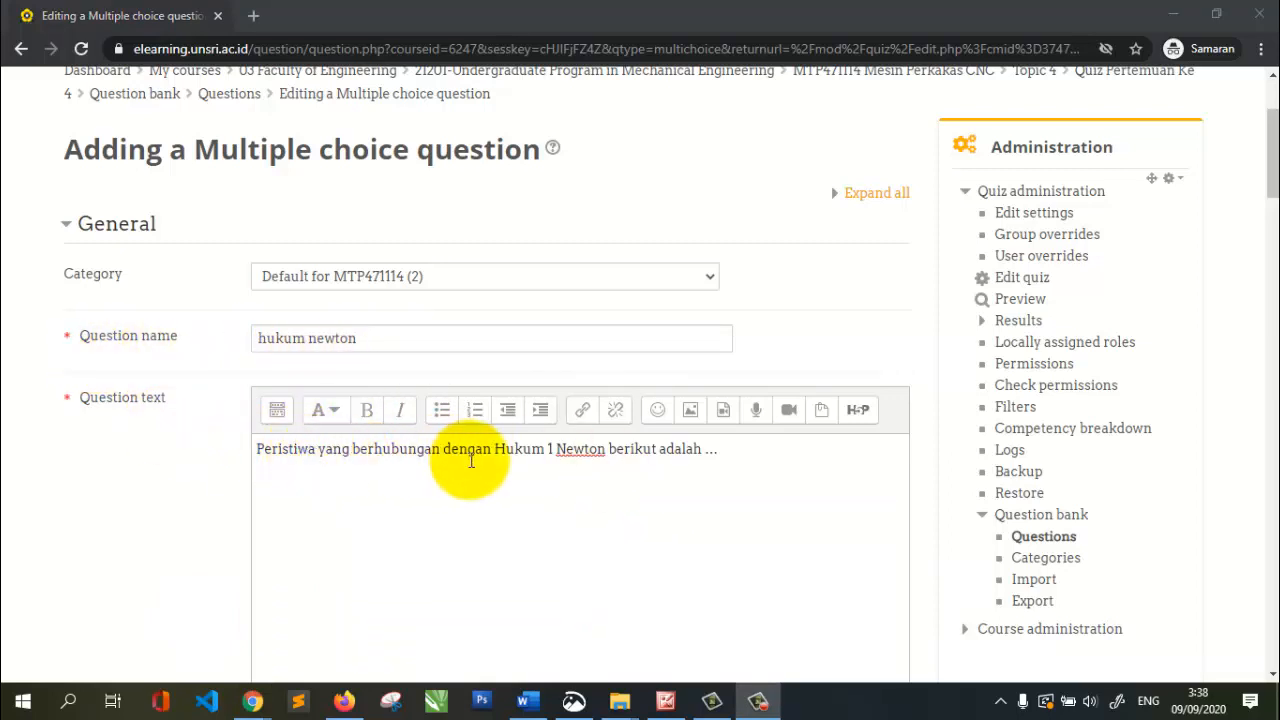
Set the new question's choice numbering to capital letters (A., B., C., ...)
scroll(465, 455, "down", 6)
scroll(440, 420, "down", 1)
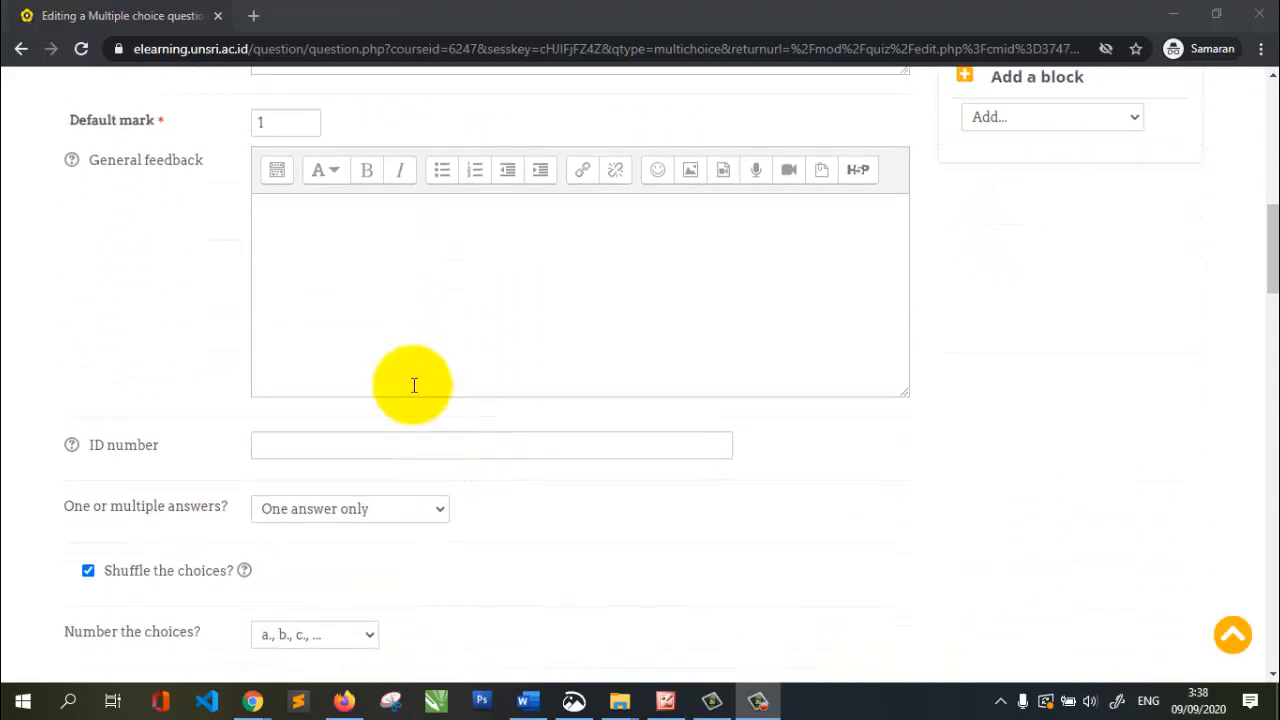
scroll(312, 180, "down", 1)
scroll(400, 230, "down", 2)
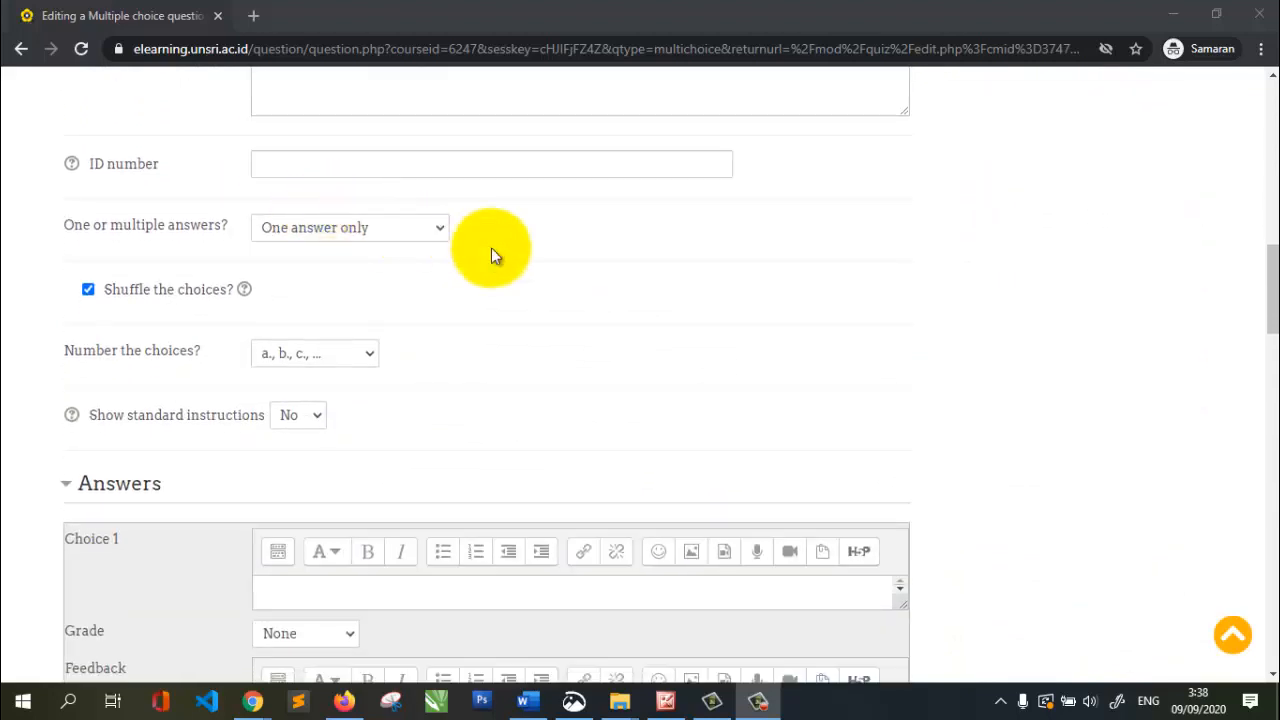
left_click(358, 353)
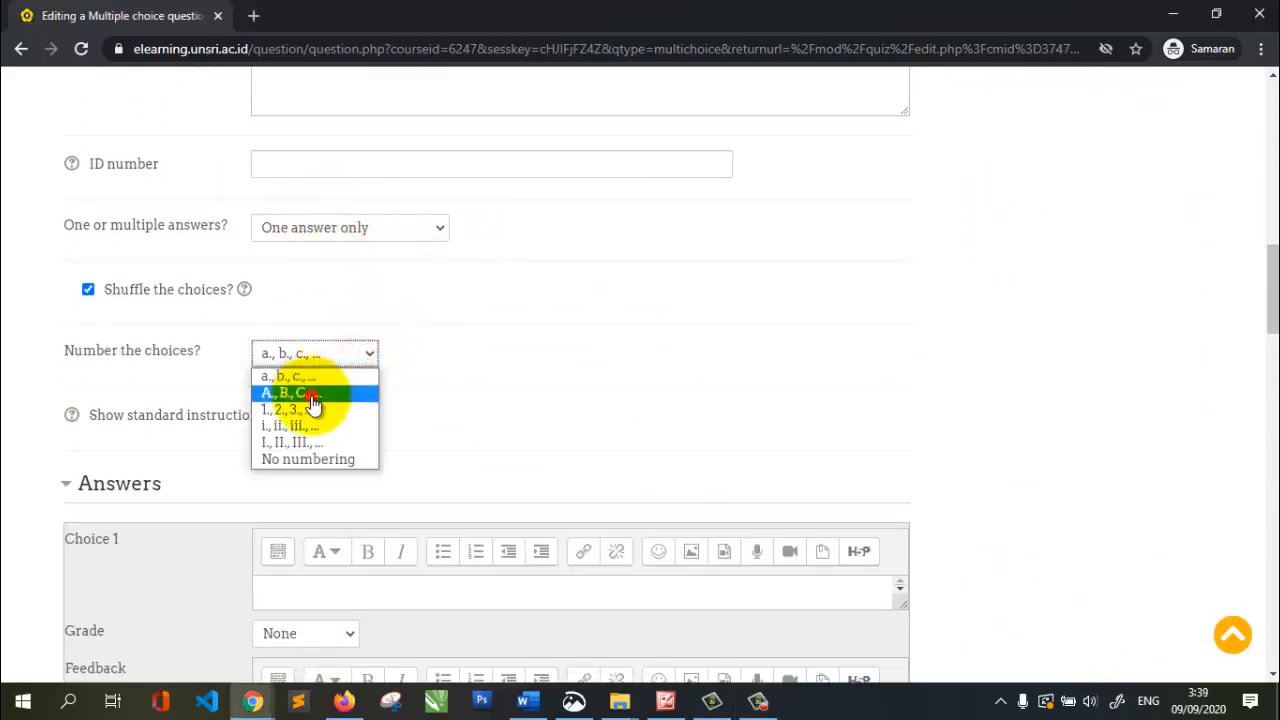
left_click(313, 393)
Enter "ketika mobil digas, badan kita terdorong ke belakang" as Choice 1 and set its grade to 100%
scroll(455, 312, "down", 1)
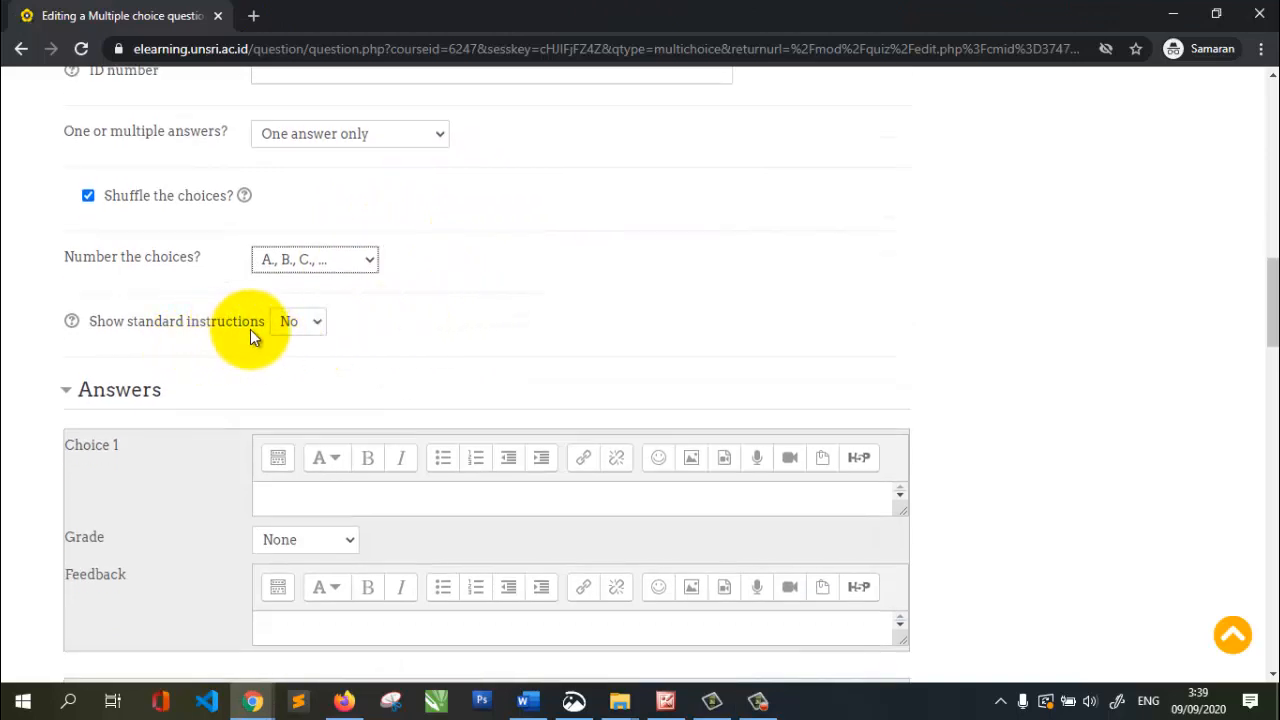
scroll(280, 320, "down", 2)
scroll(405, 292, "down", 1)
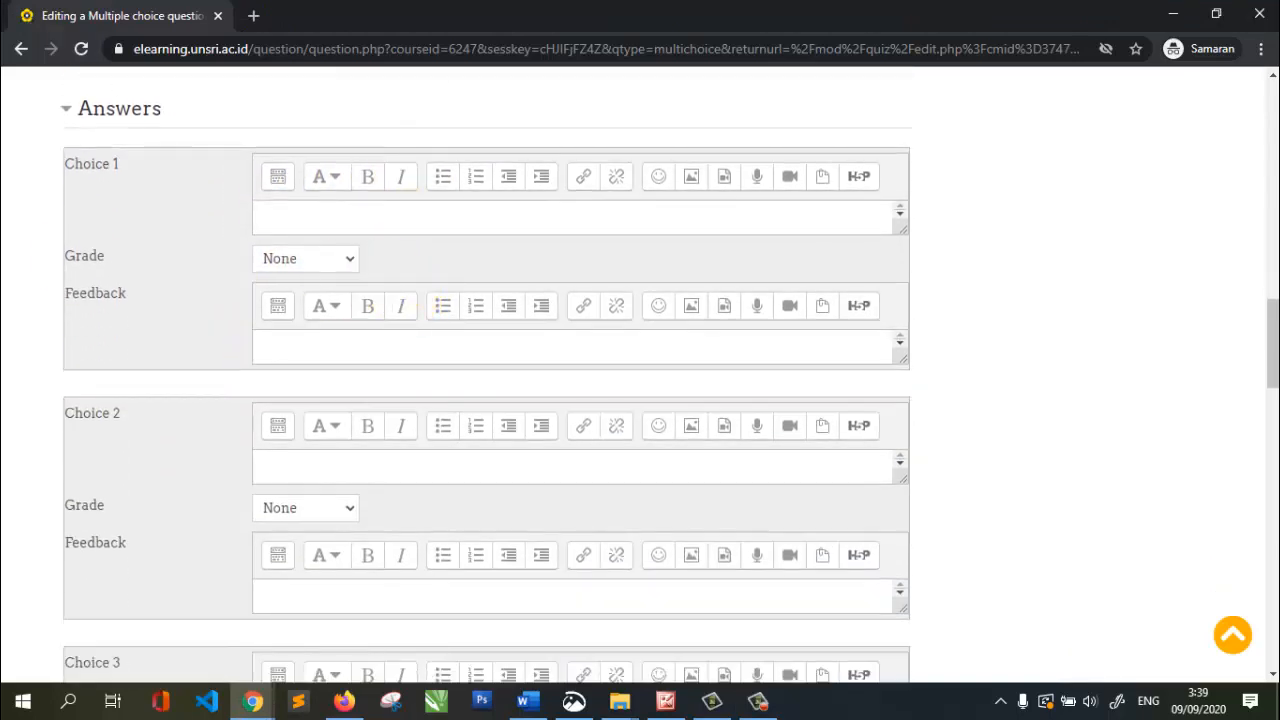
type("ketika mobil digas, badan kita terdorong ke belakang")
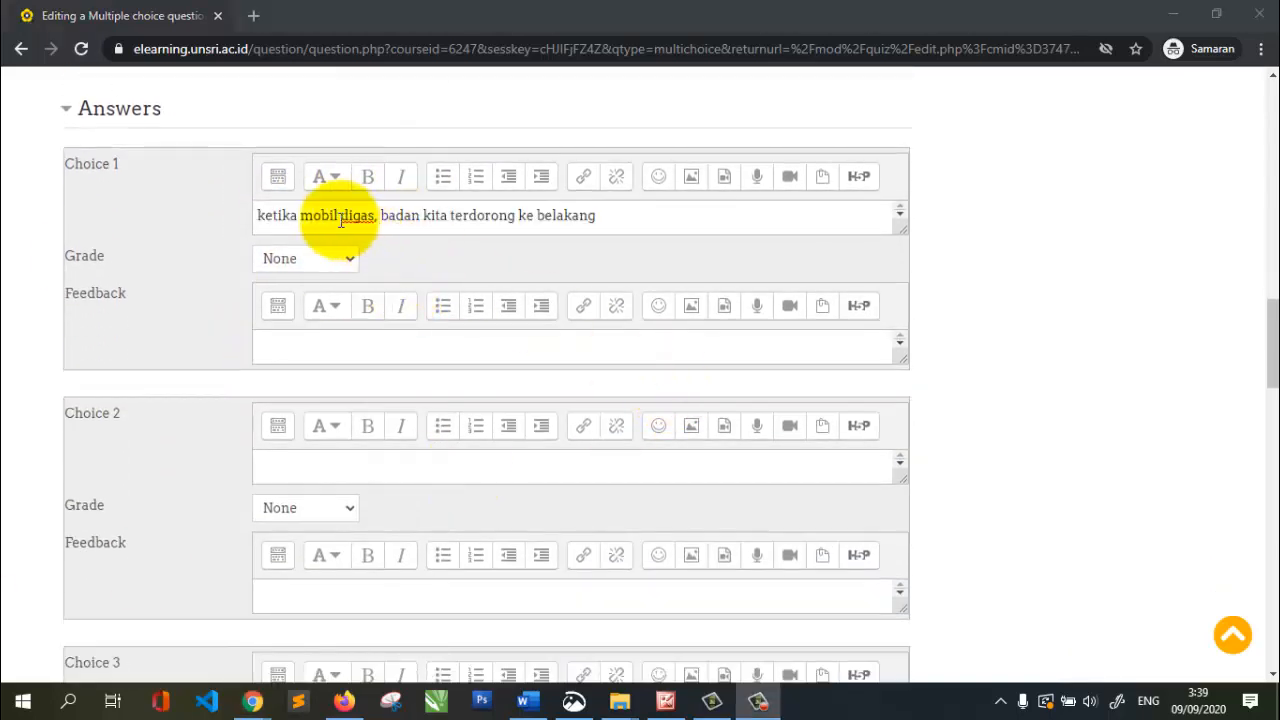
left_click(330, 259)
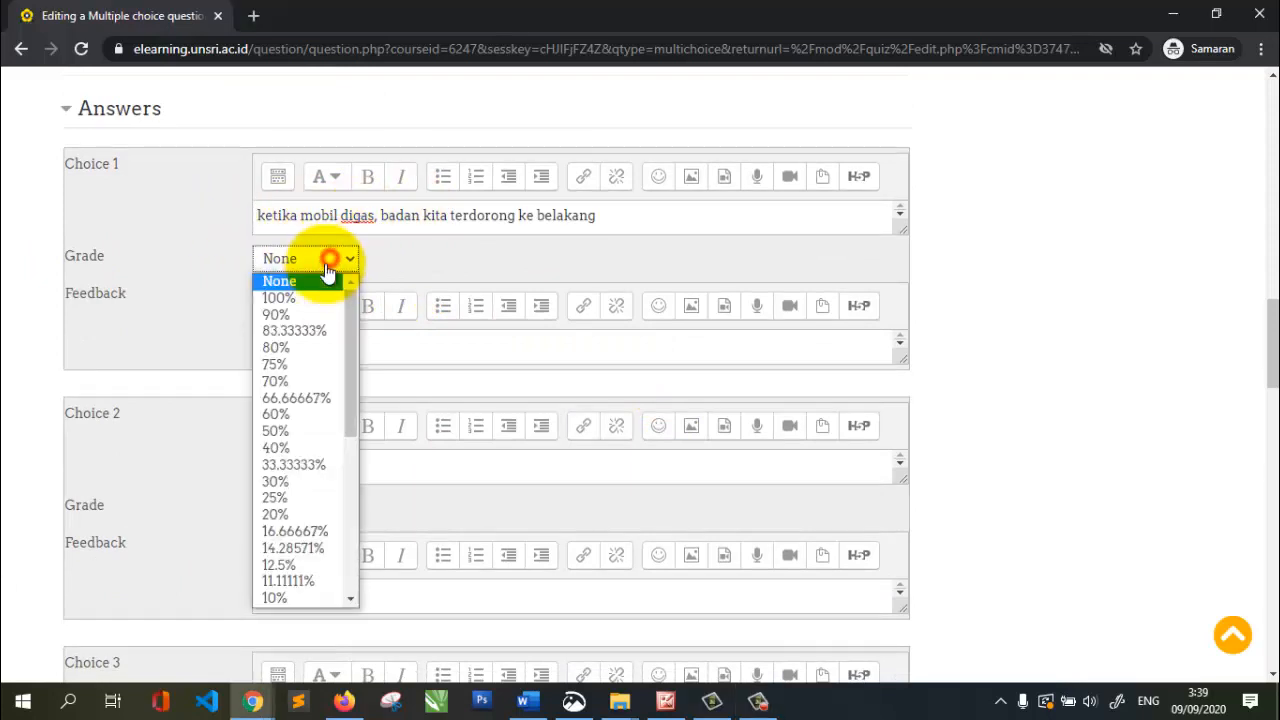
left_click(315, 300)
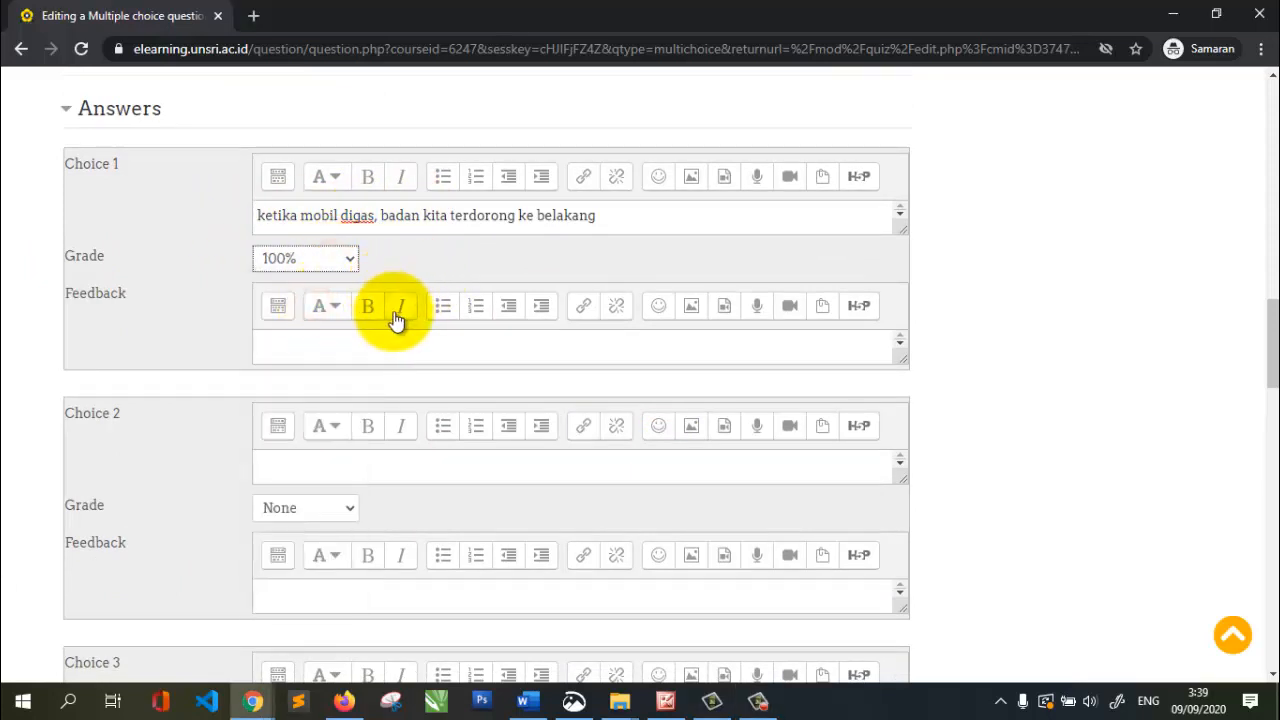
Enter Choice 1's feedback "Ketika mobil digas, badan kita terdorong ke belakang karena tubuh kita cenderung mempertahankan keadaannya semula, yaitu diam." and enlarge its box
left_click(298, 336)
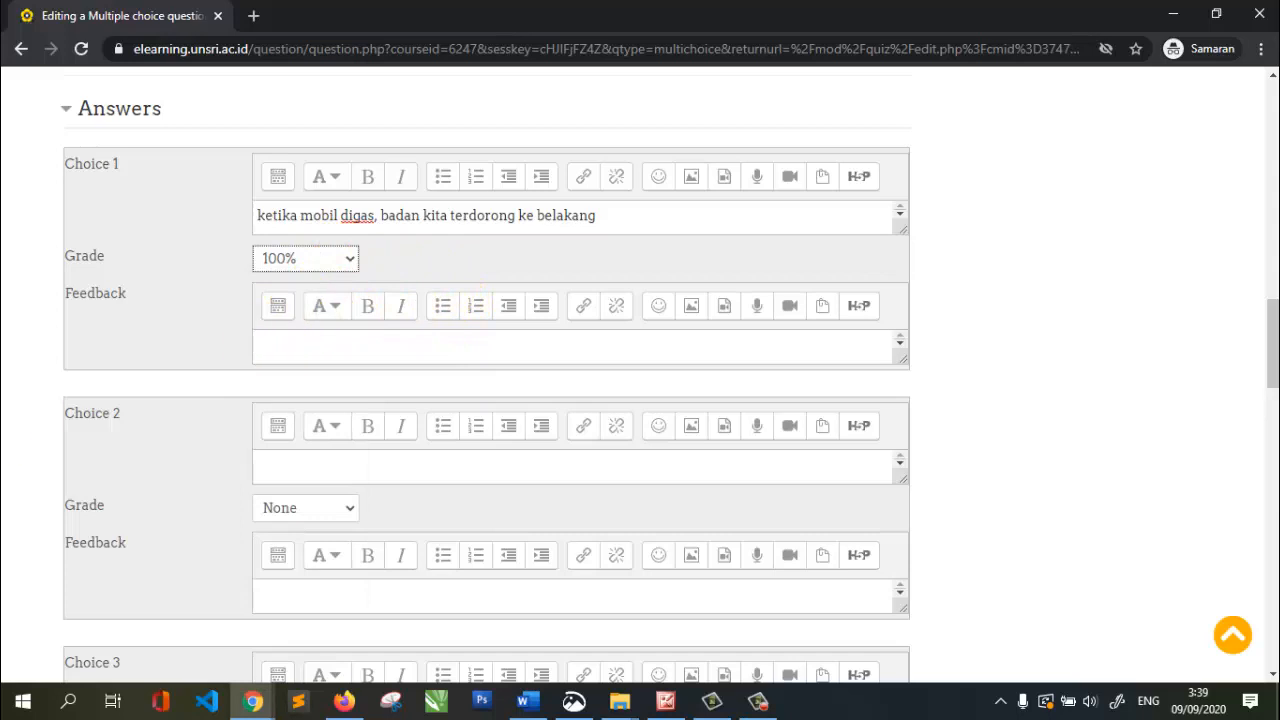
key("ctrl+v")
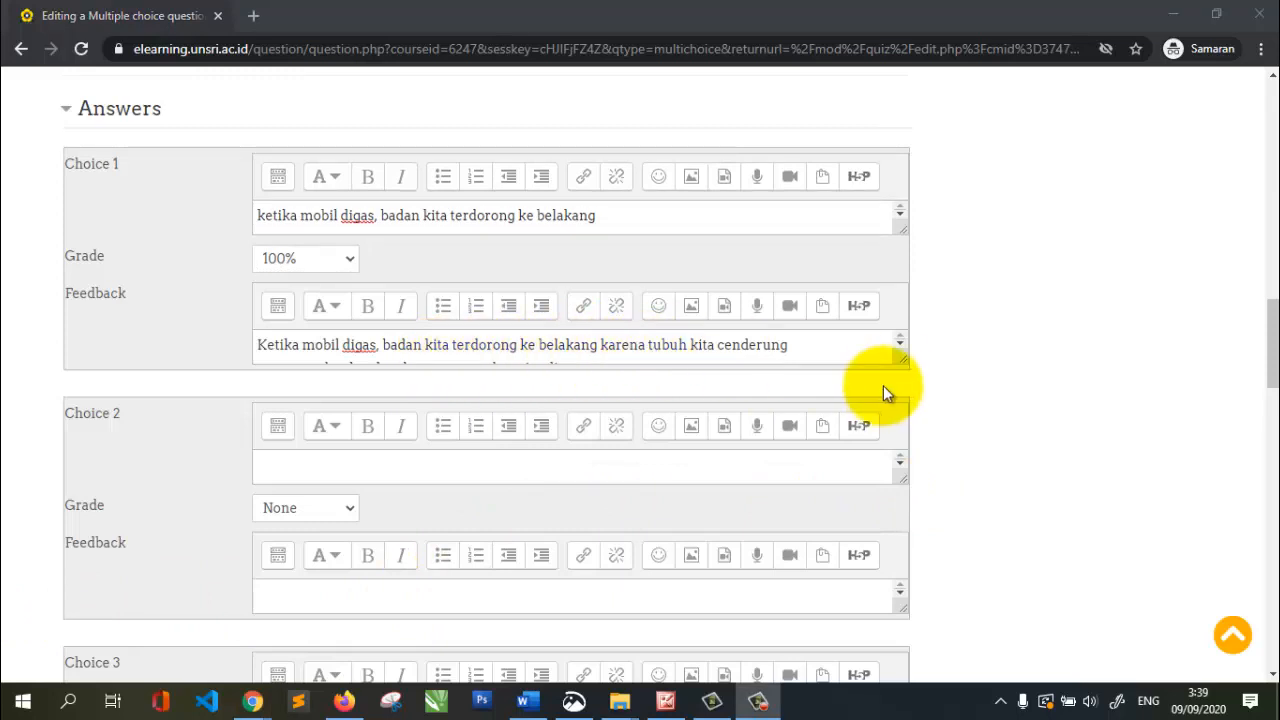
left_click_drag(903, 362, 900, 423)
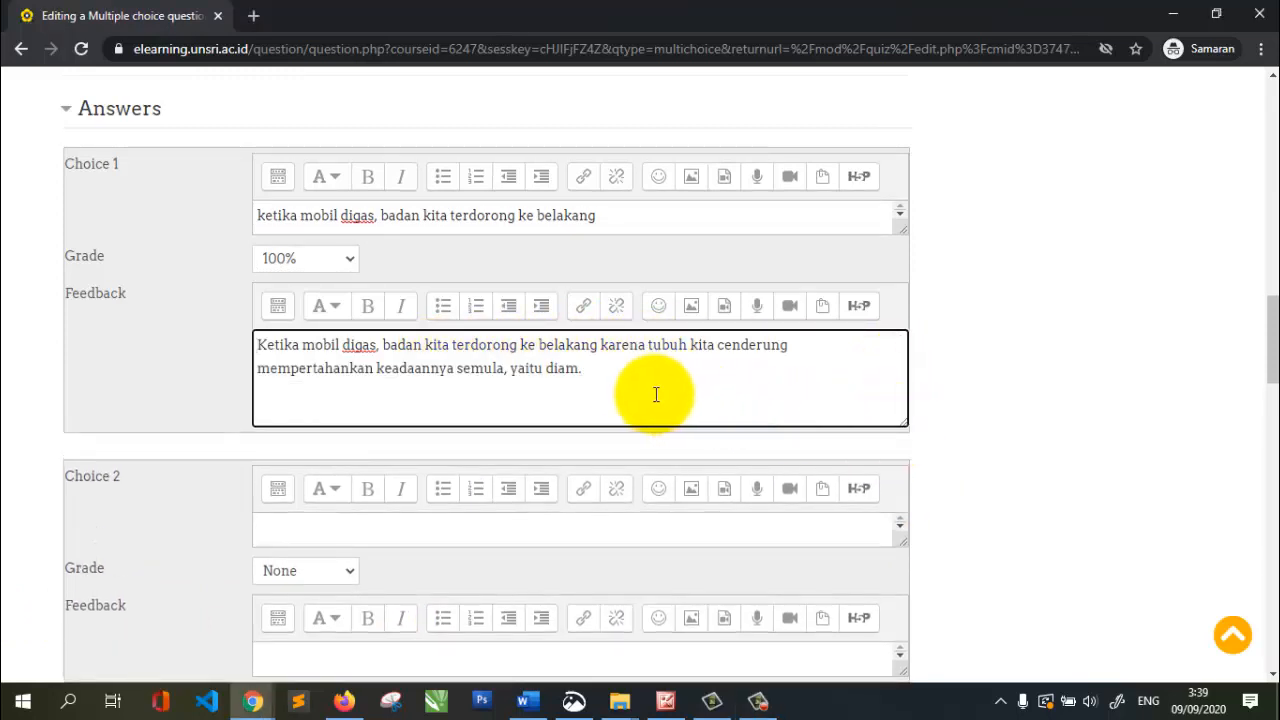
Copy Choice 1's full feedback text into Choice 2's feedback
left_click_drag(619, 371, 248, 348)
right_click(309, 358)
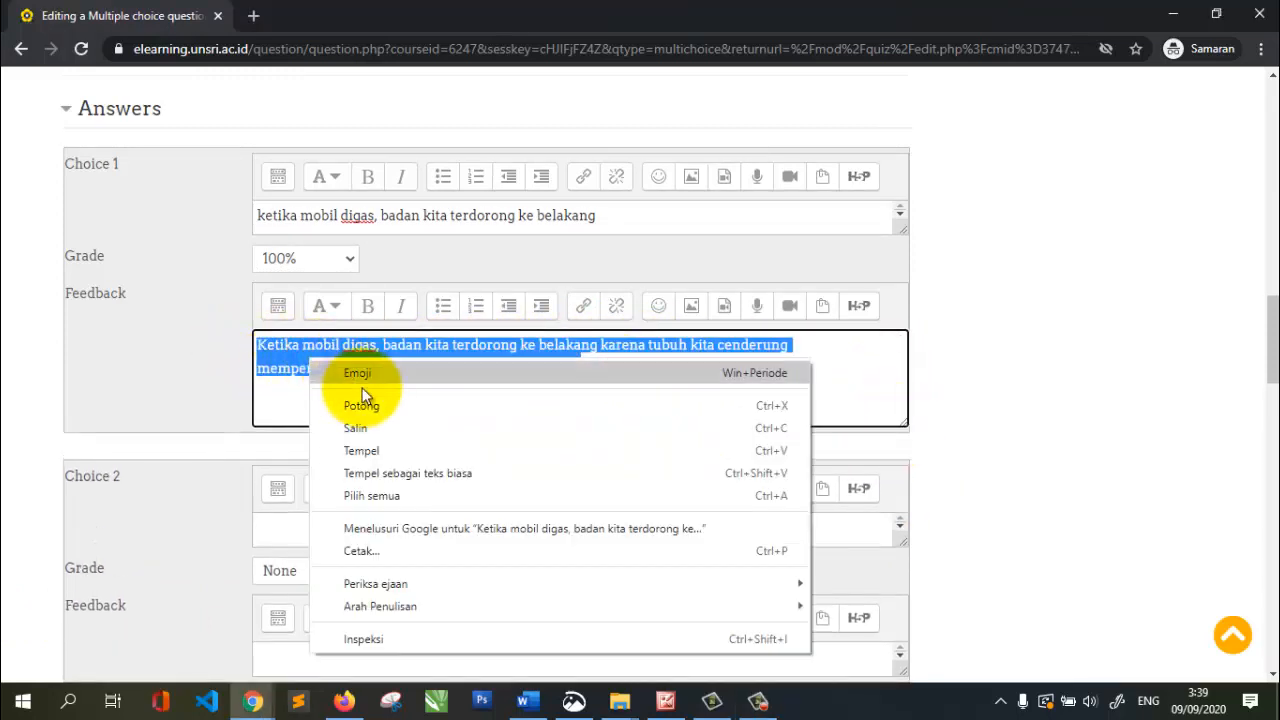
left_click(363, 435)
scroll(397, 500, "down", 2)
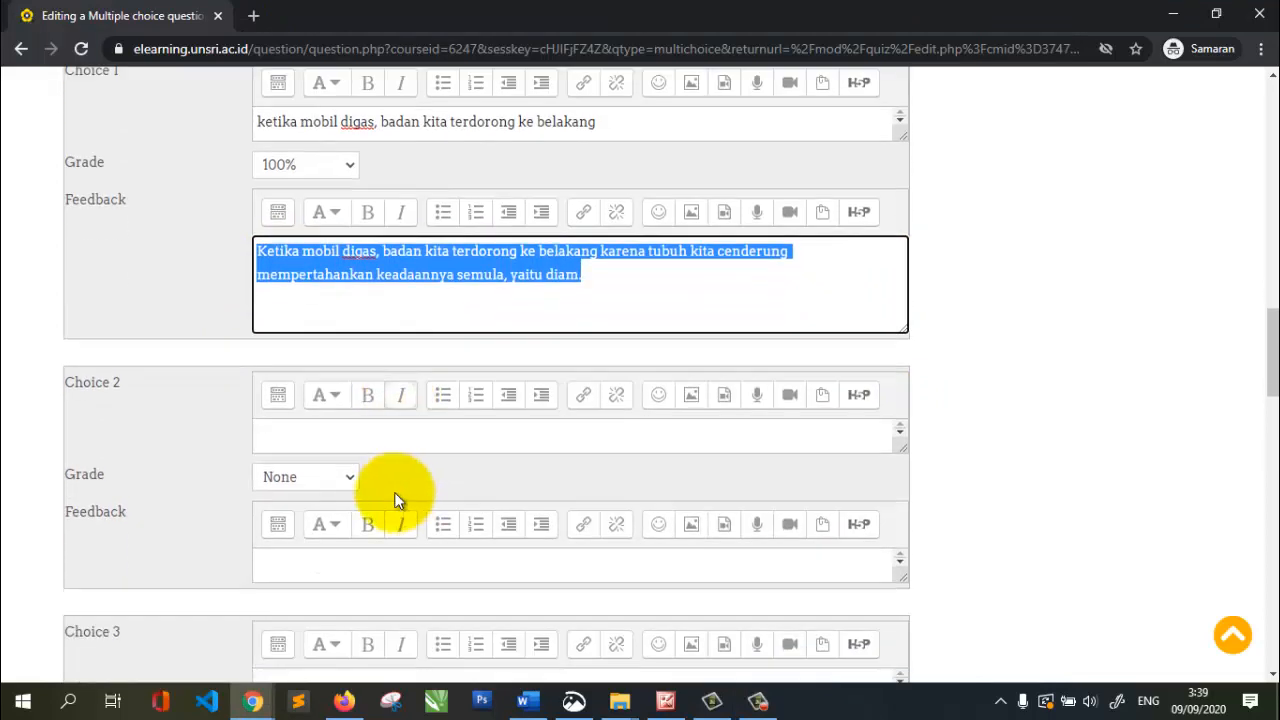
left_click(296, 572)
right_click(306, 564)
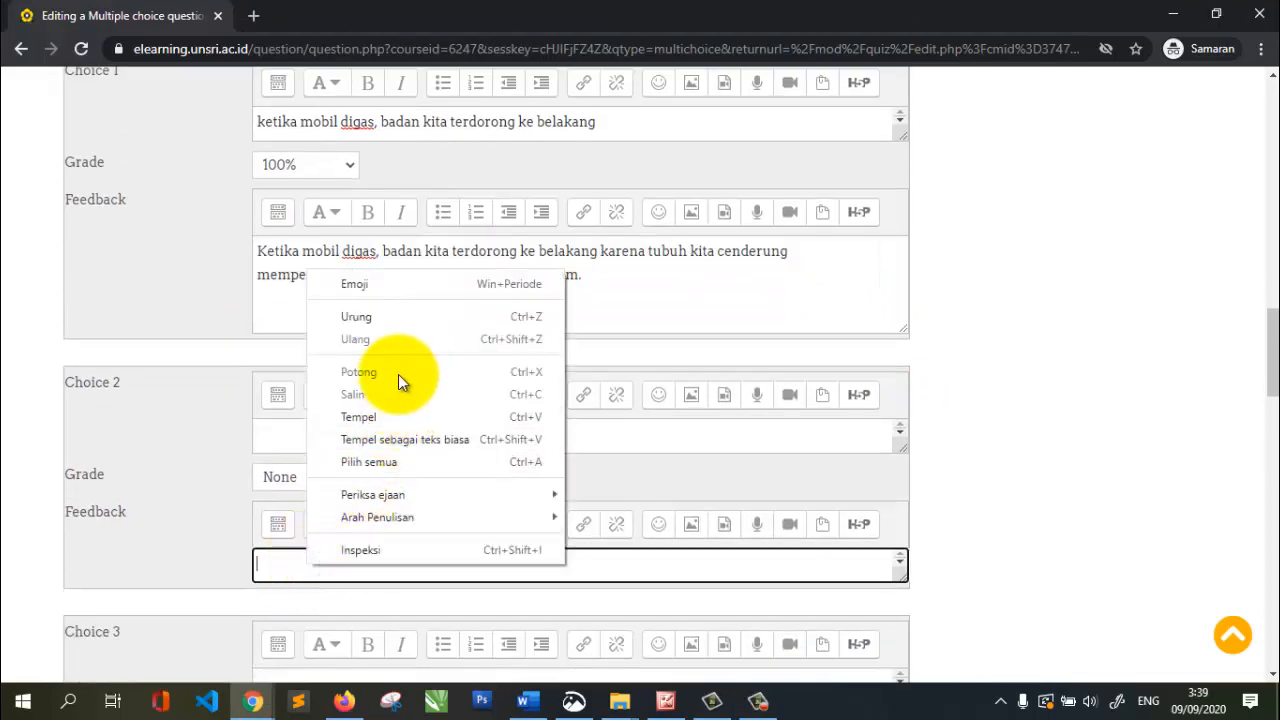
left_click(386, 418)
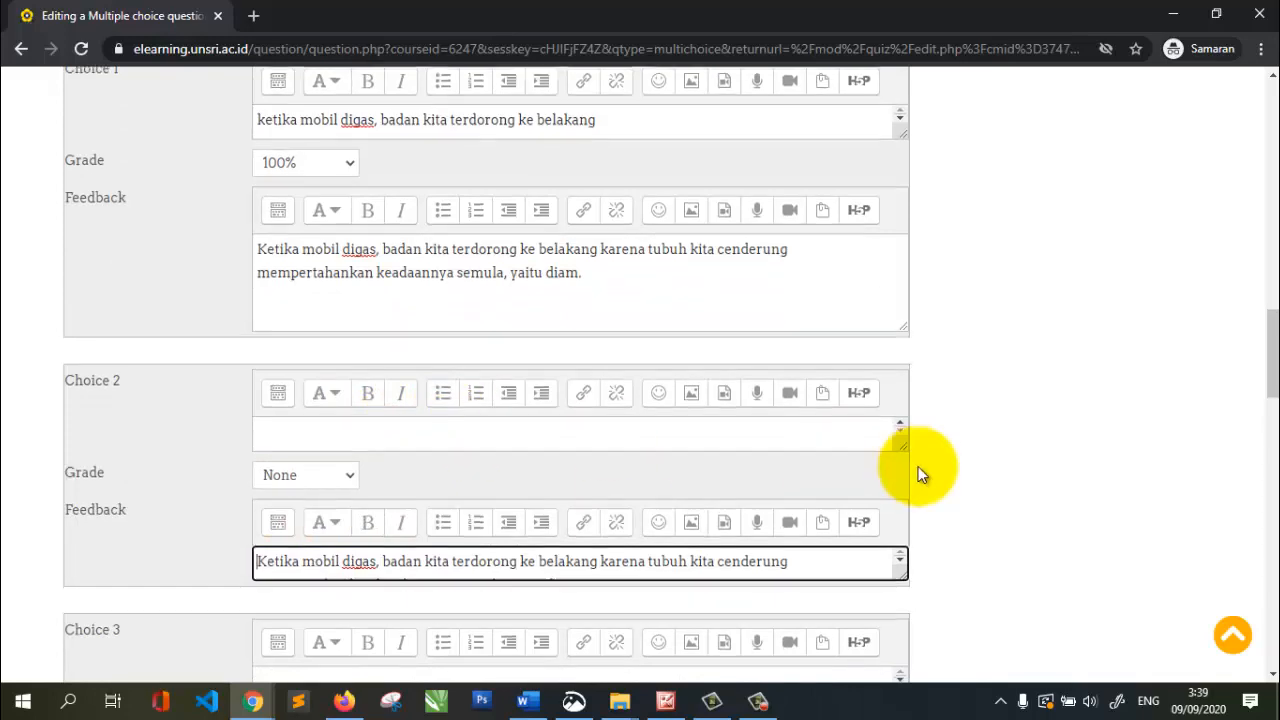
Paste the copied Choice 1 feedback into the feedback of Choice 3 and Choice 4
scroll(918, 466, "down", 2)
left_click(286, 625)
right_click(286, 625)
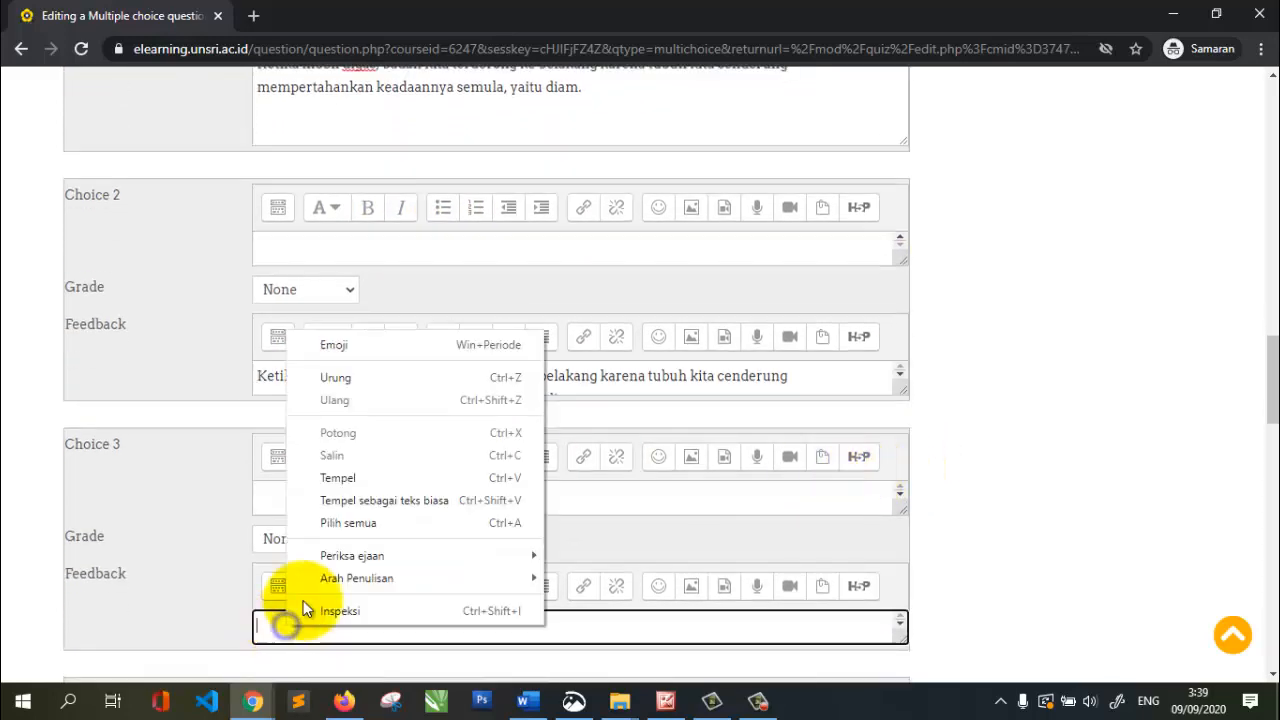
left_click(352, 483)
scroll(923, 520, "down", 4)
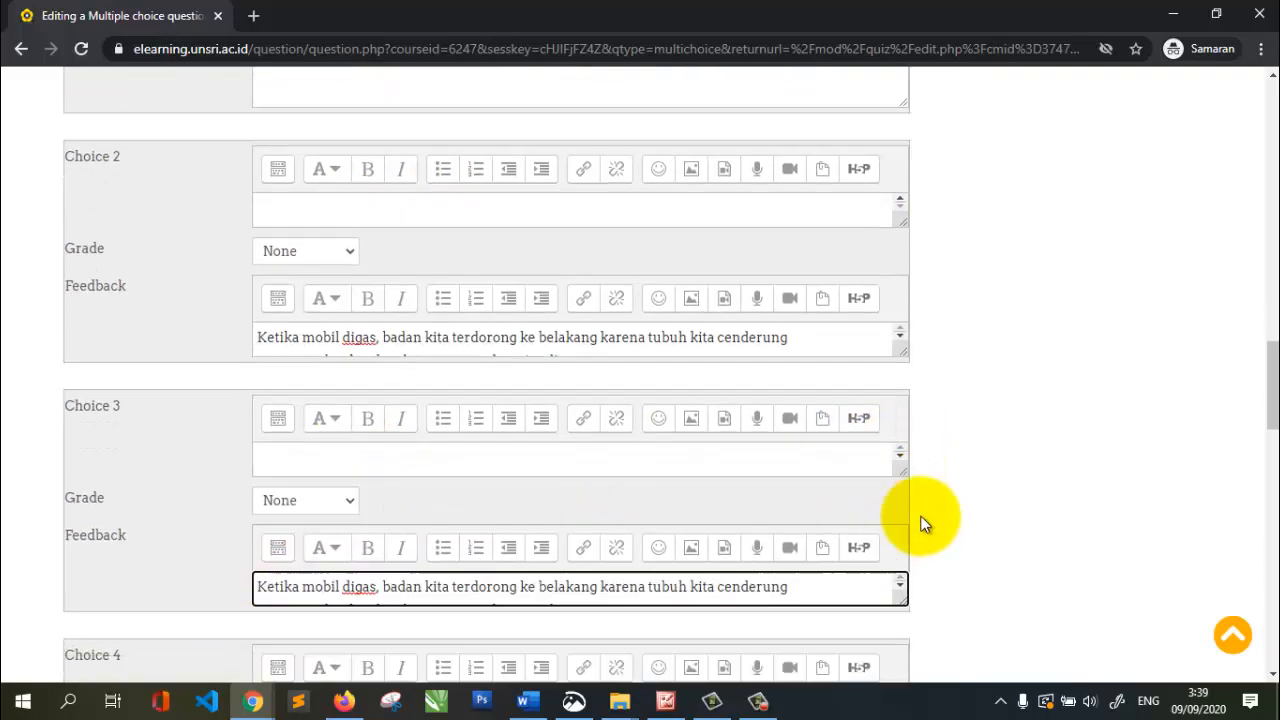
left_click(310, 503)
right_click(310, 503)
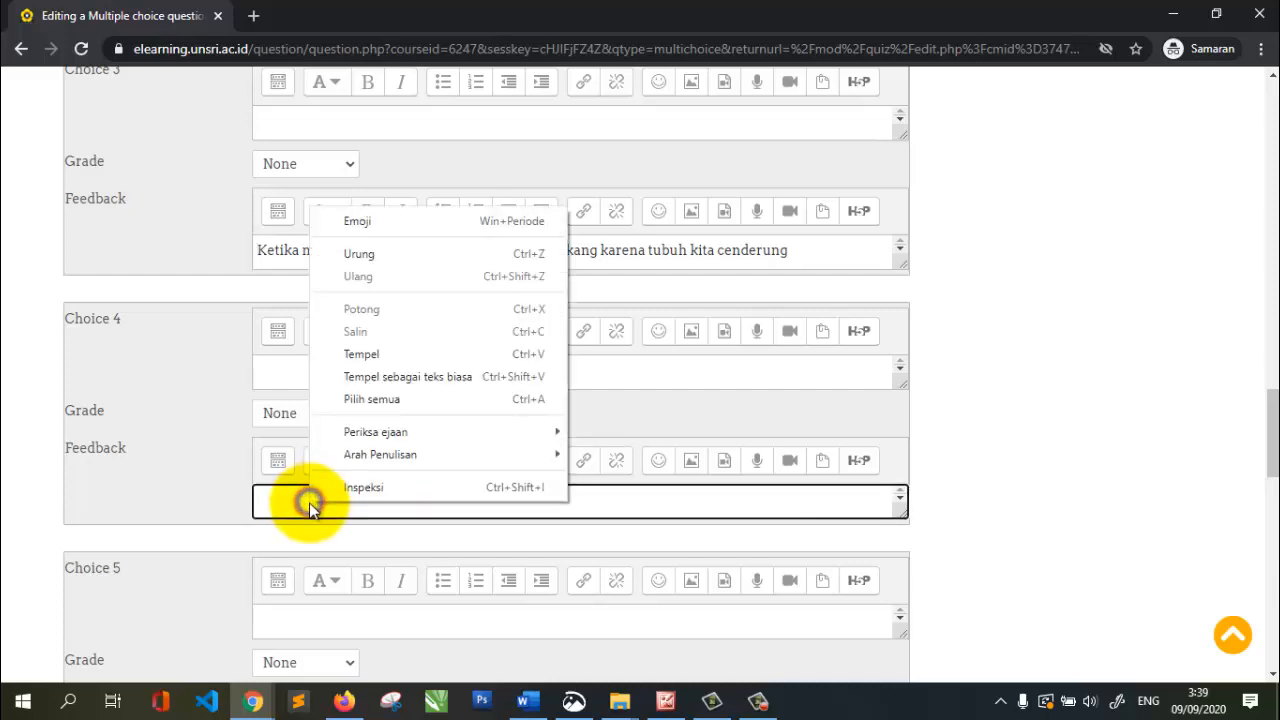
left_click(402, 354)
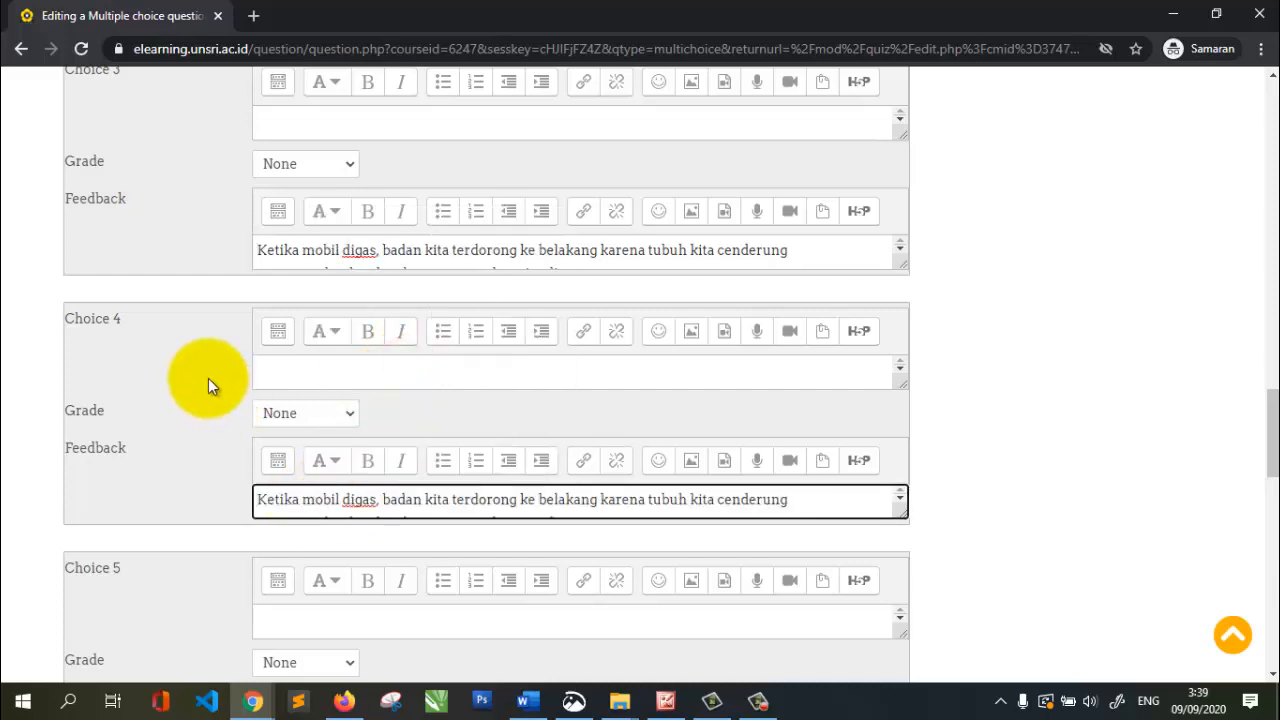
Enter "penerjun payung bergerak ke bawah" as the answer text of Choice 2
scroll(248, 372, "up", 1)
scroll(471, 405, "up", 5)
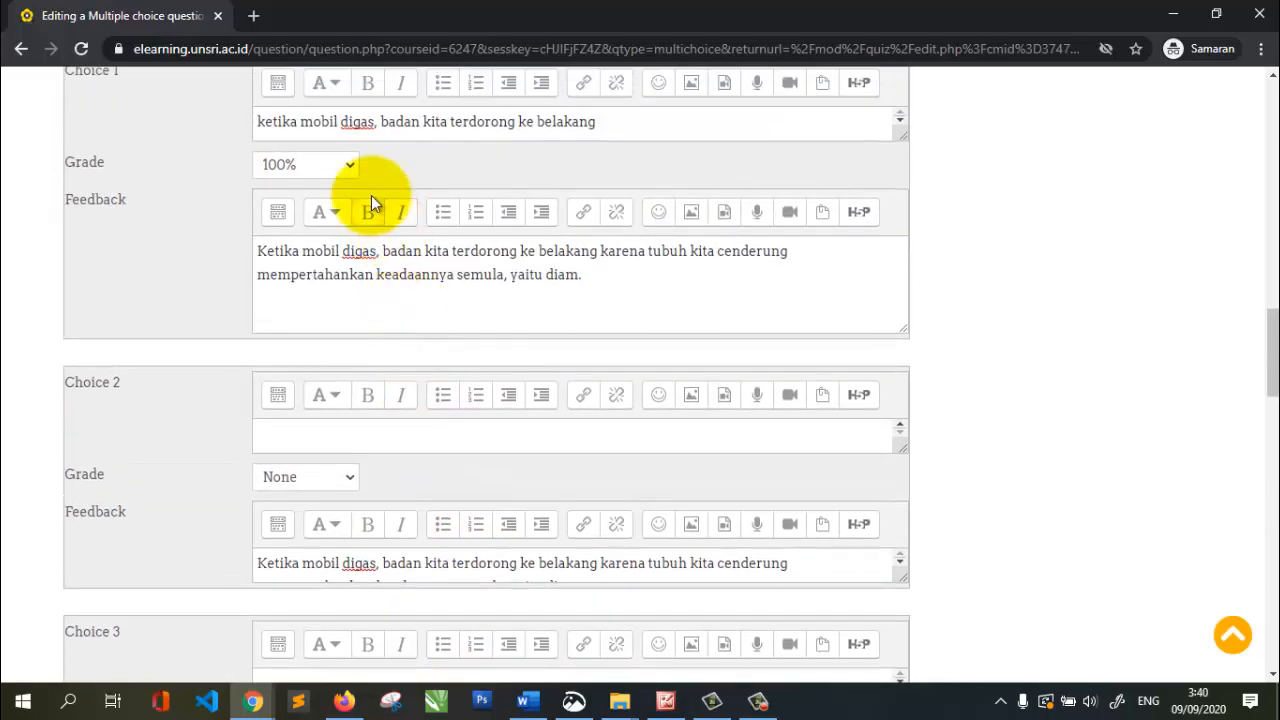
scroll(420, 240, "up", 2)
scroll(400, 350, "down", 2)
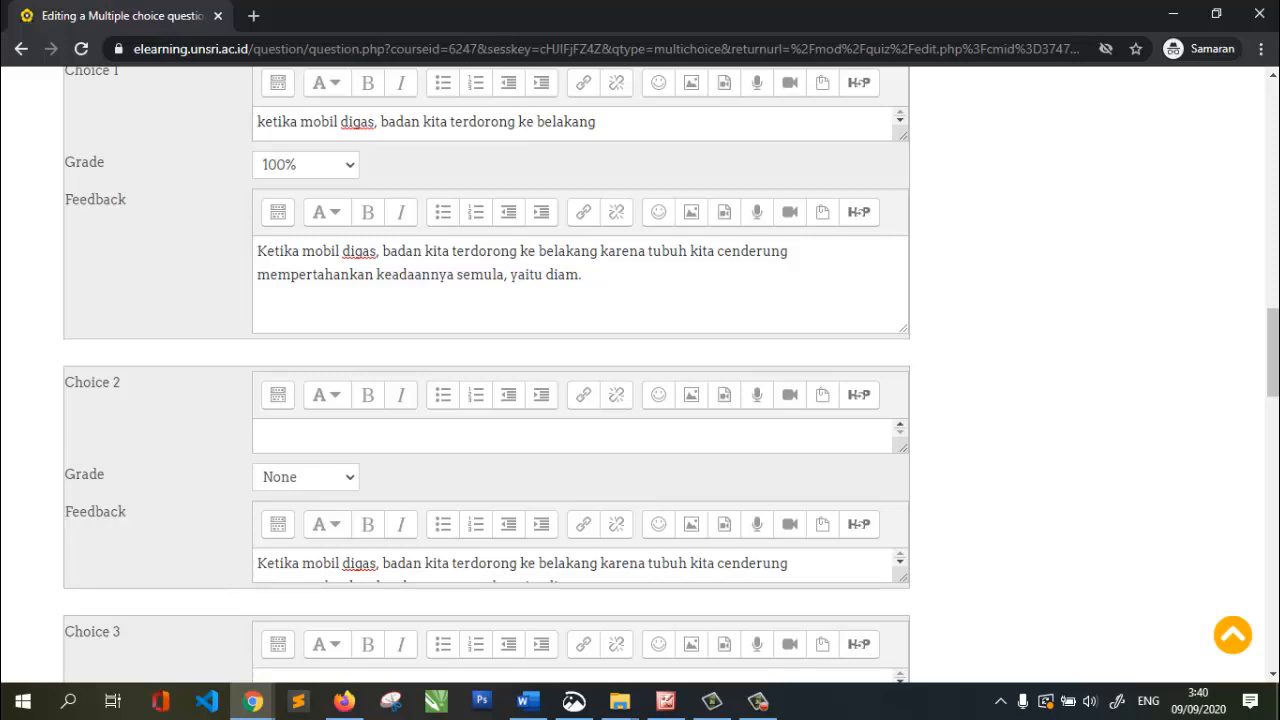
key("alt+Tab")
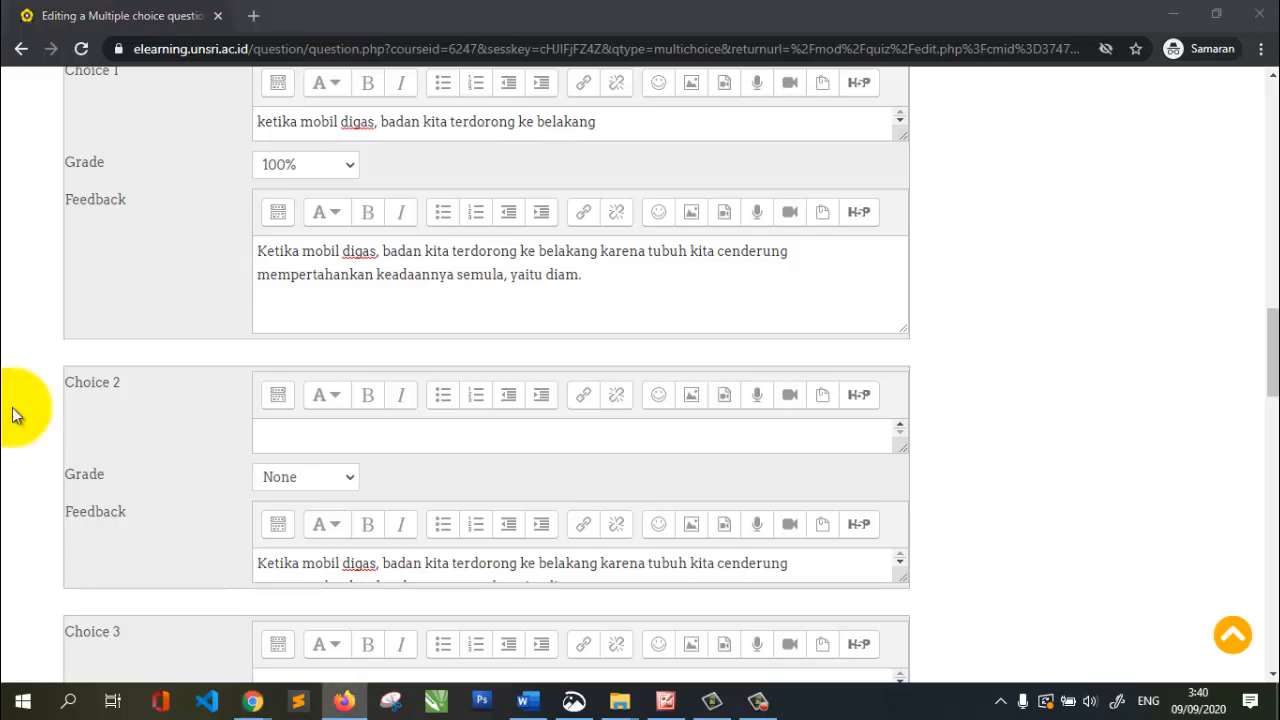
left_click(350, 436)
key("ctrl+v")
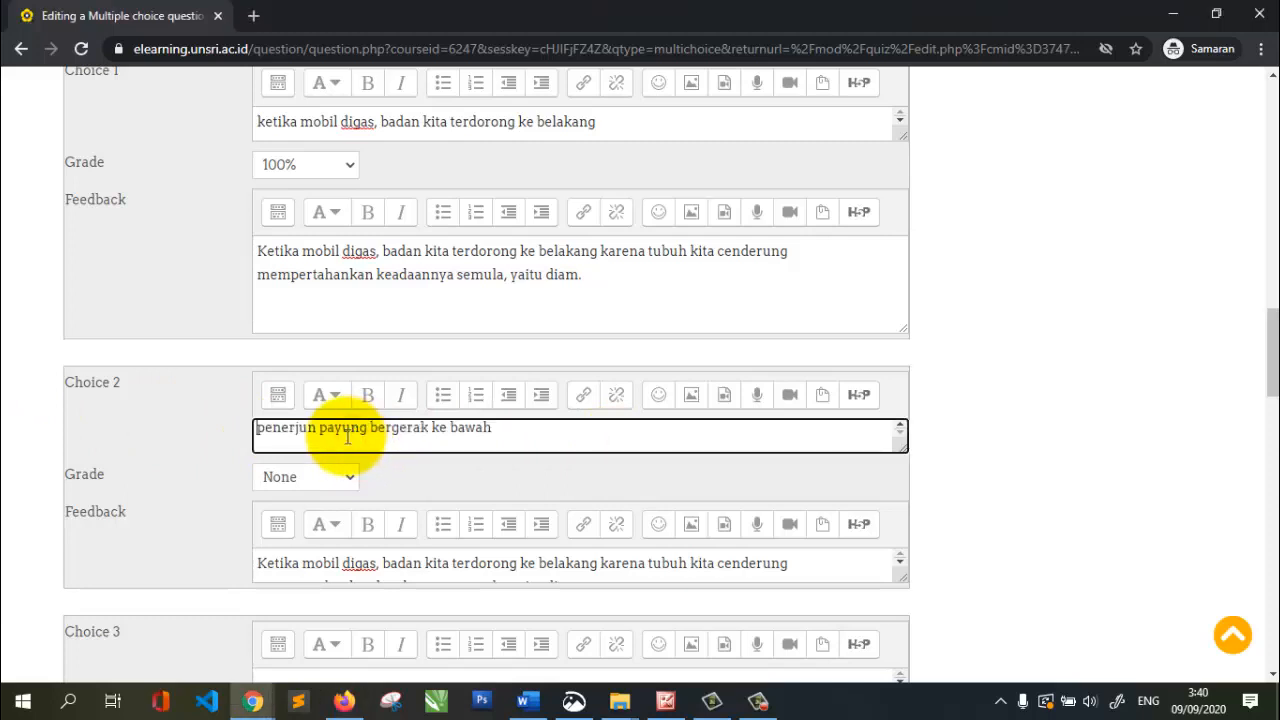
Enter "sebuah mobil direm sehingga menjadi berhenti" as the answer text of Choice 3
scroll(329, 443, "down", 3)
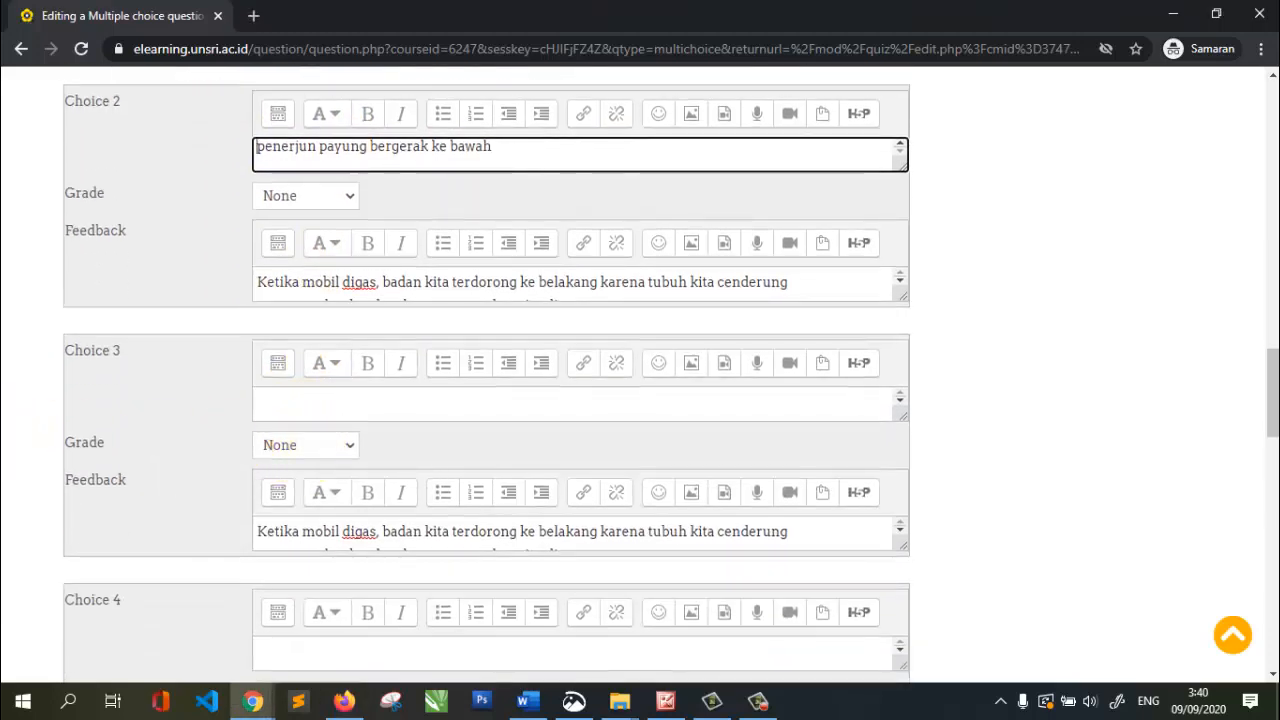
key("alt+Tab")
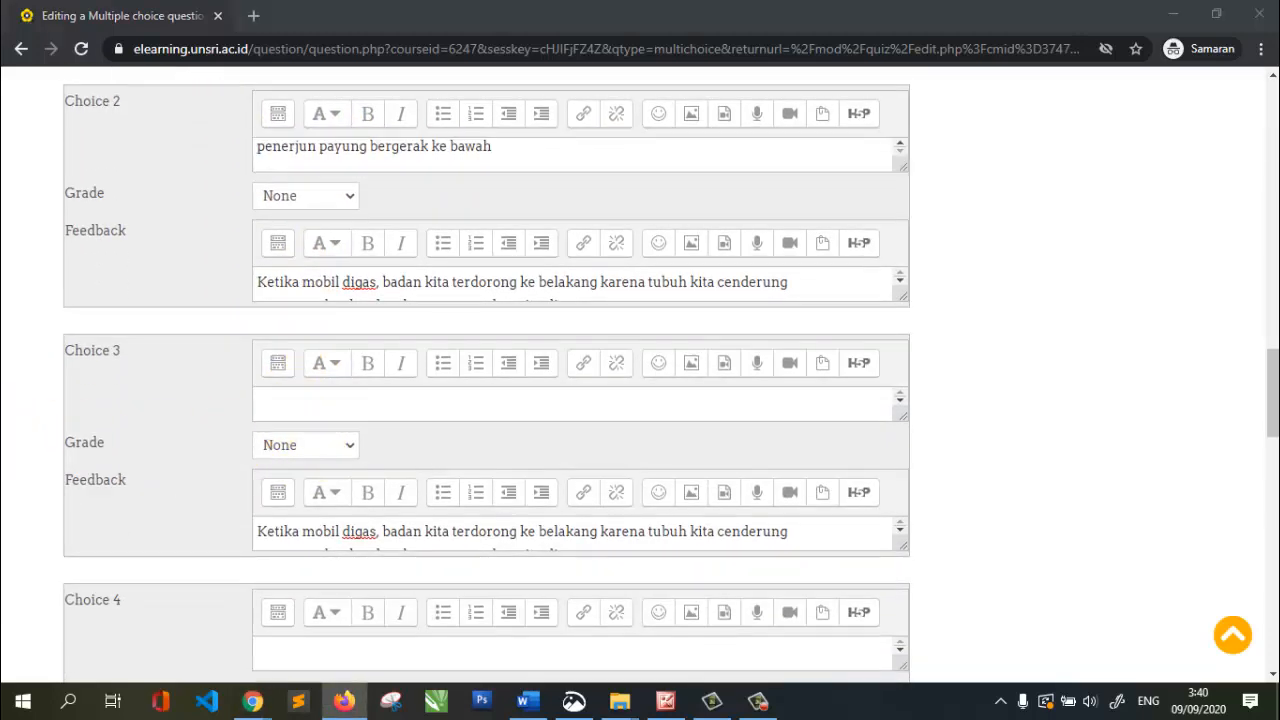
left_click(314, 403)
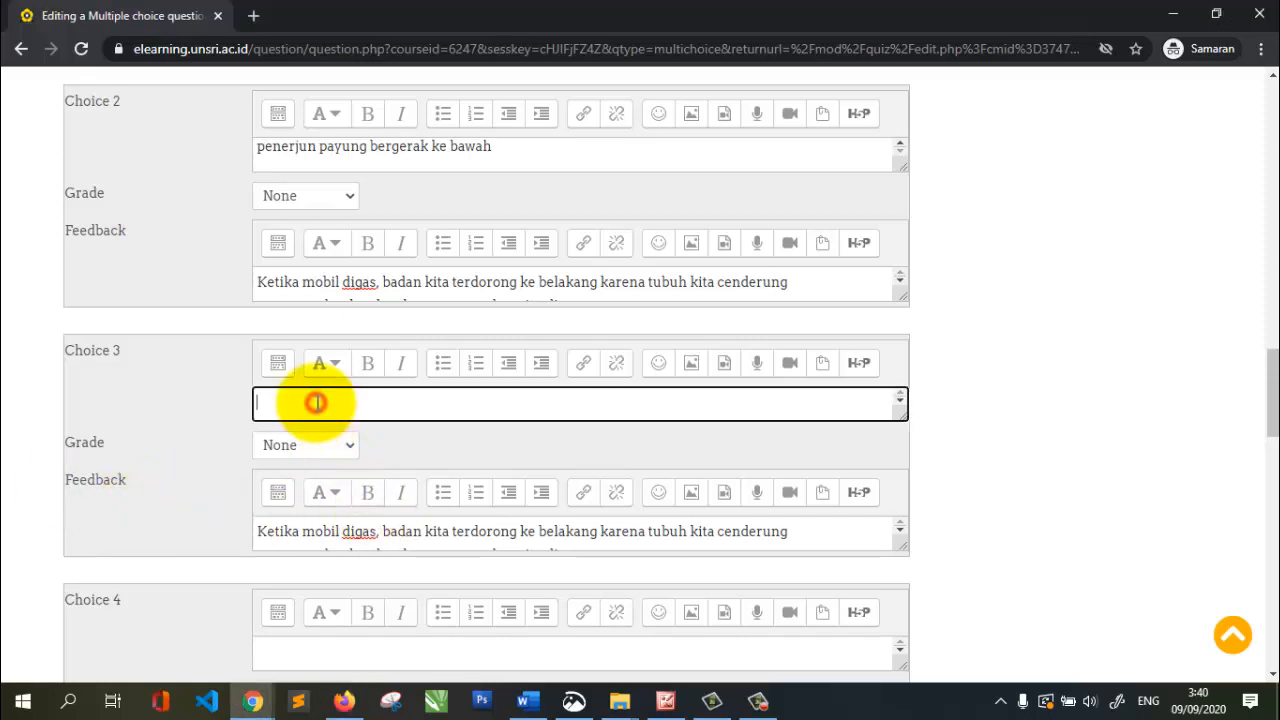
key("ctrl+v")
Enter "berat astronot di bulan lebih kecil daripada beratnya di bumi" as the answer text of Choice 4
scroll(316, 453, "down", 3)
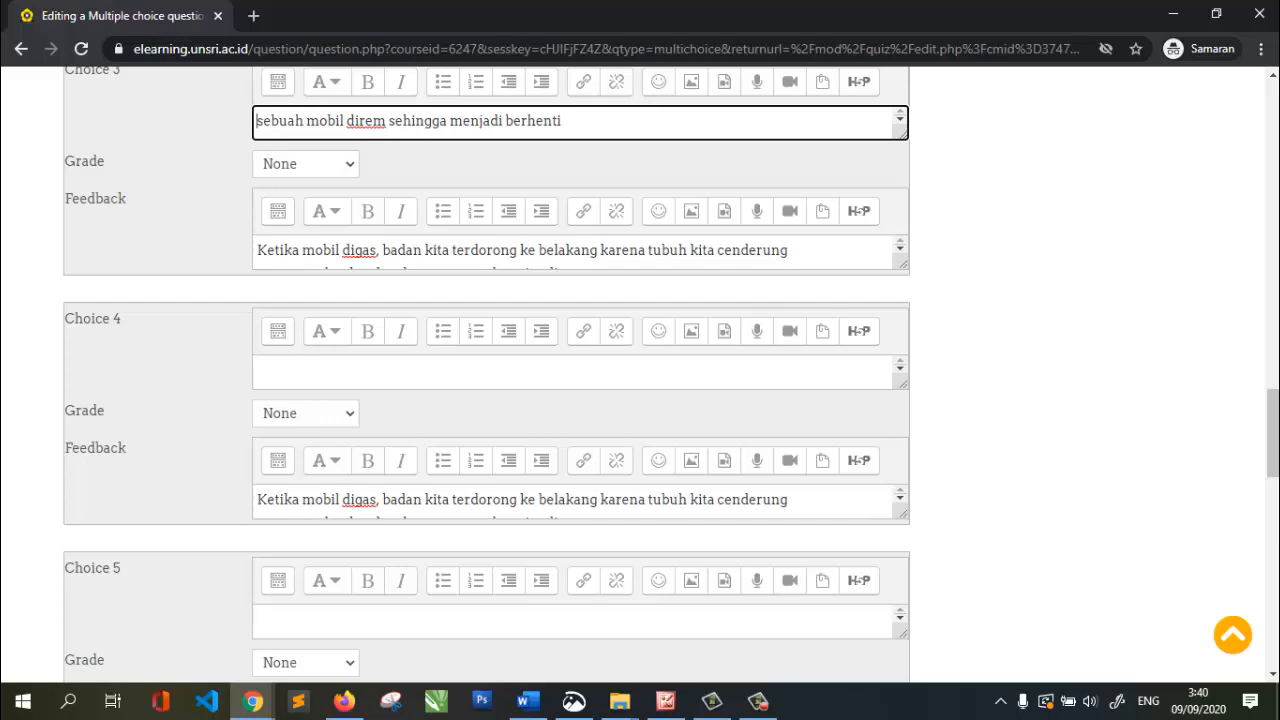
key("alt+Tab")
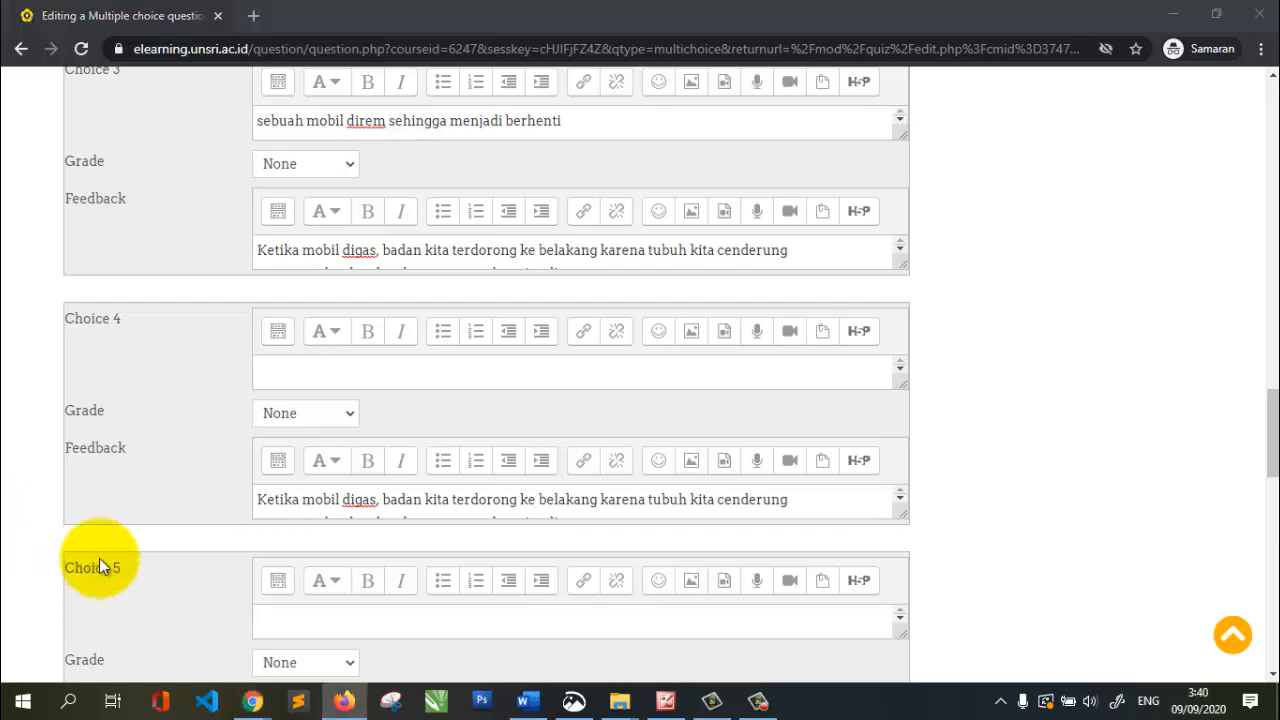
left_click(324, 373)
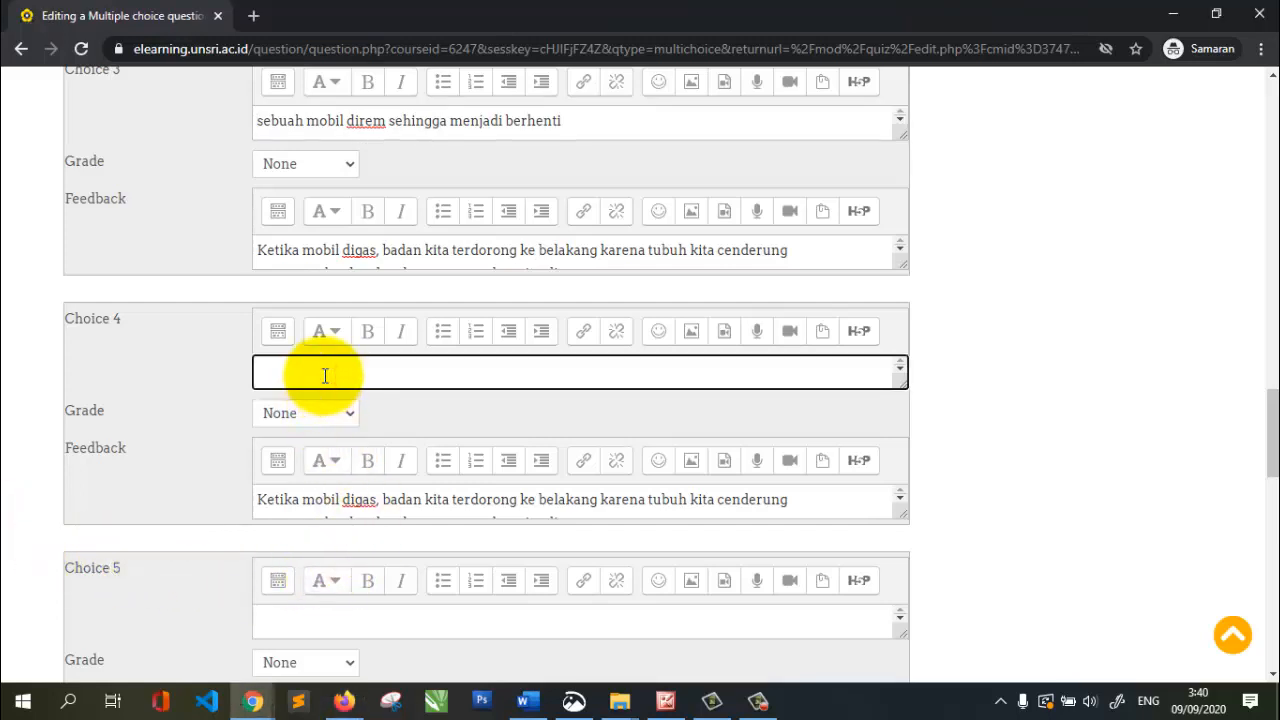
key("ctrl+v")
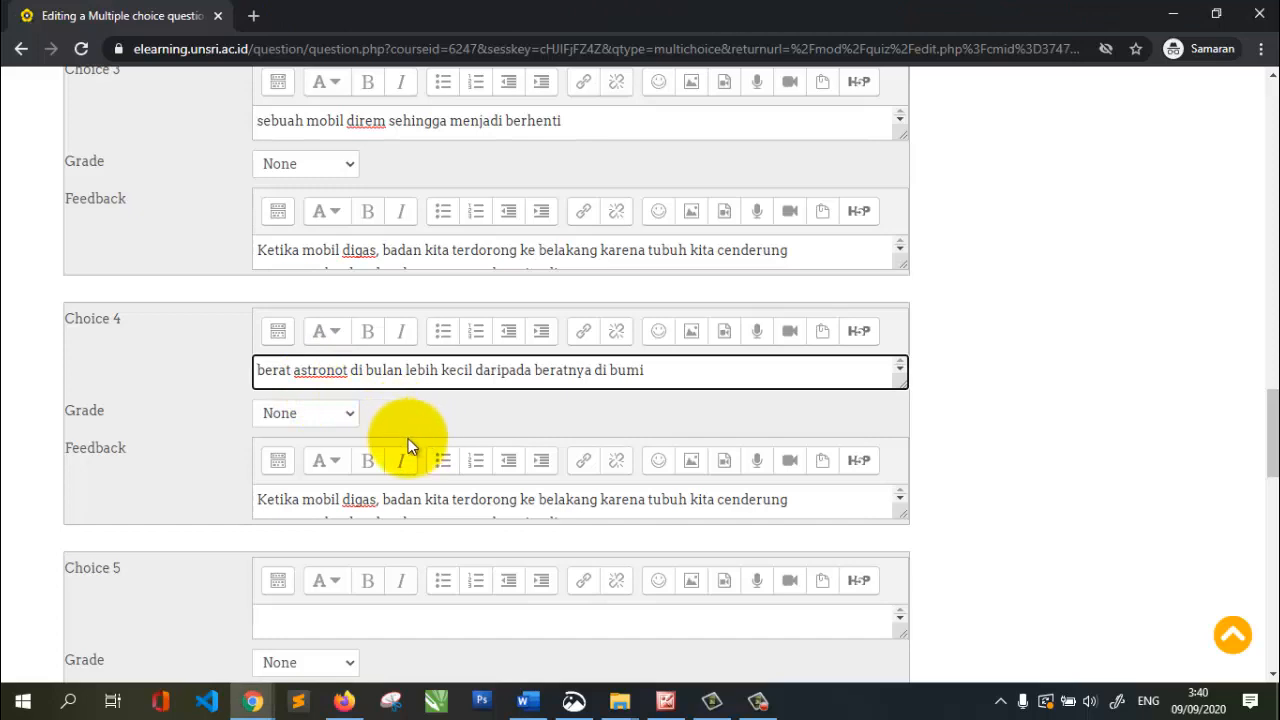
Check the filled-in choices and the combined feedback section, and save the multiple choice question
scroll(408, 438, "up", 3)
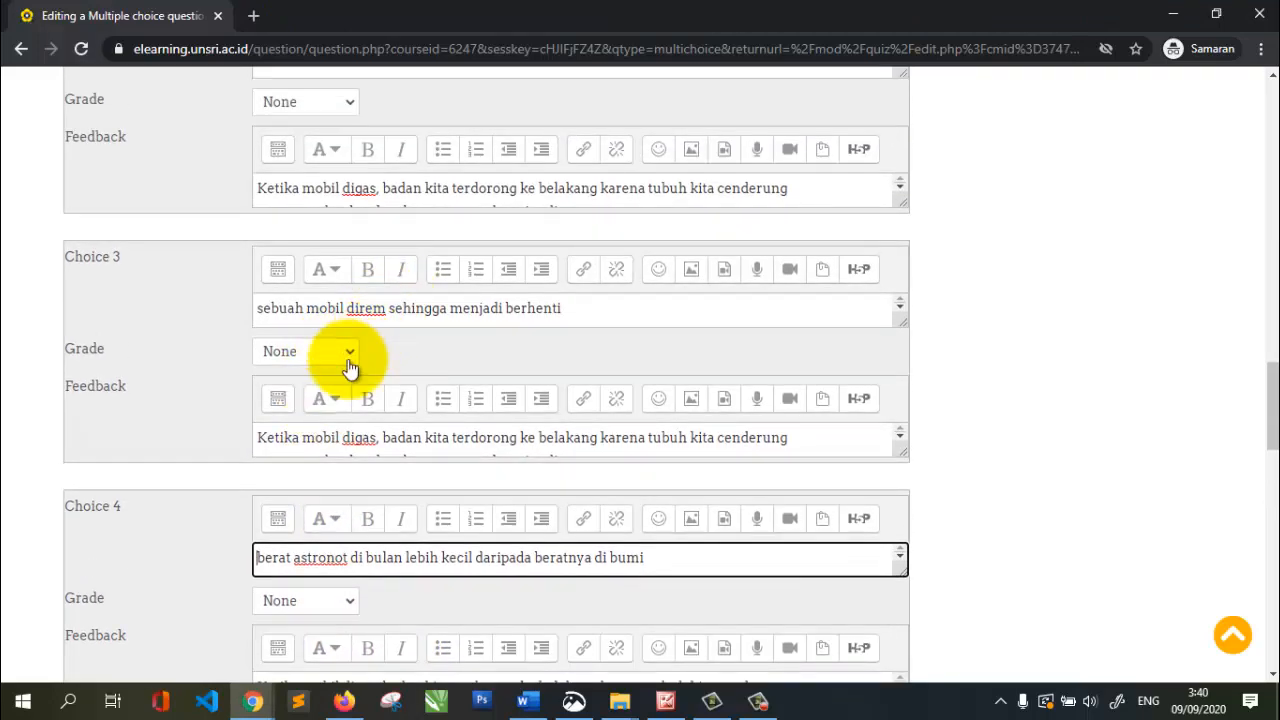
scroll(340, 330, "up", 9)
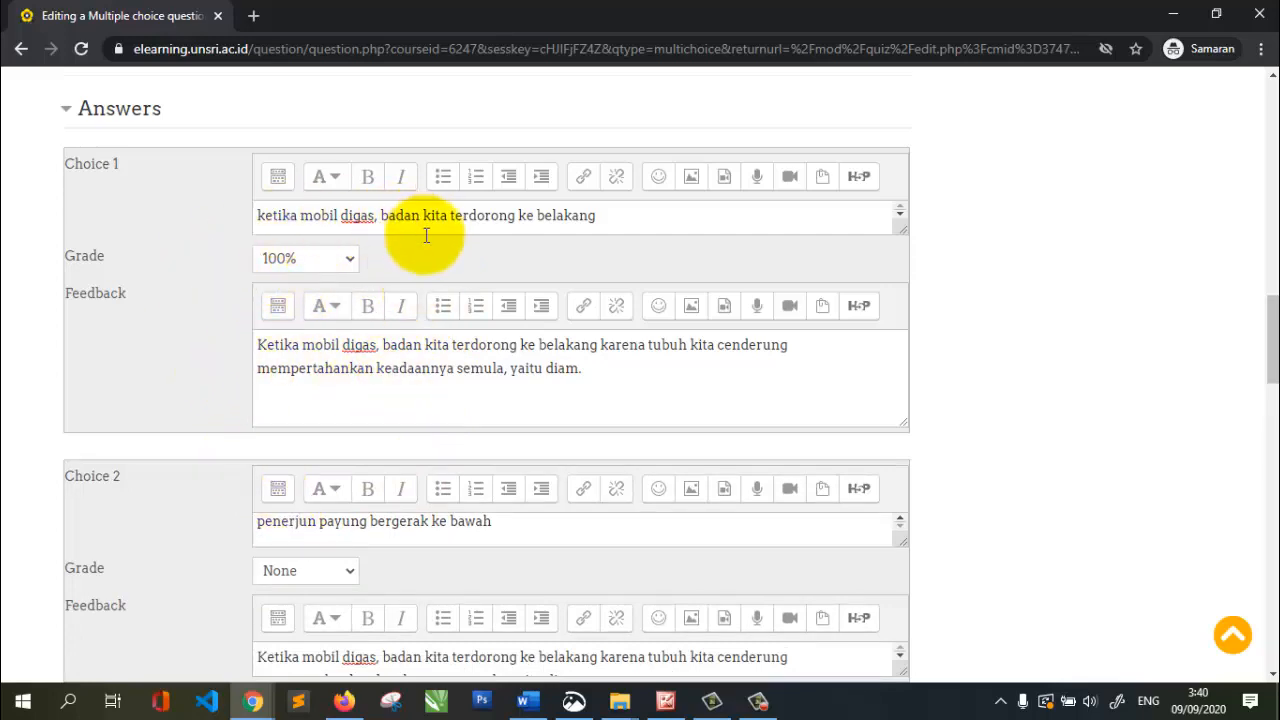
scroll(392, 326, "down", 2)
scroll(392, 326, "down", 11)
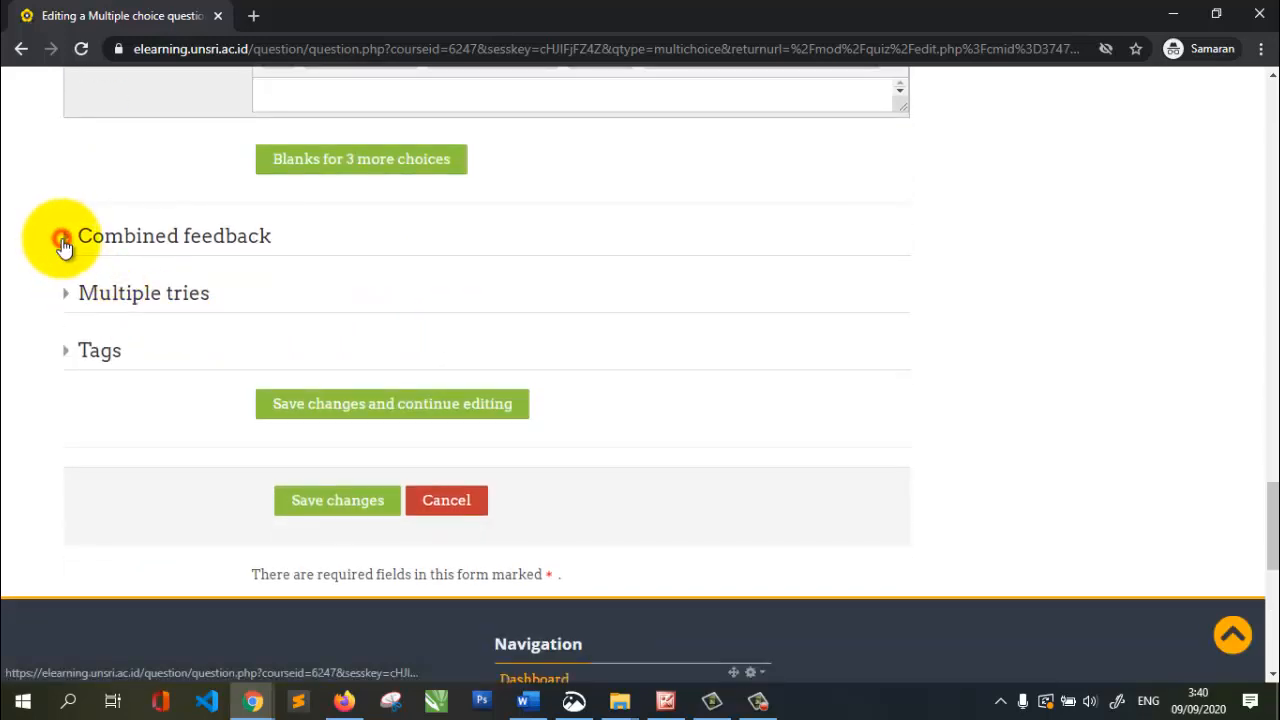
left_click(62, 243)
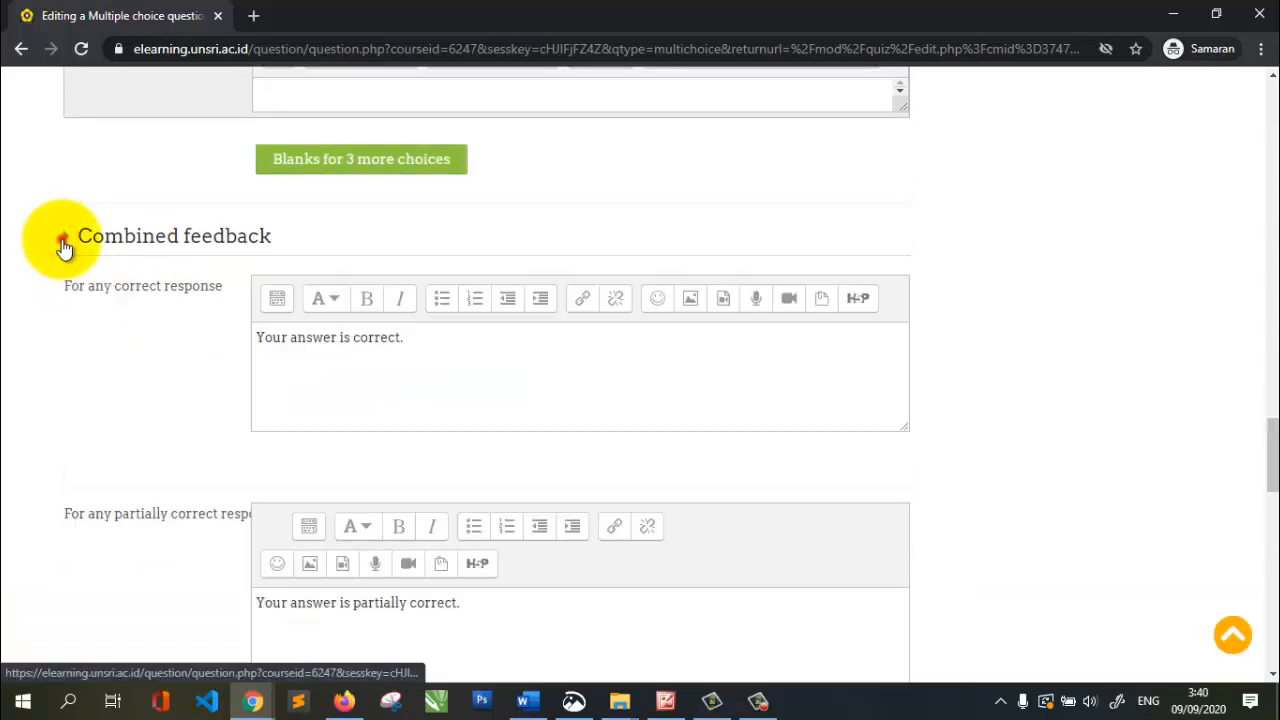
left_click(62, 243)
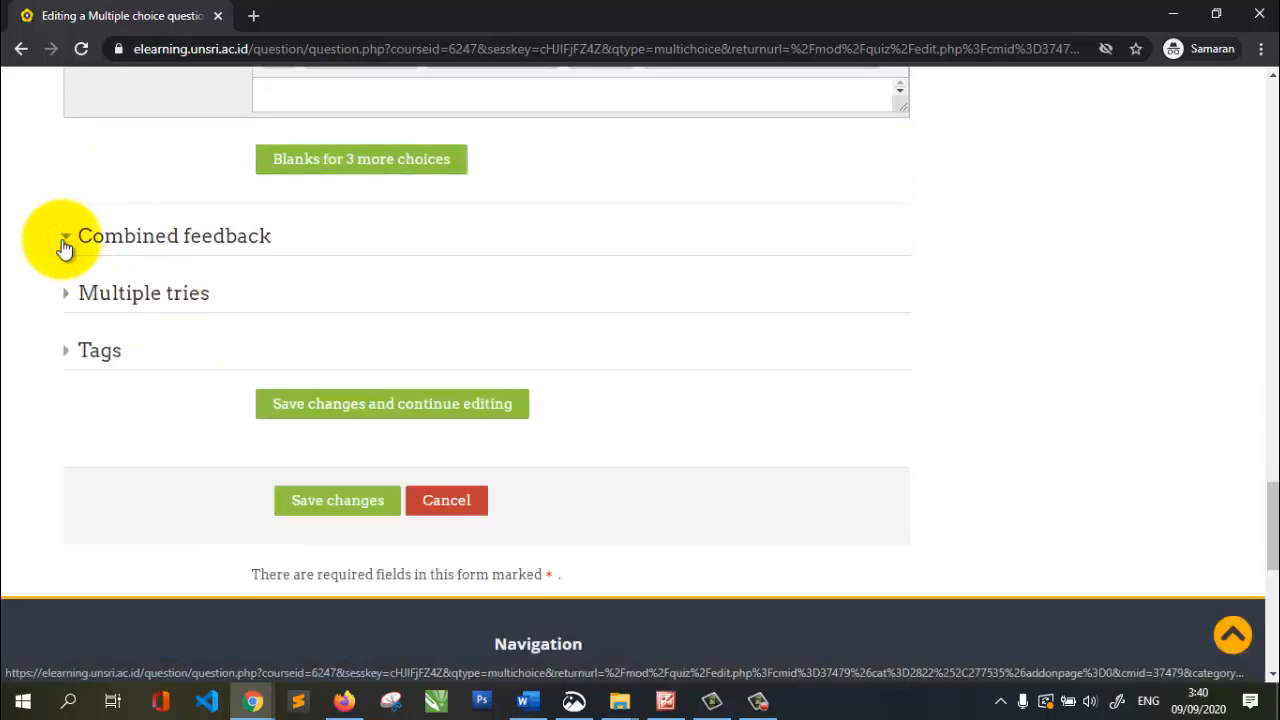
left_click(338, 505)
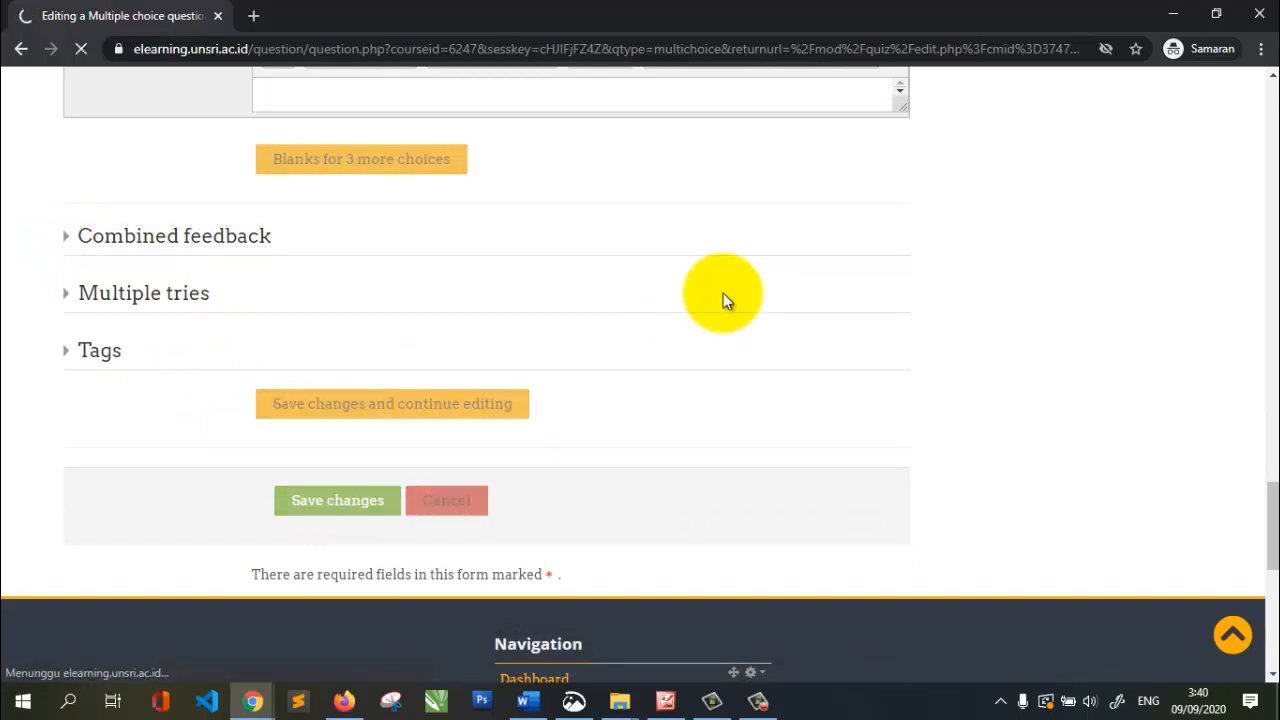
Start a quiz preview attempt, answering Question 1 with "kehidupan tumbuhan" and Question 2 with "berat astronot di bulan lebih kecil daripada beratnya di bumi"
scroll(640, 370, "down", 3)
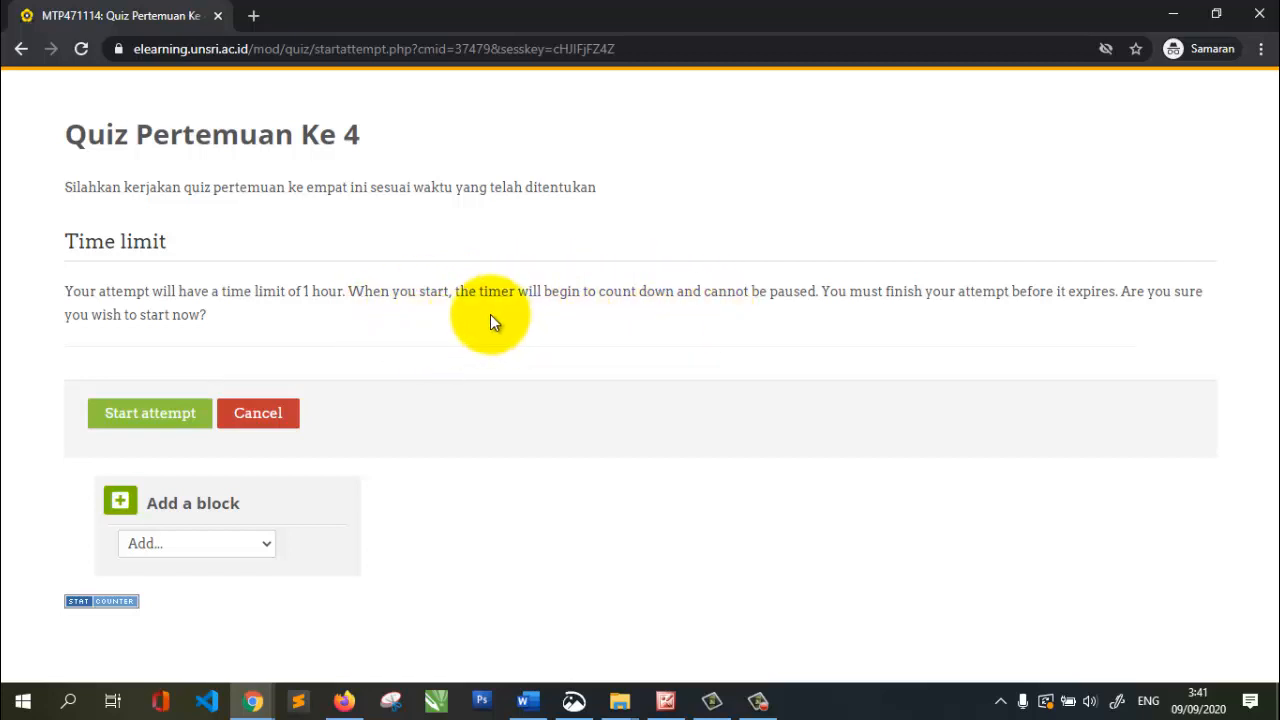
left_click(136, 416)
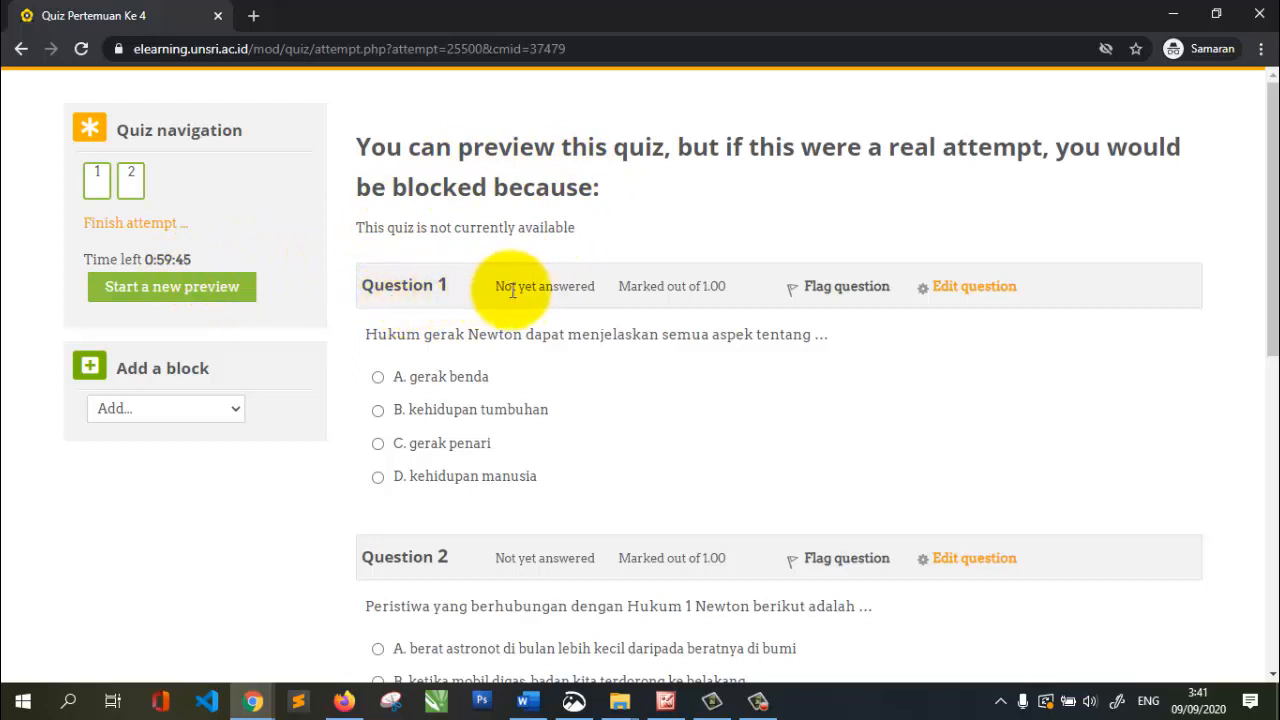
left_click(432, 418)
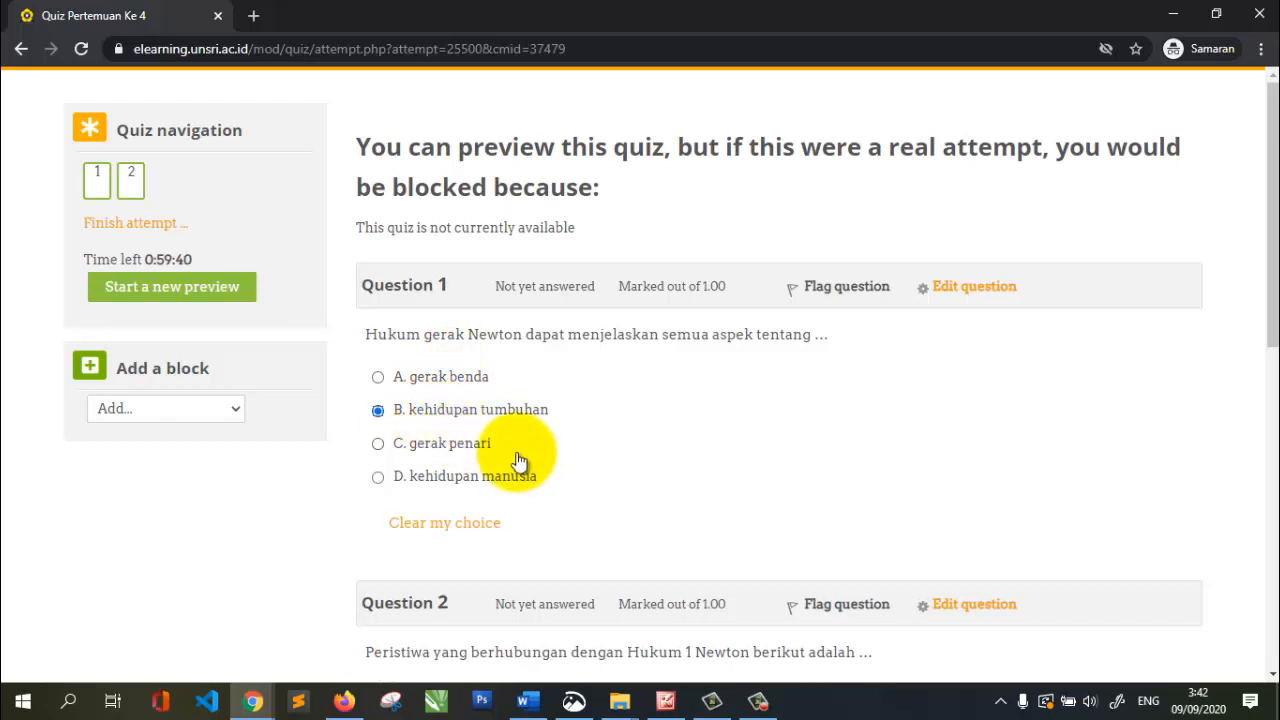
scroll(518, 461, "down", 1)
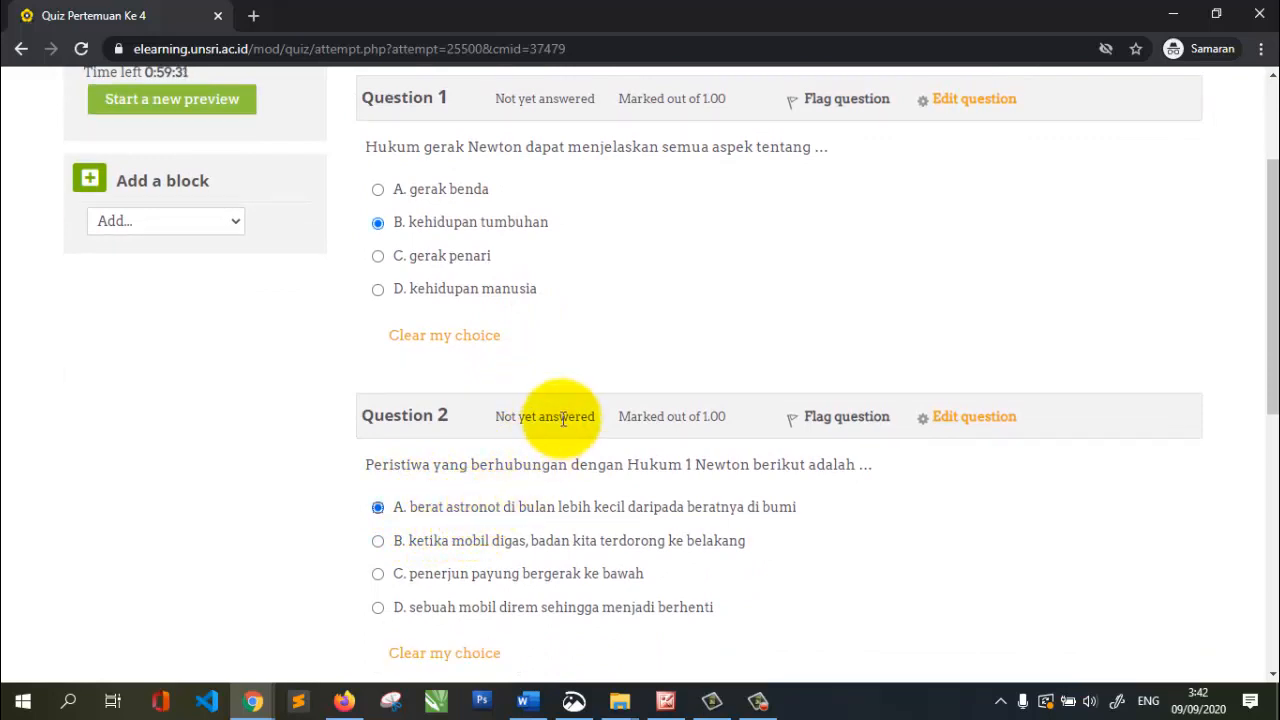
scroll(563, 419, "down", 2)
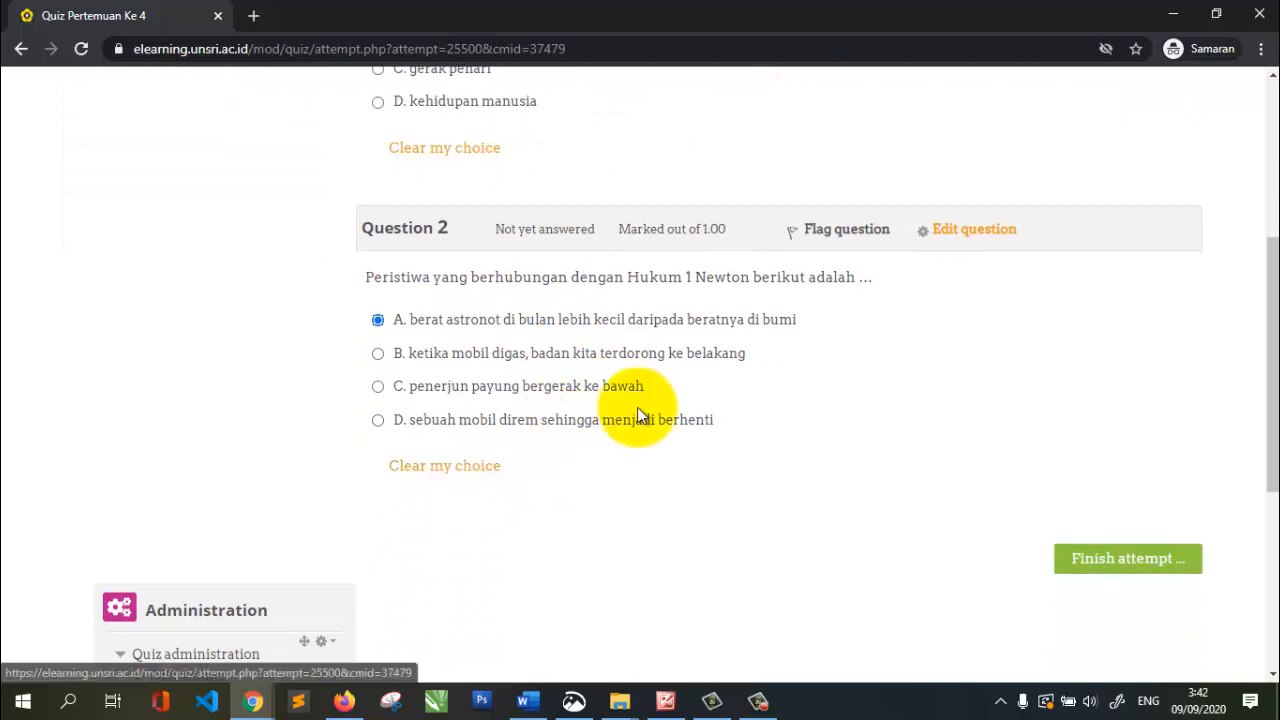
Finish the preview attempt and submit all its answers, confirming the submission
left_click(1124, 563)
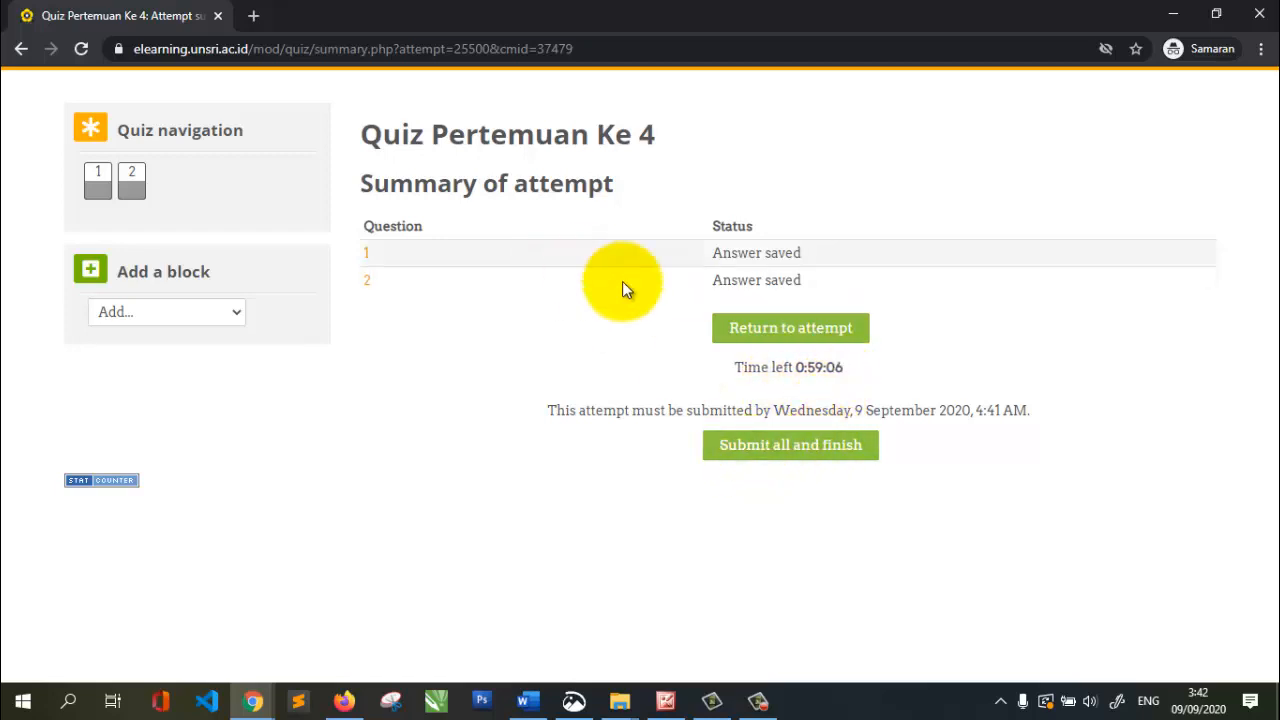
left_click(768, 456)
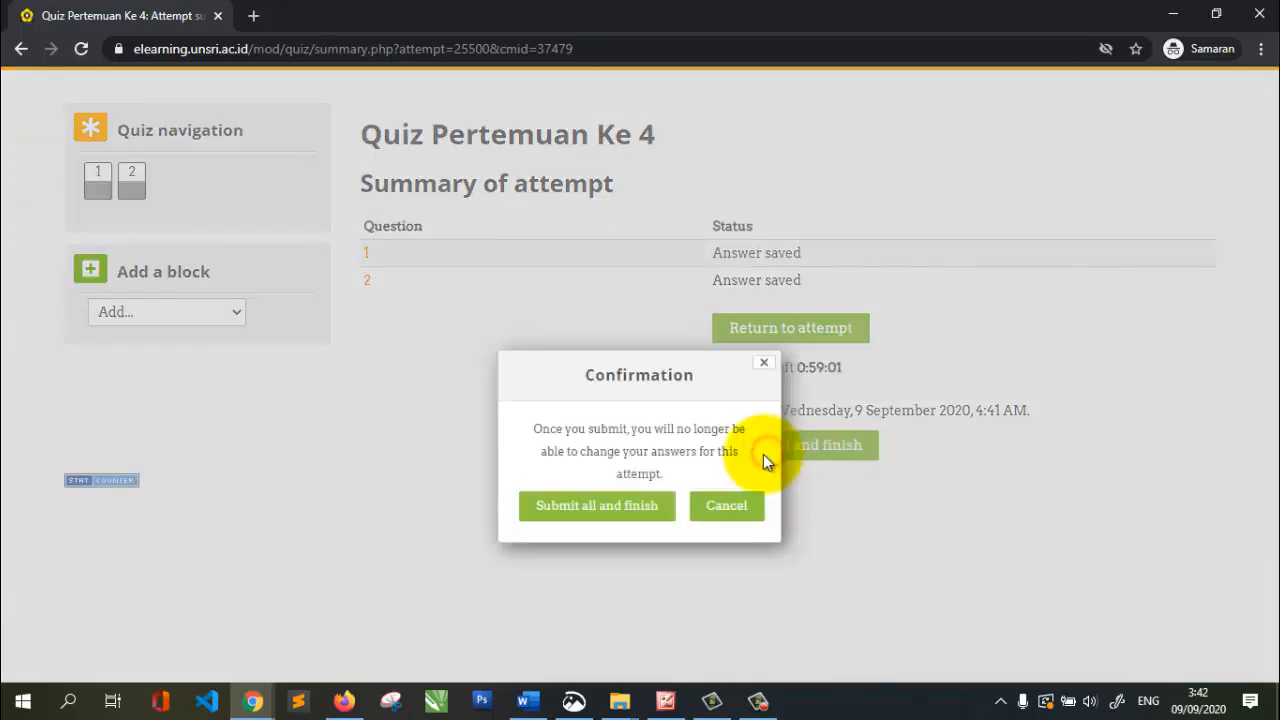
left_click(607, 512)
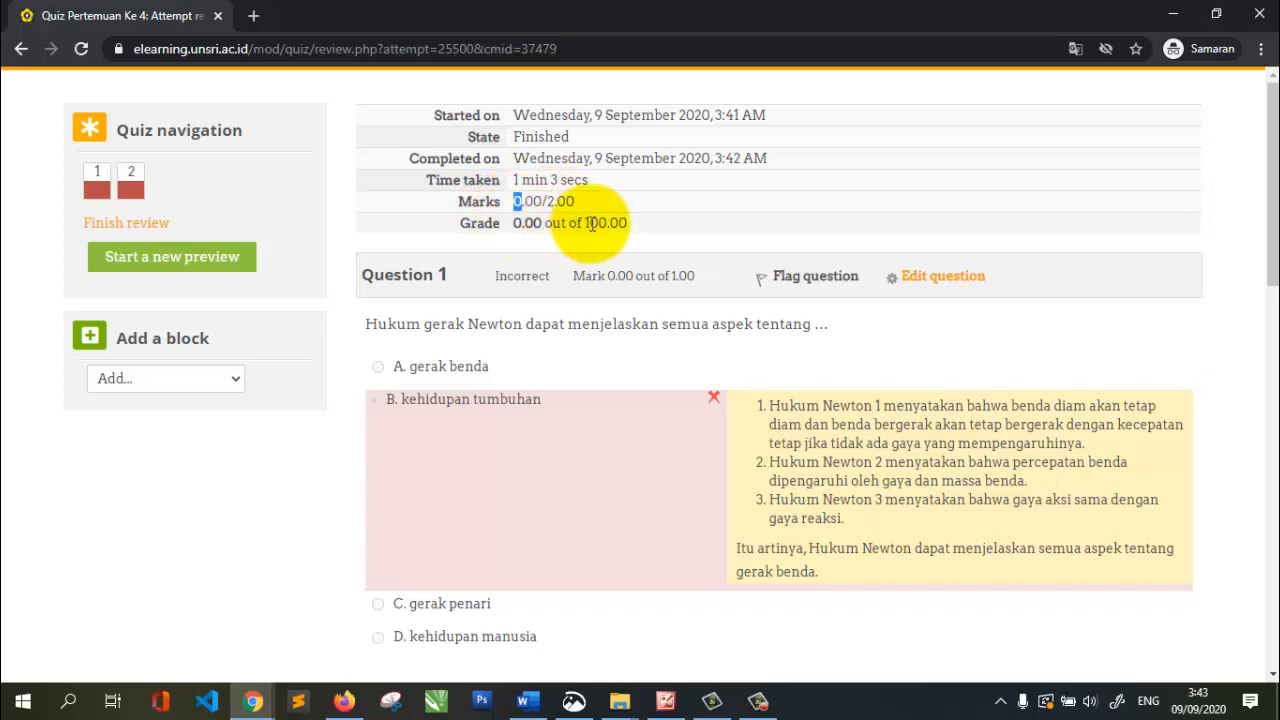
Examine the attempt review for the marks, the feedback and the correct answers of both questions
scroll(627, 238, "down", 2)
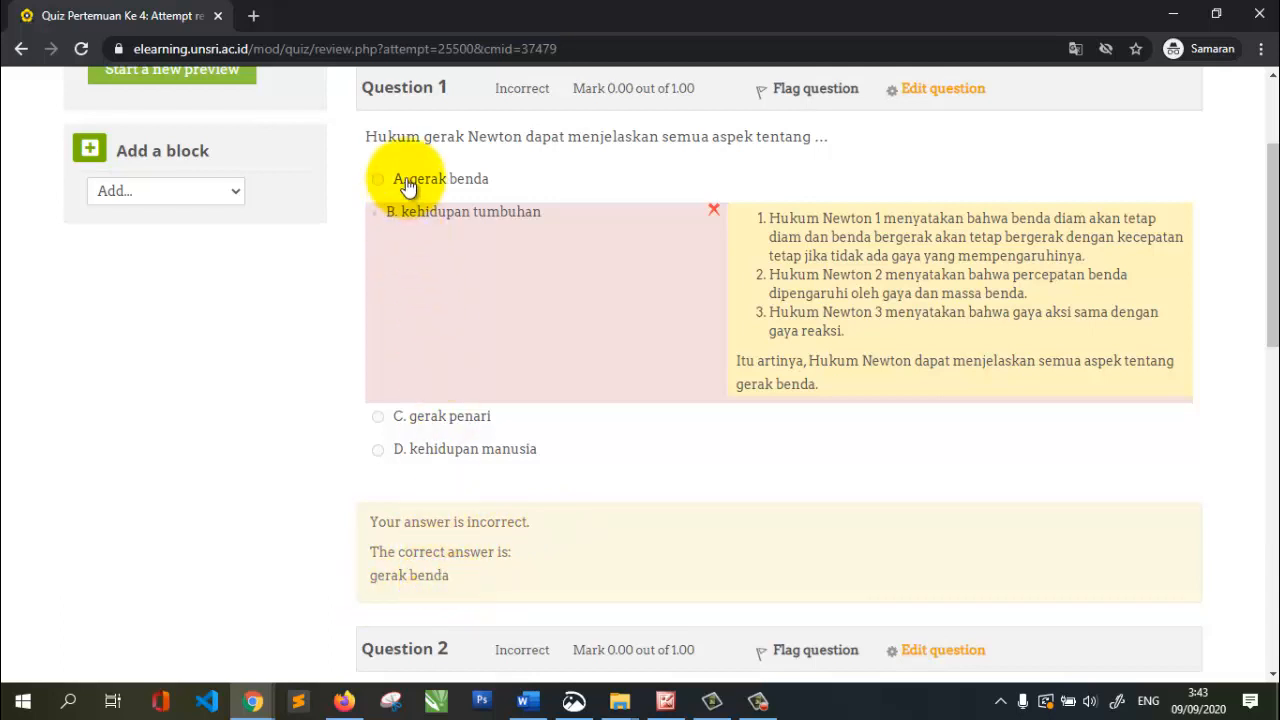
scroll(490, 533, "down", 4)
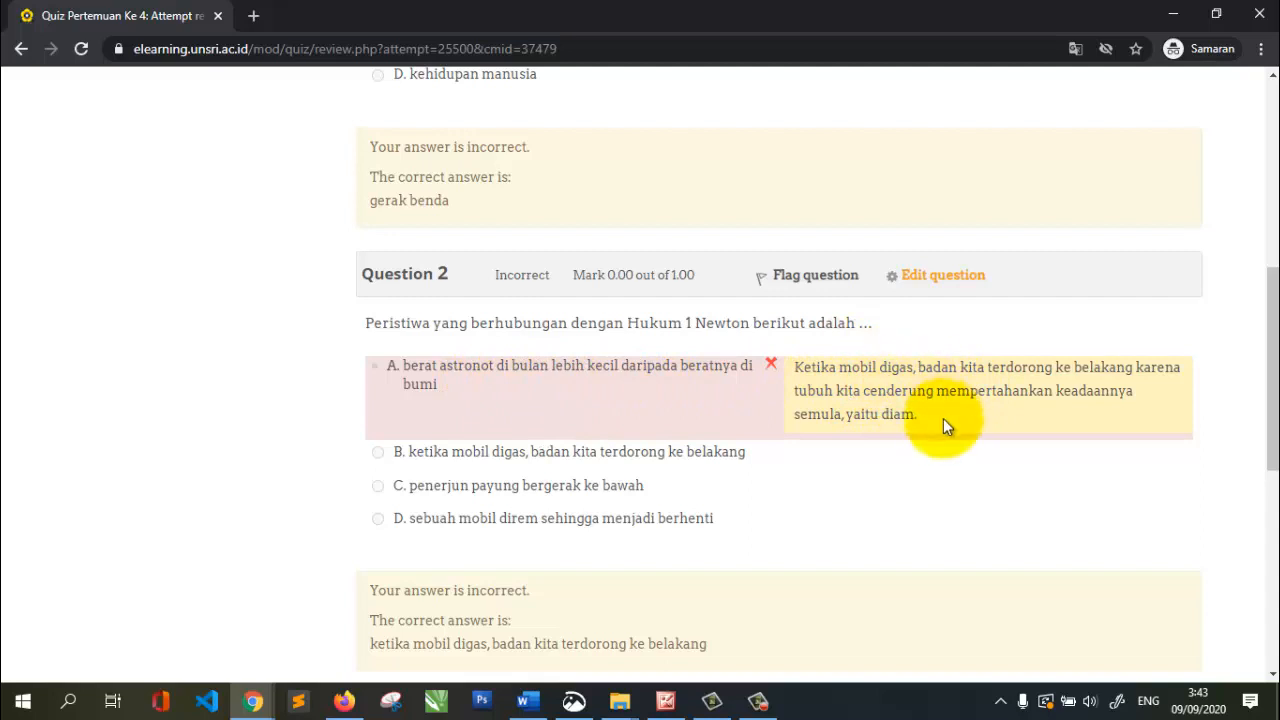
scroll(898, 422, "down", 2)
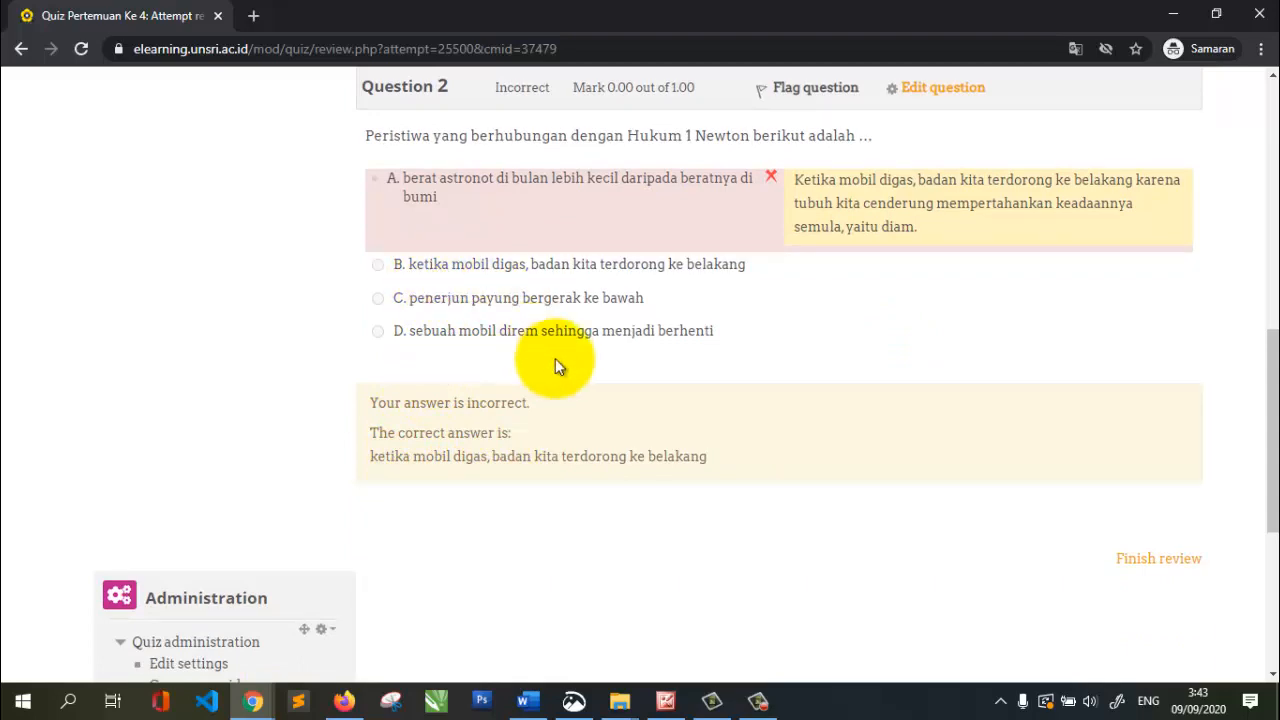
scroll(654, 401, "up", 8)
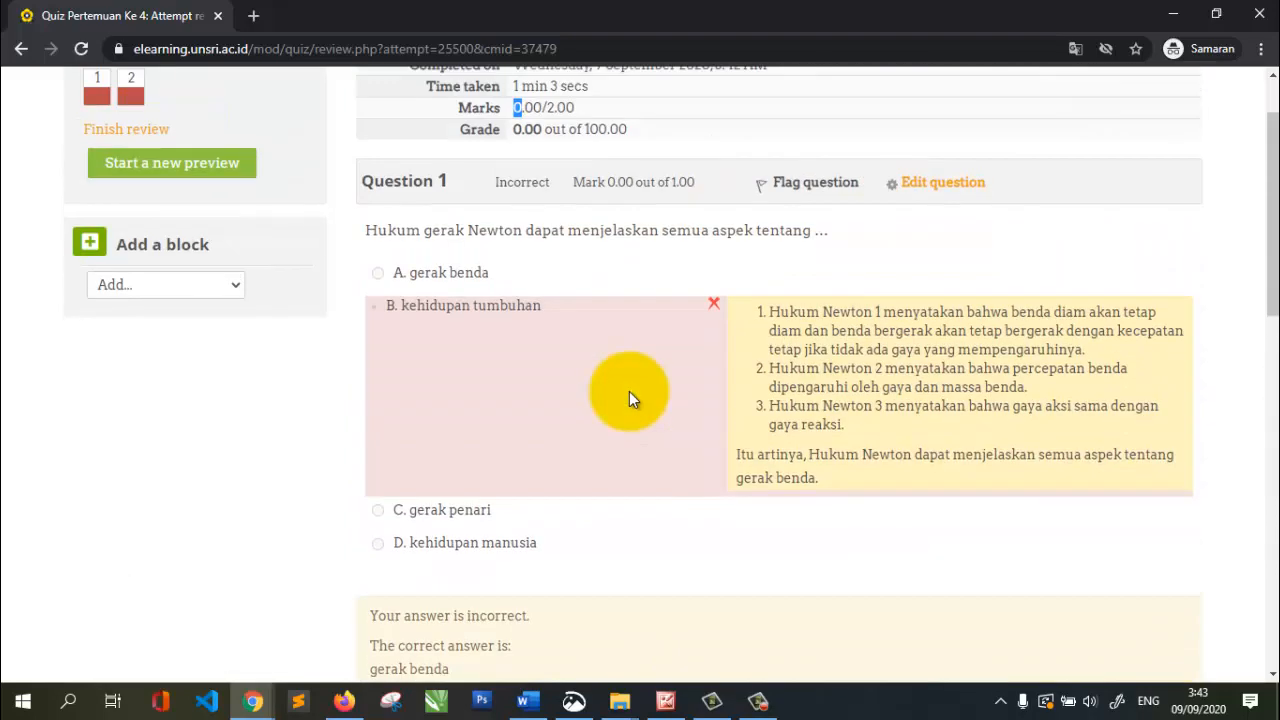
scroll(628, 397, "down", 10)
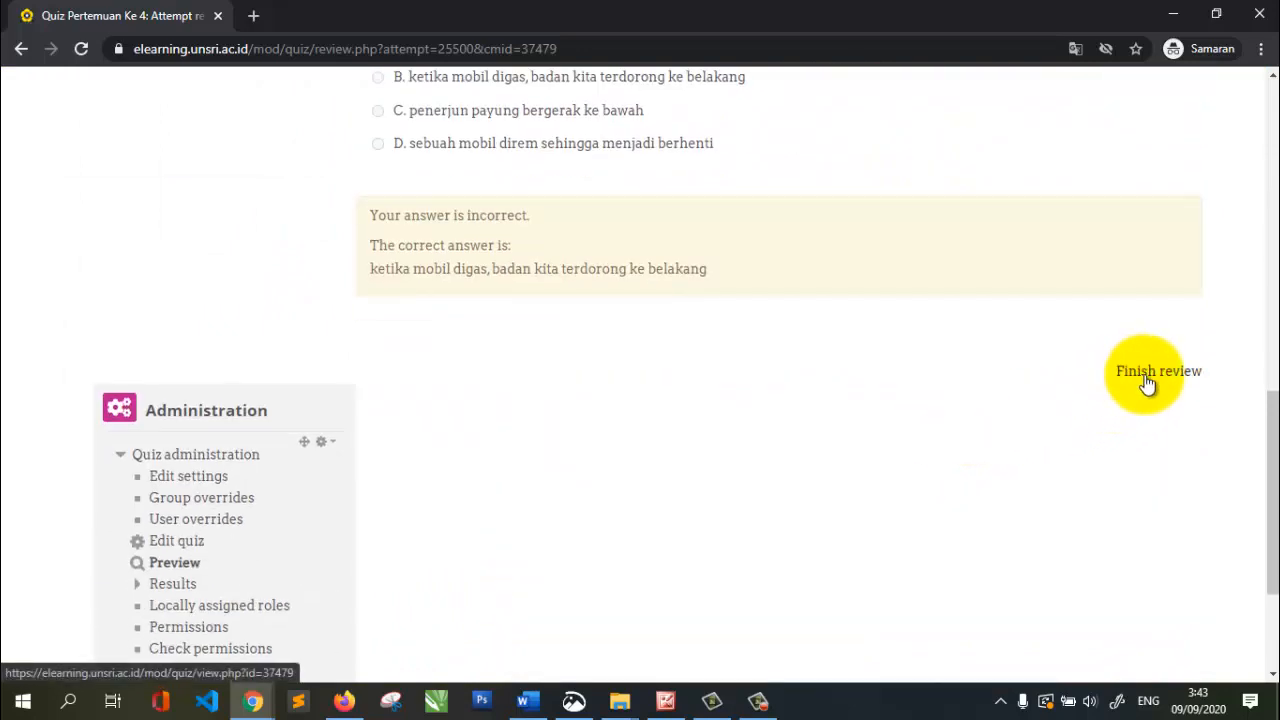
scroll(449, 357, "up", 10)
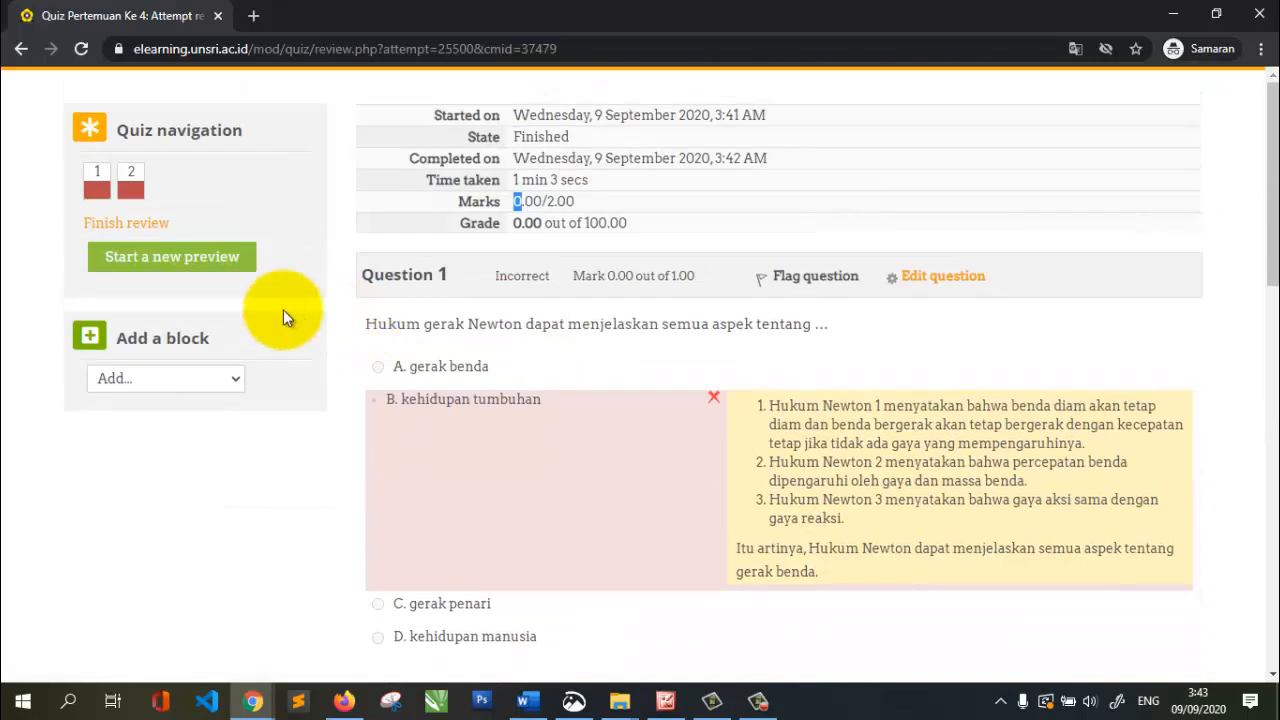
Start a new preview attempt, answering Question 1 with "gerak benda" and Question 2 with "penerjun payung bergerak ke bawah"
left_click(203, 260)
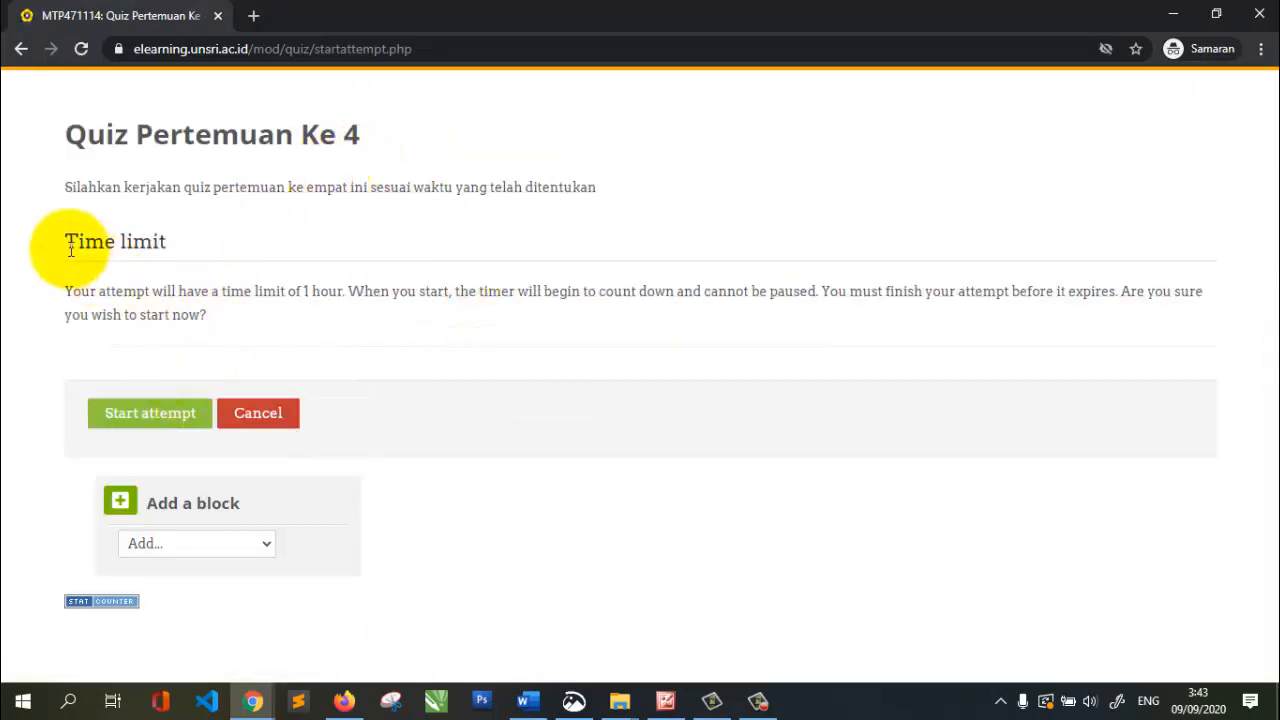
left_click(143, 418)
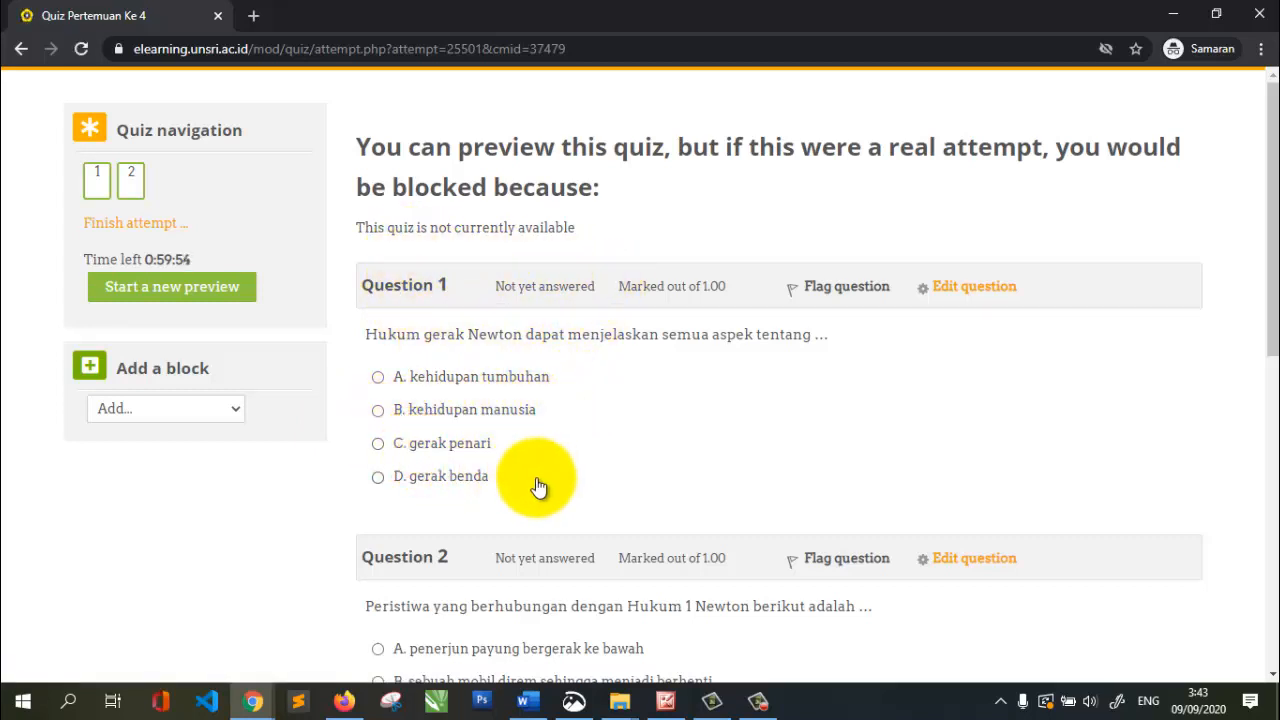
left_click(432, 487)
scroll(606, 423, "down", 3)
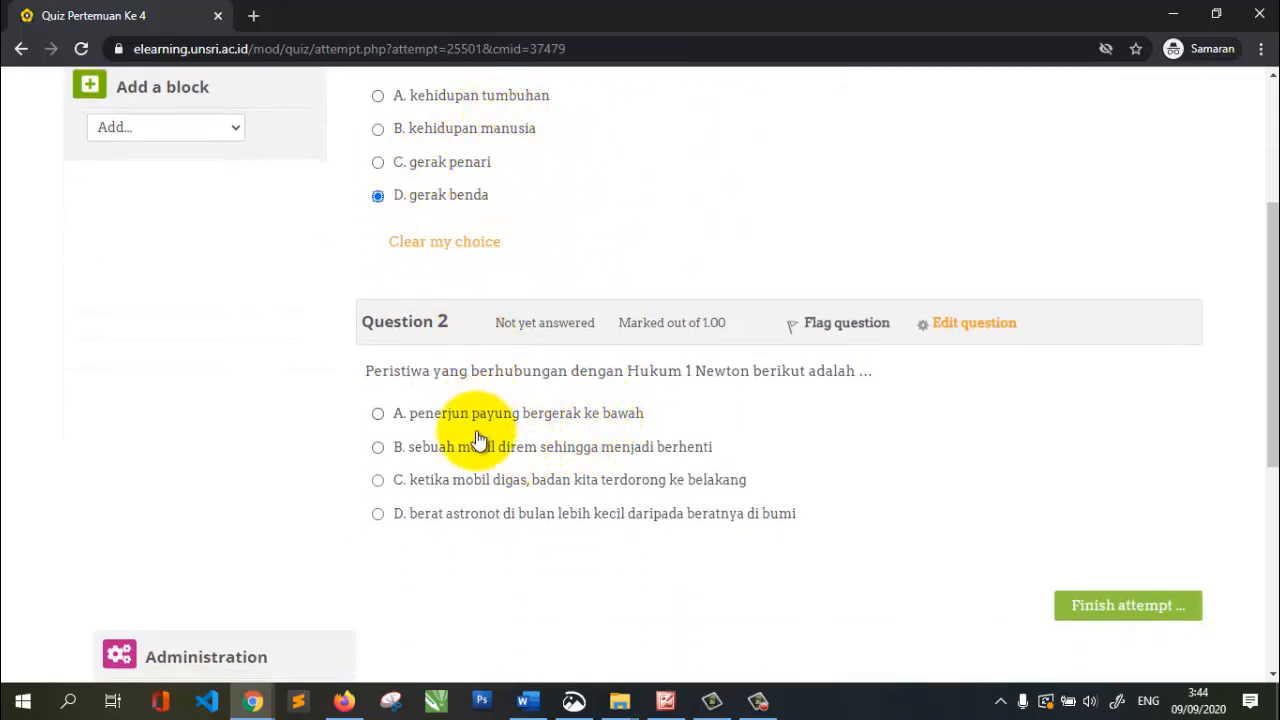
left_click(472, 418)
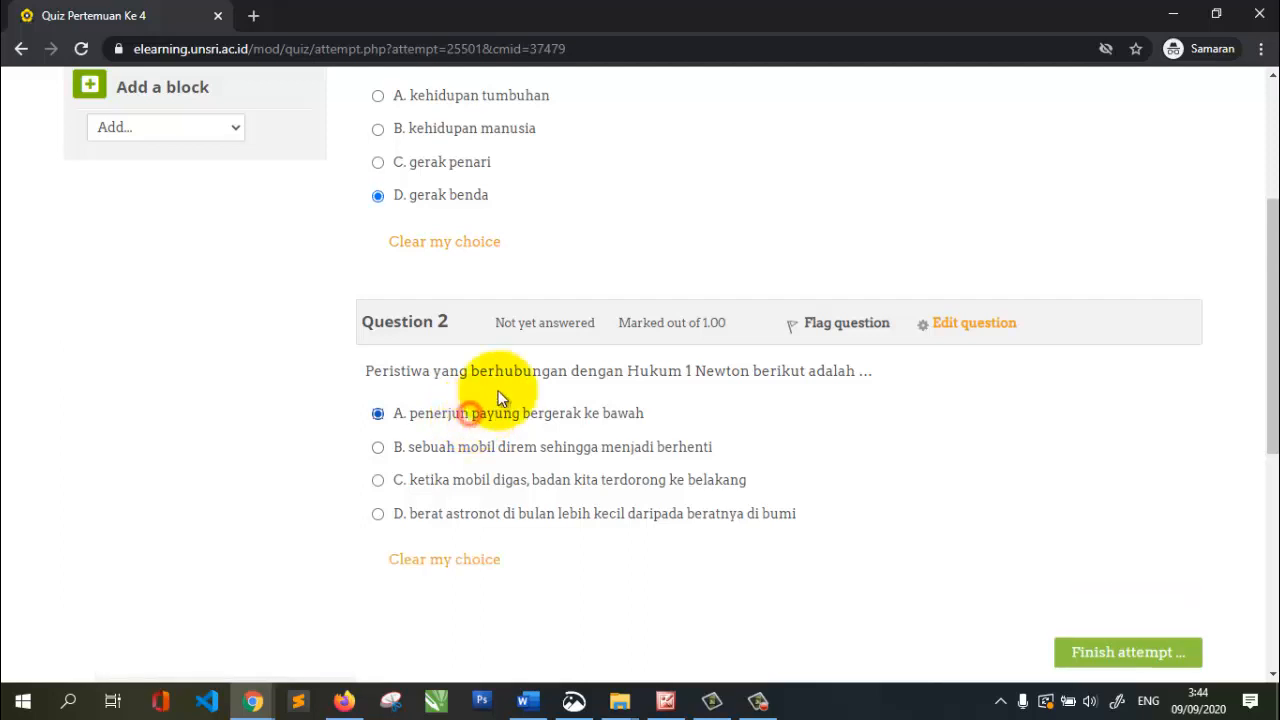
Check both selected answers, finish the attempt, and return from its summary to the questions
scroll(511, 329, "up", 3)
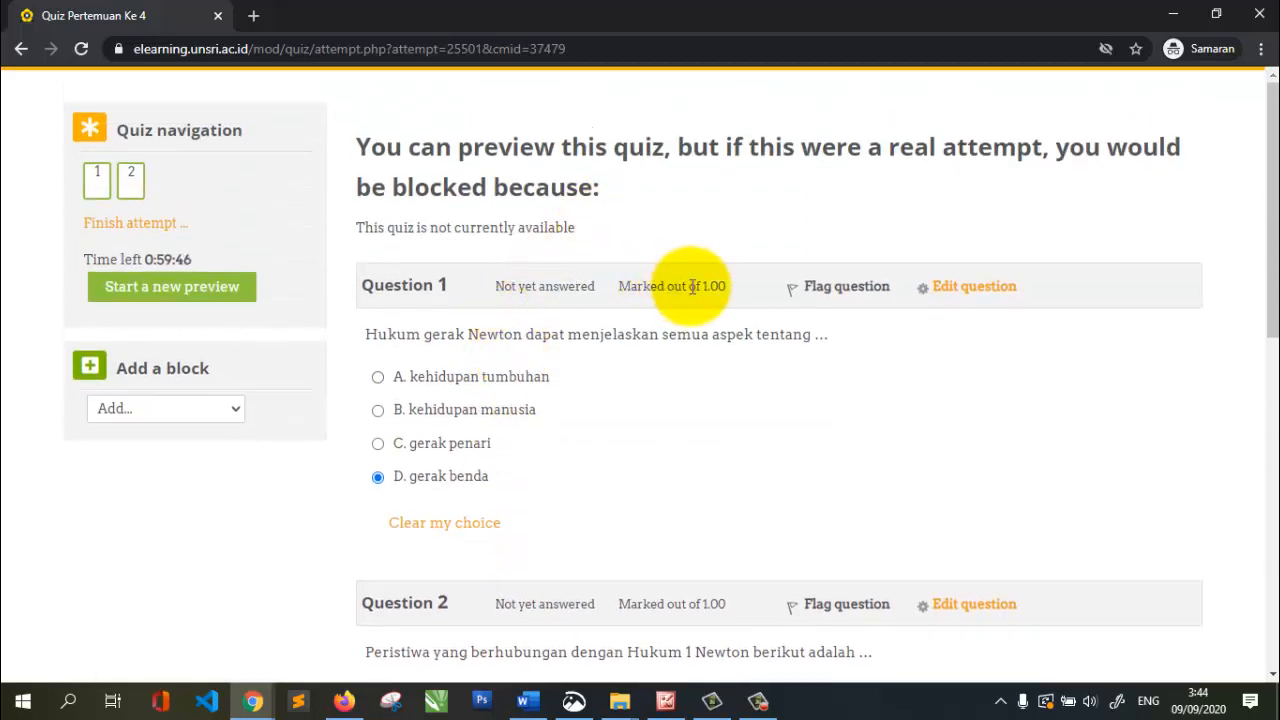
scroll(676, 355, "down", 2)
scroll(400, 320, "down", 2)
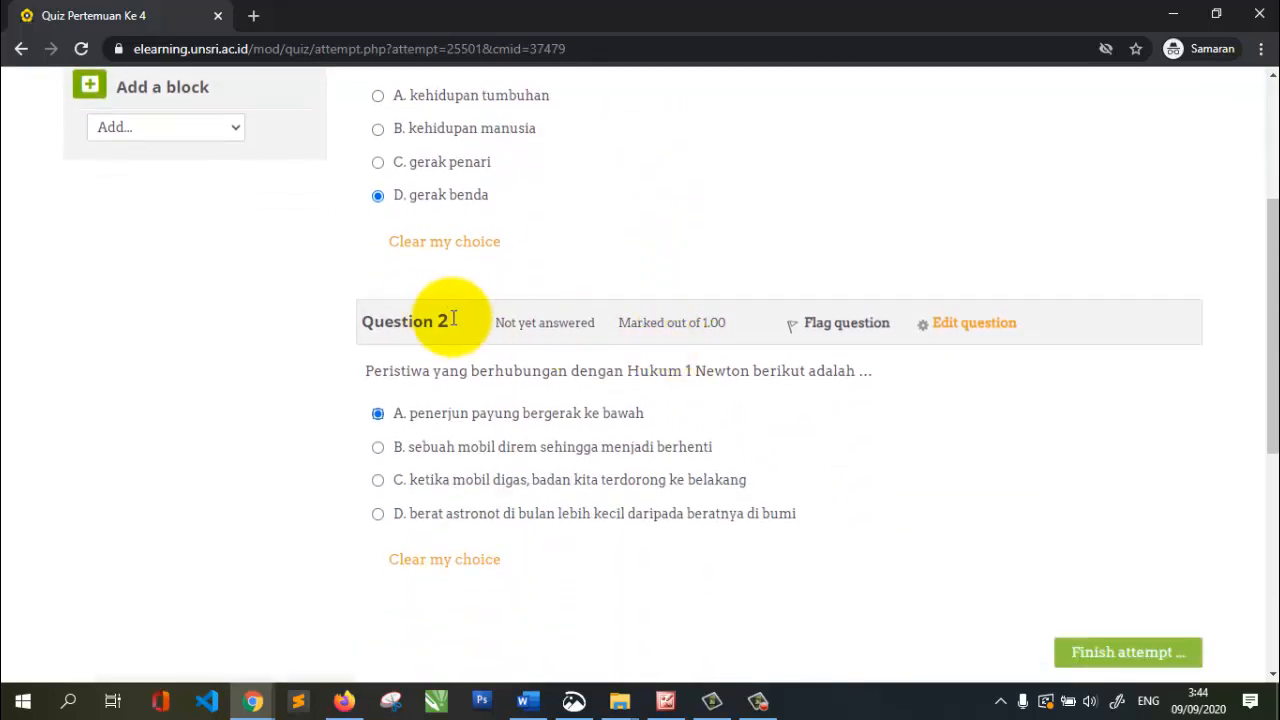
left_click(1121, 560)
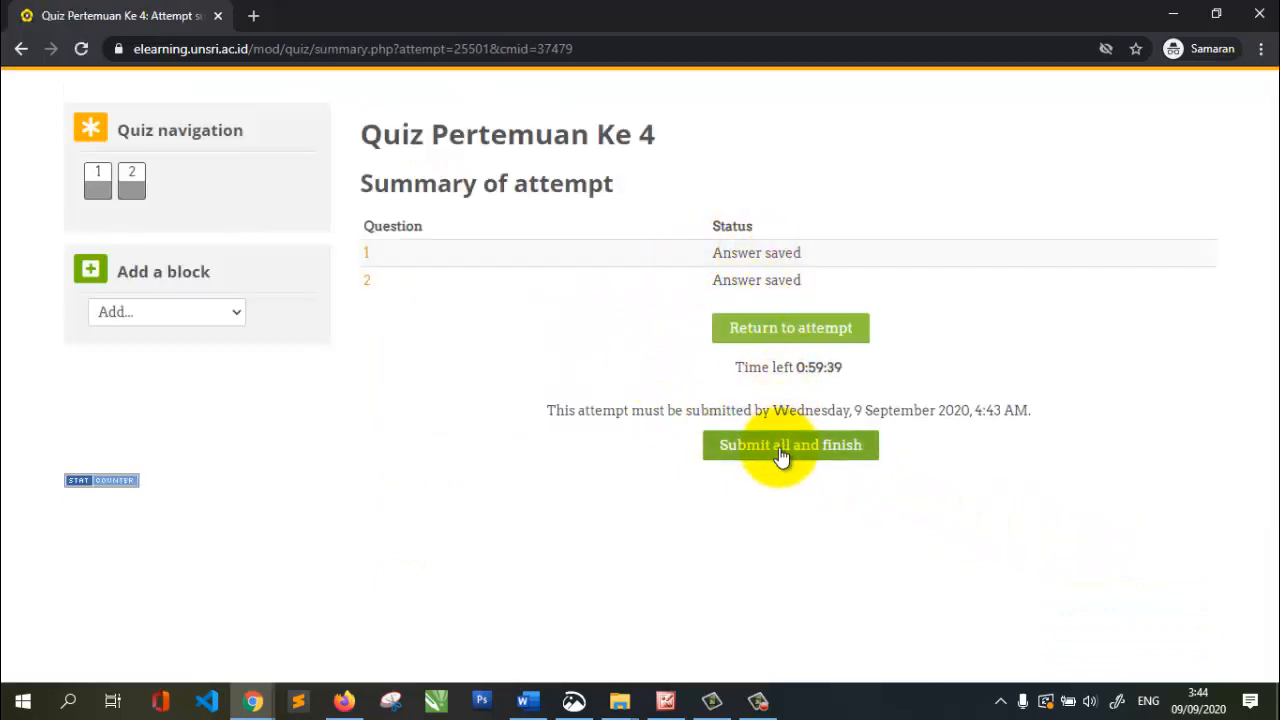
left_click(785, 330)
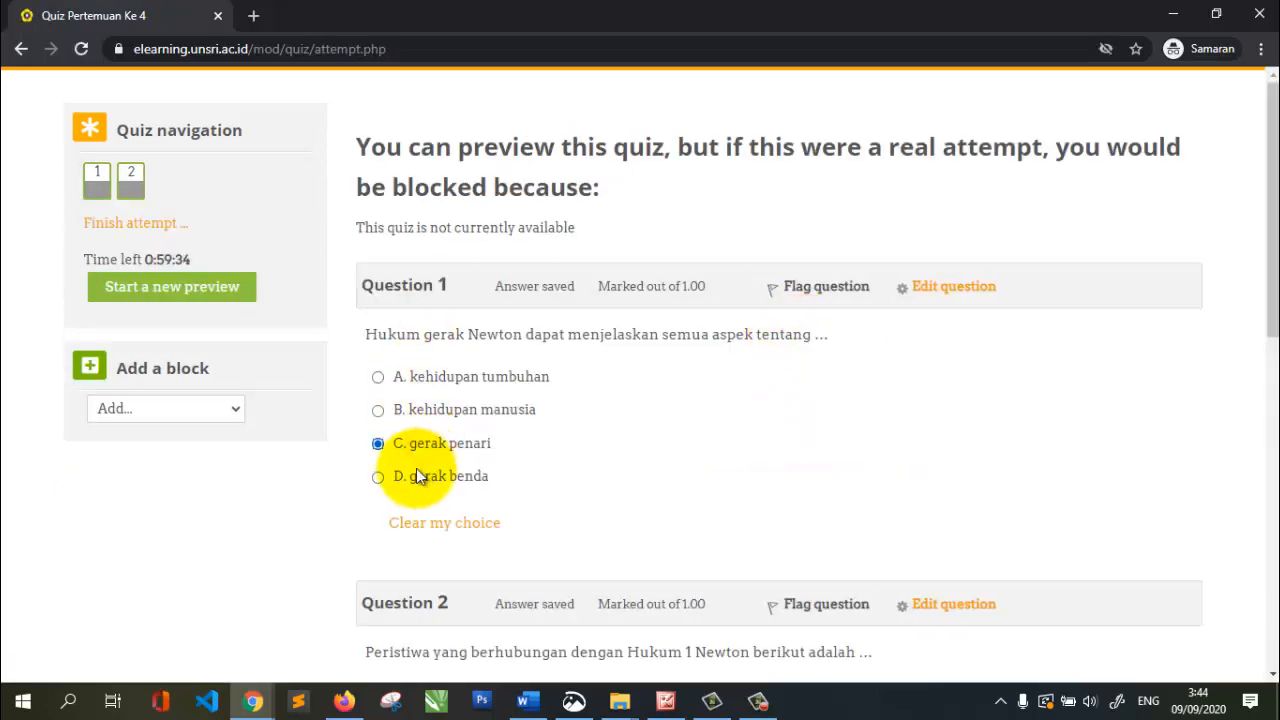
Finish and submit the attempt with "gerak benda" for Question 1 and "penerjun payung bergerak ke bawah" for Question 2, confirming the submission
scroll(474, 420, "down", 3)
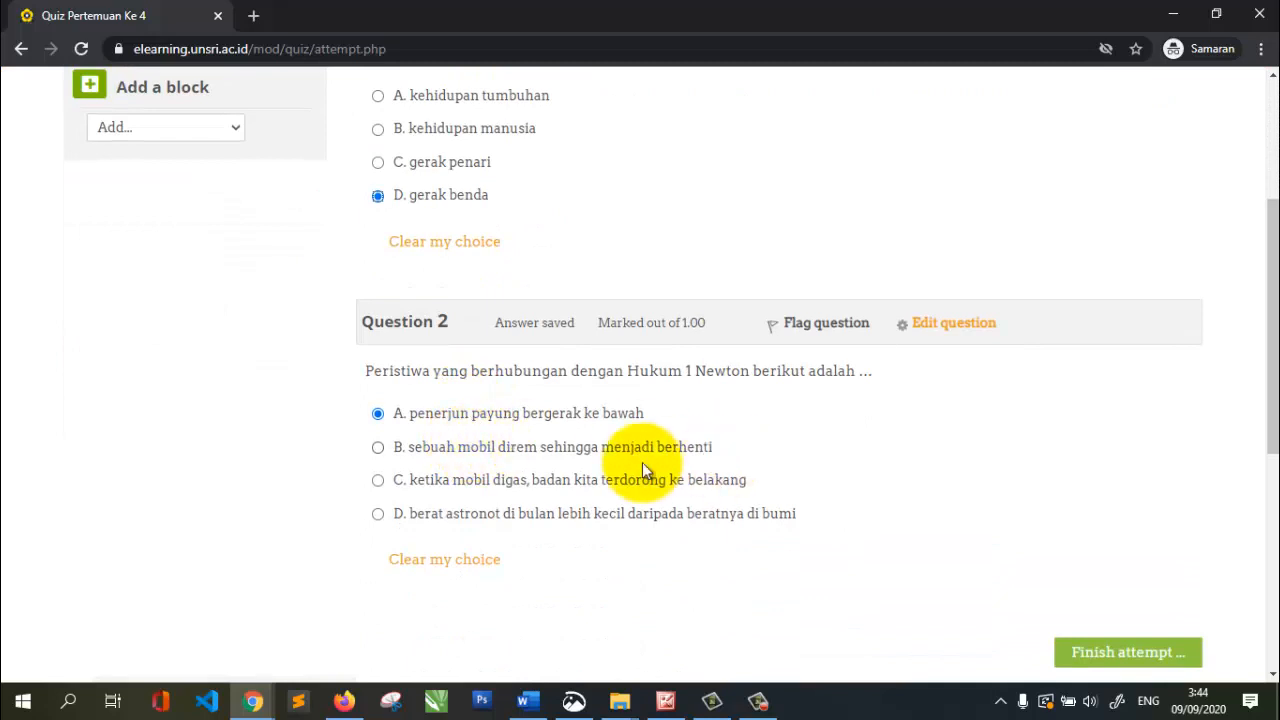
left_click(1125, 652)
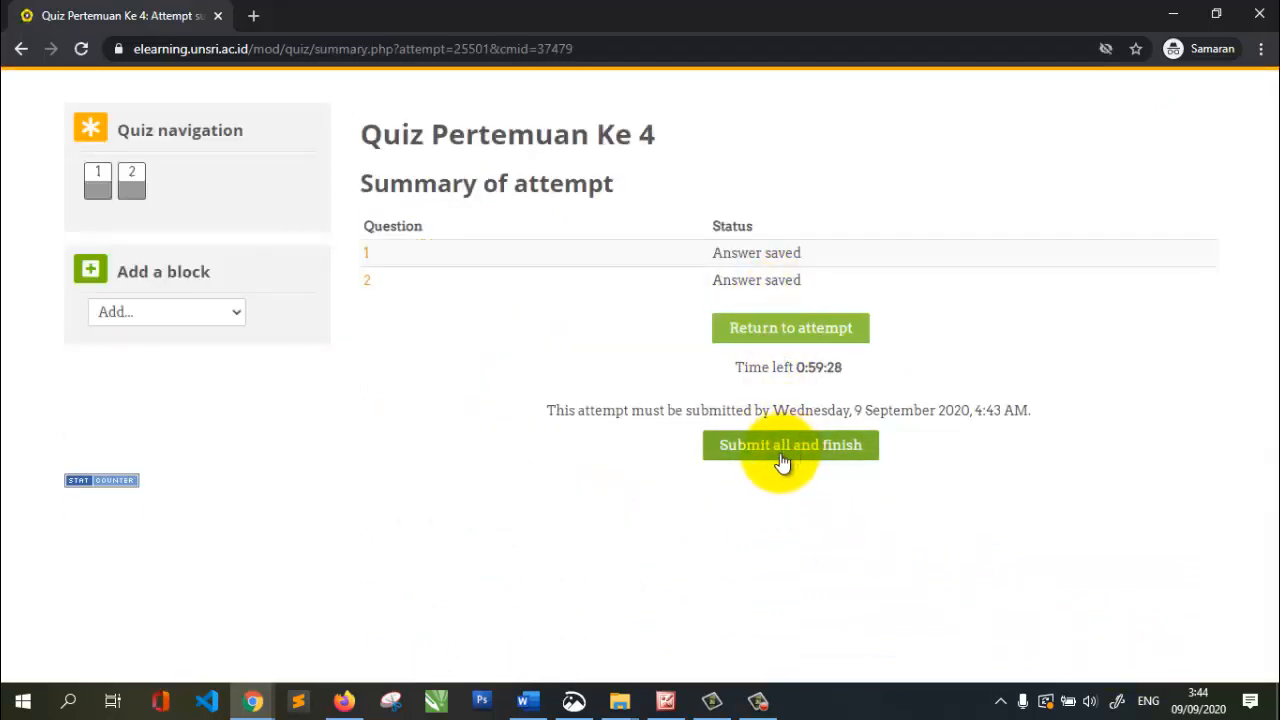
left_click(780, 452)
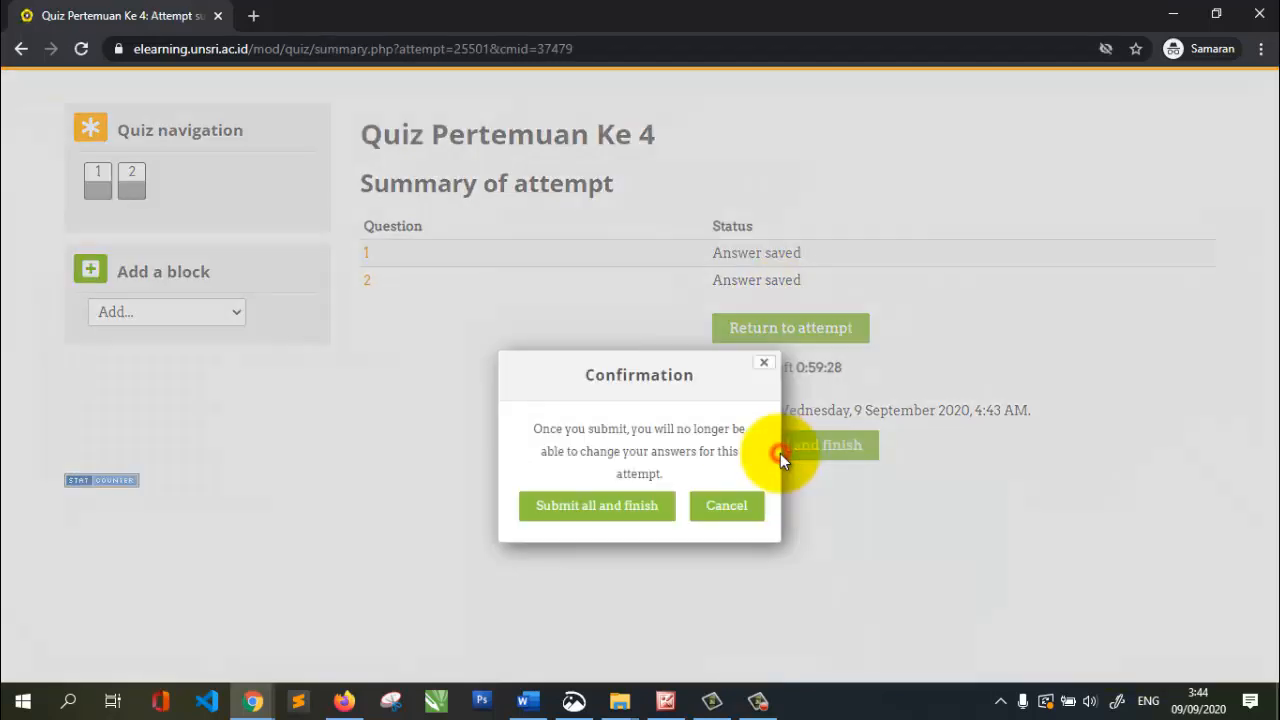
left_click(620, 507)
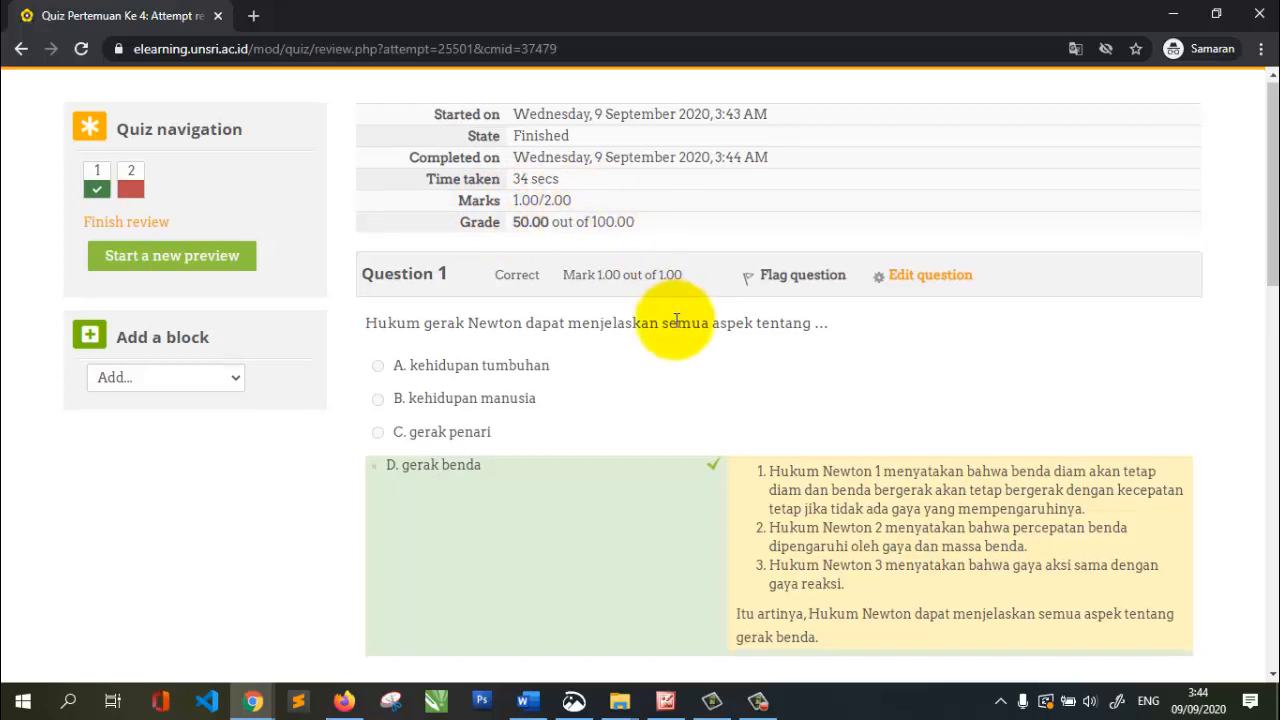
Examine the attempt review for the marks and feedback of both questions, and finish the review
scroll(486, 337, "down", 2)
scroll(815, 321, "down", 7)
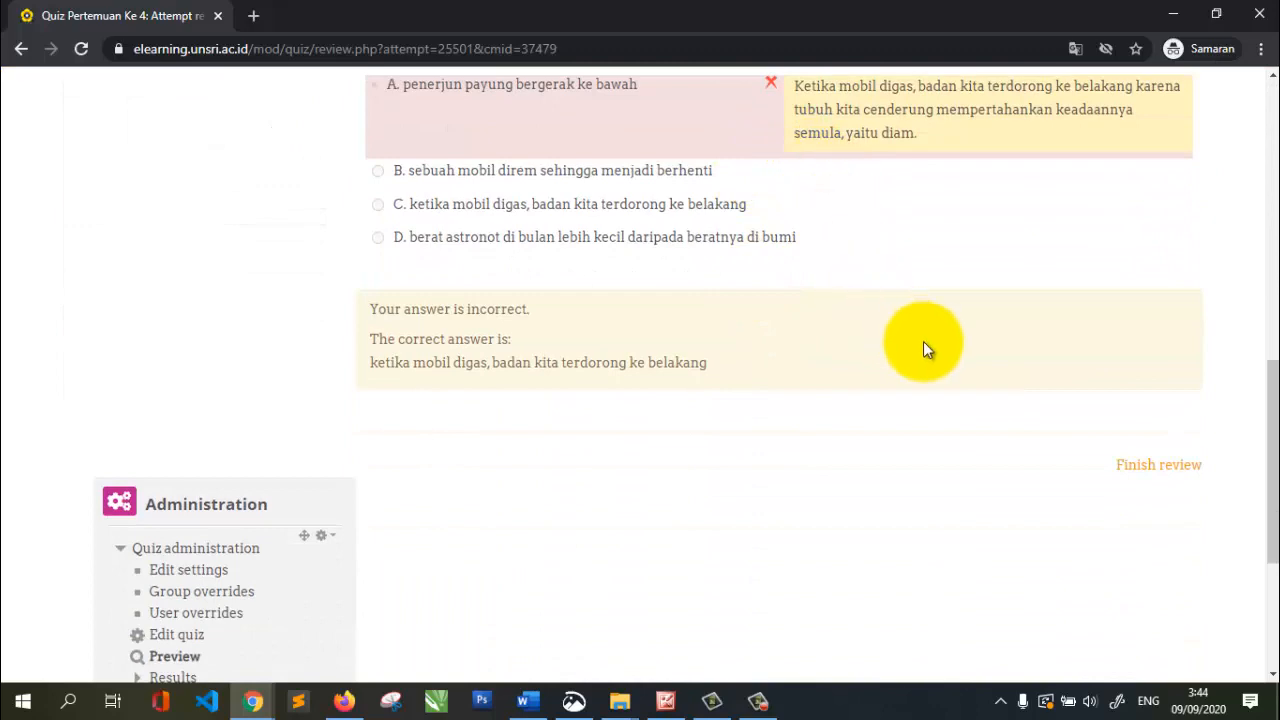
left_click(1147, 470)
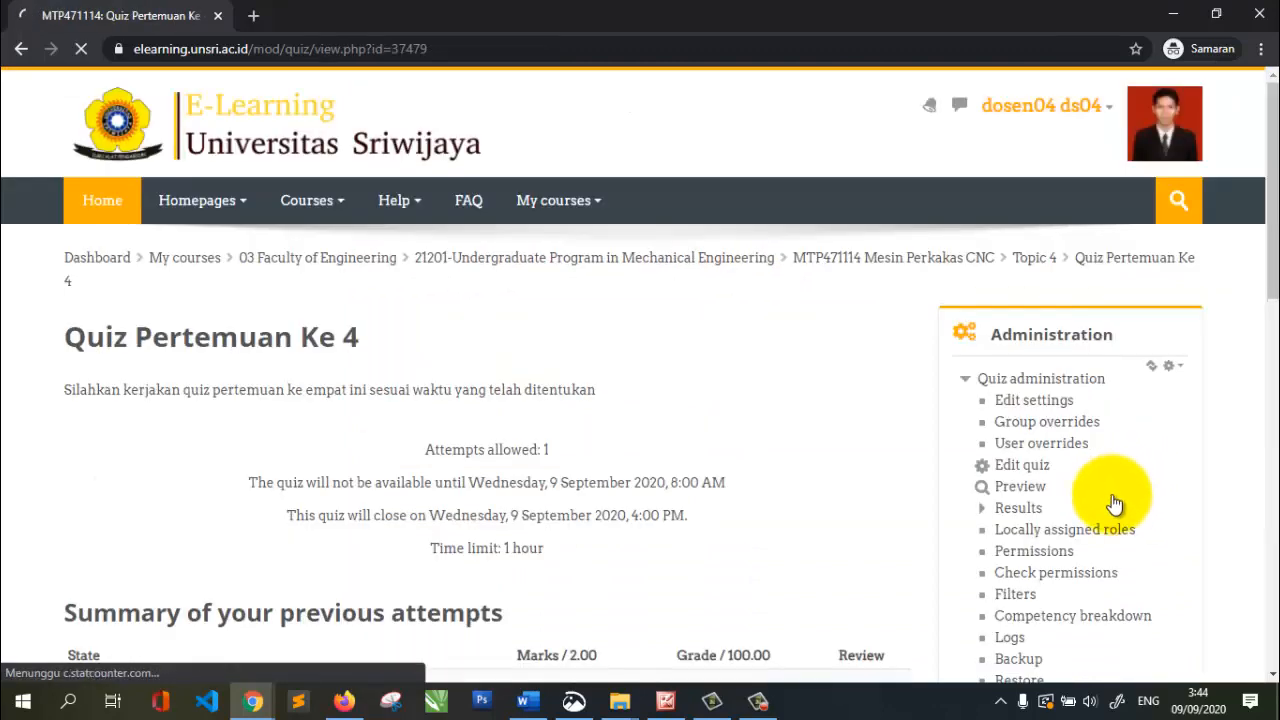
Check the quiz's allowed attempts, opening and closing times, time limit, previous attempt and final grade on its overview page
scroll(969, 477, "down", 4)
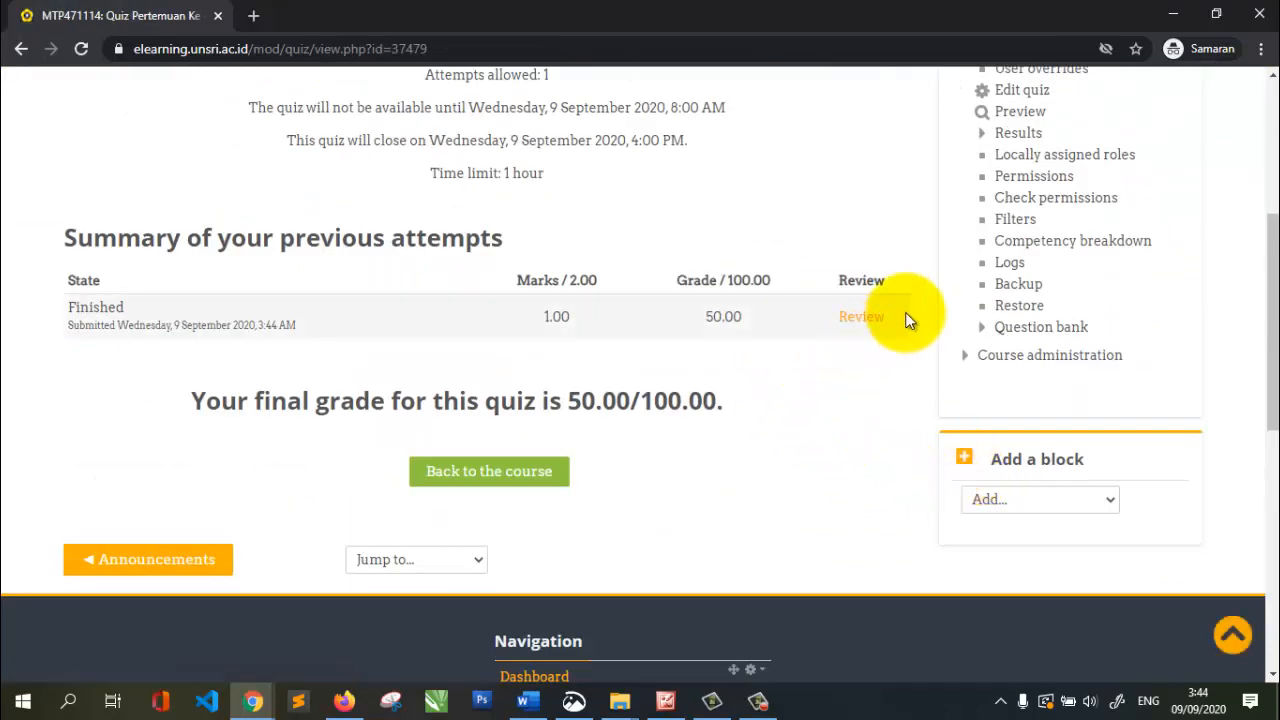
scroll(522, 374, "up", 2)
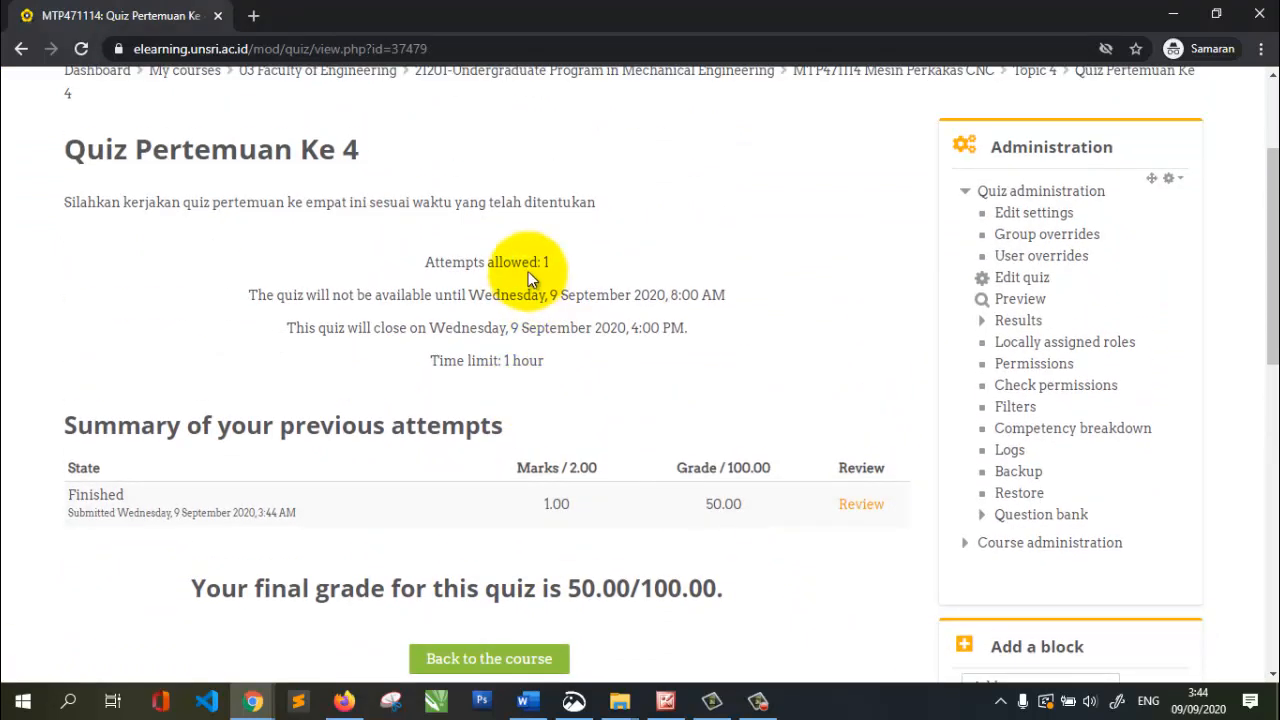
scroll(545, 340, "down", 2)
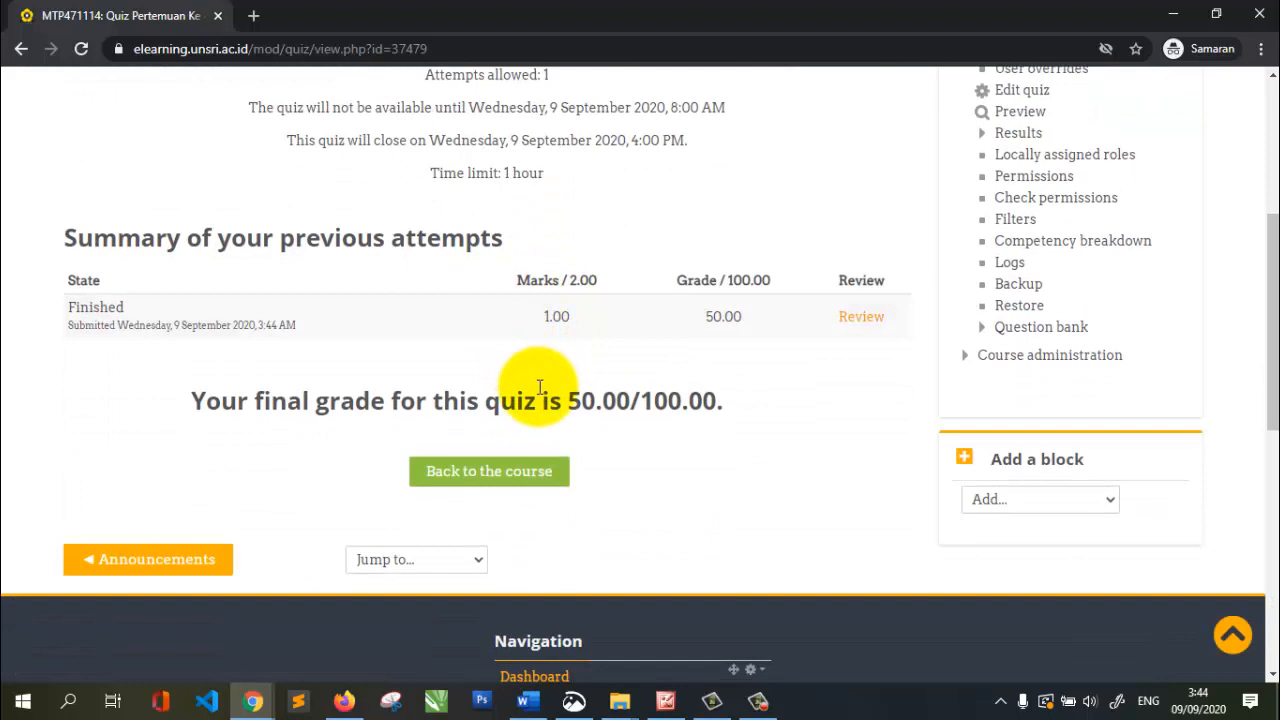
scroll(538, 386, "up", 3)
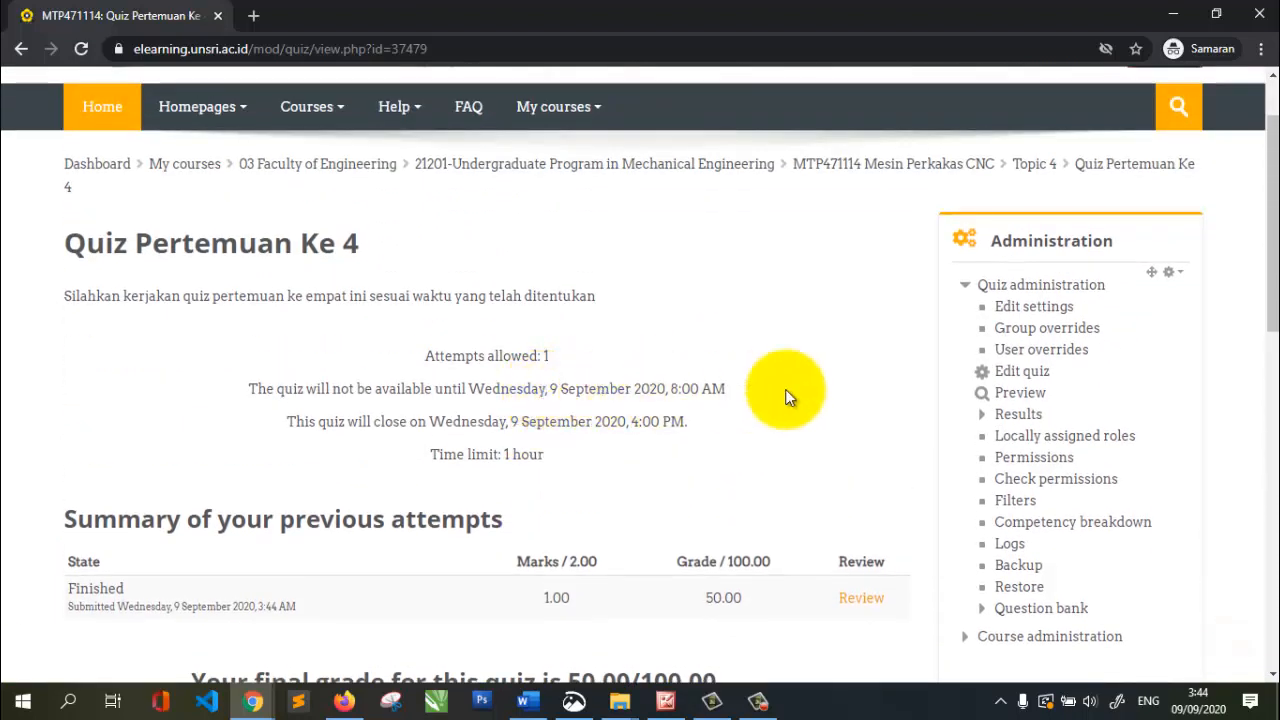
Open Quiz Pertemuan Ke 4 for editing and add a new Essay question after the second question
left_click(1030, 378)
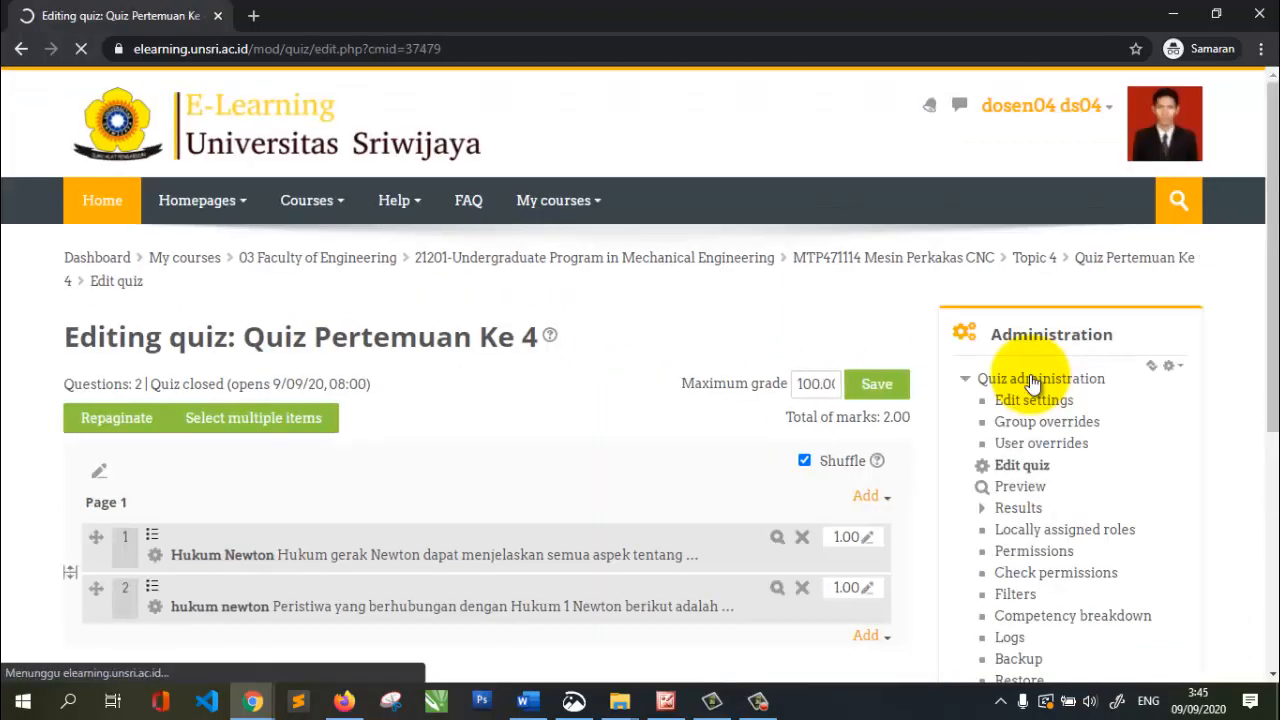
scroll(540, 436, "down", 2)
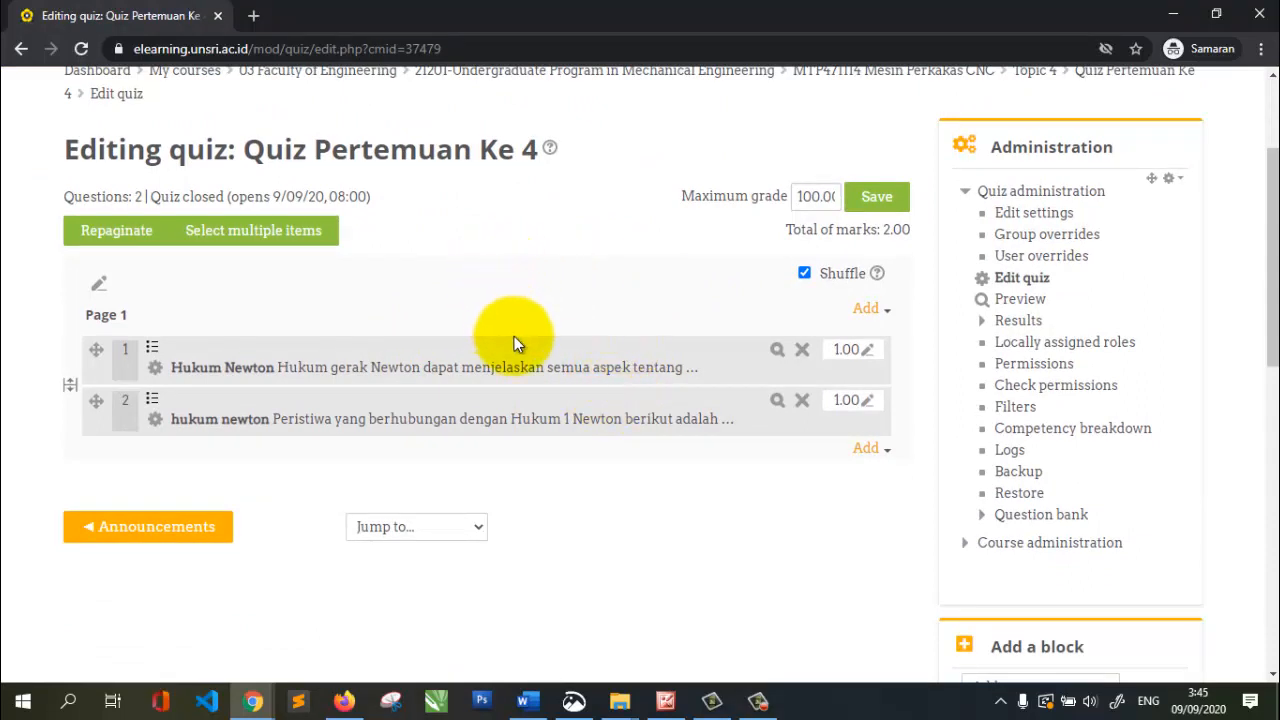
left_click(868, 452)
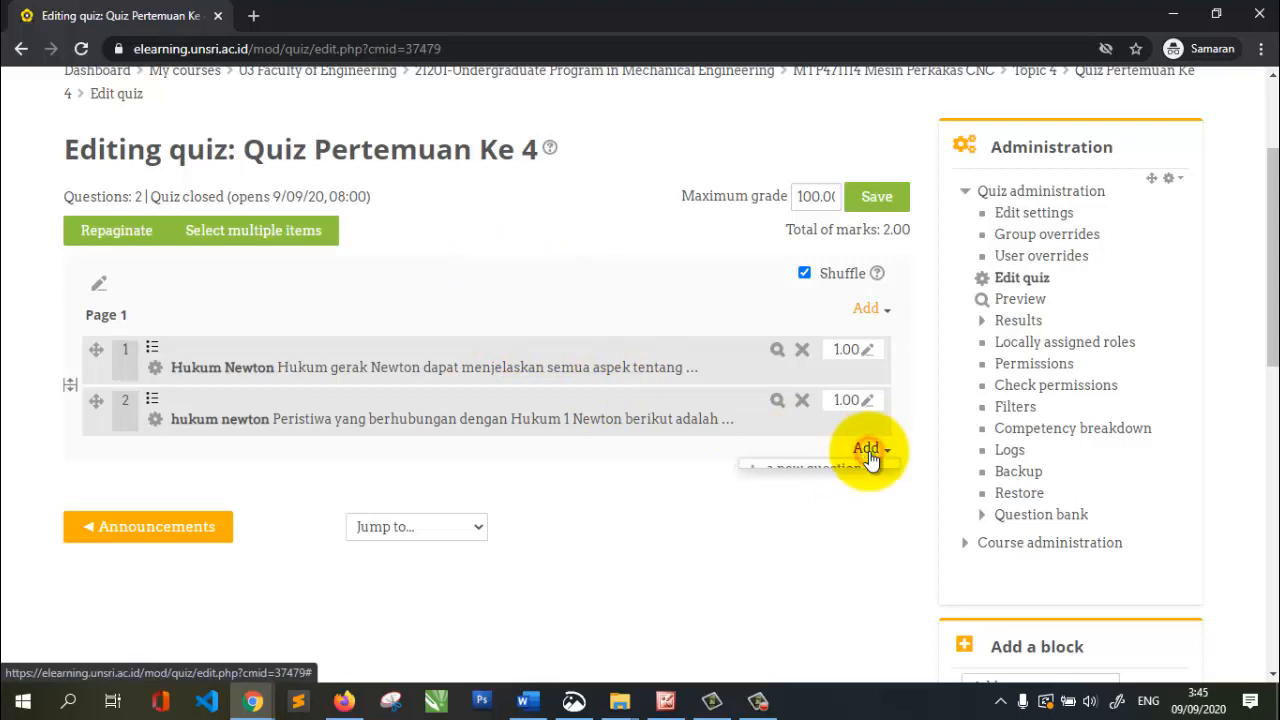
left_click(848, 478)
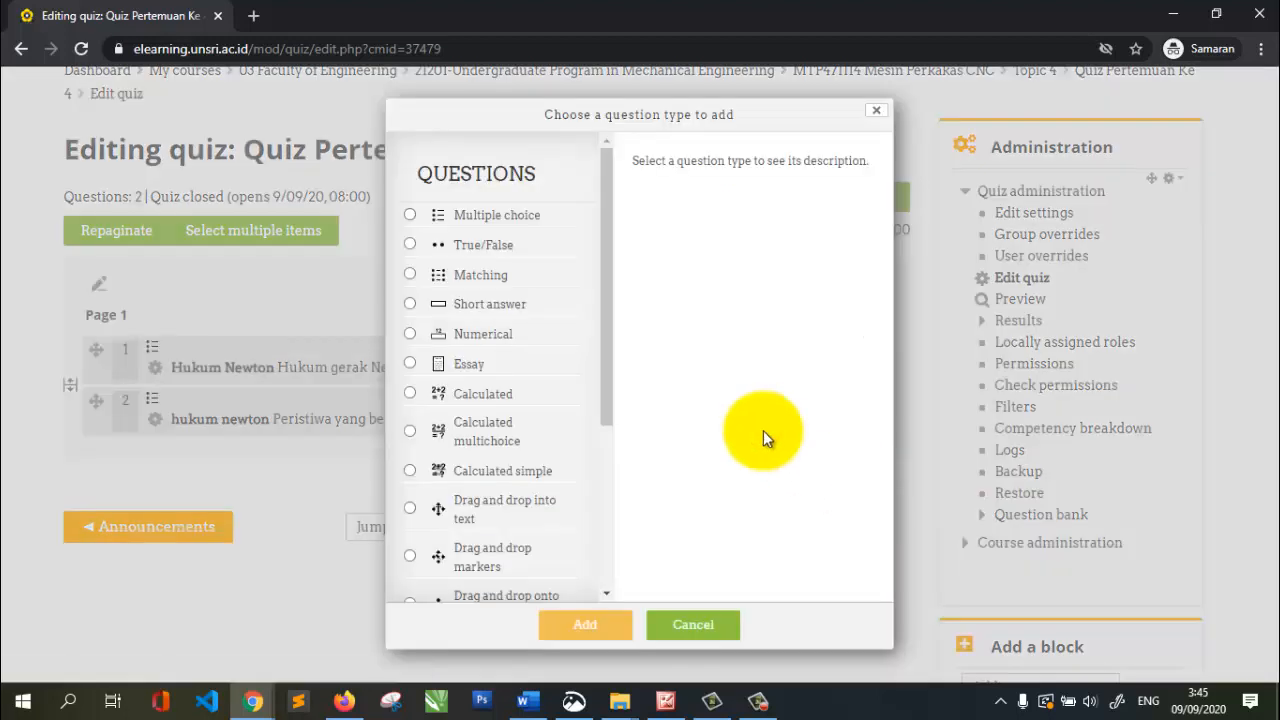
left_click(460, 374)
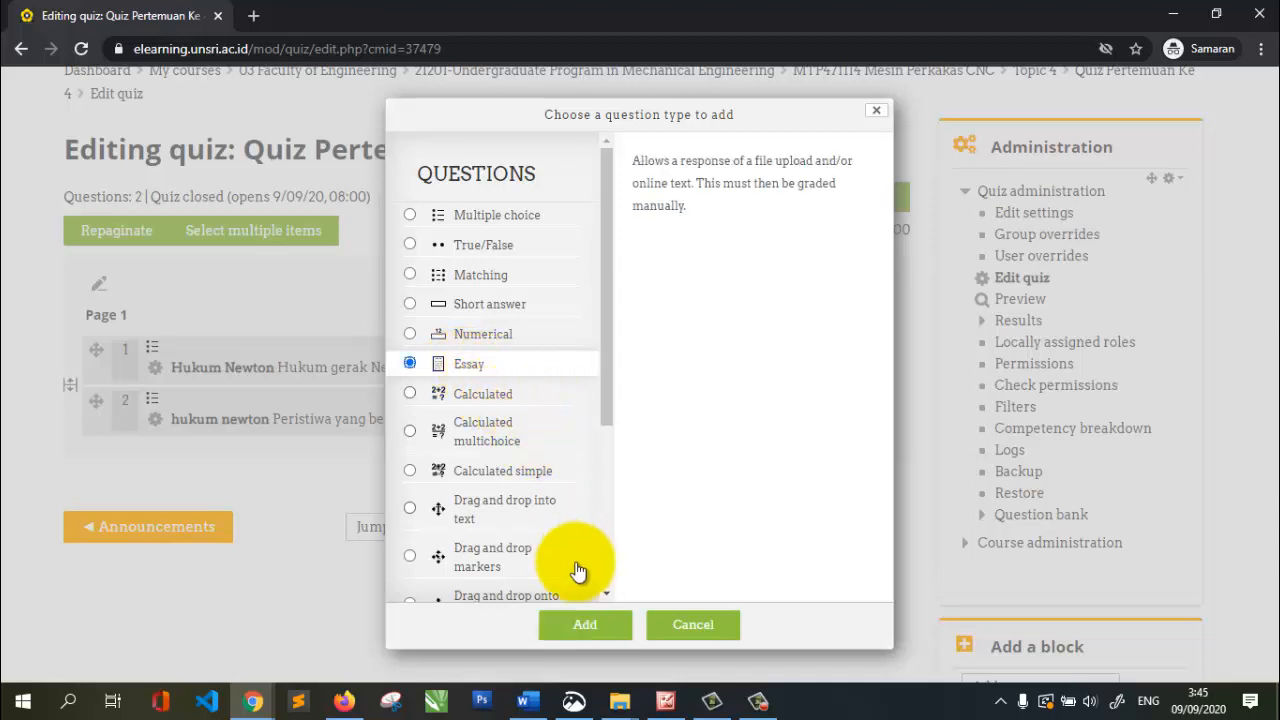
left_click(588, 624)
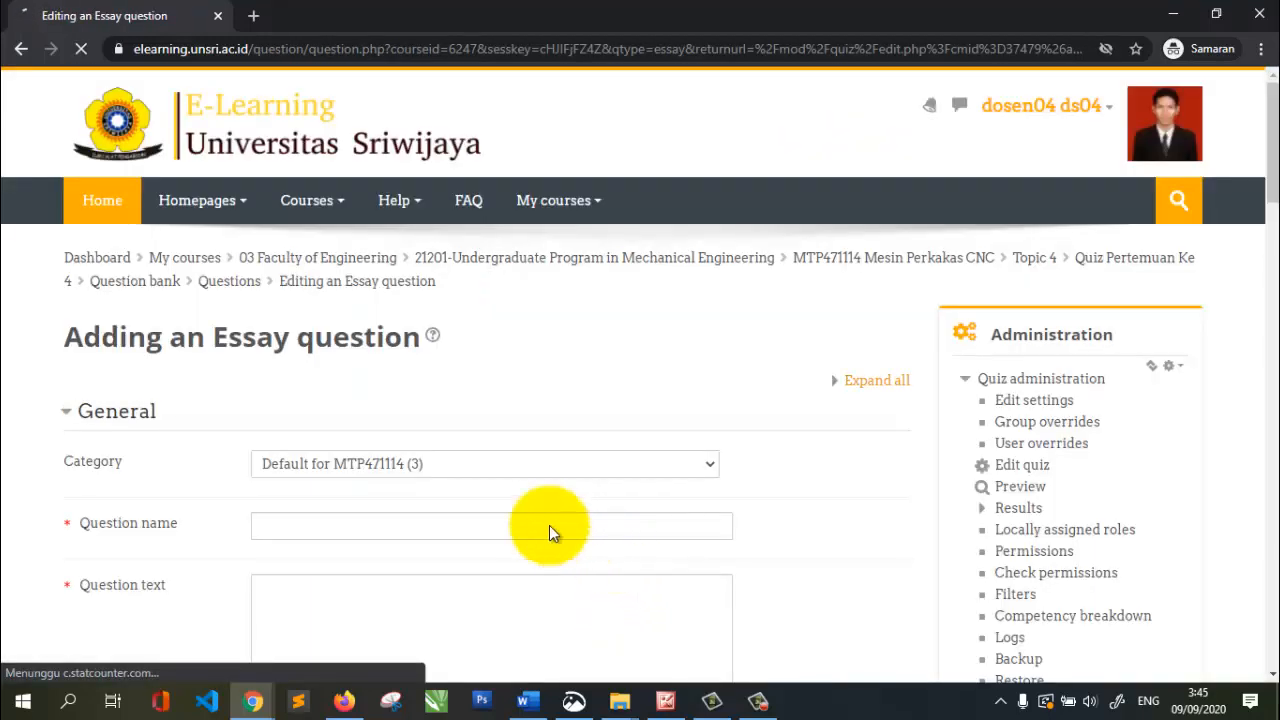
Name the essay question "Hukum Newton" with the text "Jika resultan gaya – gaya yang bekerja pada suatu benda diam sebesar nol maka benda tersebut ..."
scroll(455, 505, "down", 1)
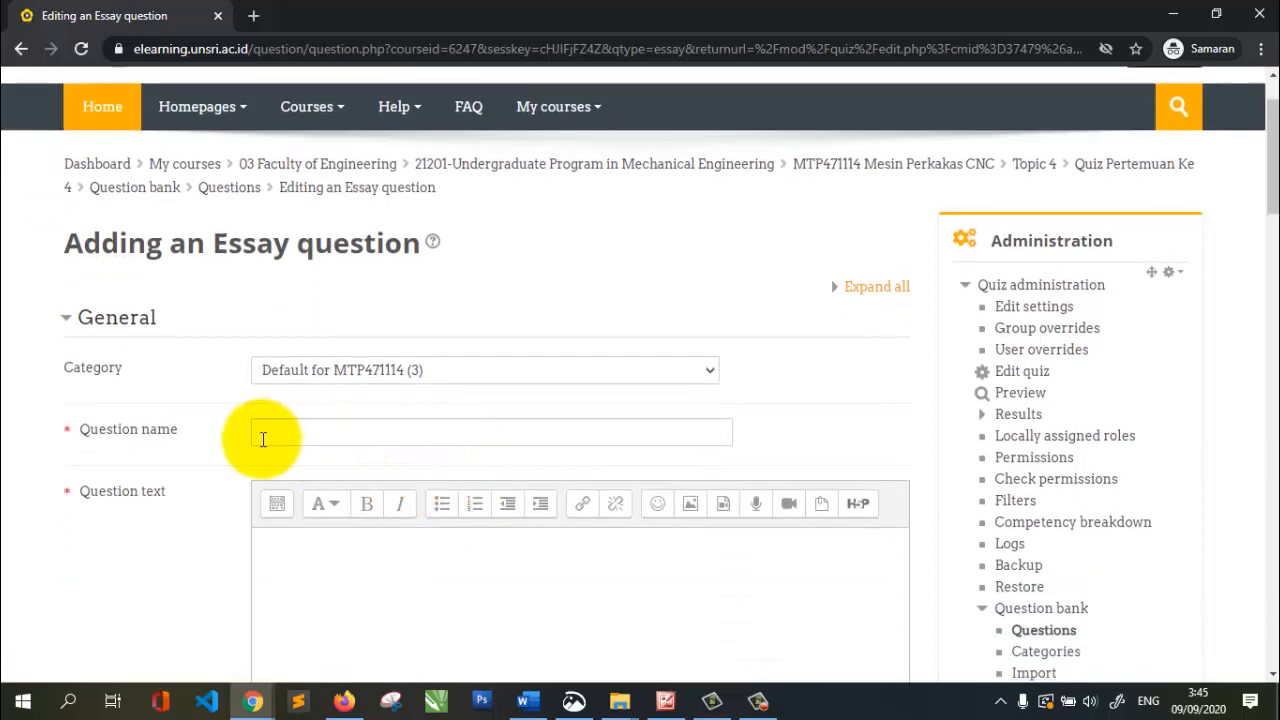
left_click(303, 434)
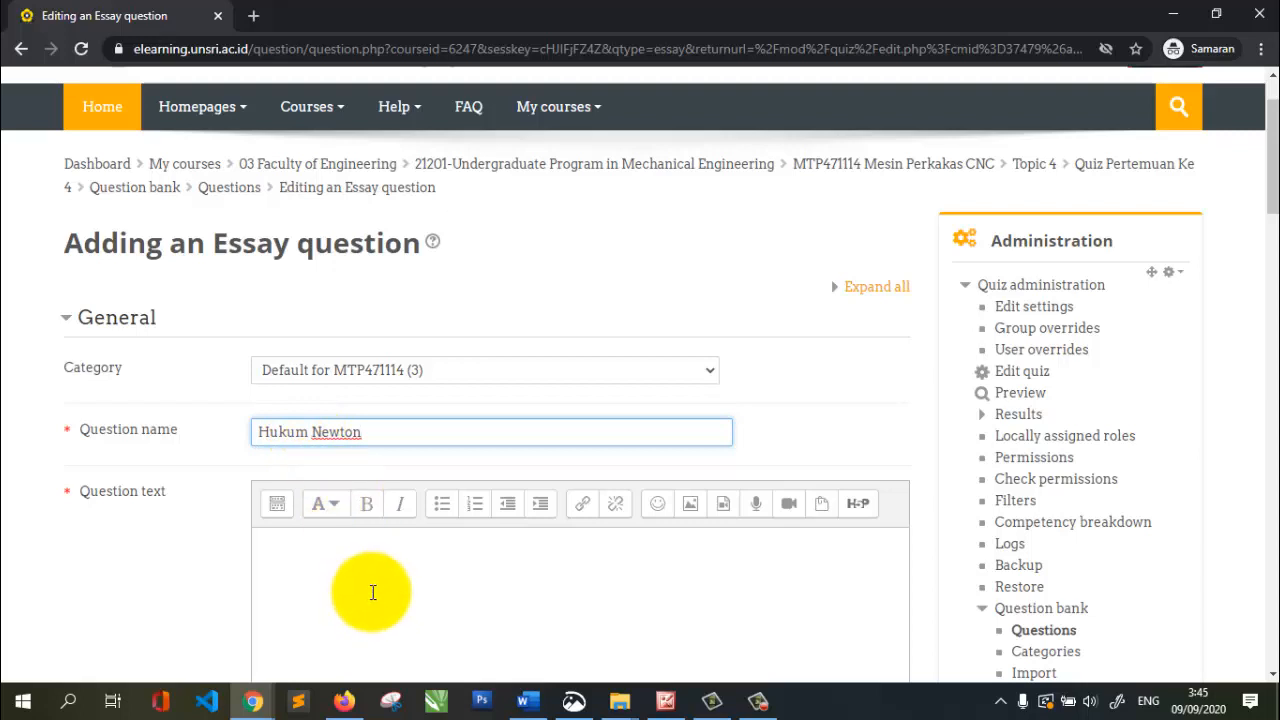
scroll(382, 590, "down", 1)
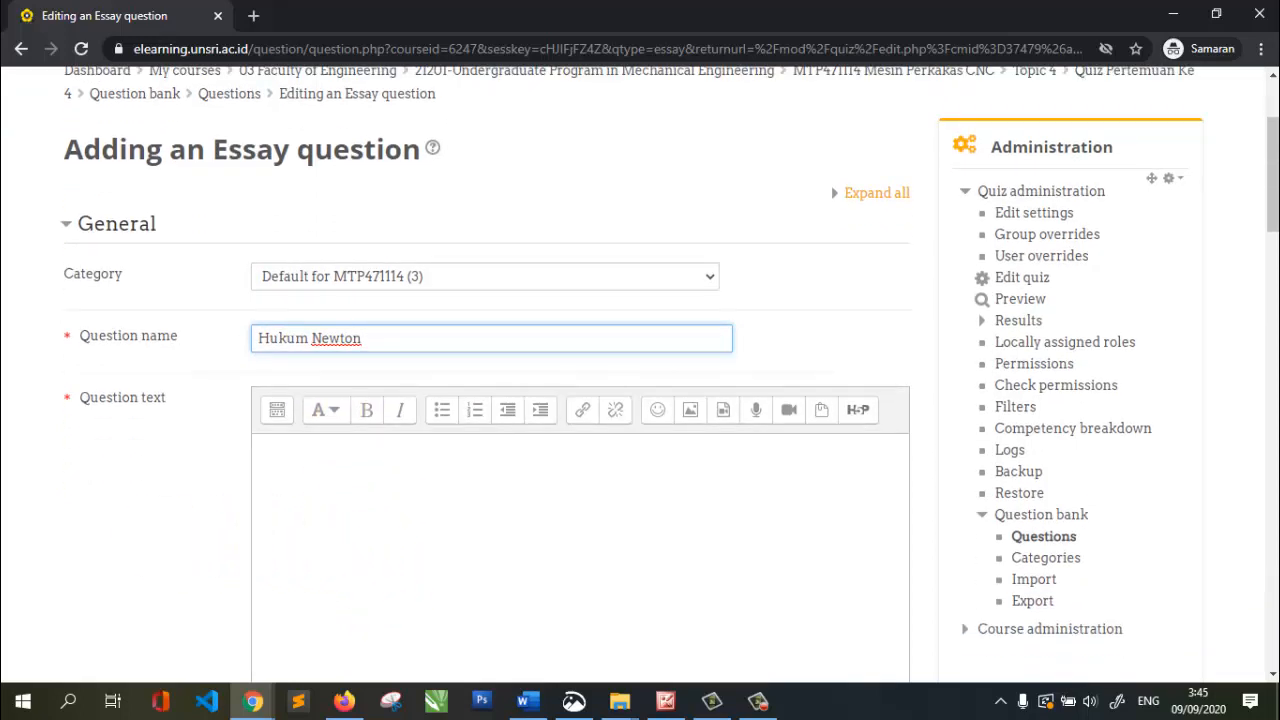
left_click(343, 700)
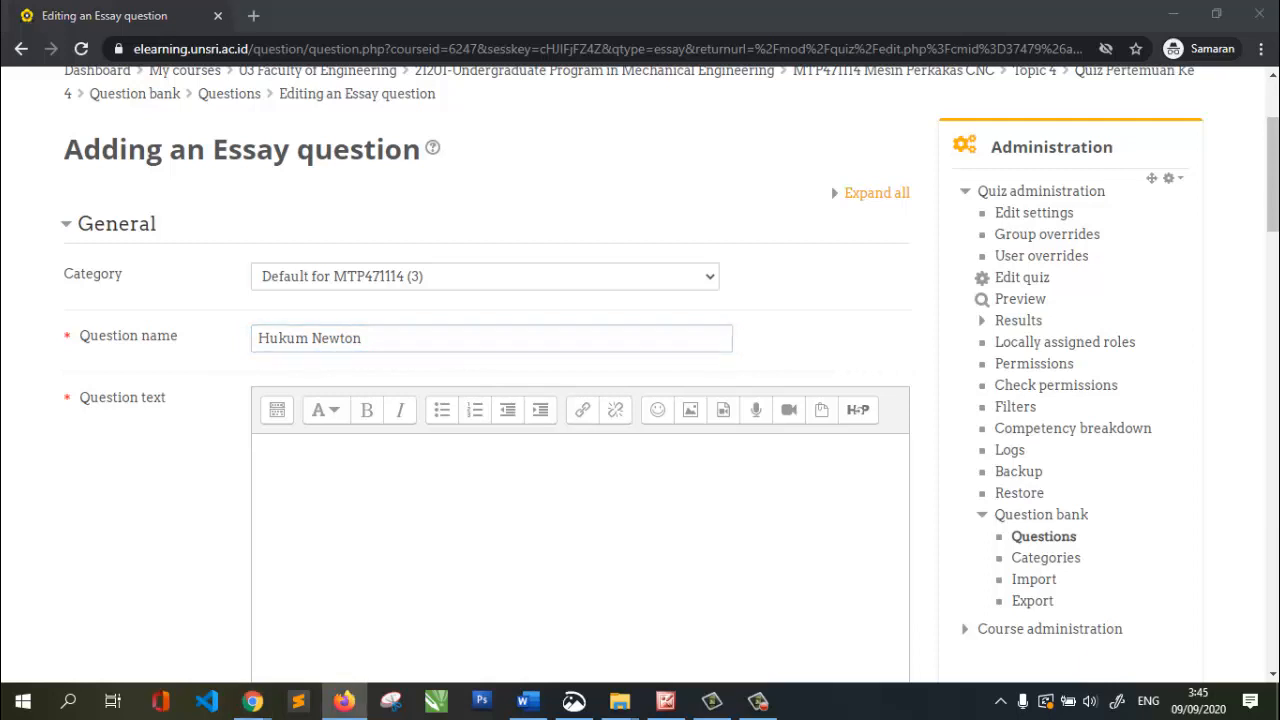
left_click(500, 491)
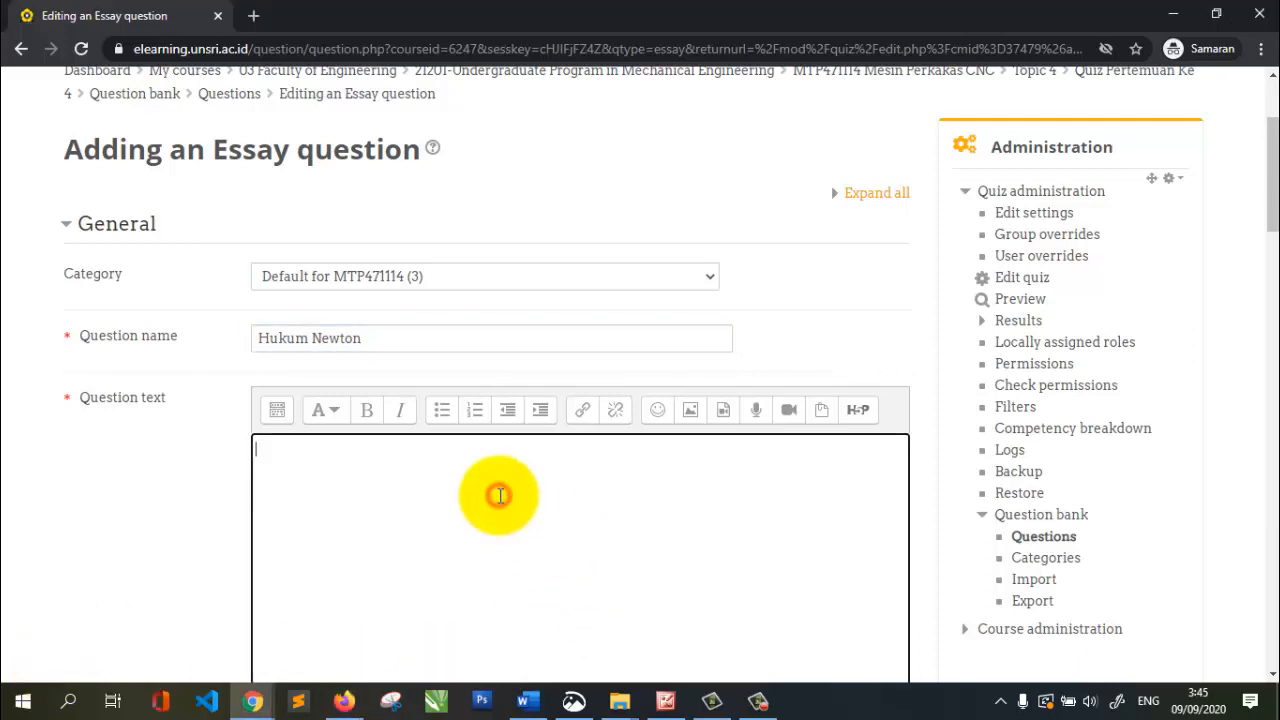
type("Jika resultan gaya – gaya yang bekerja pada suatu benda diam sebesar nol maka benda tersebut ...")
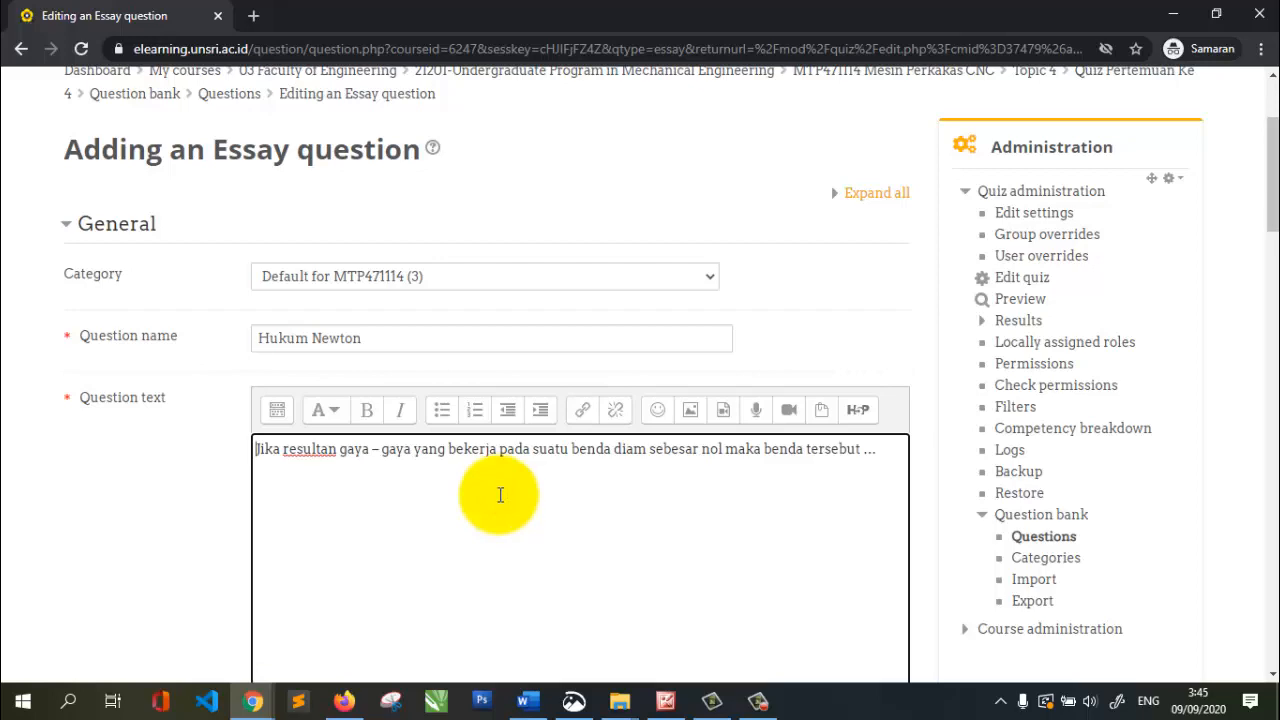
Look through the essay question's default mark, feedback and response options, leaving Allow attachments set to No
scroll(500, 495, "down", 6)
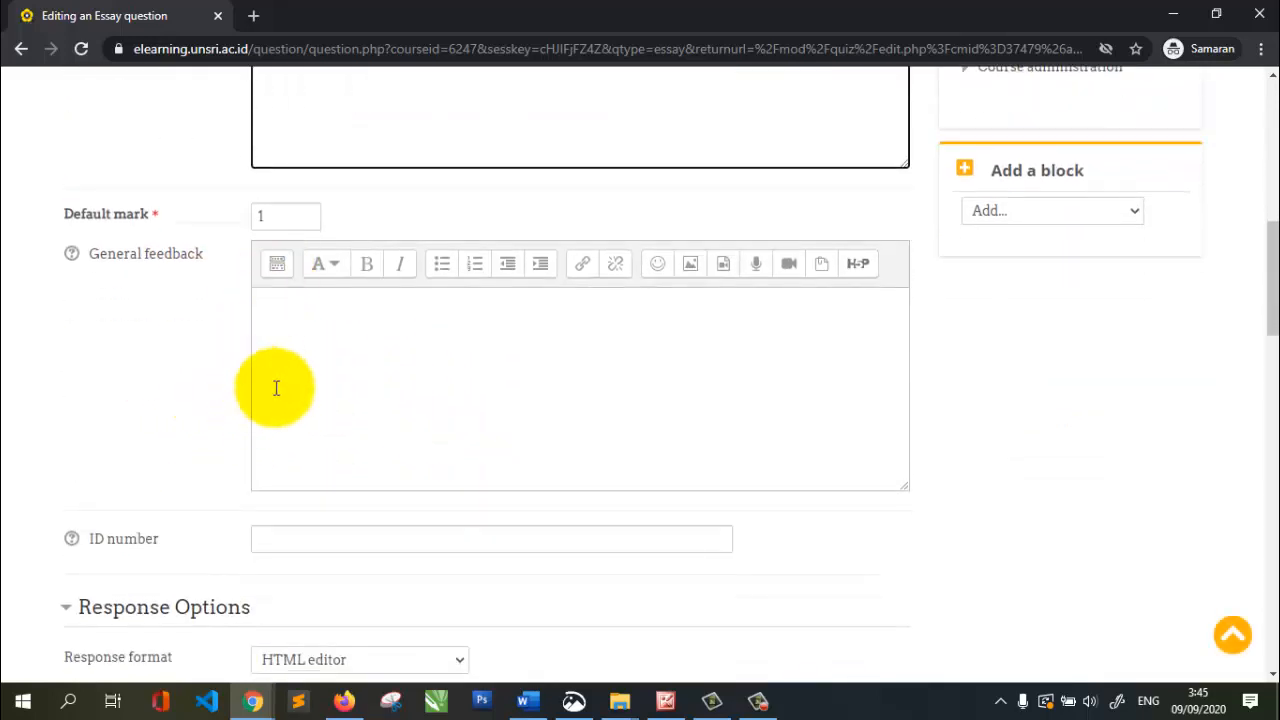
scroll(277, 390, "down", 4)
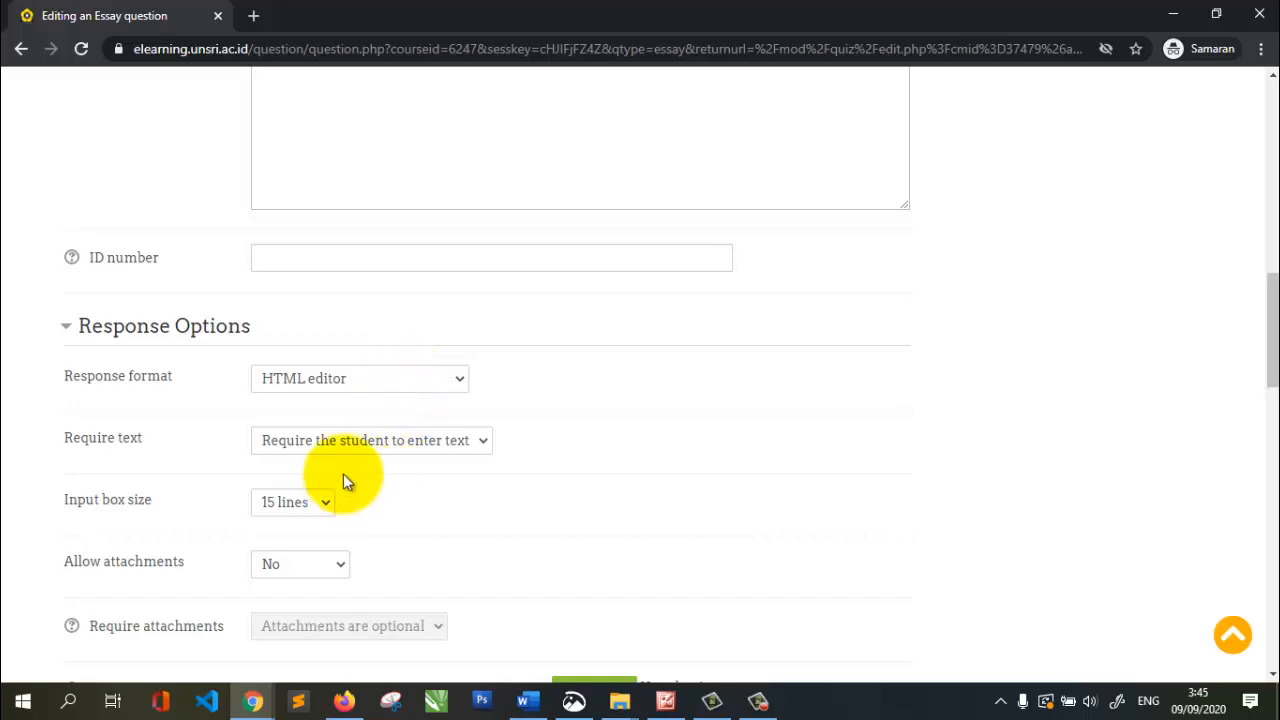
scroll(343, 480, "down", 1)
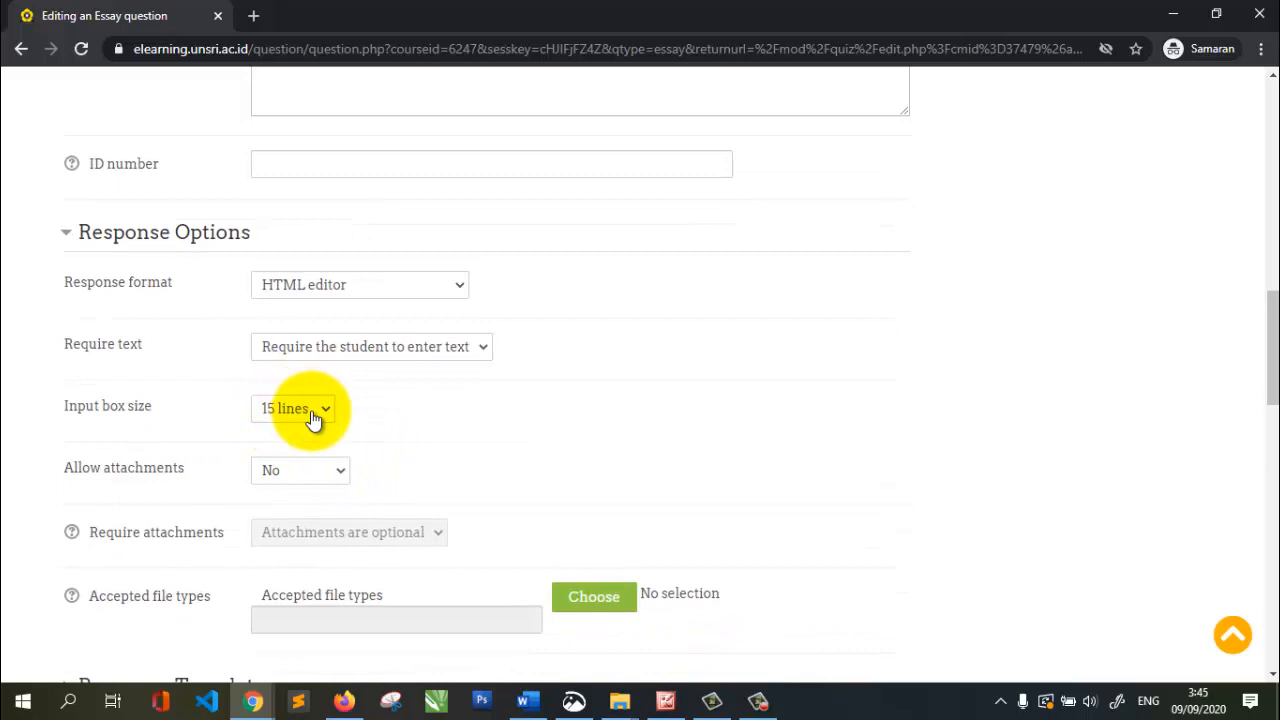
left_click(316, 474)
left_click(300, 490)
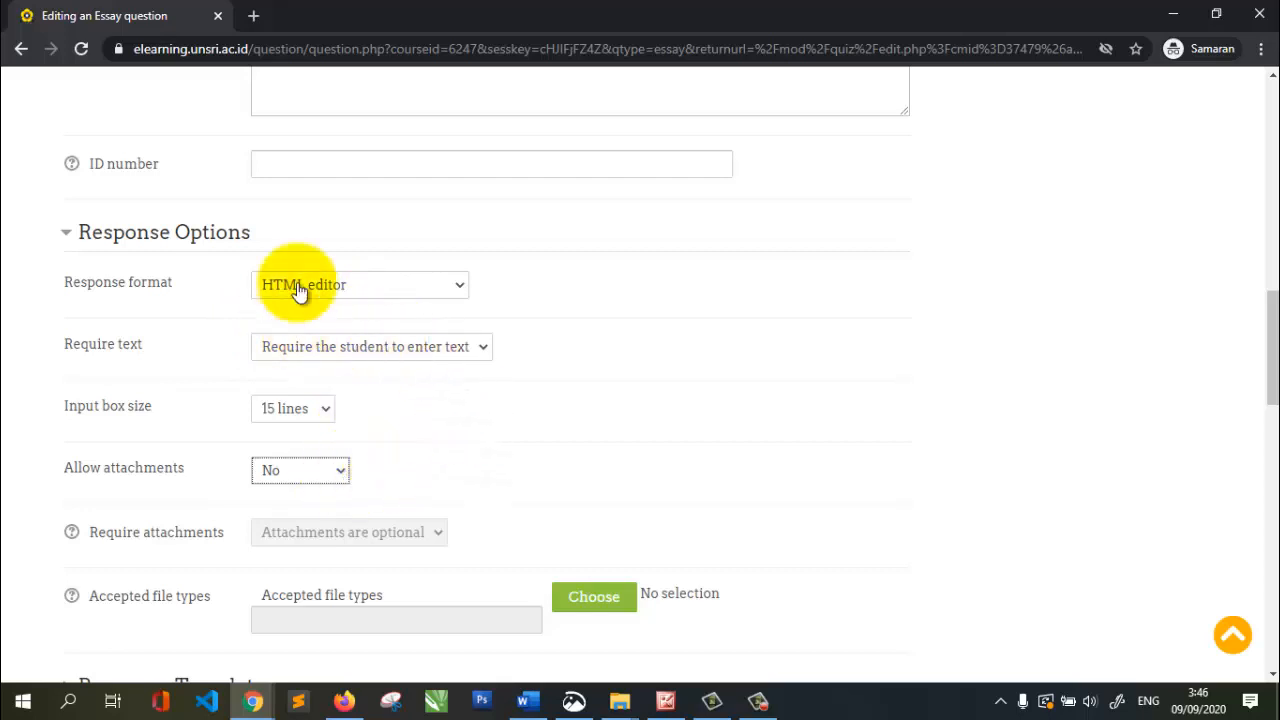
scroll(329, 440, "down", 1)
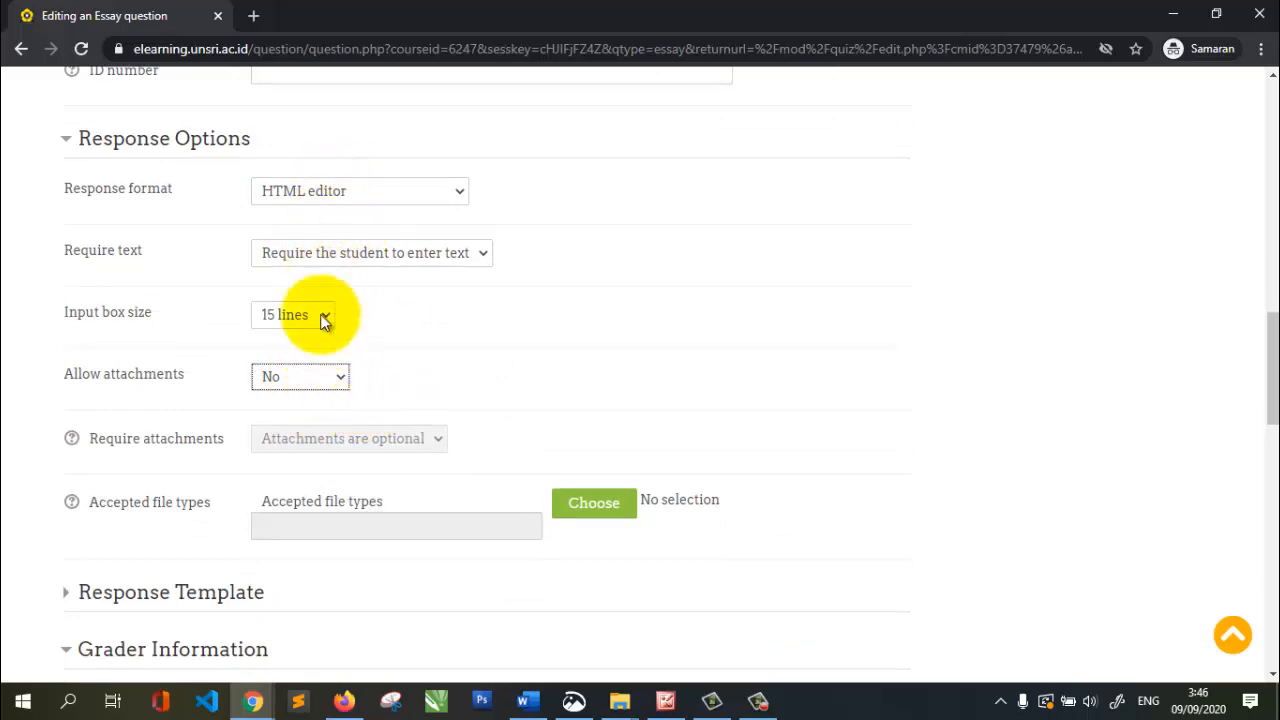
Expand the Response Template section, leave it blank, and save the essay question to the quiz
scroll(320, 400, "down", 2)
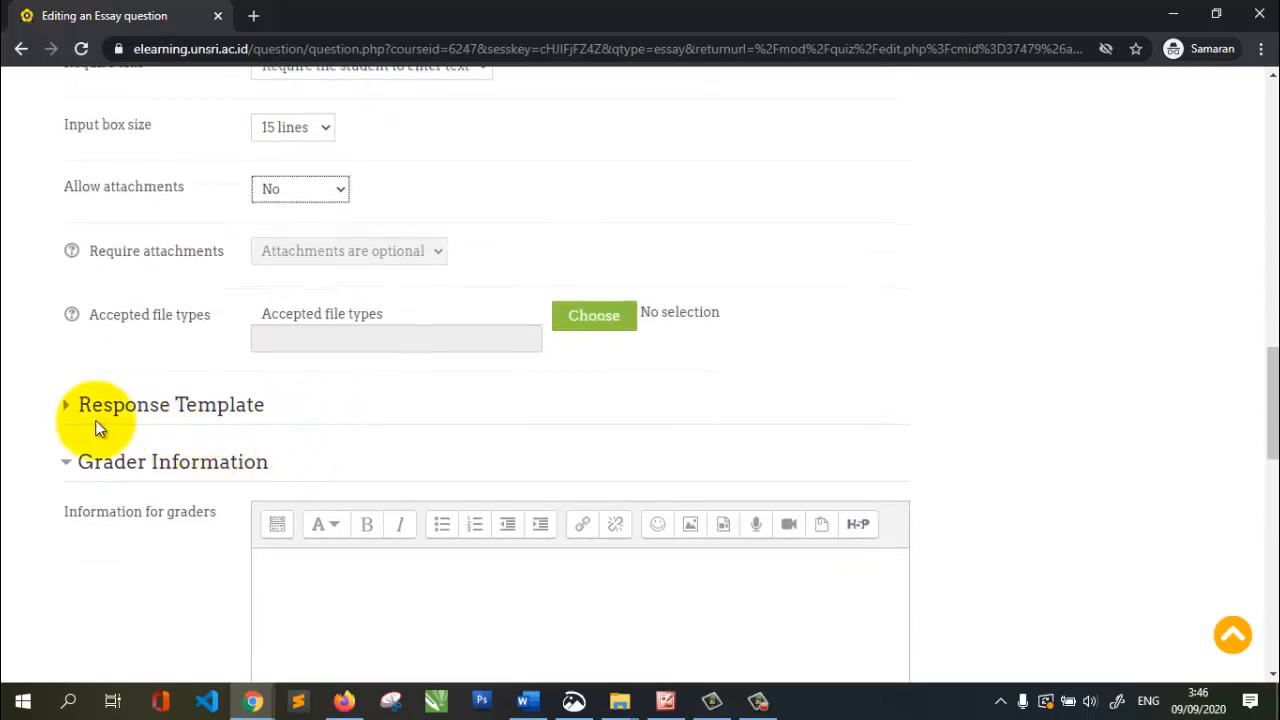
left_click(65, 410)
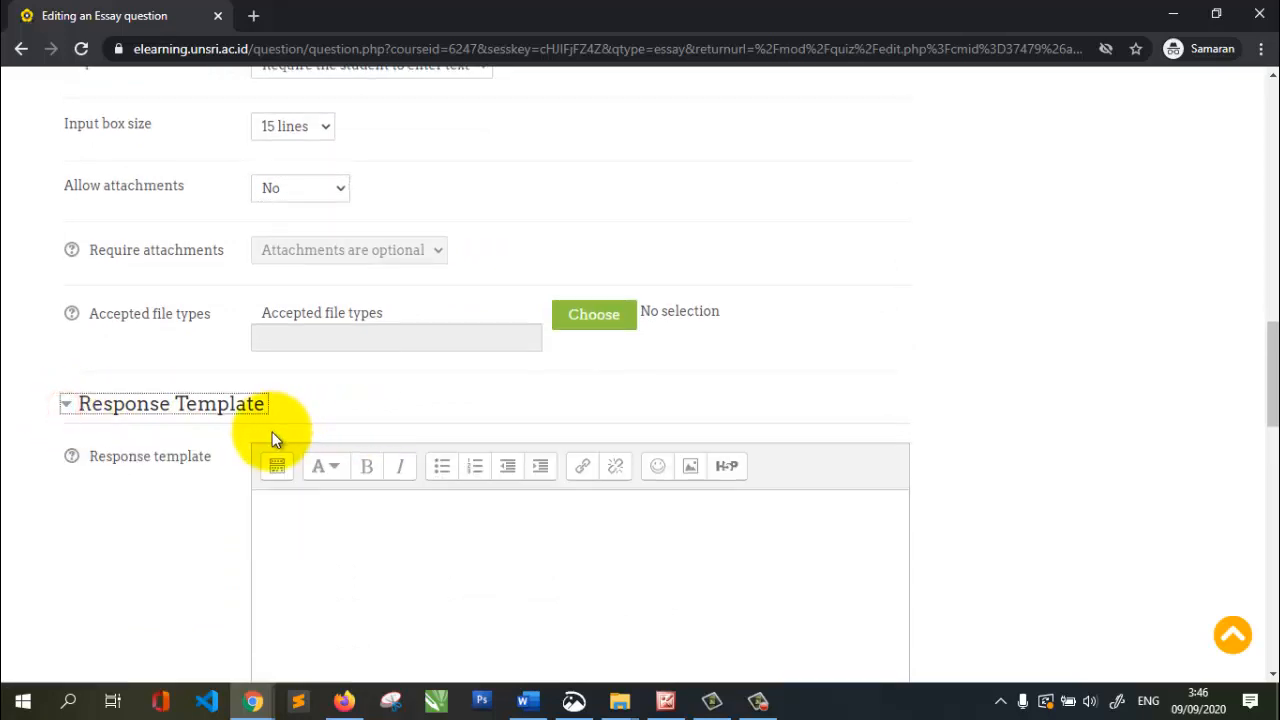
scroll(272, 432, "down", 4)
scroll(263, 445, "down", 4)
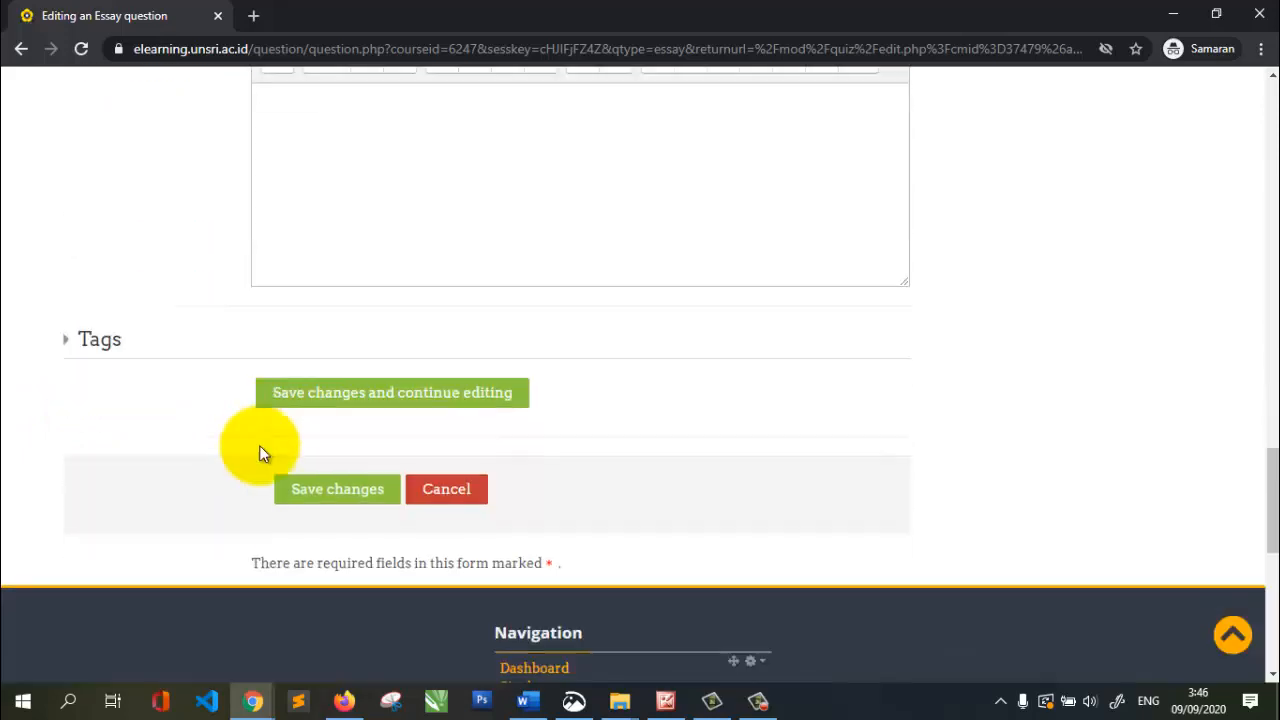
left_click(330, 490)
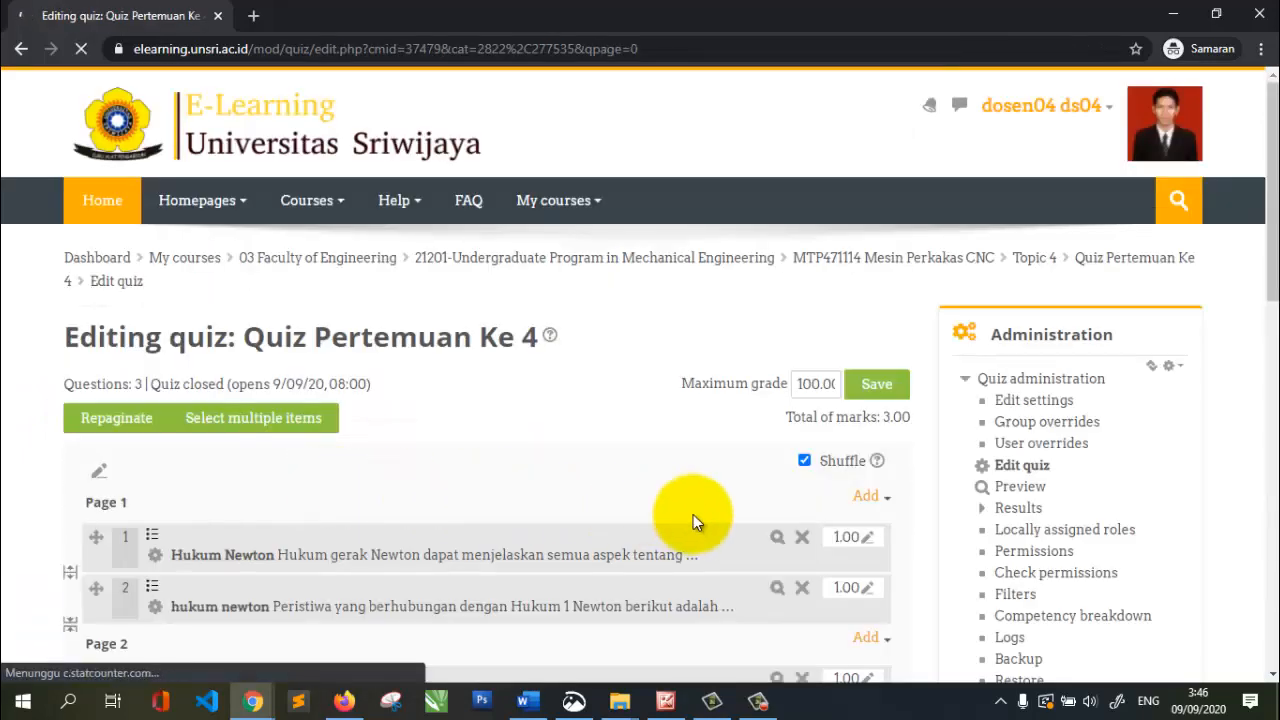
Preview the essay question on page 2, submit the sample answer "xghfxhfc cjhcj gvj", and close the preview
scroll(666, 525, "down", 2)
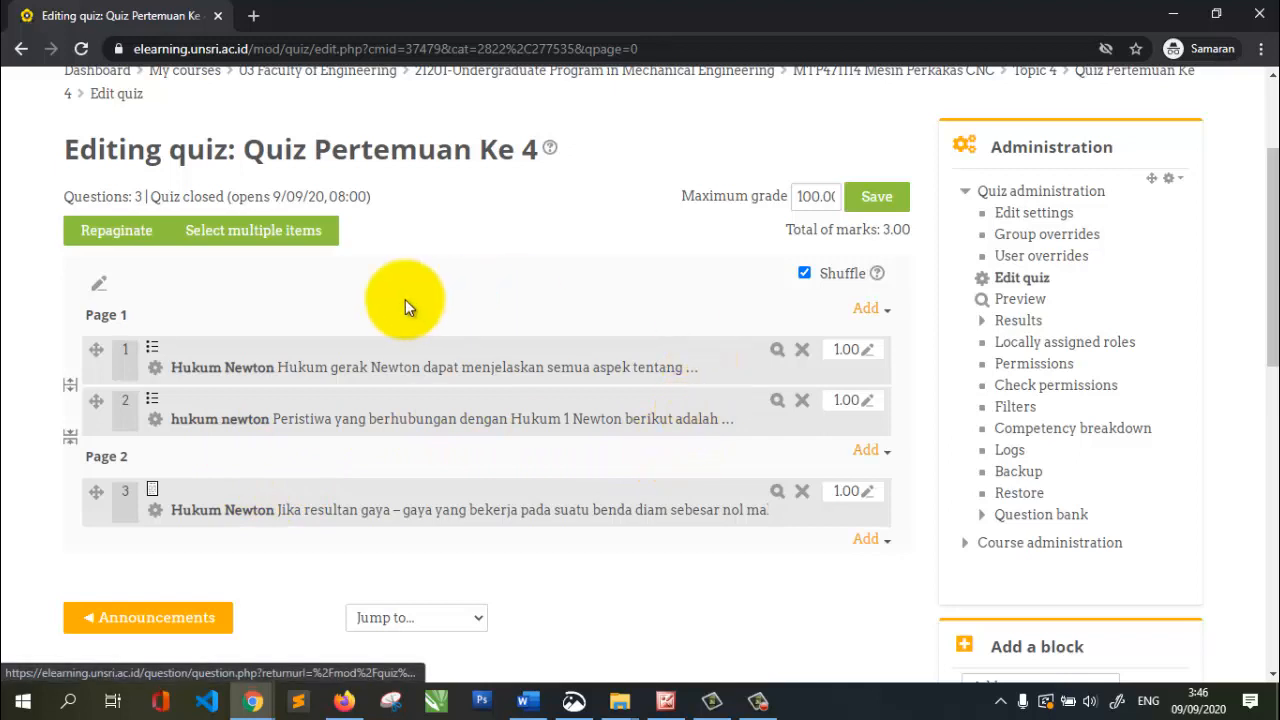
left_click(778, 495)
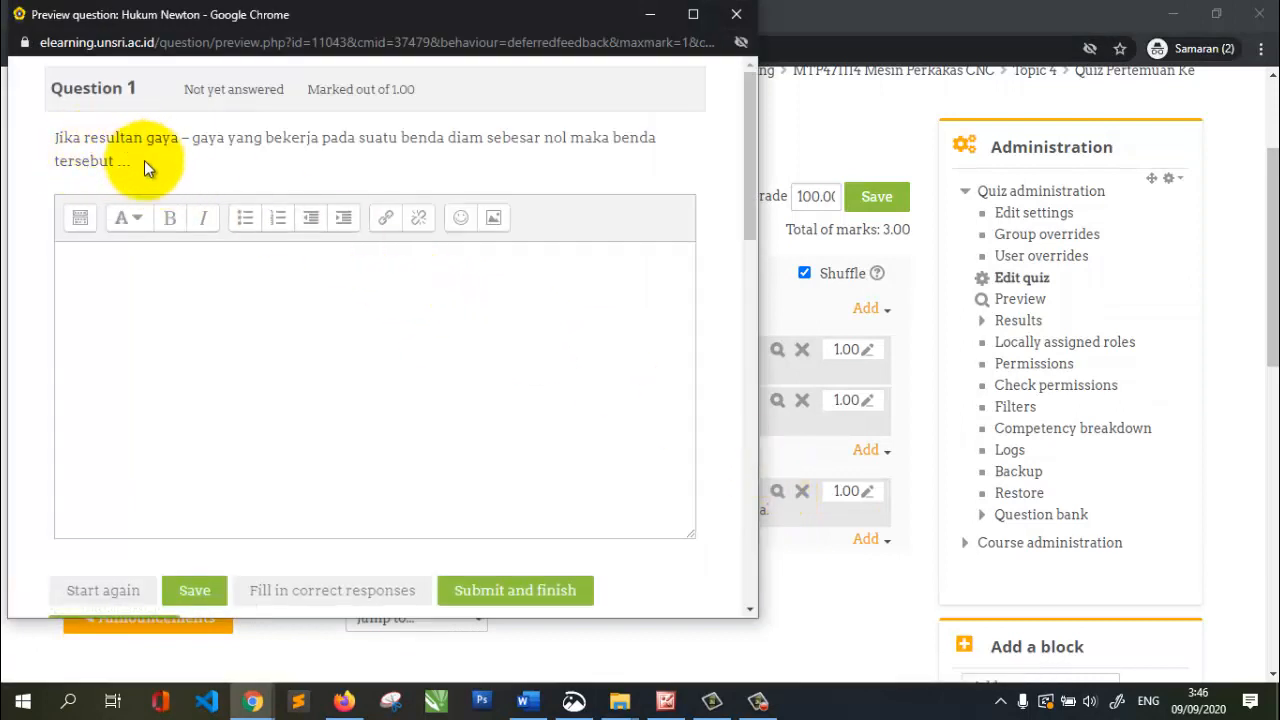
left_click(152, 275)
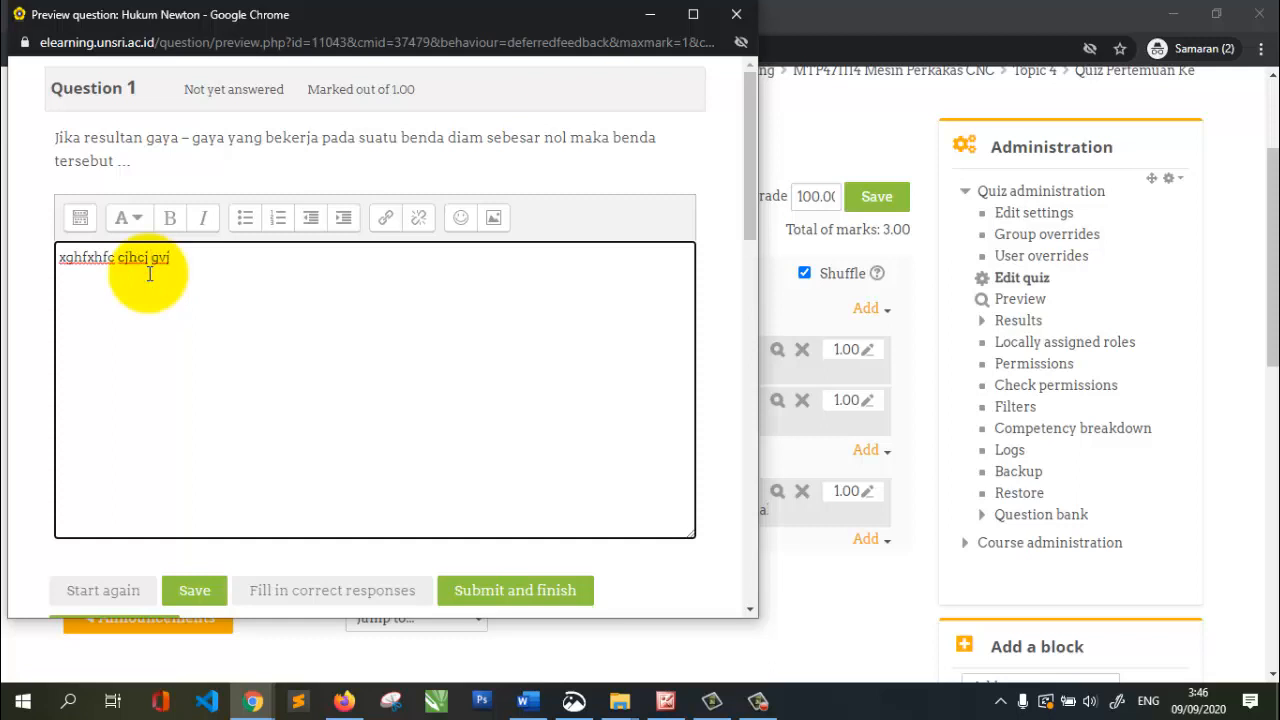
scroll(380, 350, "down", 3)
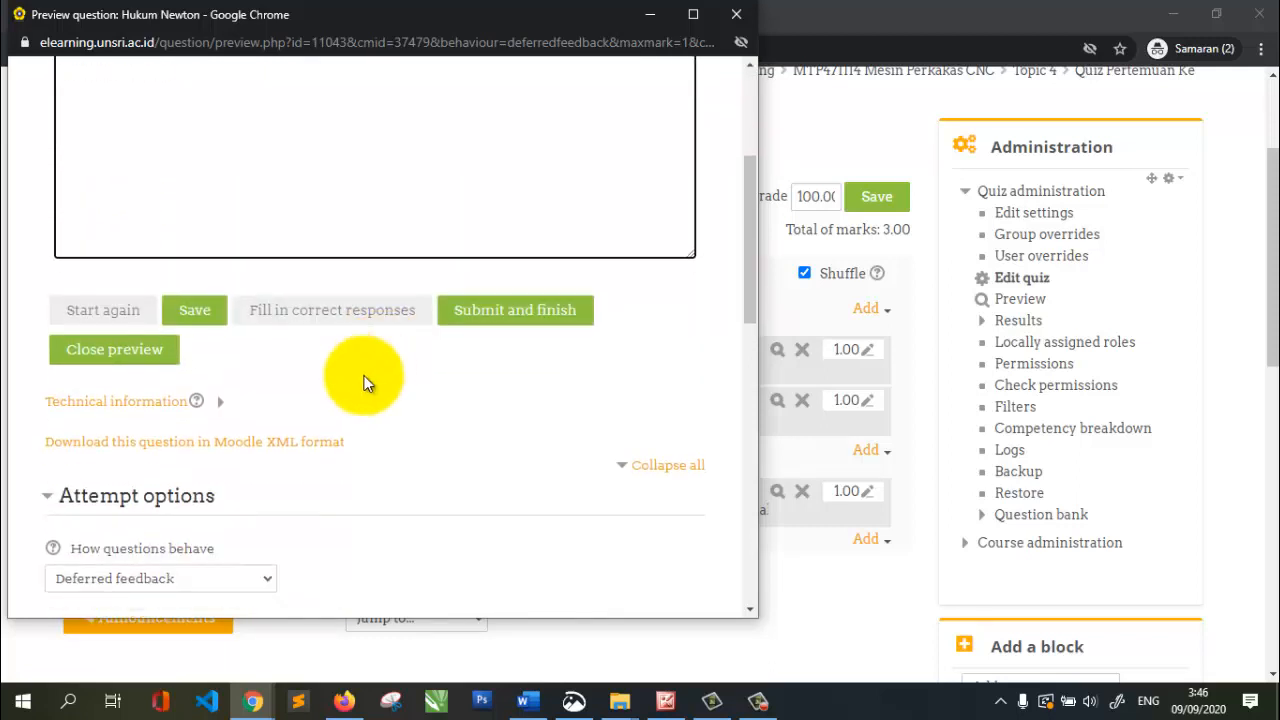
left_click(520, 312)
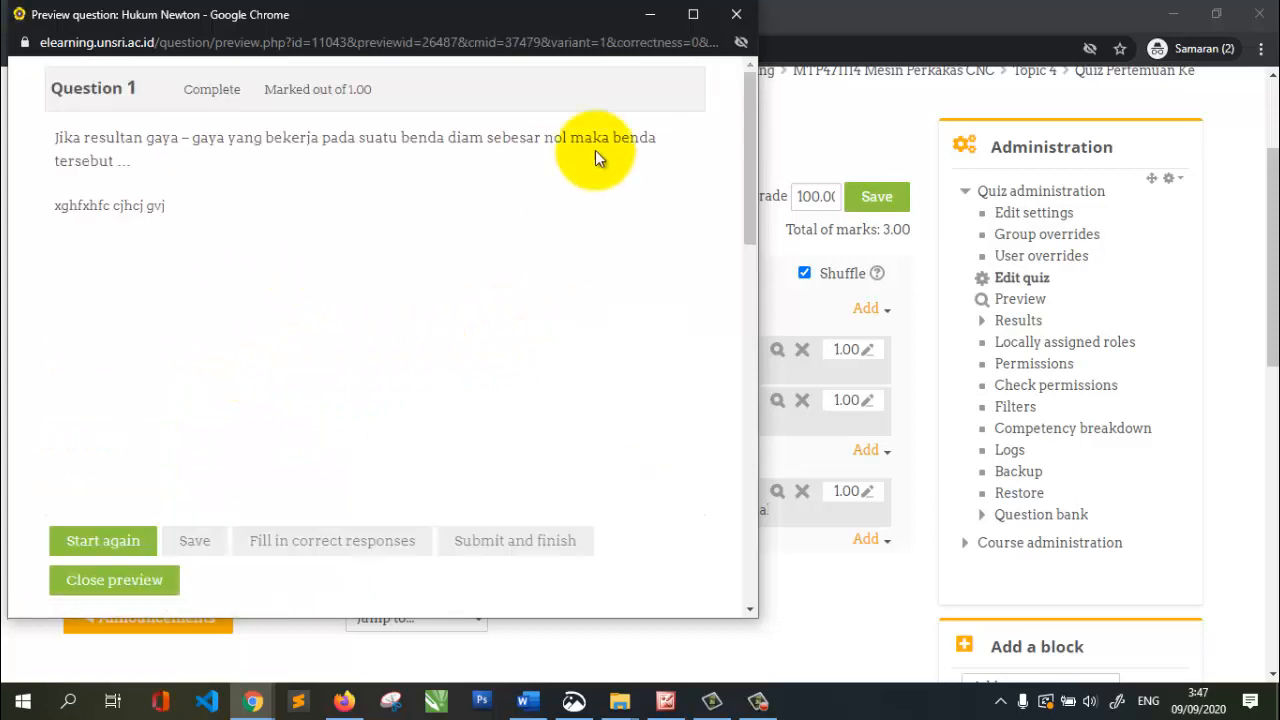
left_click(735, 15)
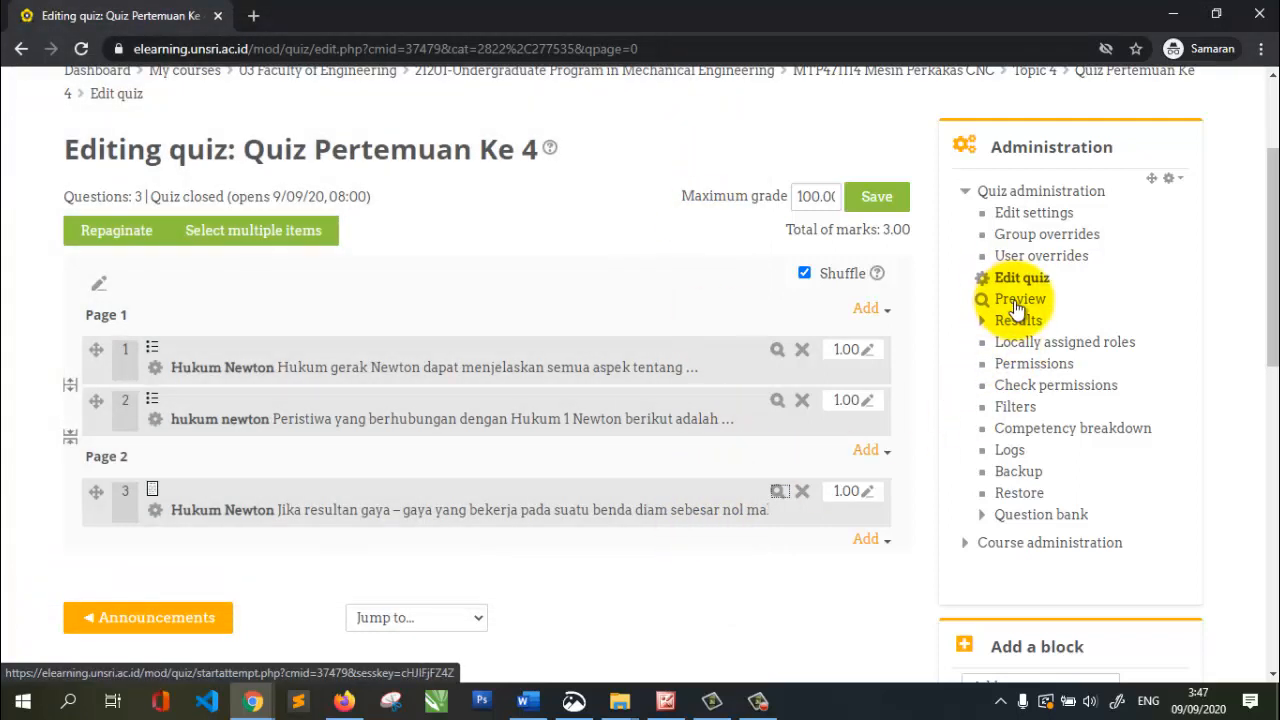
Start a preview attempt of the whole quiz and look over the questions on its first page
left_click(1020, 302)
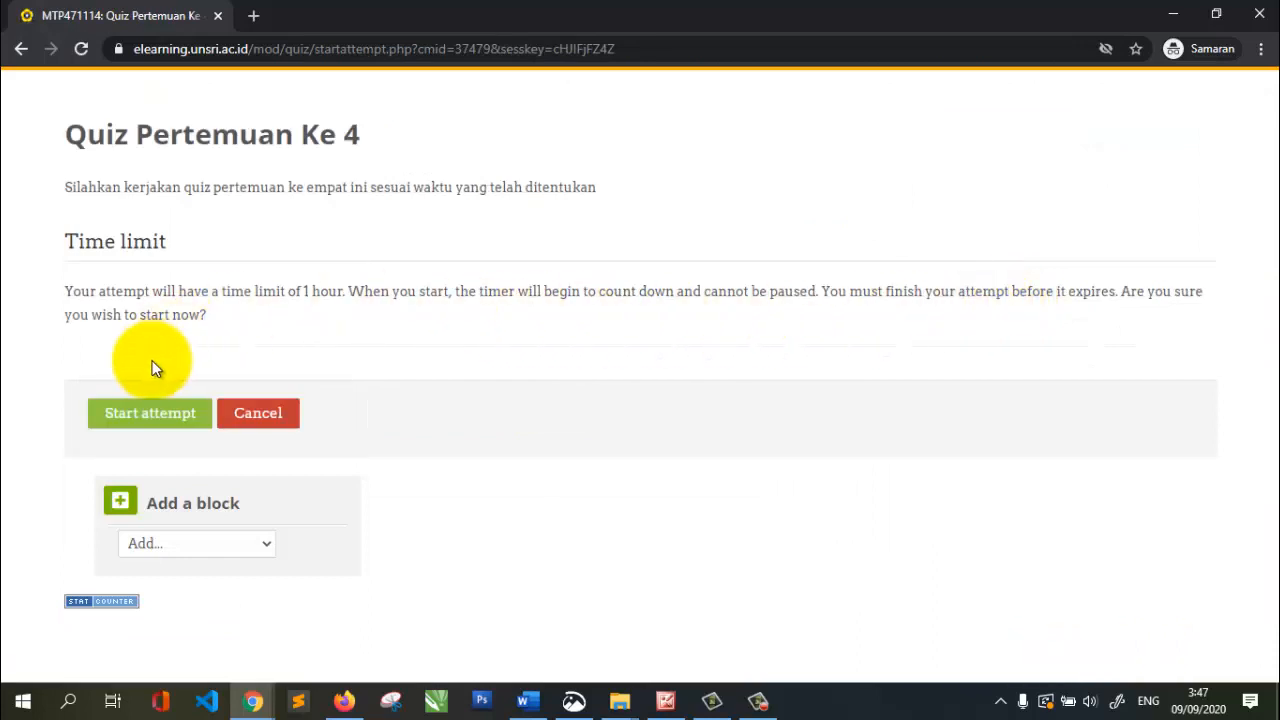
left_click(152, 417)
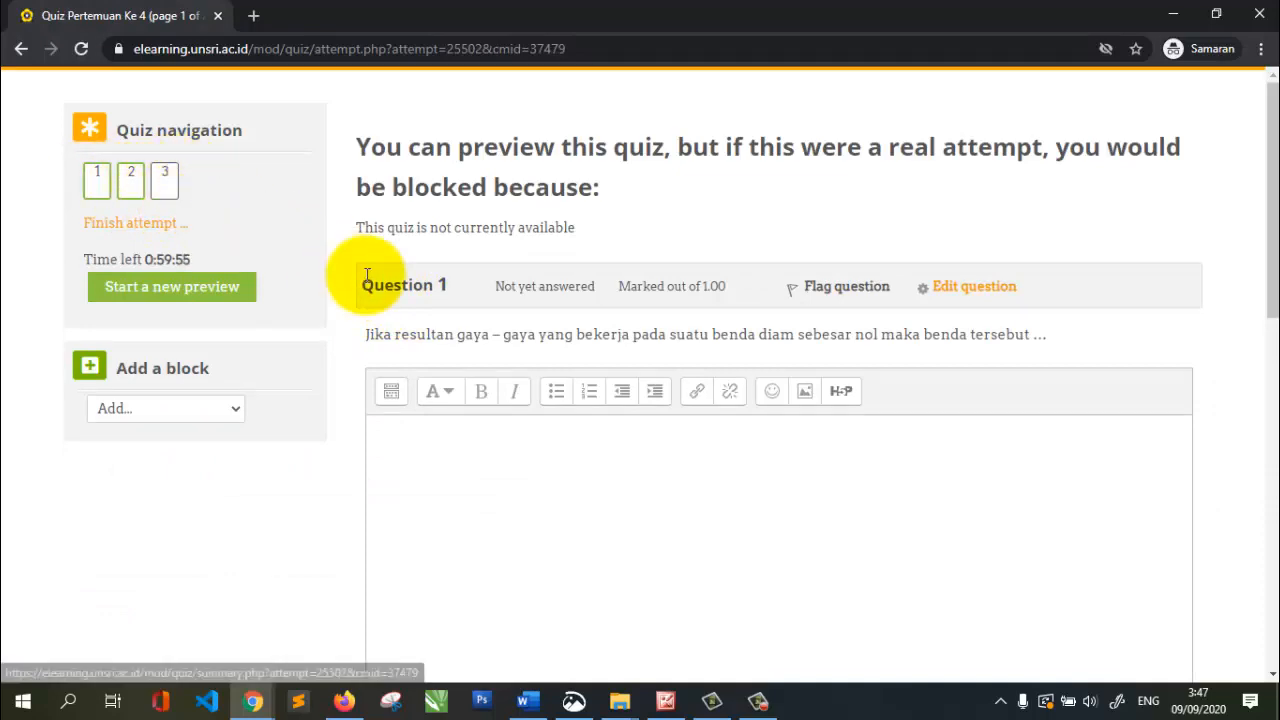
scroll(616, 265, "down", 2)
scroll(616, 265, "down", 6)
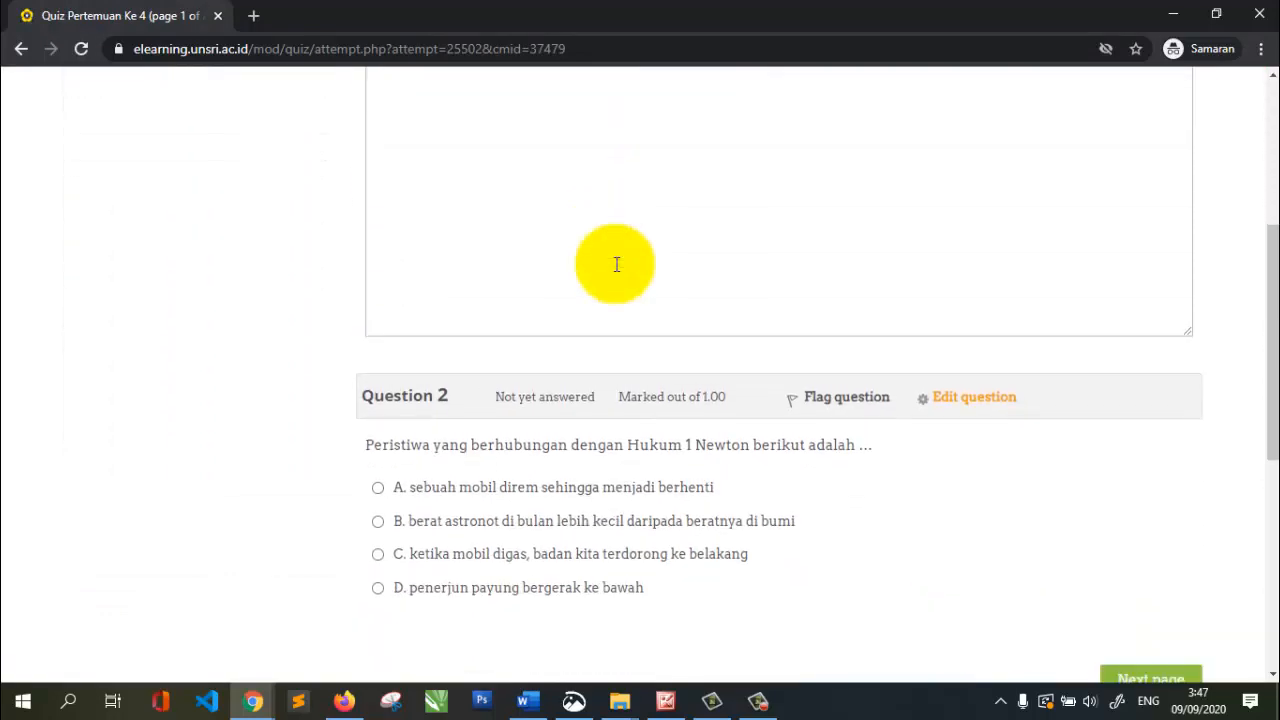
scroll(615, 264, "up", 7)
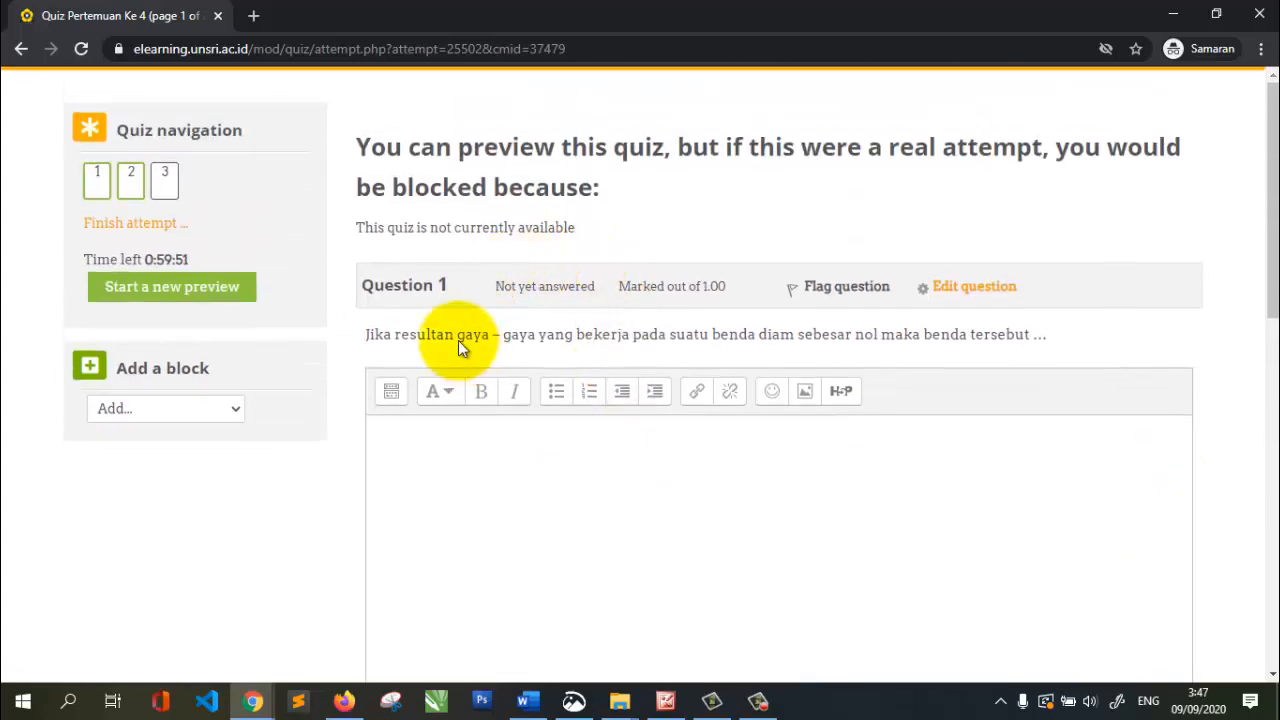
Answer the essay question with "cgvjv vuv uviub uibbub iu" and question 2 with "ketika mobil digas, badan kita terdorong ke belakang", and continue to the second page
left_click(487, 455)
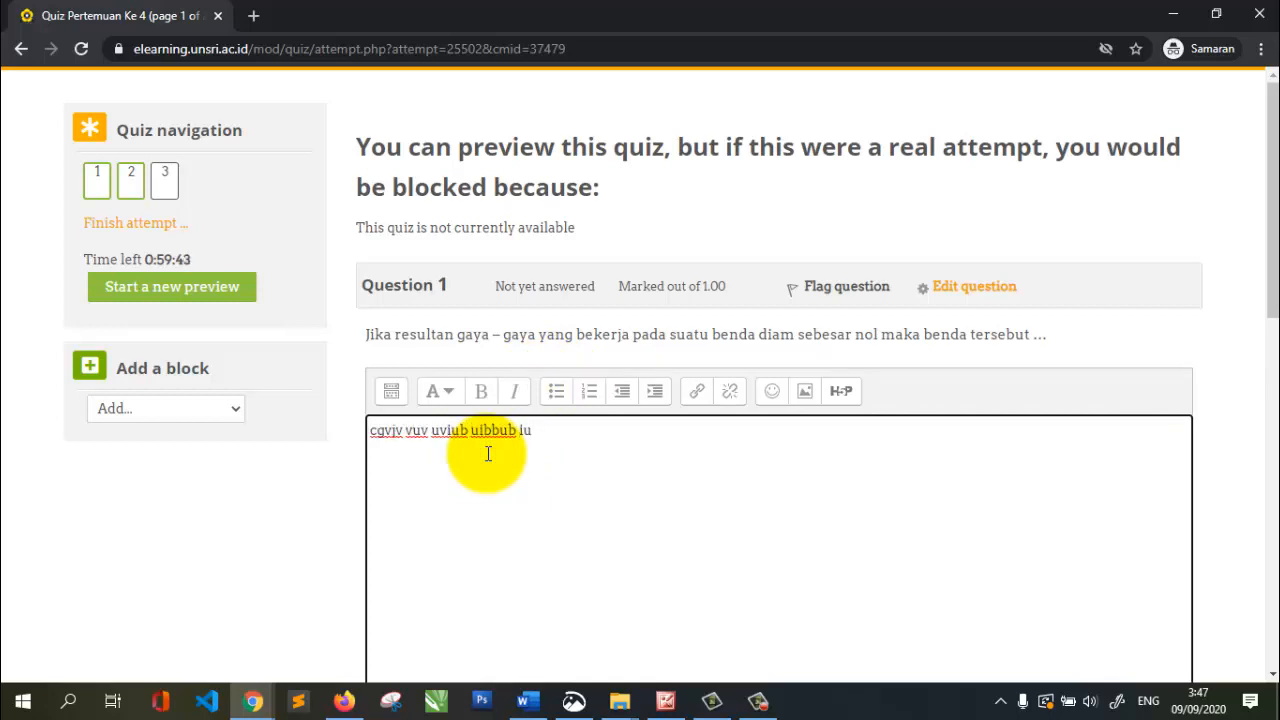
scroll(488, 453, "down", 3)
scroll(486, 451, "down", 2)
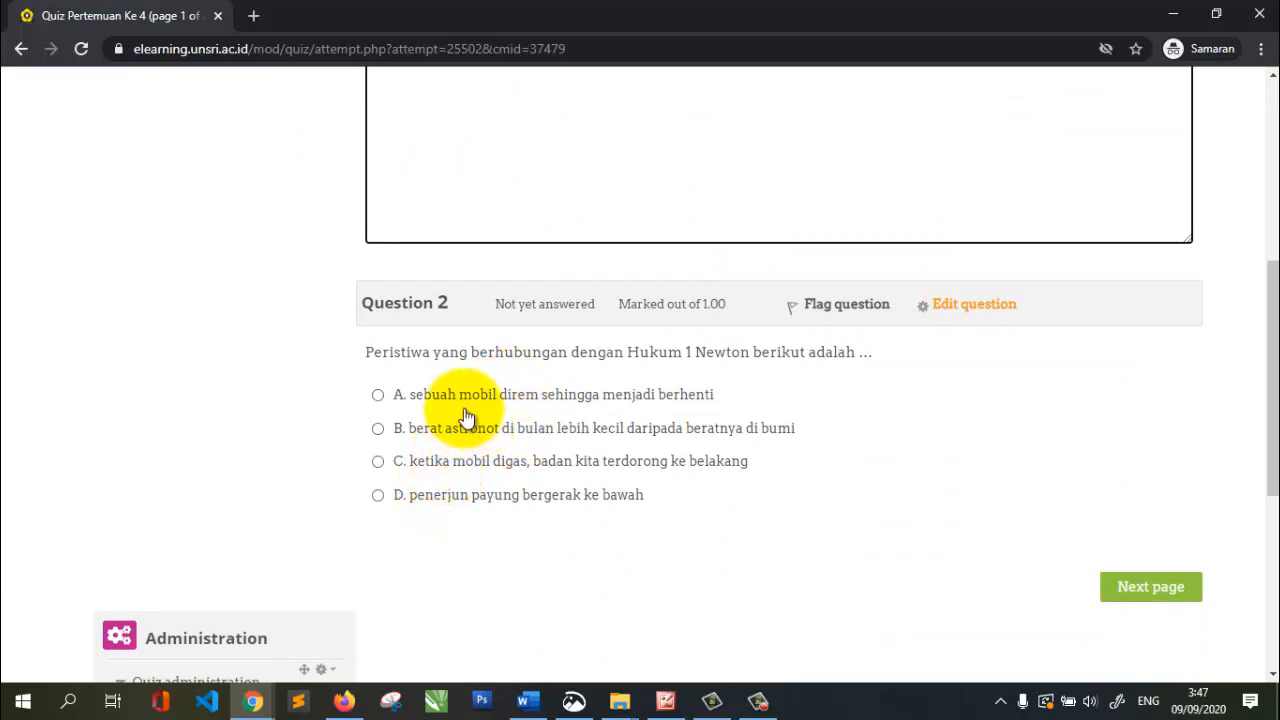
left_click(446, 466)
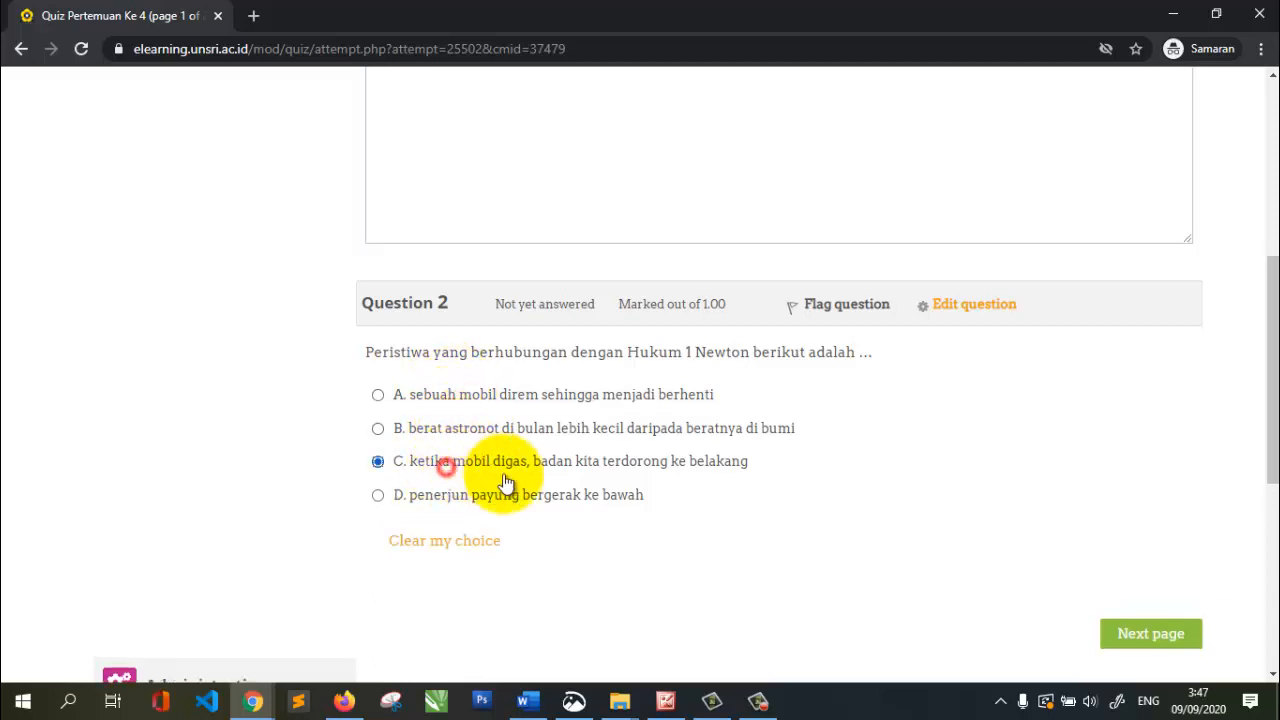
scroll(754, 466, "down", 2)
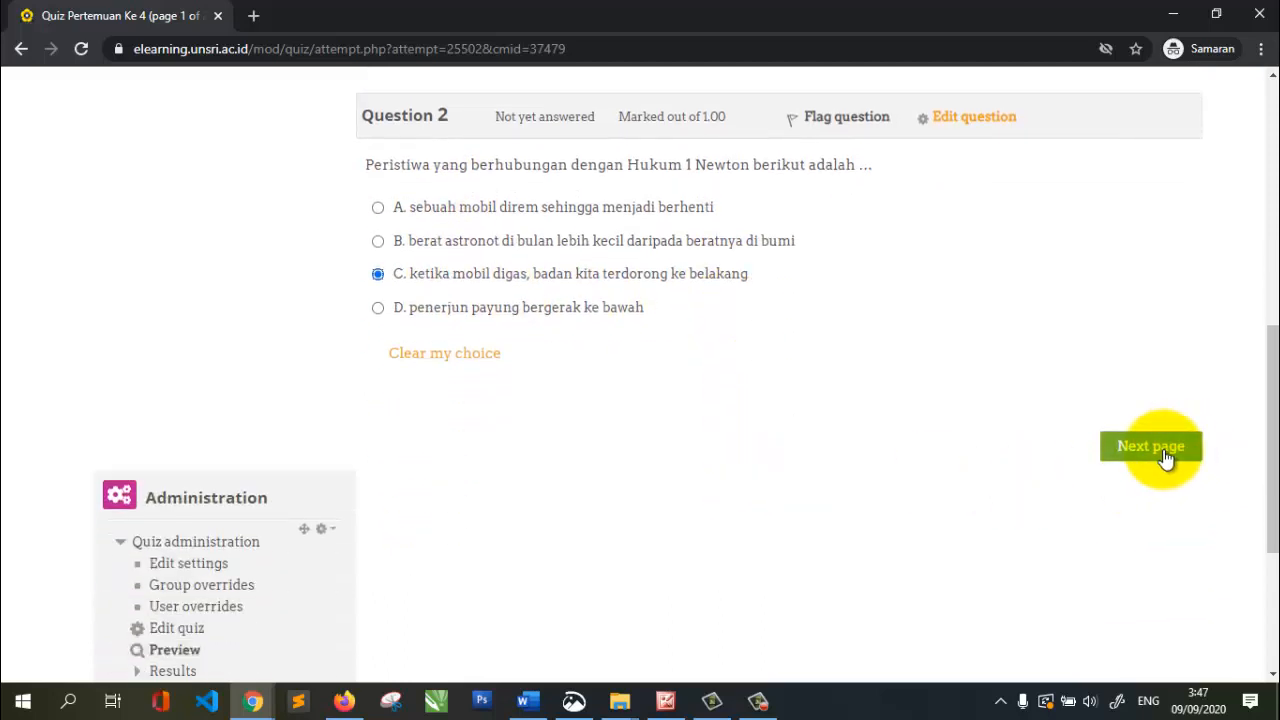
left_click(1157, 452)
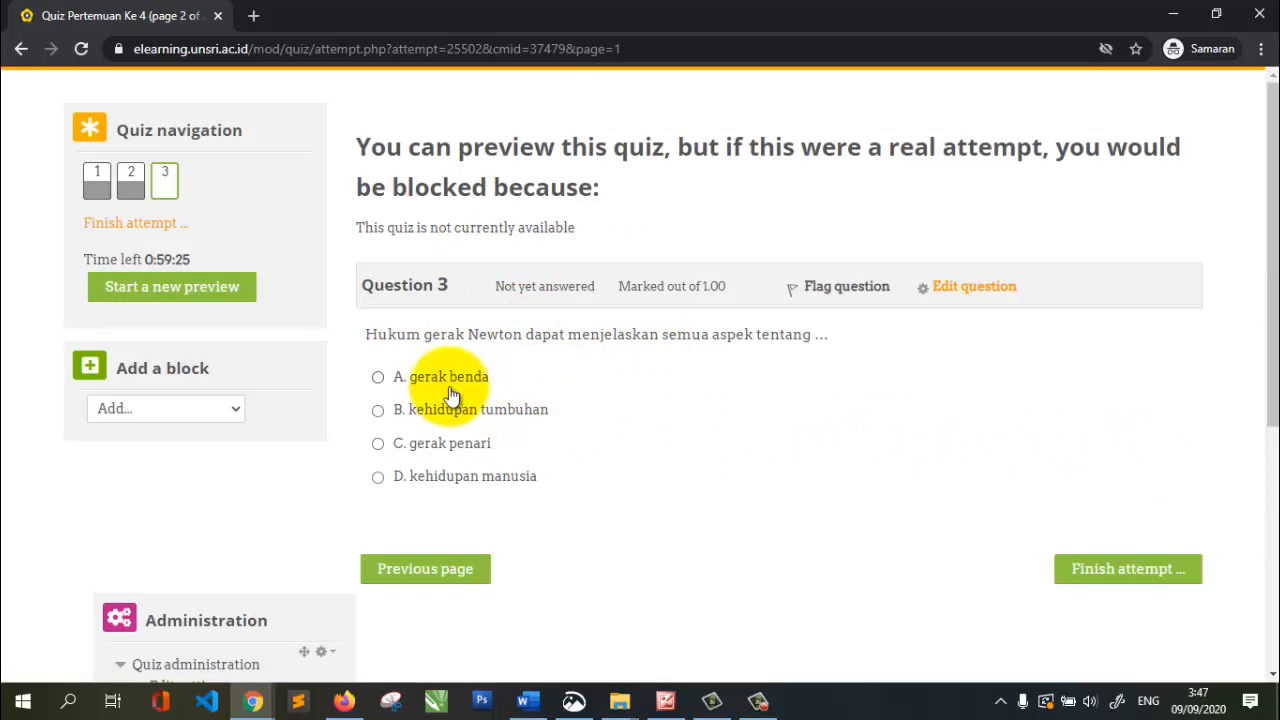
Answer question 3 with "kehidupan tumbuhan", finish the attempt, and confirm submitting all answers
left_click(437, 418)
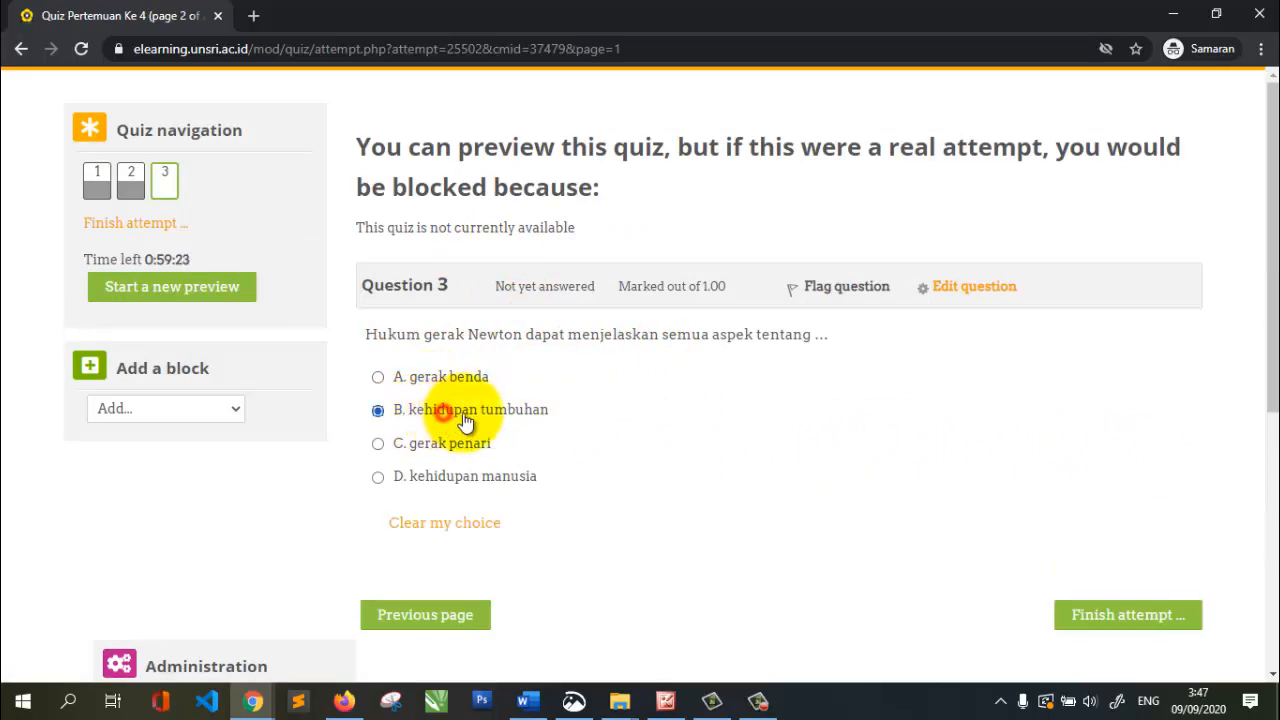
left_click(1107, 625)
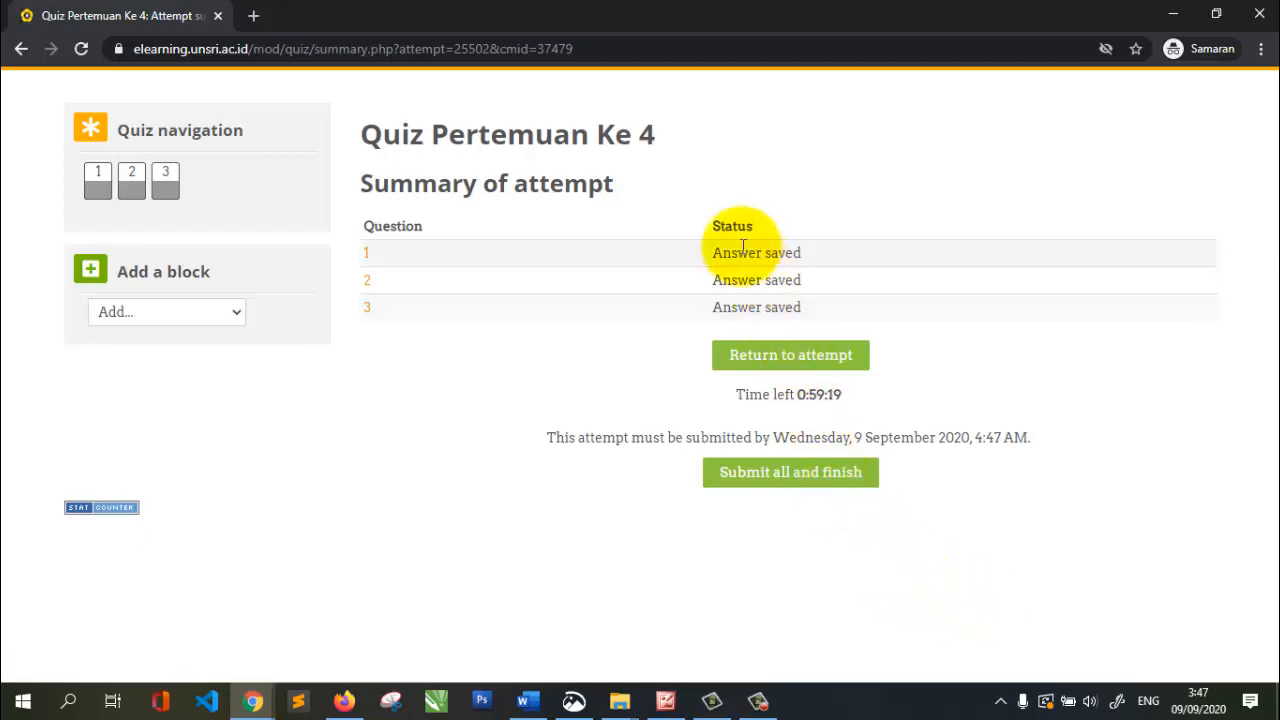
left_click(781, 479)
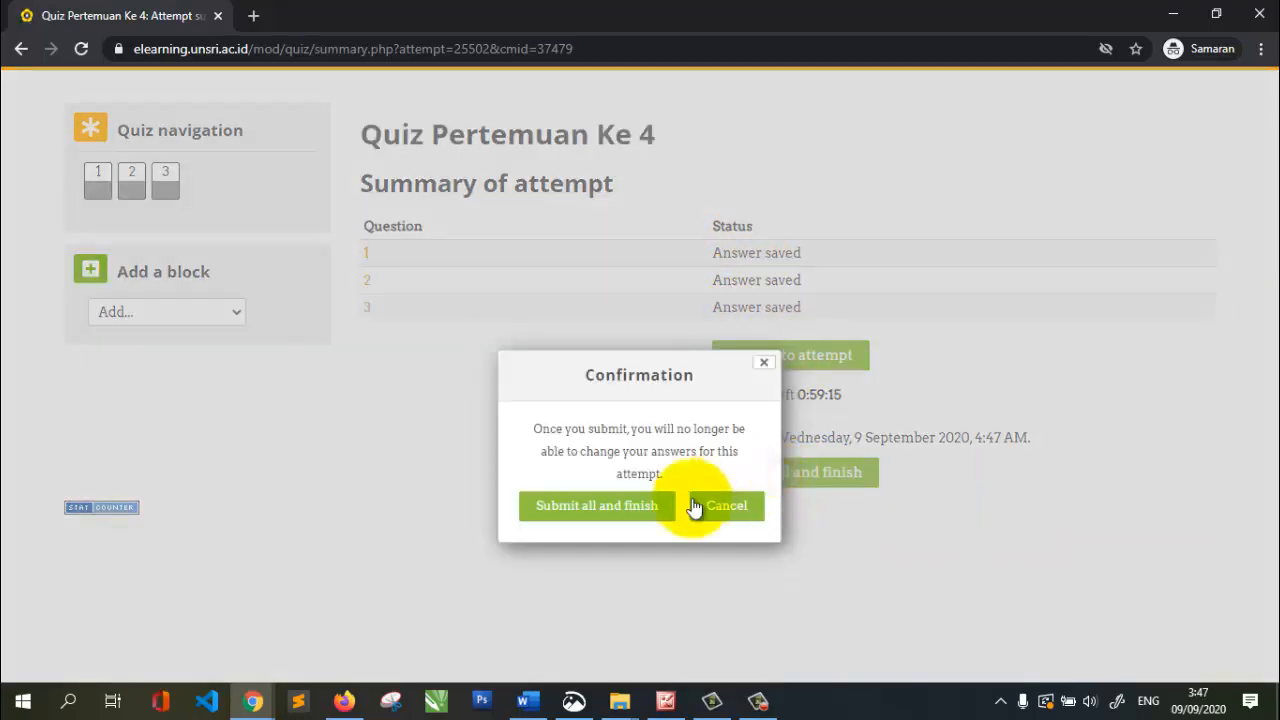
left_click(599, 509)
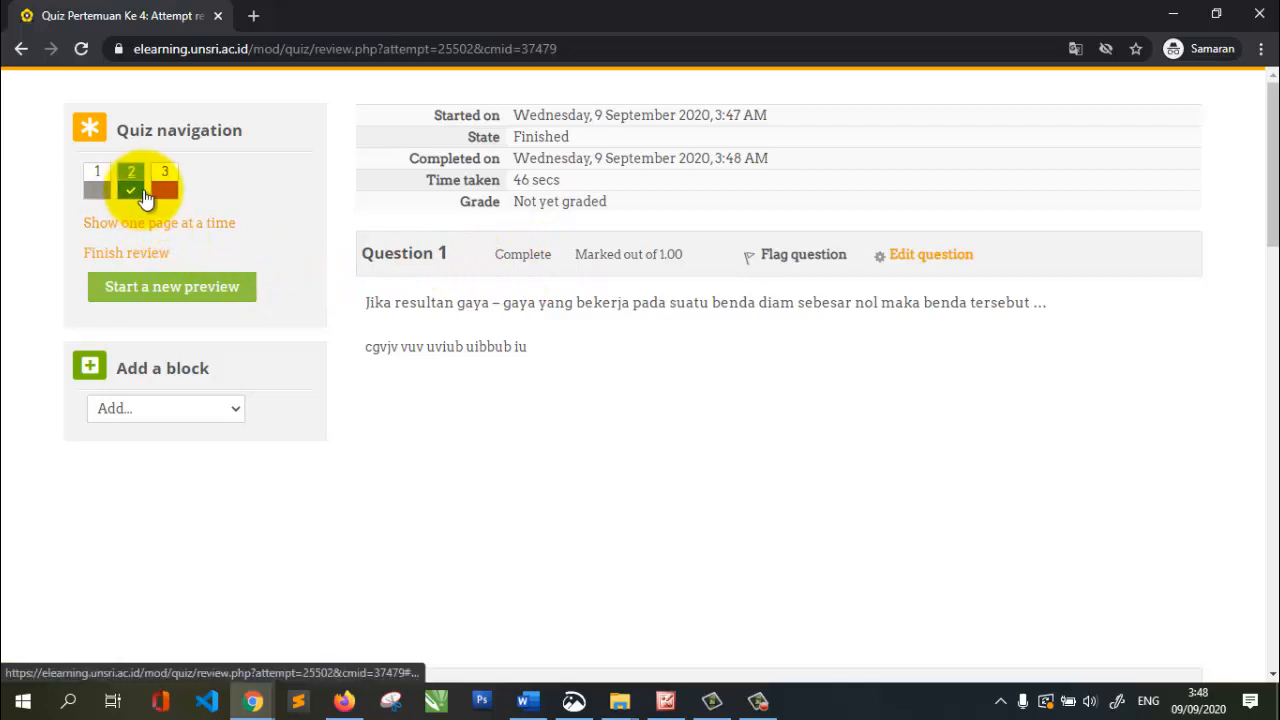
Examine the submitted attempt's grading status, essay response and feedback for all three questions, and finish the review
left_click(92, 198)
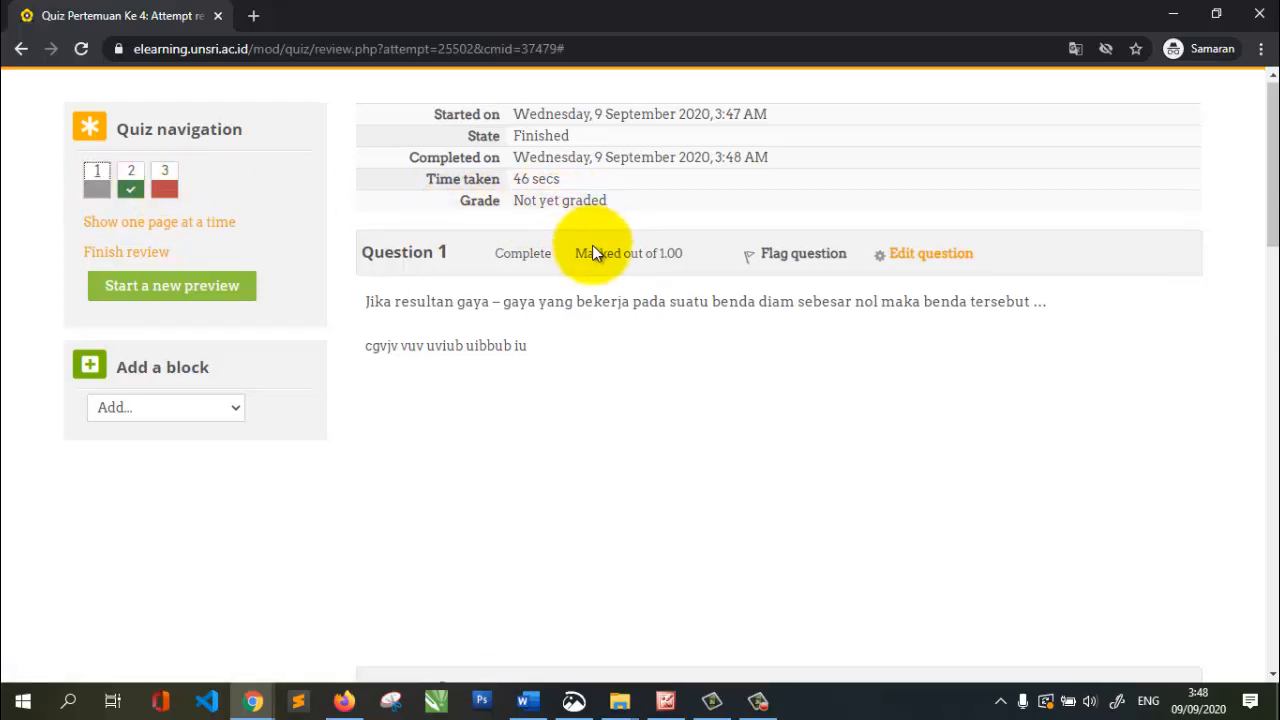
scroll(592, 245, "down", 3)
scroll(594, 250, "up", 3)
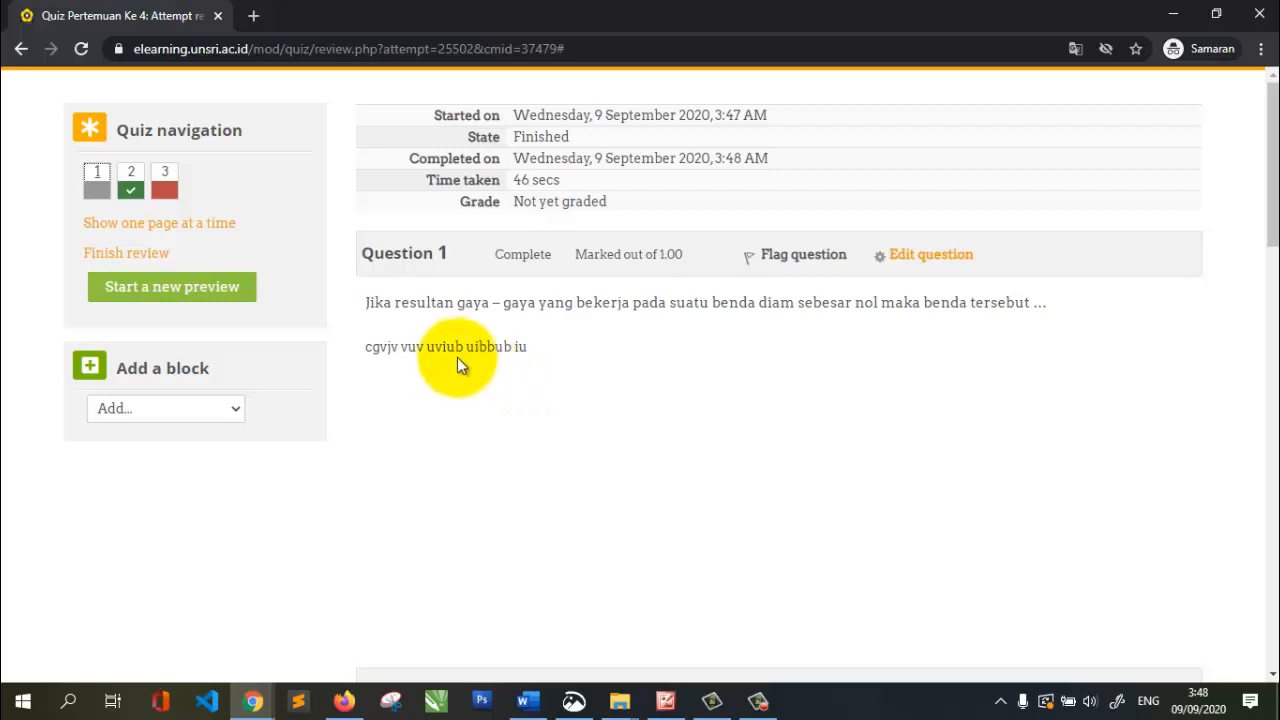
scroll(521, 341, "down", 1)
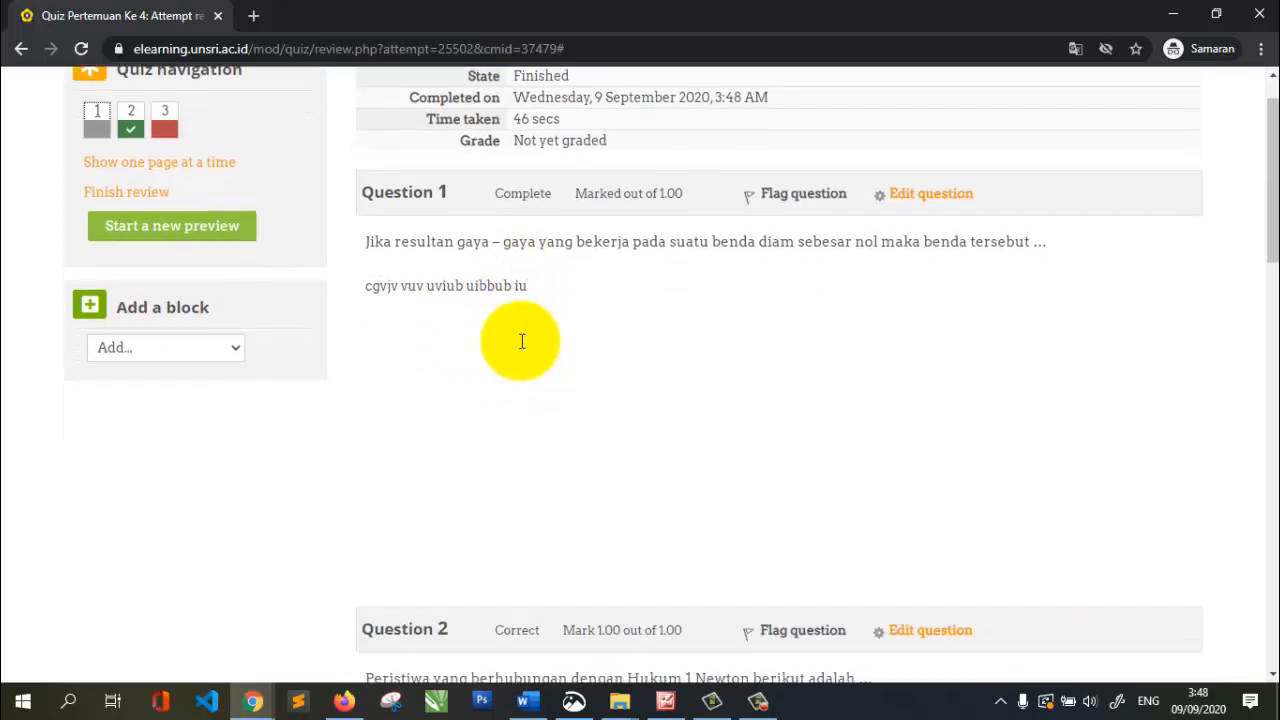
scroll(521, 342, "down", 2)
scroll(518, 340, "up", 3)
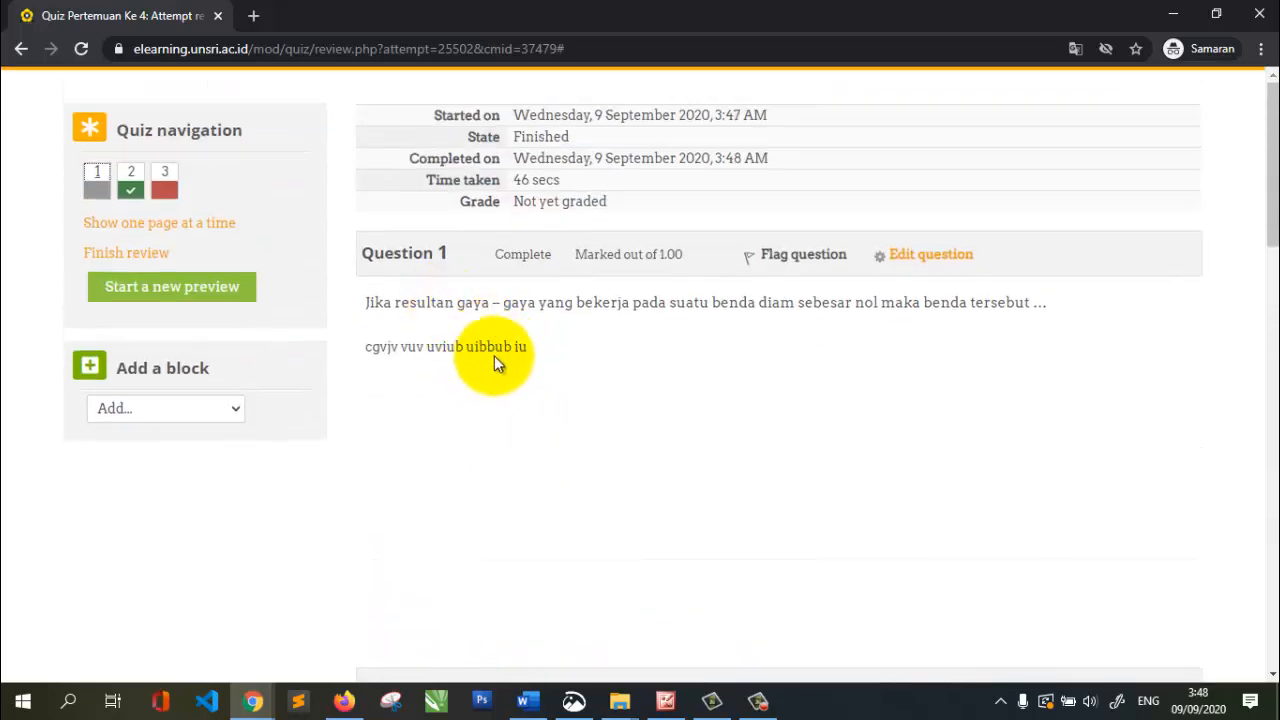
scroll(480, 358, "down", 4)
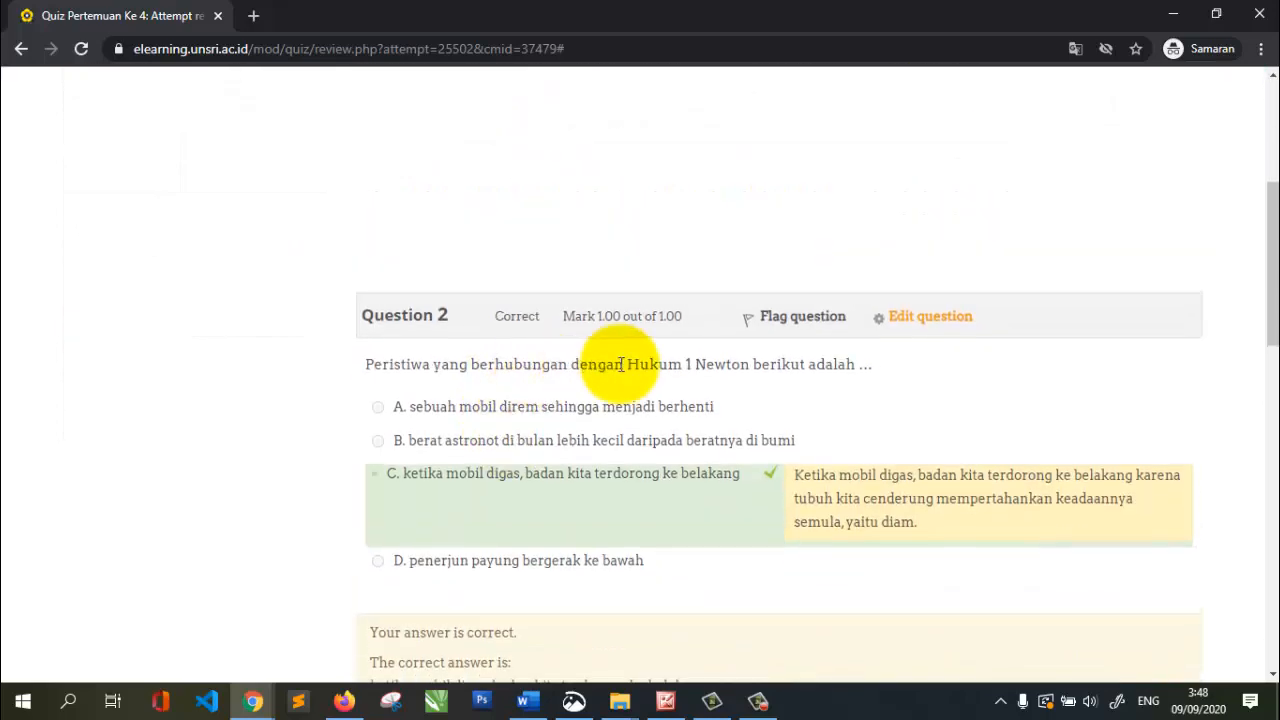
scroll(886, 505, "down", 5)
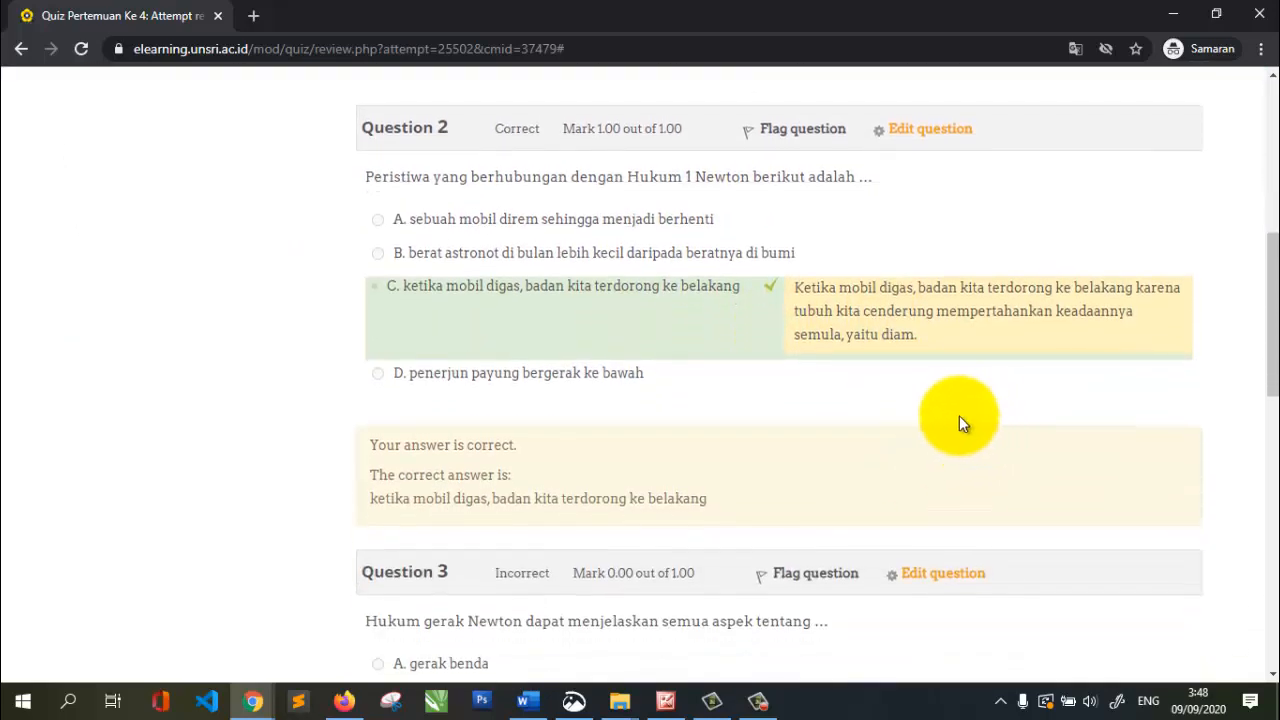
scroll(750, 378, "down", 5)
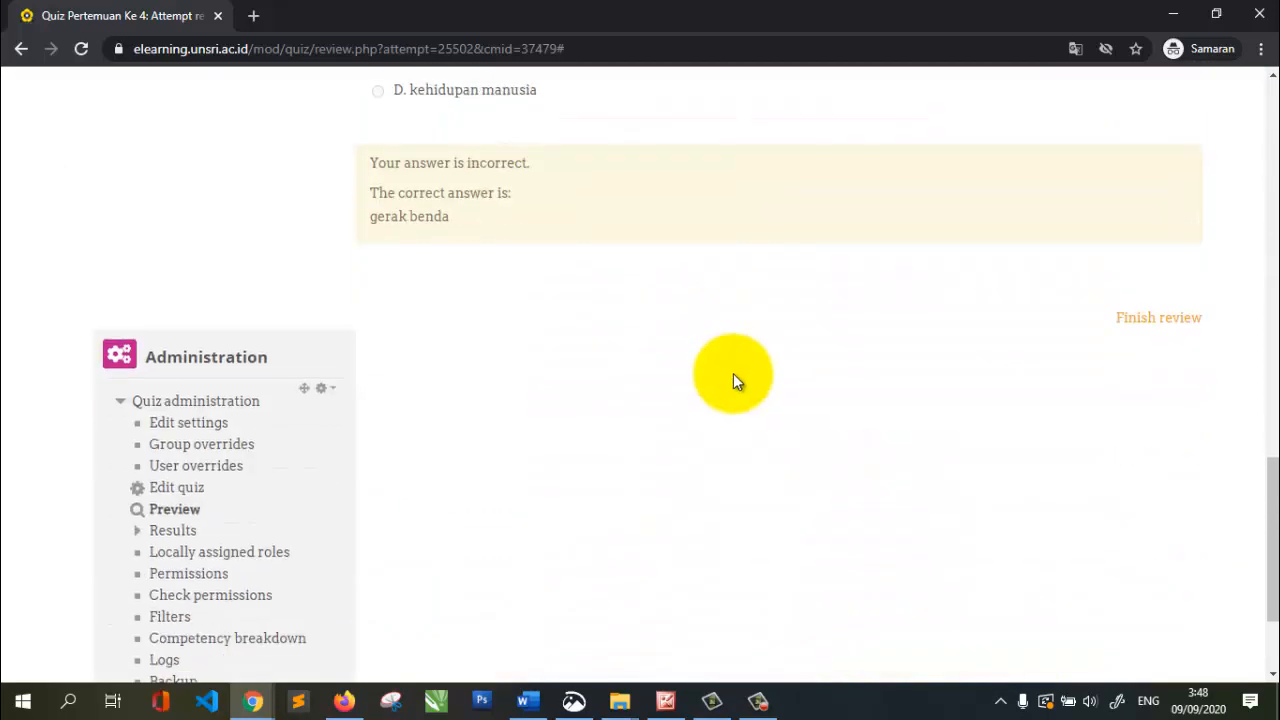
scroll(660, 371, "up", 9)
scroll(503, 358, "up", 5)
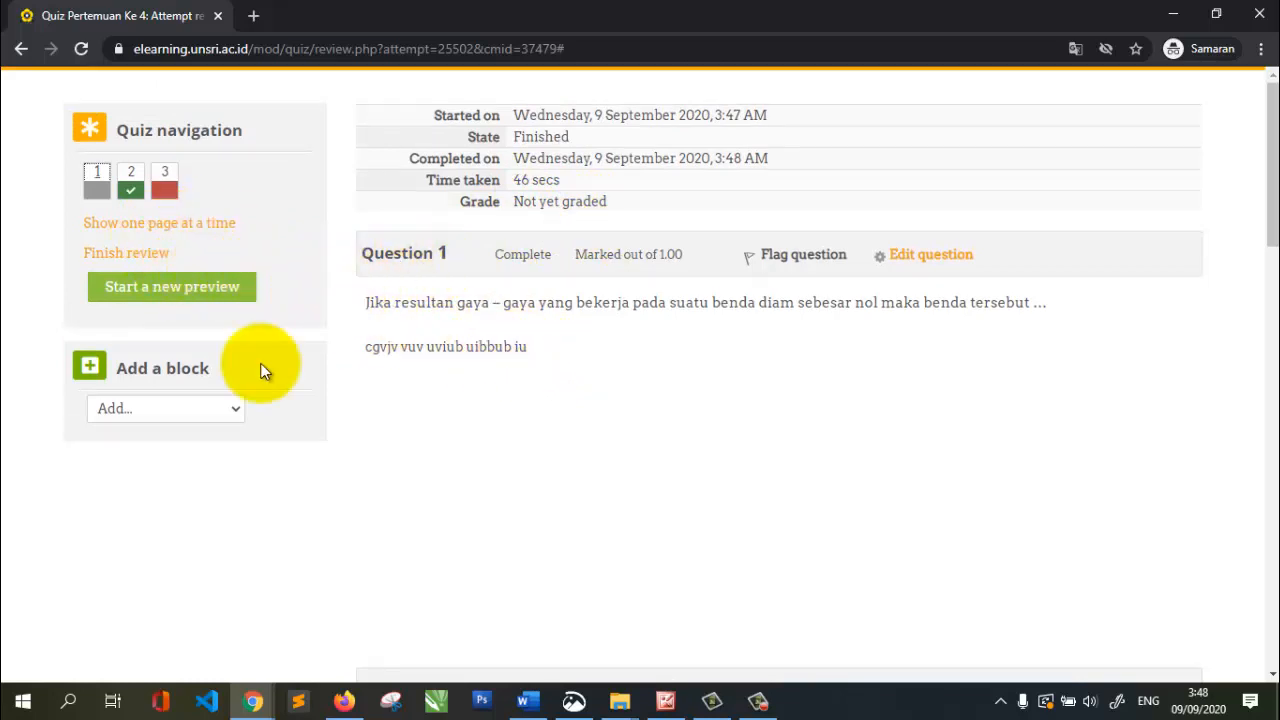
scroll(389, 271, "down", 15)
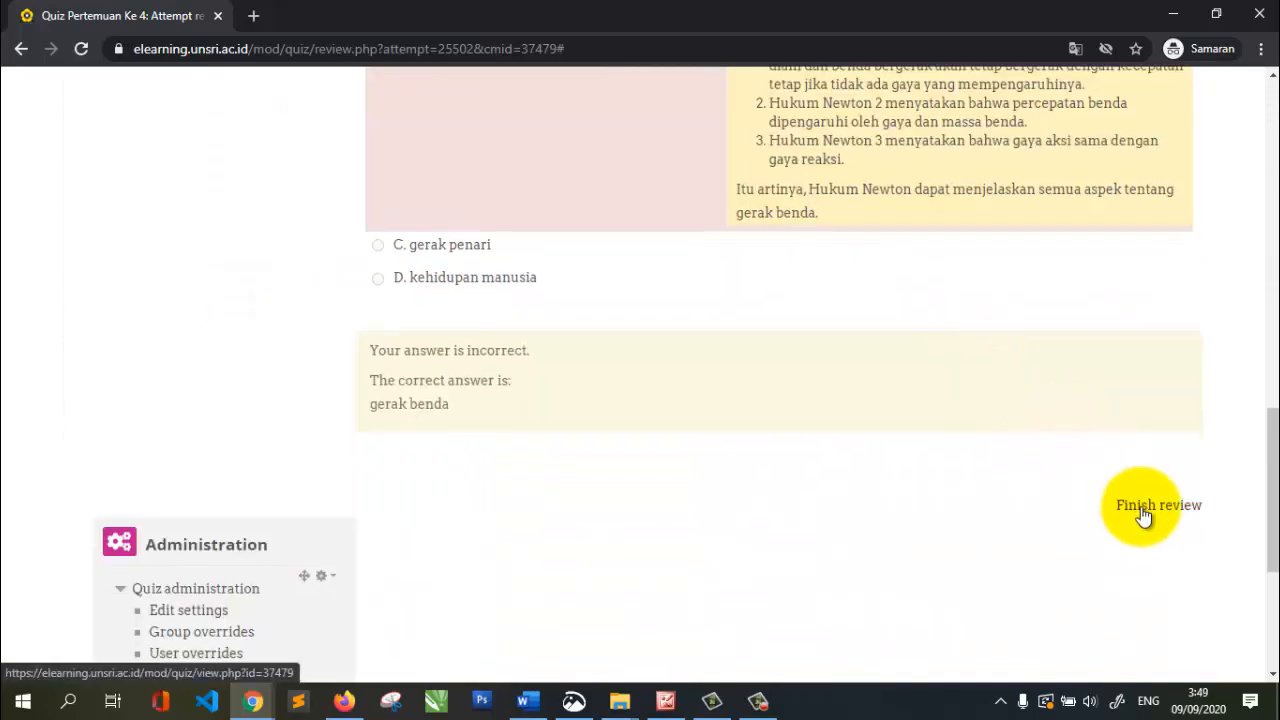
left_click(1163, 510)
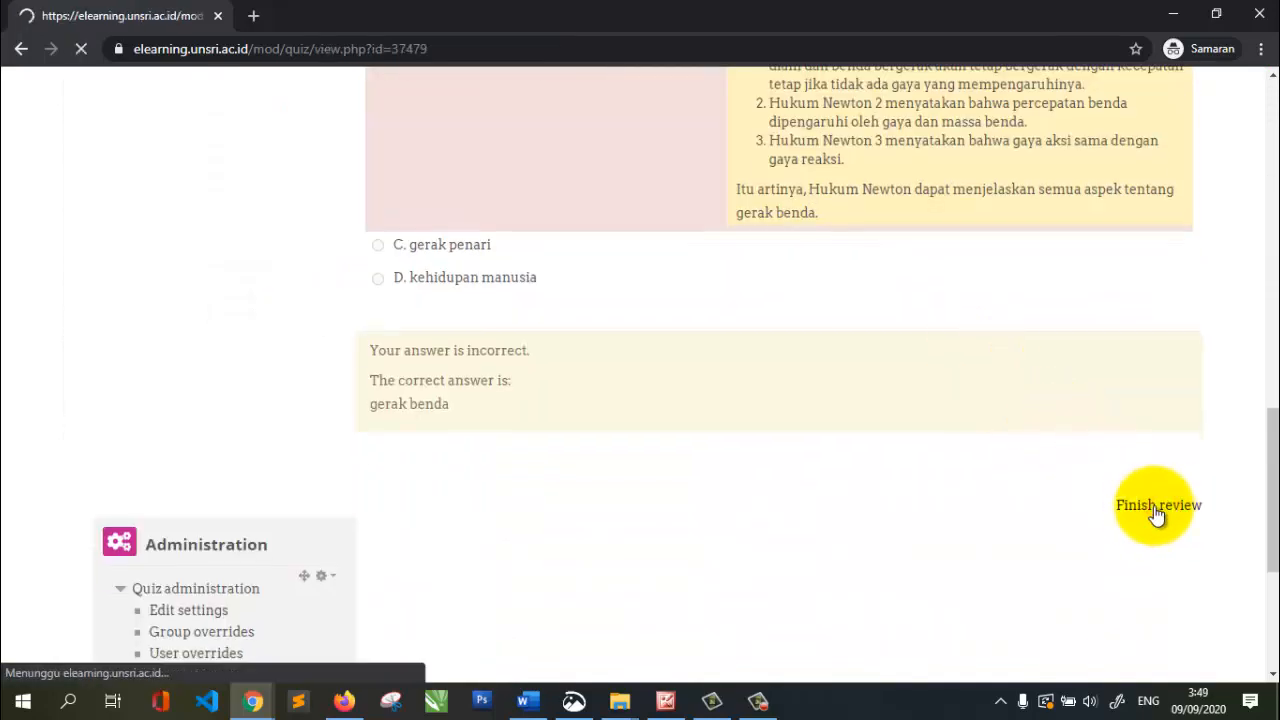
Reopen the review from the summary of previous attempts, look through the question results, and return to the attempt summary
scroll(575, 488, "down", 3)
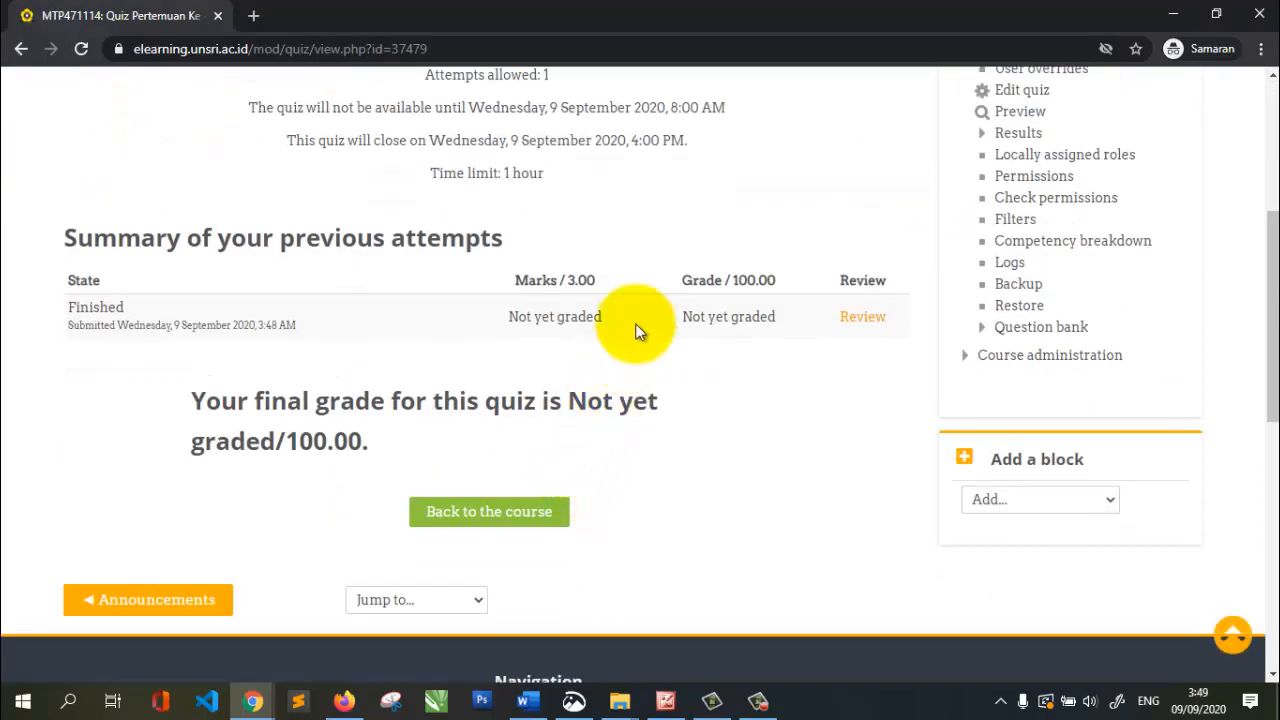
left_click(872, 327)
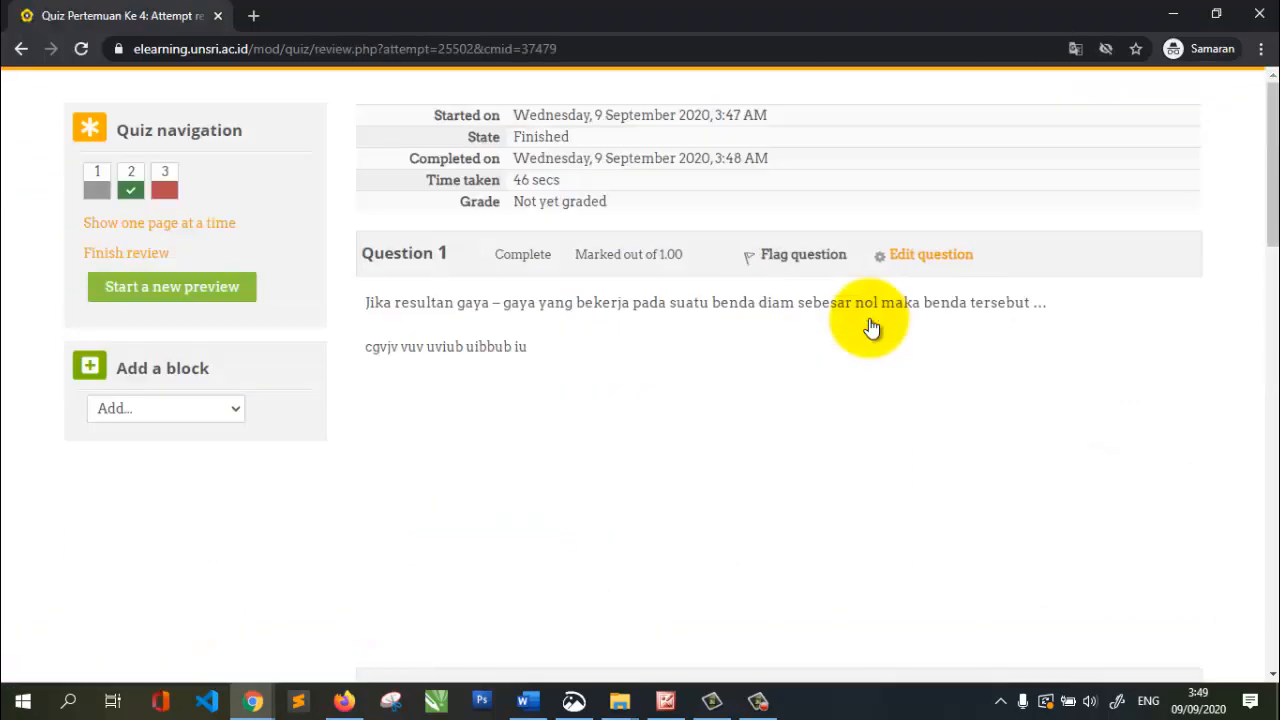
scroll(814, 372, "down", 10)
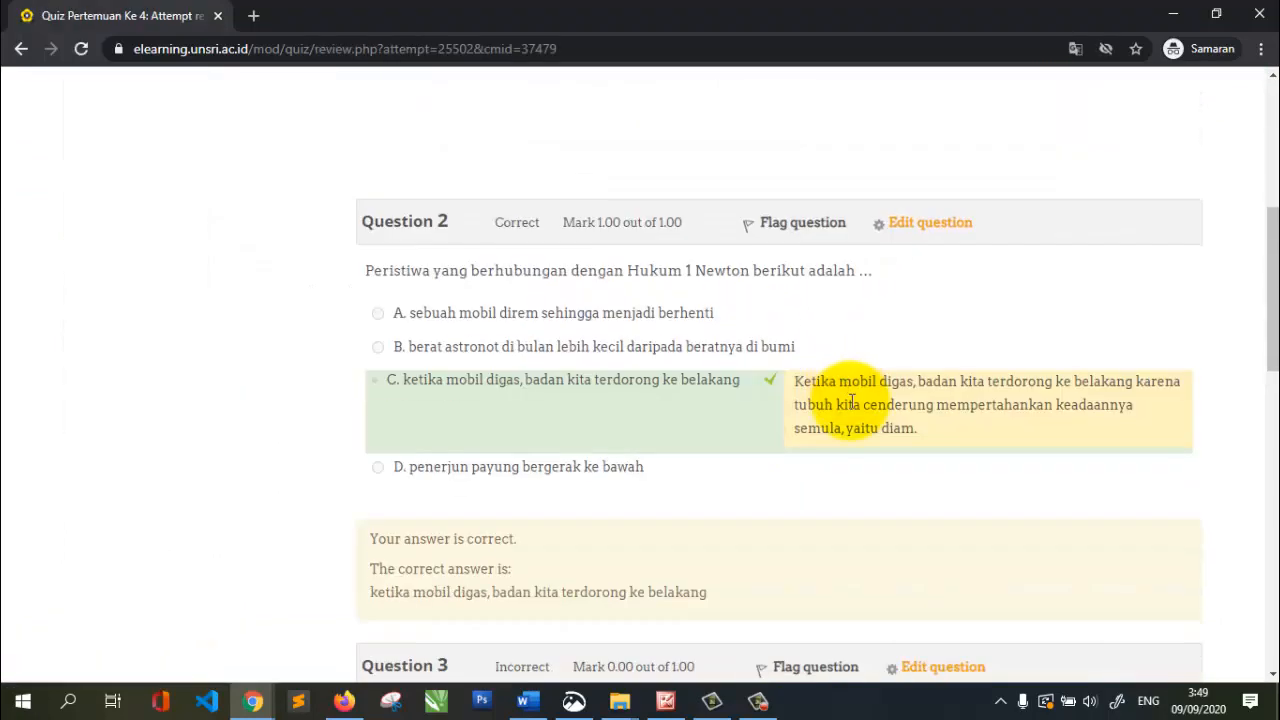
scroll(1108, 434, "down", 7)
scroll(1123, 394, "up", 3)
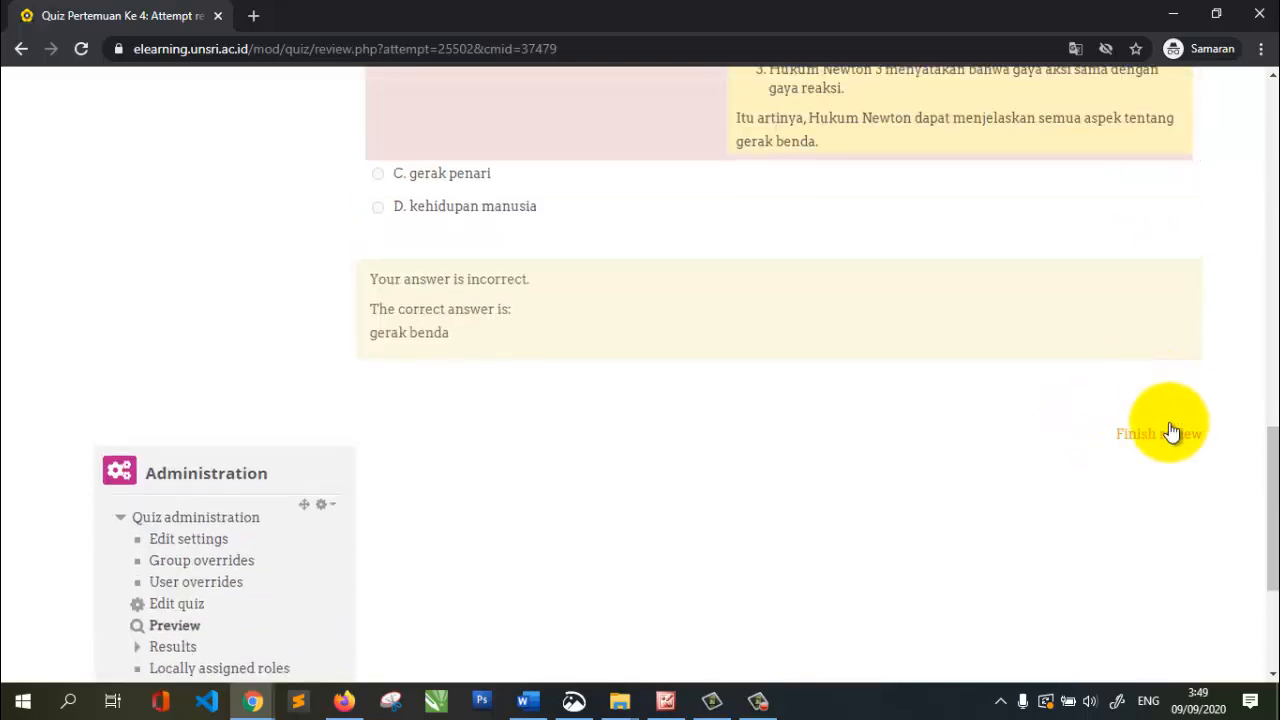
left_click(1170, 436)
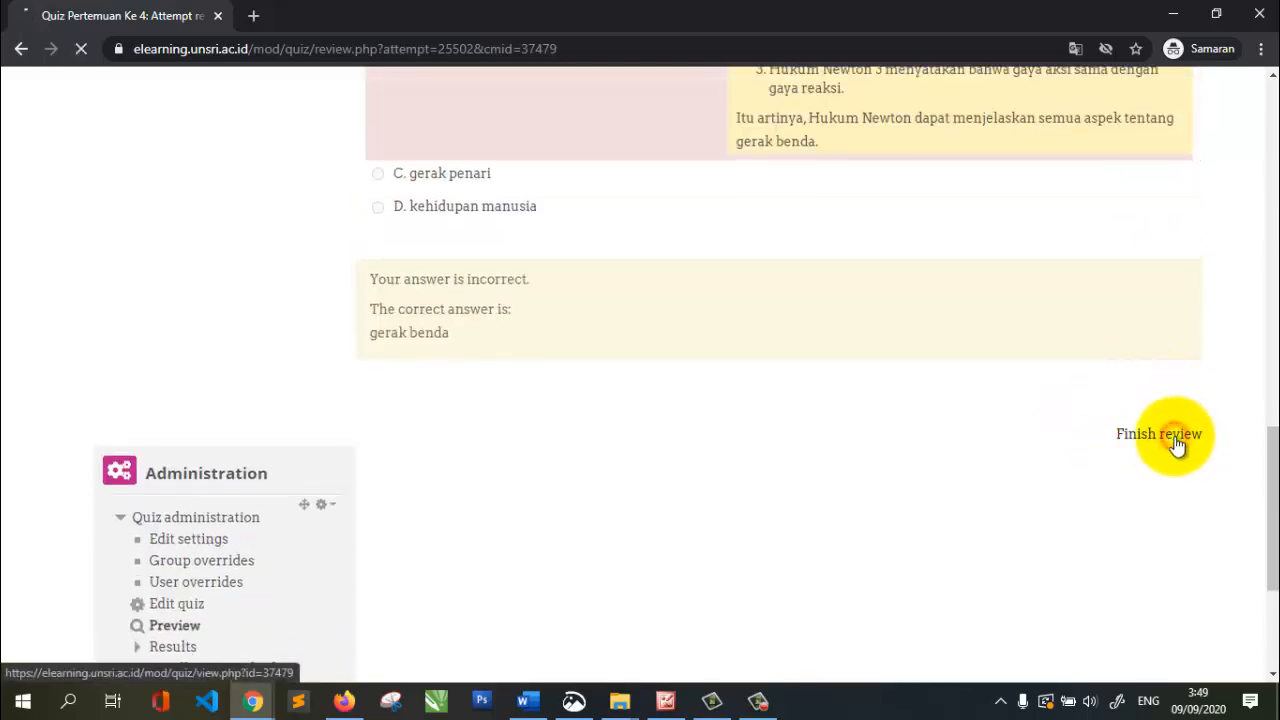
scroll(490, 570, "down", 4)
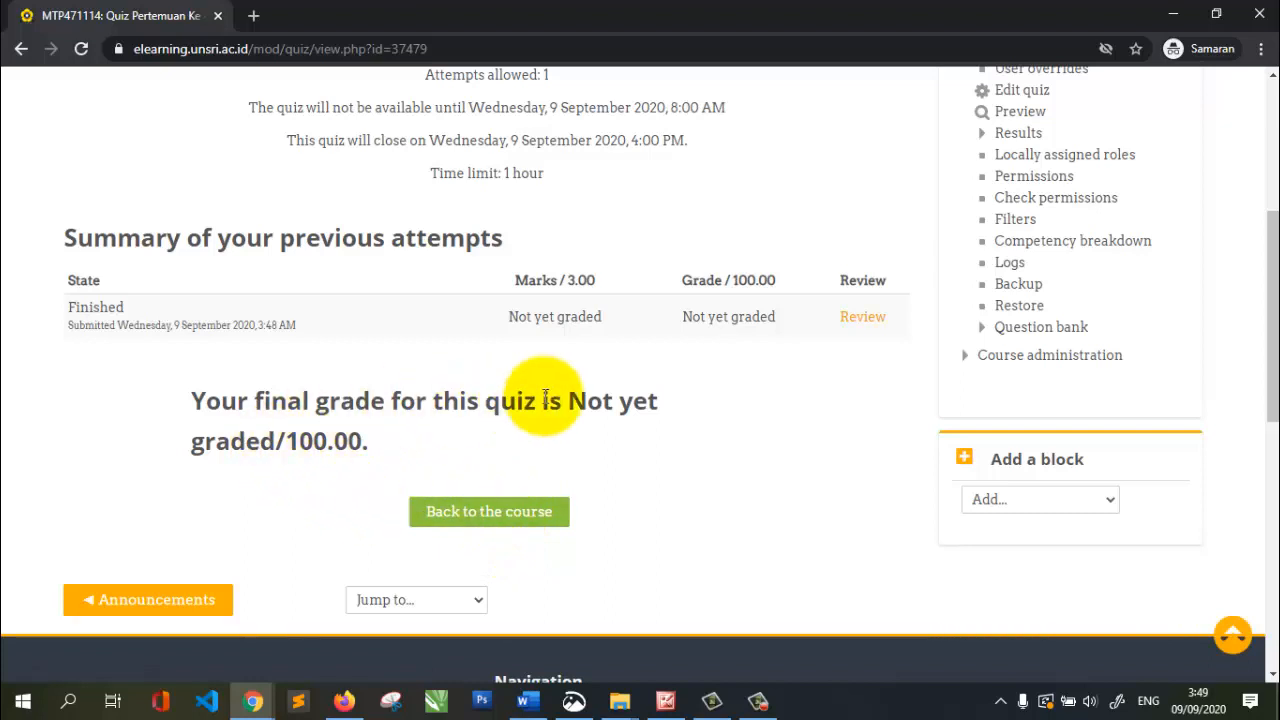
Return from the attempt summary to the question editing page of Quiz Pertemuan Ke 4
scroll(670, 416, "up", 1)
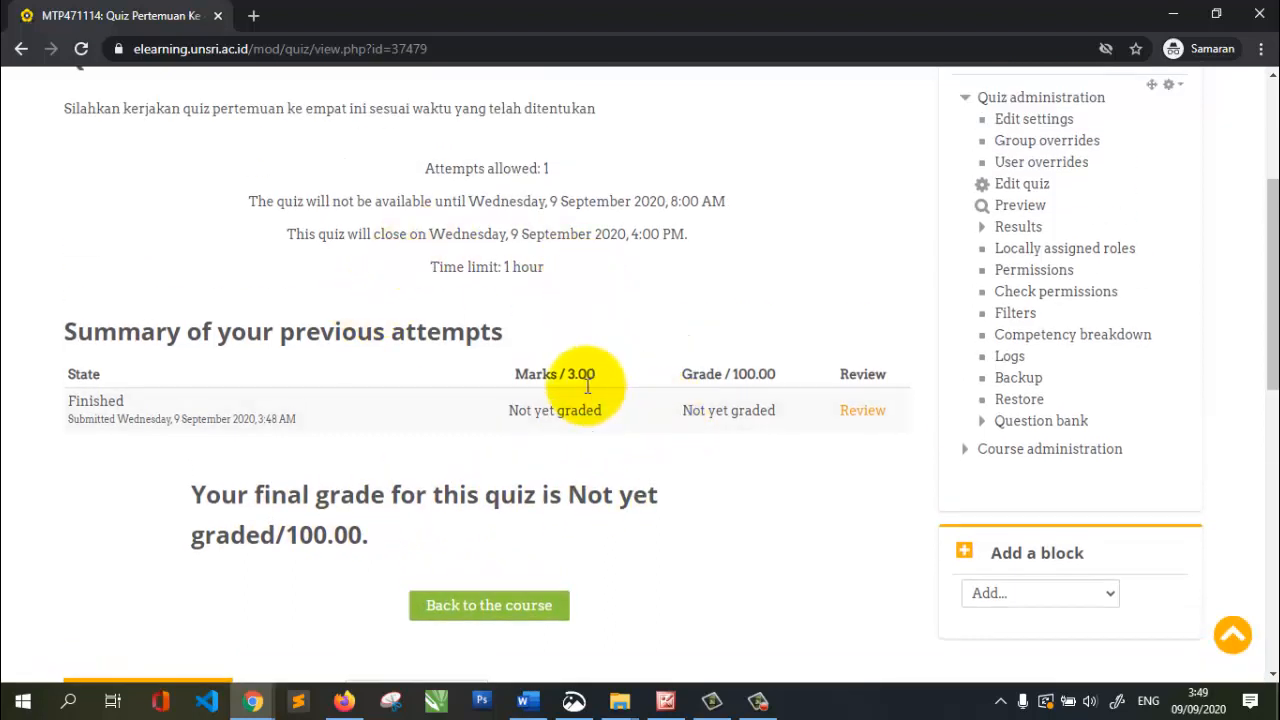
left_click(1022, 183)
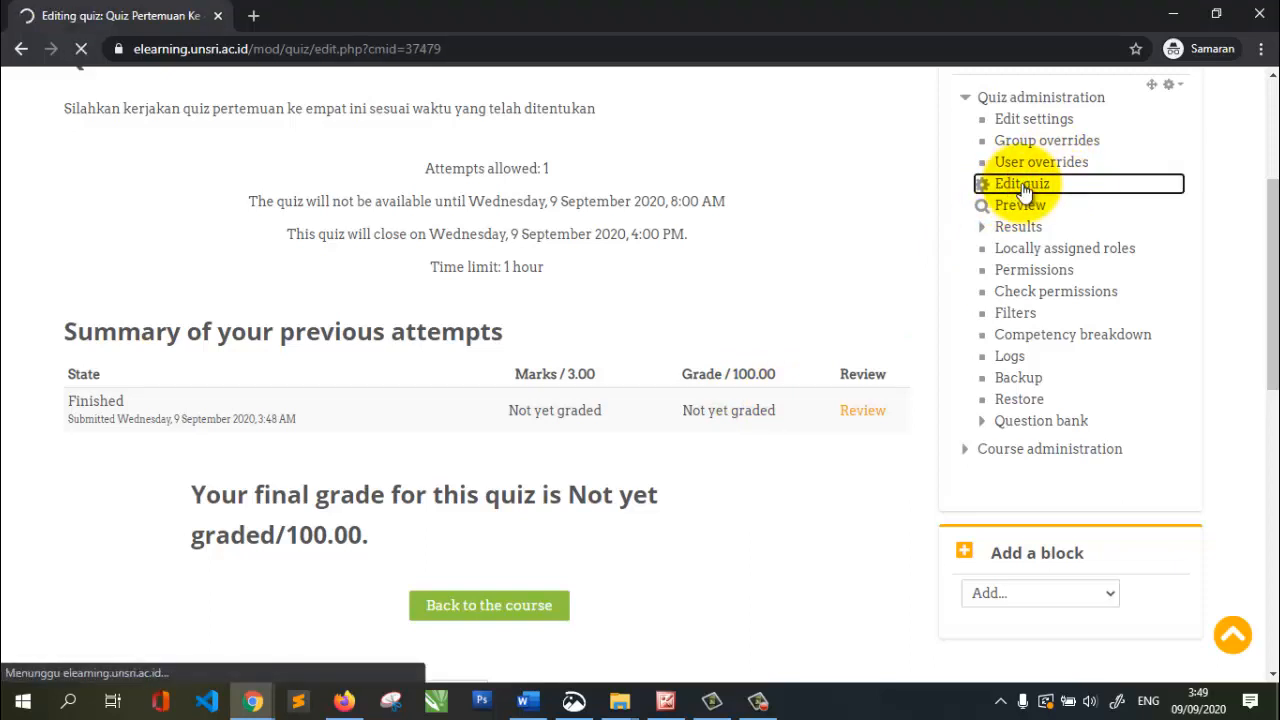
scroll(672, 455, "down", 3)
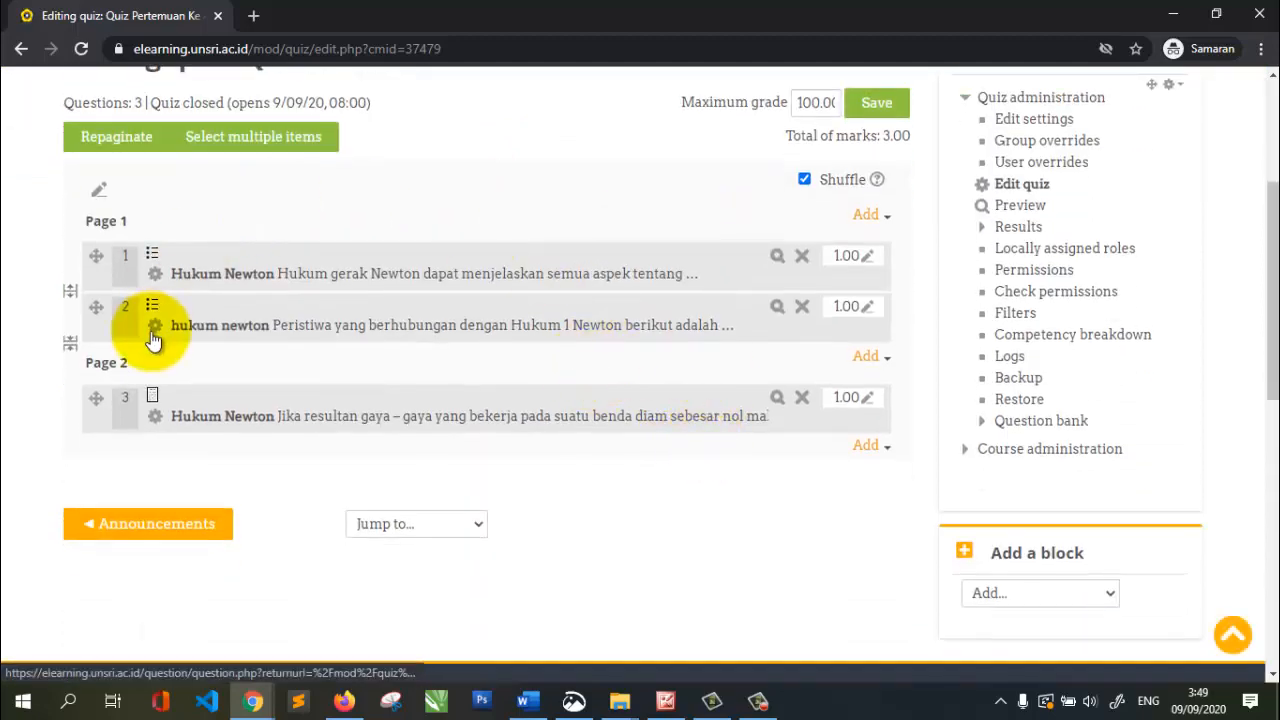
Examine the question types available for a new question at the end of page 2, and leave the selection without adding any
left_click(866, 447)
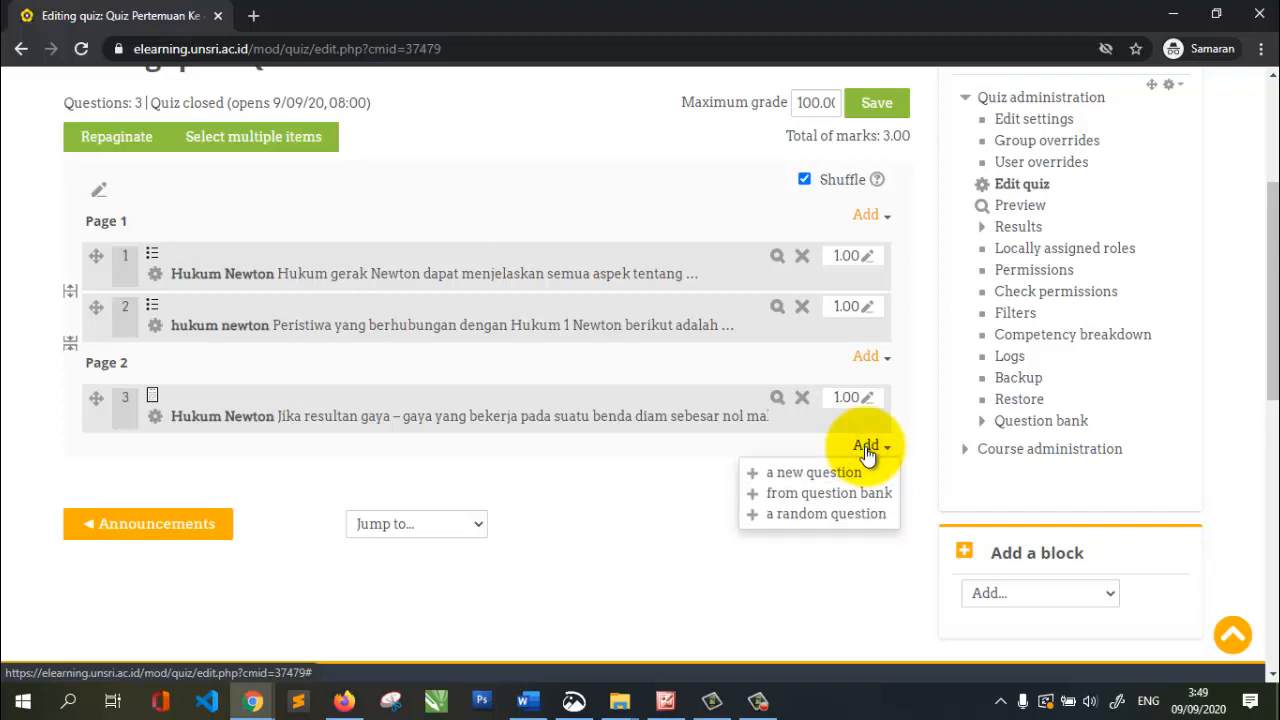
left_click(843, 472)
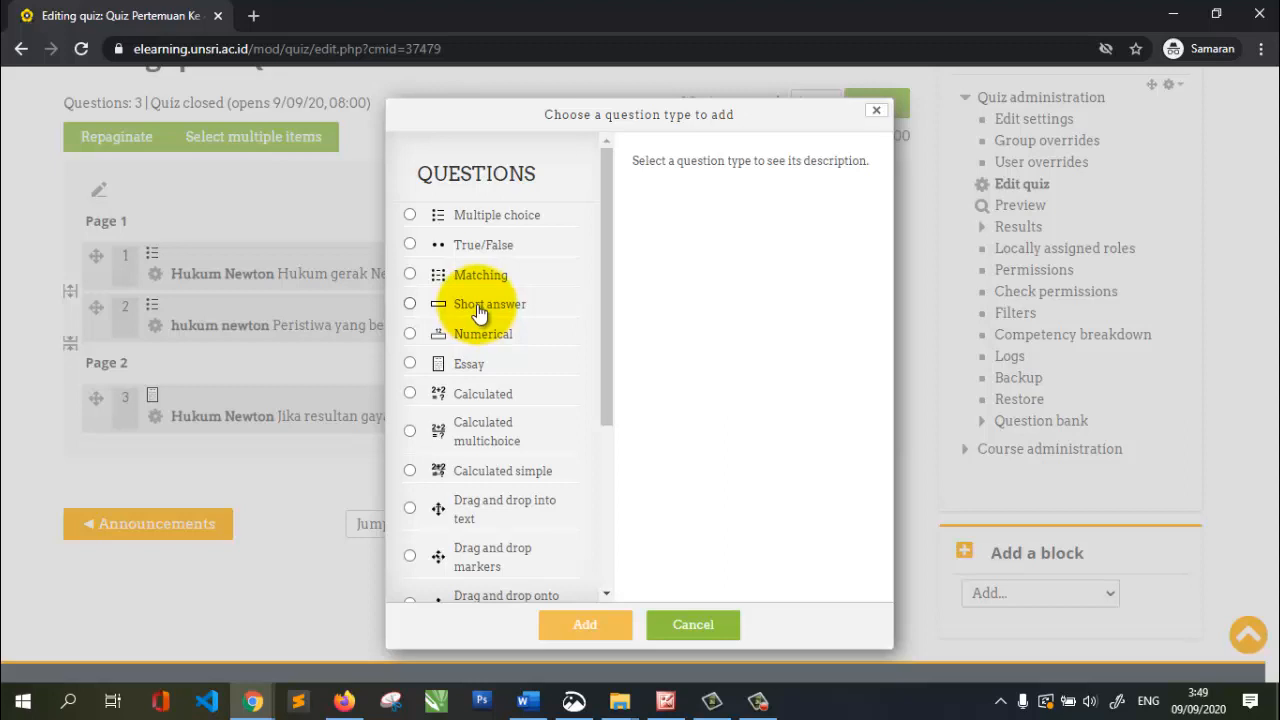
left_click(700, 624)
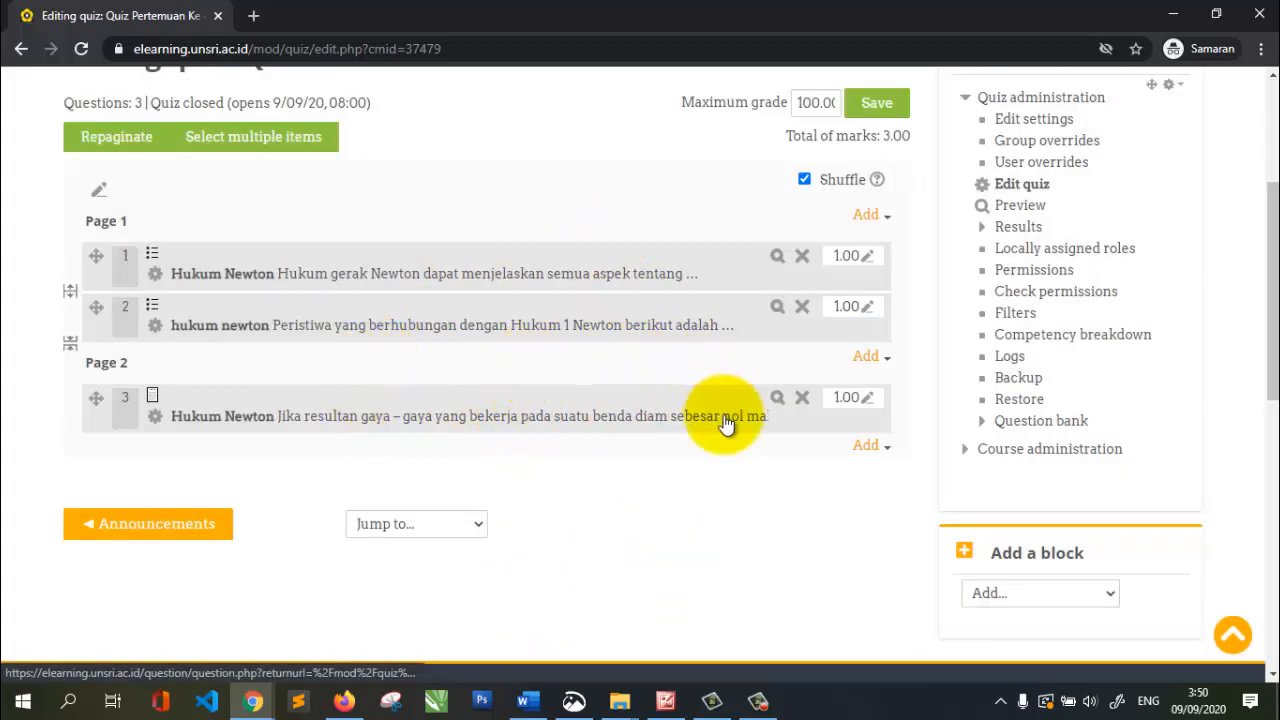
left_click(866, 446)
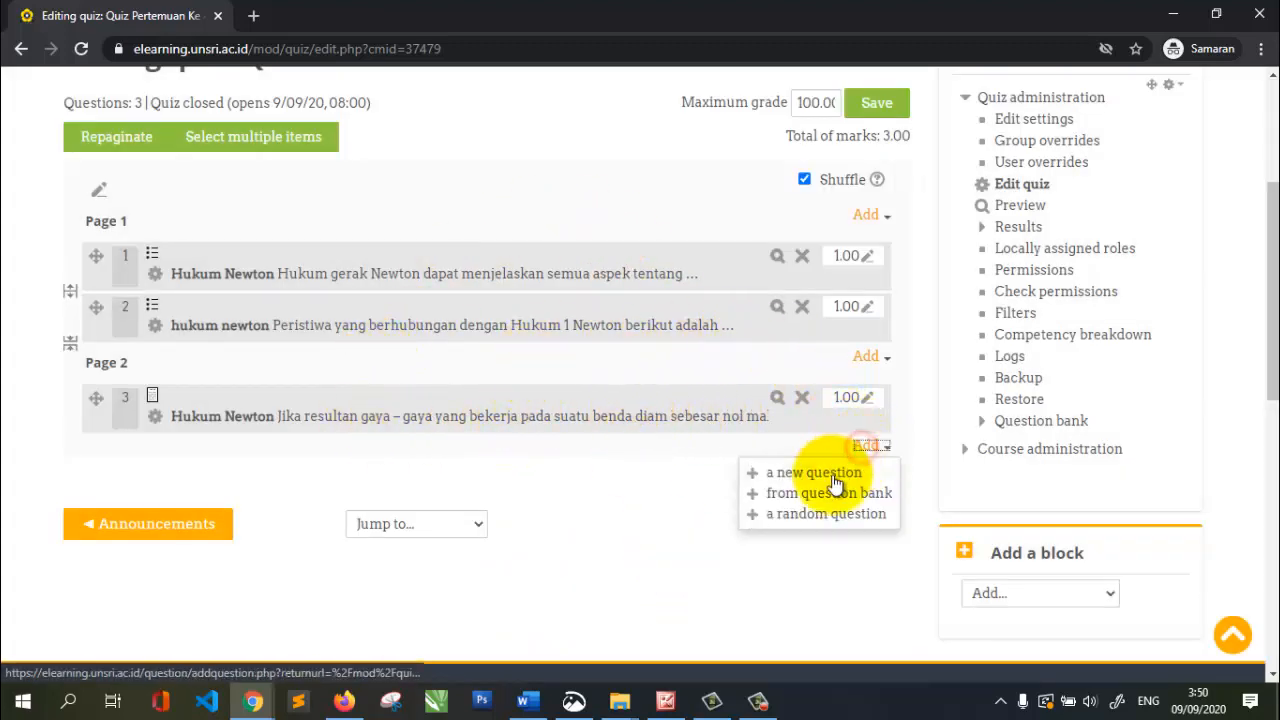
left_click(831, 474)
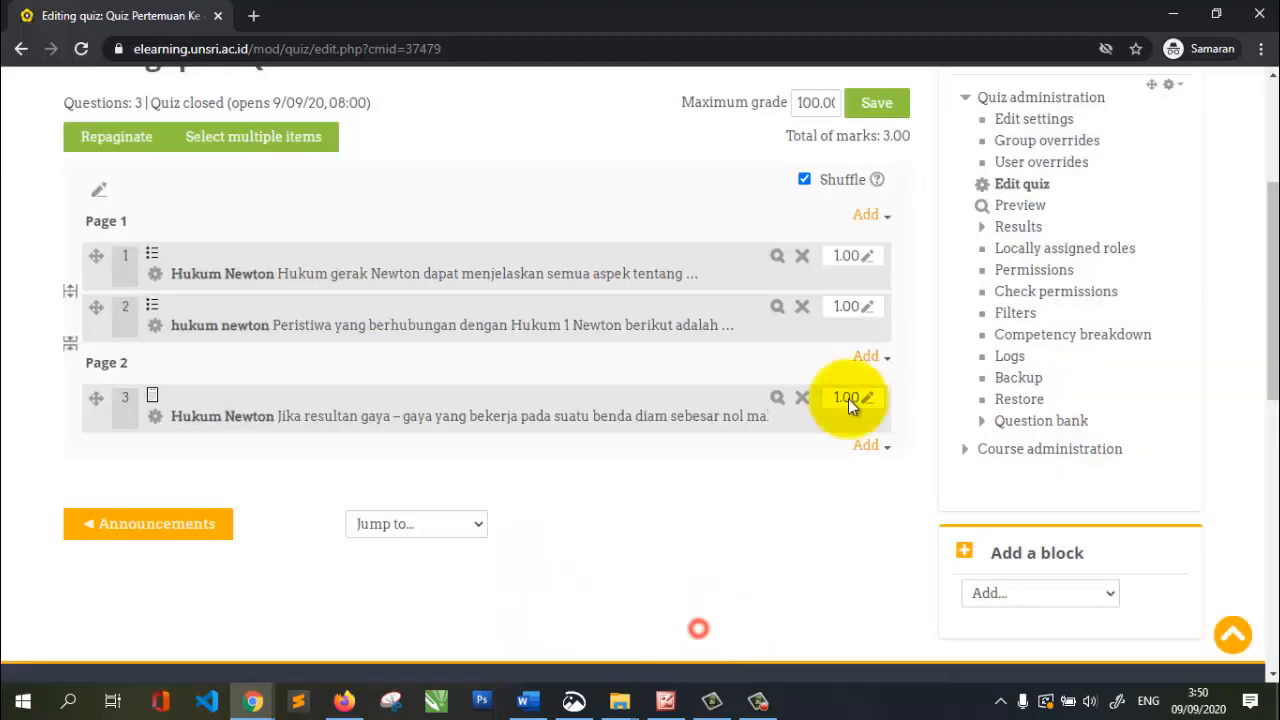
left_click(697, 626)
scroll(723, 349, "up", 3)
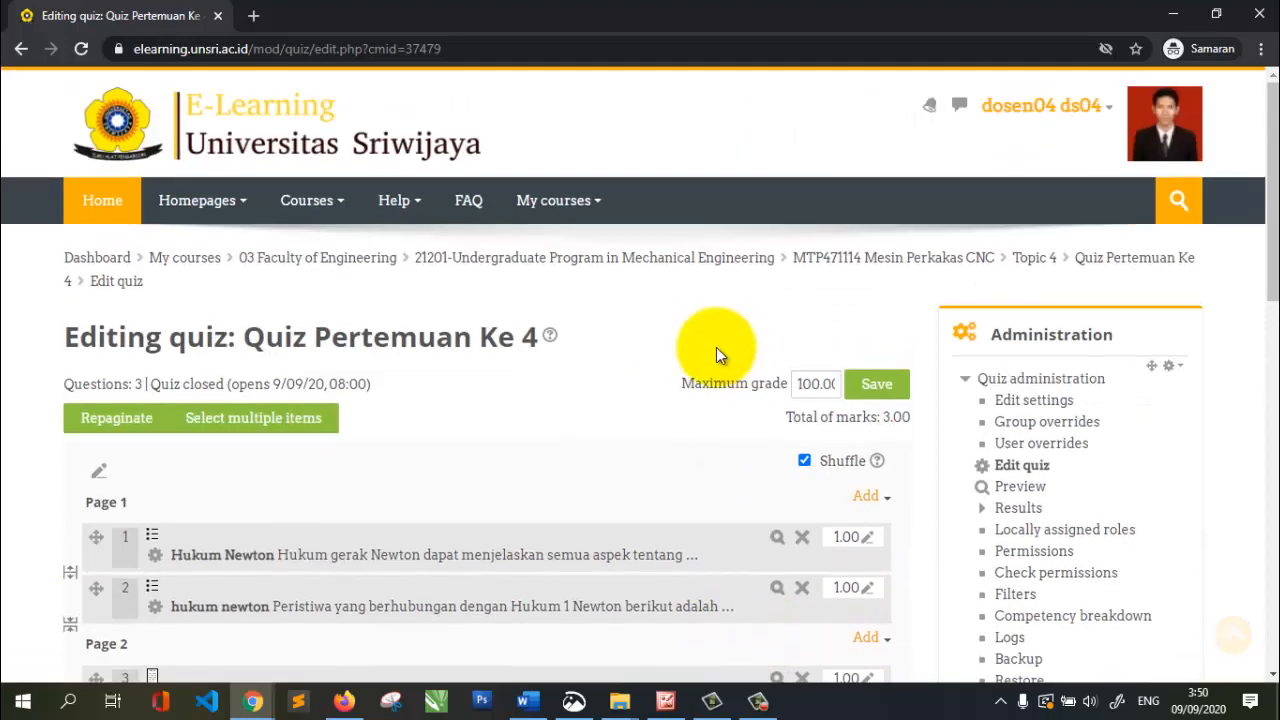